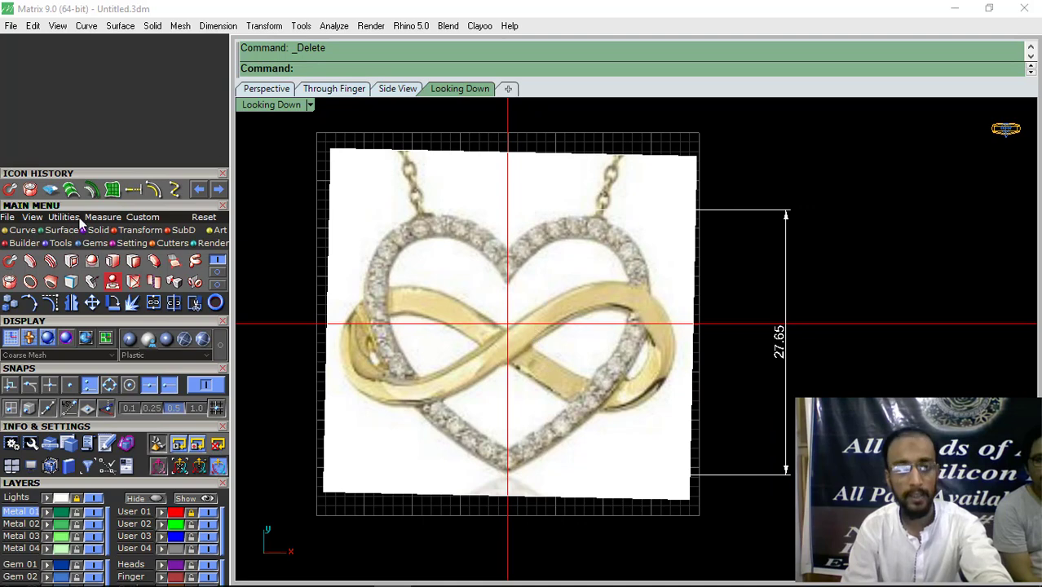
- On the User 03 layer, start an interpolated curve at the heart's upper cleft and trace the outer edge of its right lobe
{"action": "left_click", "coordinate": [22, 230]}
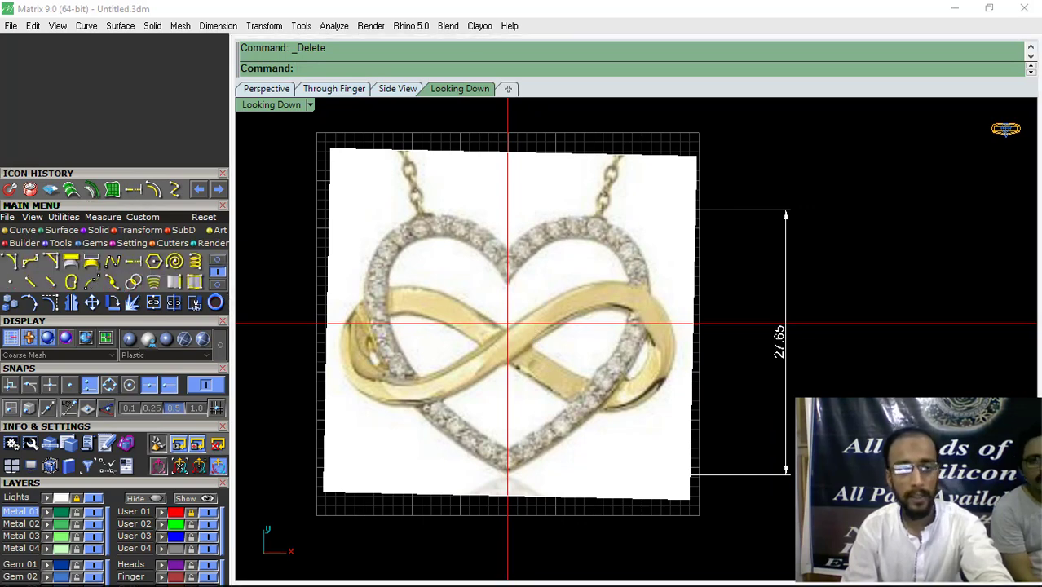
{"action": "left_click", "coordinate": [398, 567]}
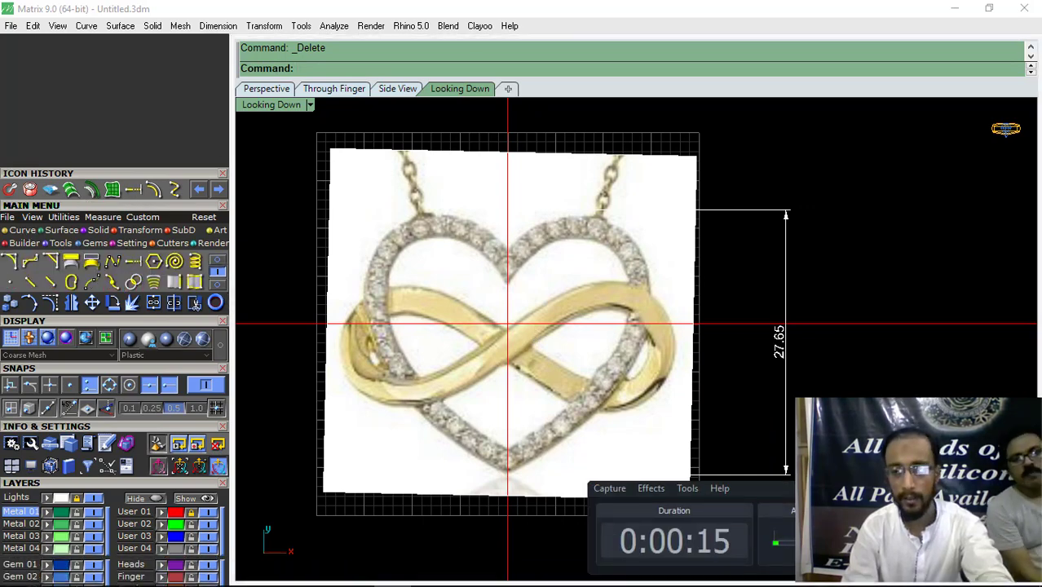
{"action": "right_click_drag", "start_coordinate": [566, 359], "coordinate": [588, 366]}
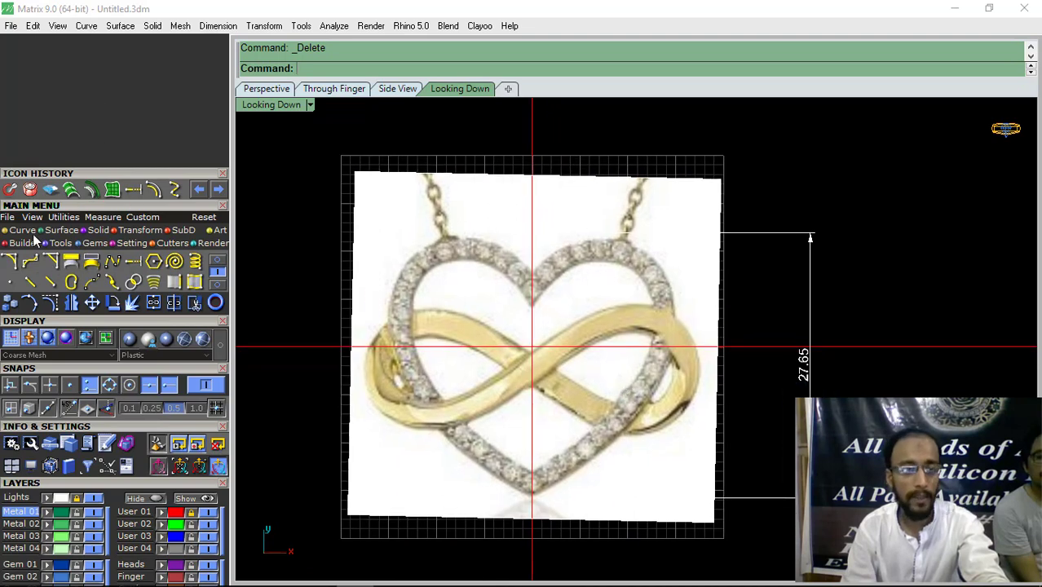
{"action": "left_click", "coordinate": [217, 266]}
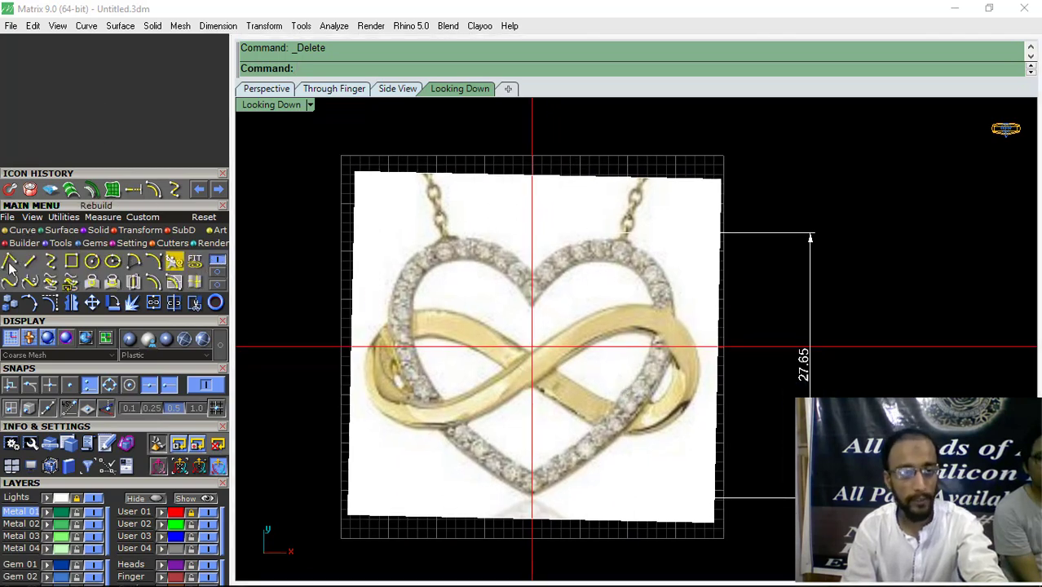
{"action": "left_click", "coordinate": [50, 261]}
{"action": "scroll", "coordinate": [534, 261], "scroll_direction": "up", "scroll_amount": 5}
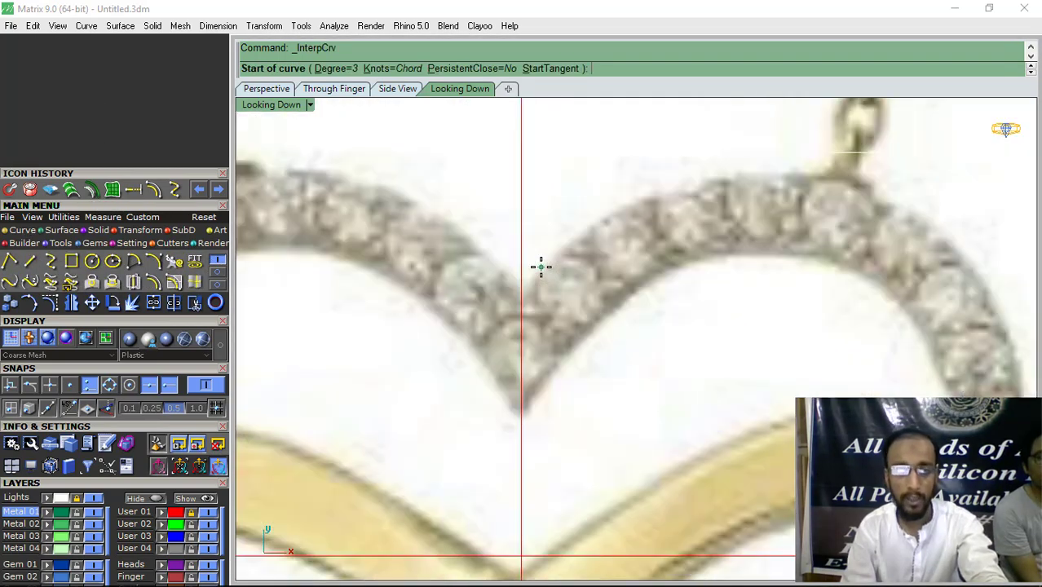
{"action": "left_click", "coordinate": [517, 298]}
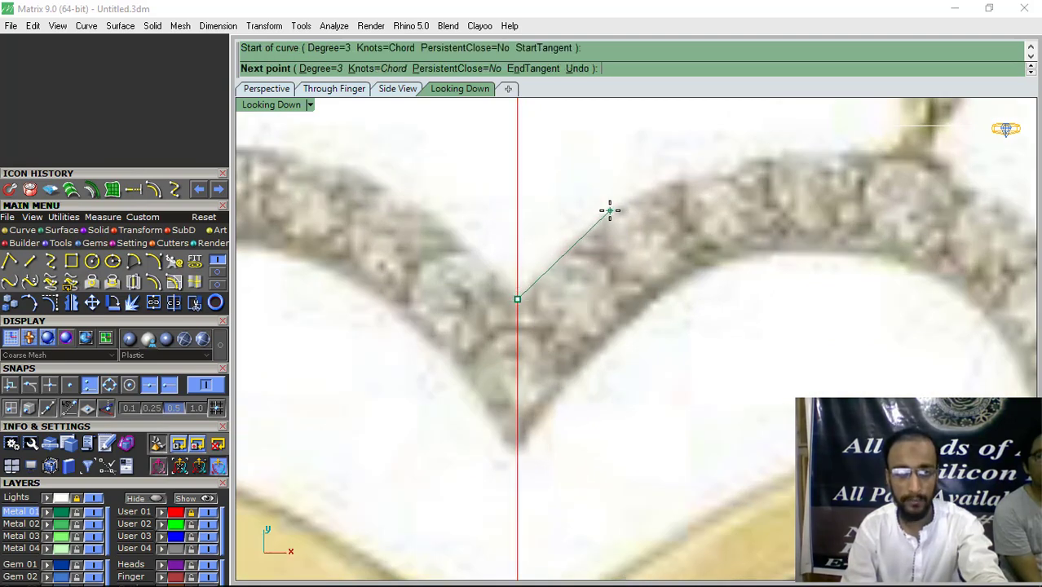
{"action": "left_click", "coordinate": [610, 212]}
{"action": "scroll", "coordinate": [495, 231], "scroll_direction": "down", "scroll_amount": 5}
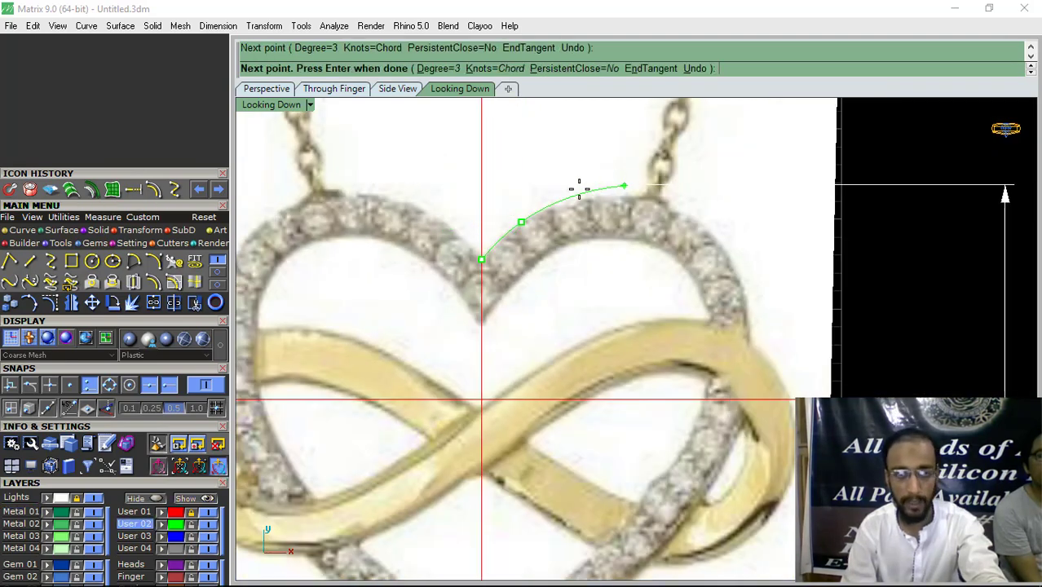
{"action": "left_click", "coordinate": [135, 535]}
{"action": "scroll", "coordinate": [546, 263], "scroll_direction": "up", "scroll_amount": 3}
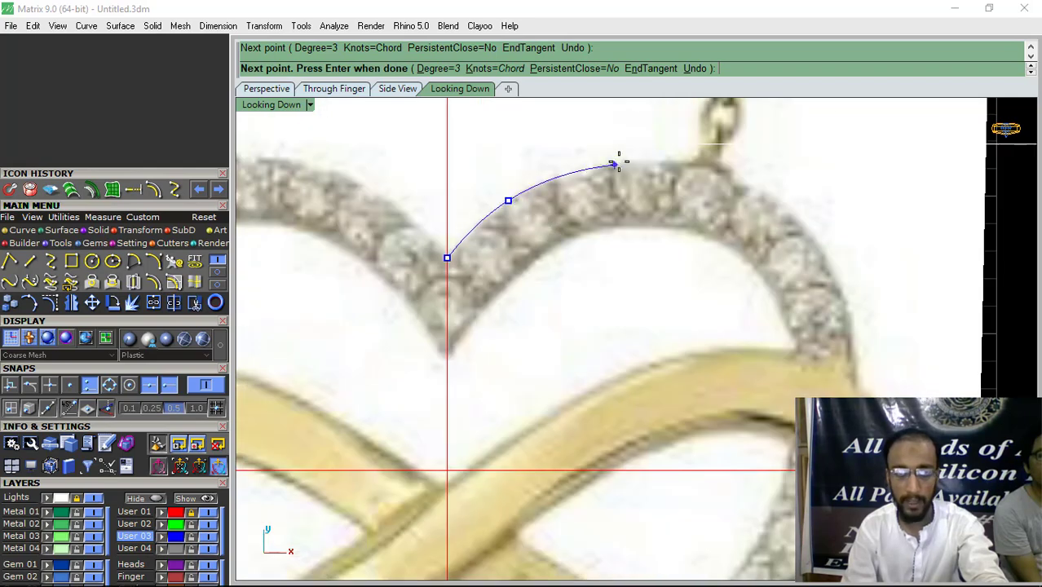
{"action": "left_click", "coordinate": [621, 161]}
{"action": "left_click", "coordinate": [767, 191]}
{"action": "scroll", "coordinate": [677, 235], "scroll_direction": "down", "scroll_amount": 3}
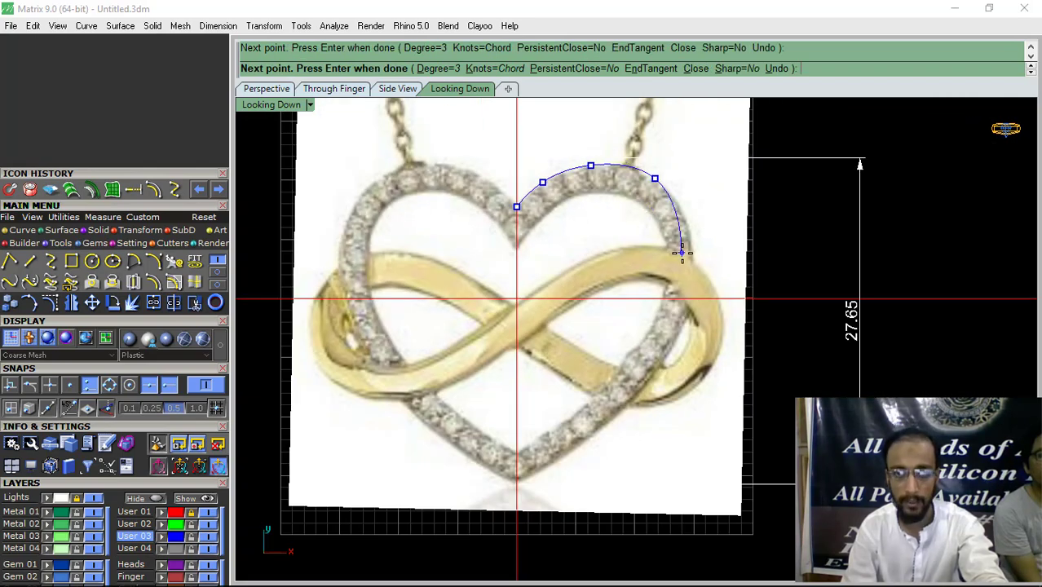
- Continue the curve along the heart's right outer edge, ending it at the bottom tip on the vertical axis
{"action": "scroll", "coordinate": [705, 233], "scroll_direction": "up", "scroll_amount": 3}
{"action": "scroll", "coordinate": [703, 234], "scroll_direction": "down", "scroll_amount": 3}
{"action": "scroll", "coordinate": [668, 275], "scroll_direction": "up", "scroll_amount": 3}
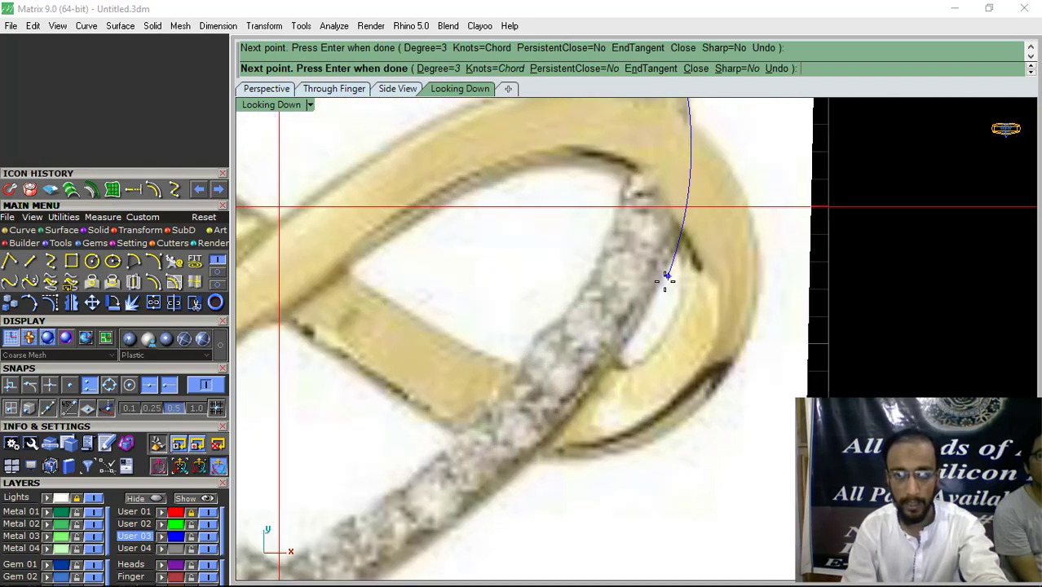
{"action": "left_click", "coordinate": [661, 277]}
{"action": "scroll", "coordinate": [658, 279], "scroll_direction": "down", "scroll_amount": 2}
{"action": "scroll", "coordinate": [638, 305], "scroll_direction": "up", "scroll_amount": 2}
{"action": "left_click", "coordinate": [608, 298]}
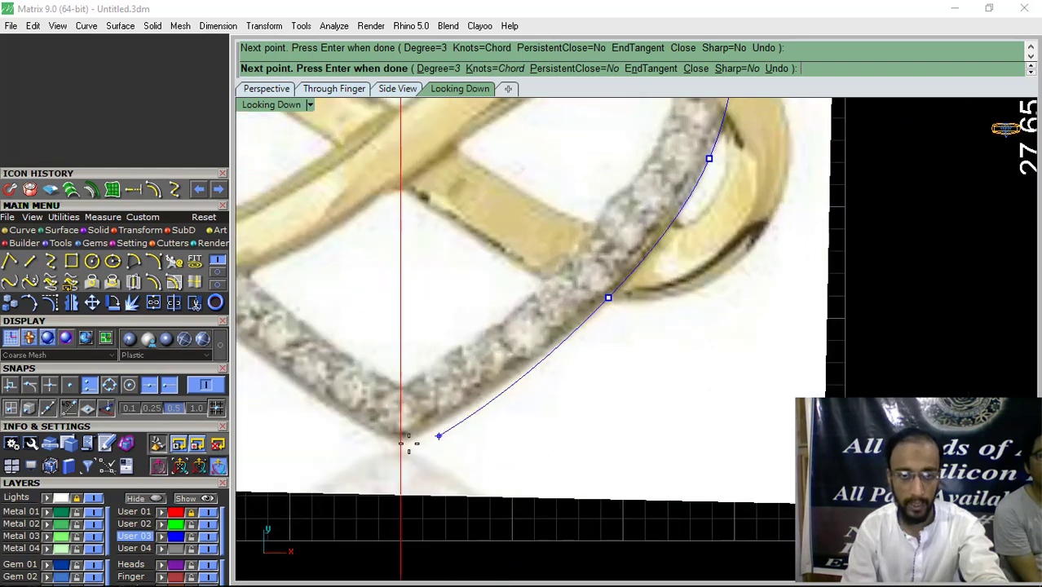
{"action": "left_click", "coordinate": [398, 441]}
{"action": "right_click", "coordinate": [400, 440]}
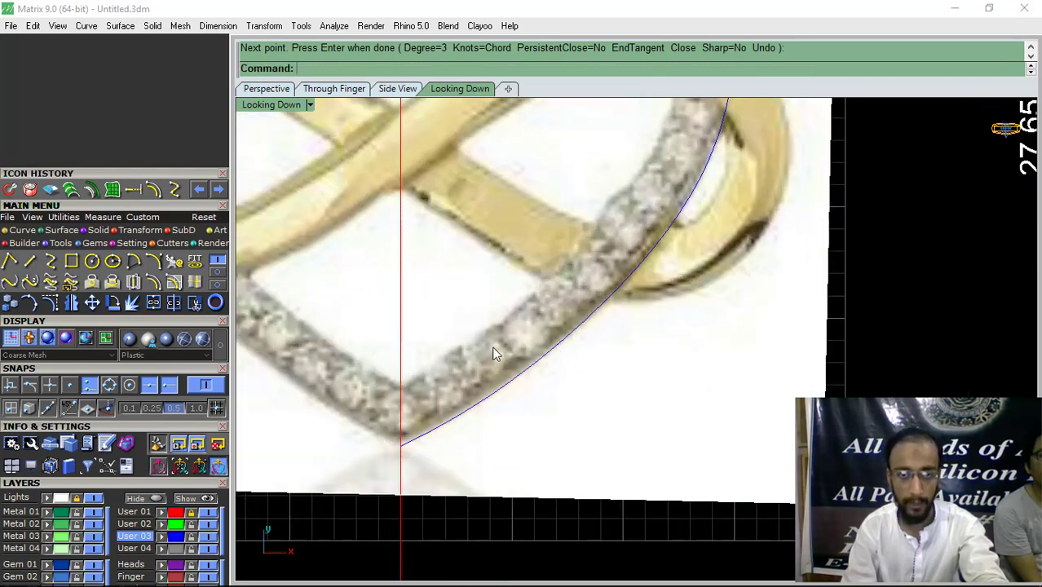
- Offset the half-heart curve inward by 2.3
{"action": "scroll", "coordinate": [493, 345], "scroll_direction": "down", "scroll_amount": 3}
{"action": "right_click_drag", "start_coordinate": [494, 349], "coordinate": [493, 383]}
{"action": "left_click_drag", "start_coordinate": [601, 408], "coordinate": [514, 299]}
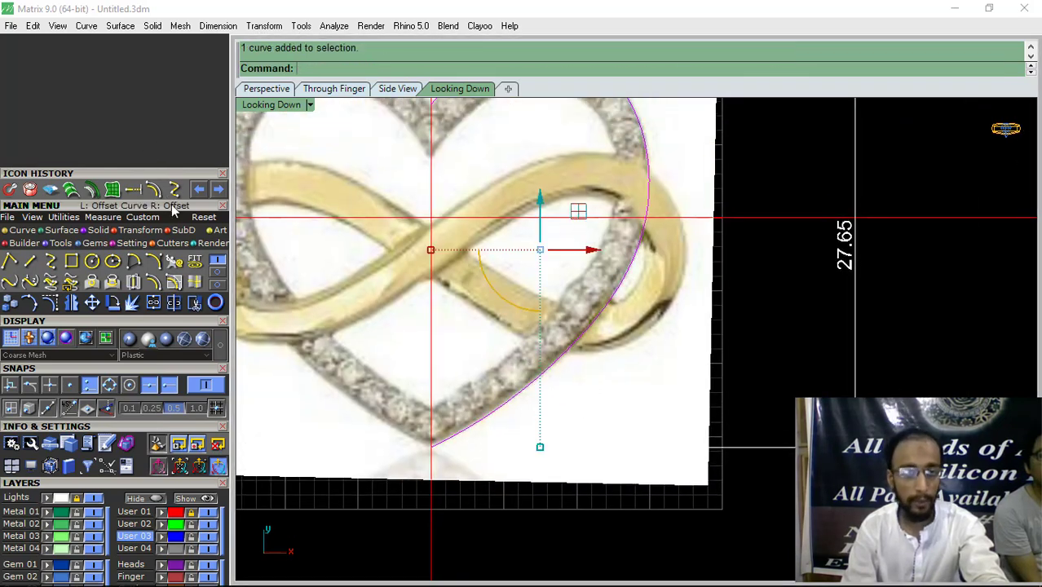
{"action": "left_click", "coordinate": [173, 194]}
{"action": "scroll", "coordinate": [462, 344], "scroll_direction": "up", "scroll_amount": 3}
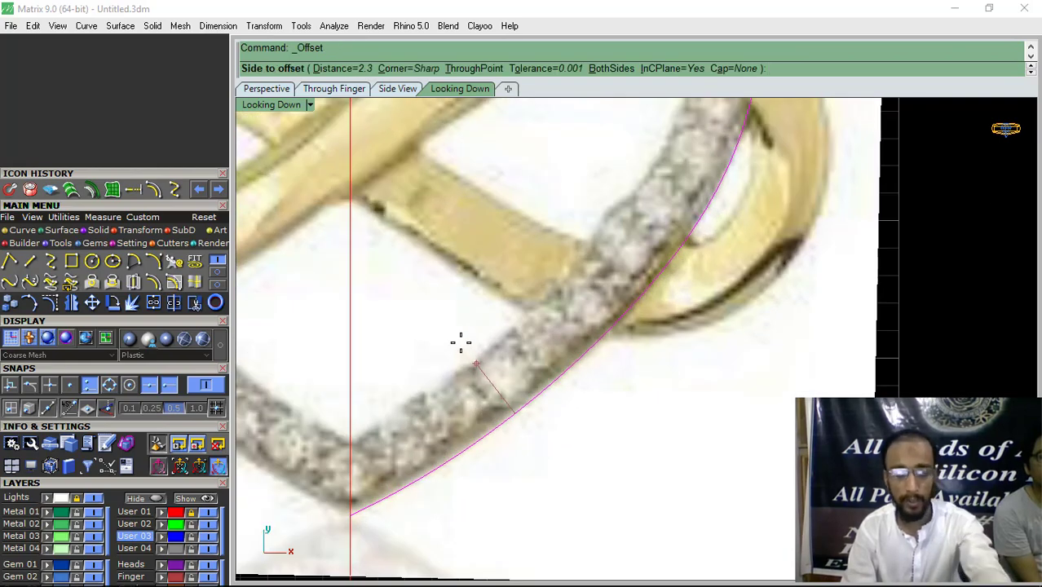
{"action": "key", "text": "Return"}
{"action": "left_click", "coordinate": [476, 364]}
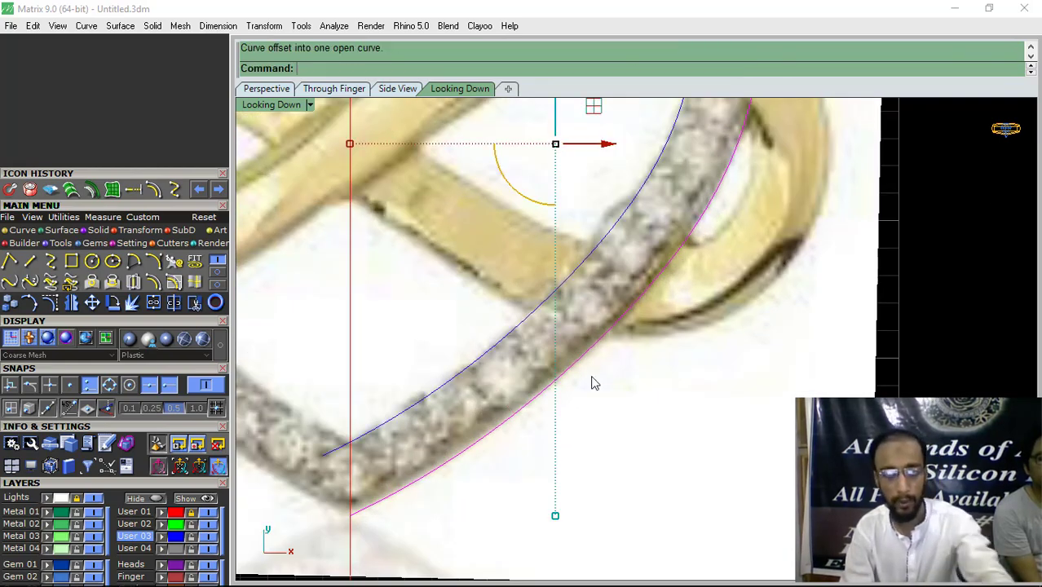
- Turn off the Lights layer to hide the reference picture and clear the curve selection
{"action": "scroll", "coordinate": [593, 379], "scroll_direction": "down", "scroll_amount": 4}
{"action": "right_click_drag", "start_coordinate": [457, 307], "coordinate": [488, 314]}
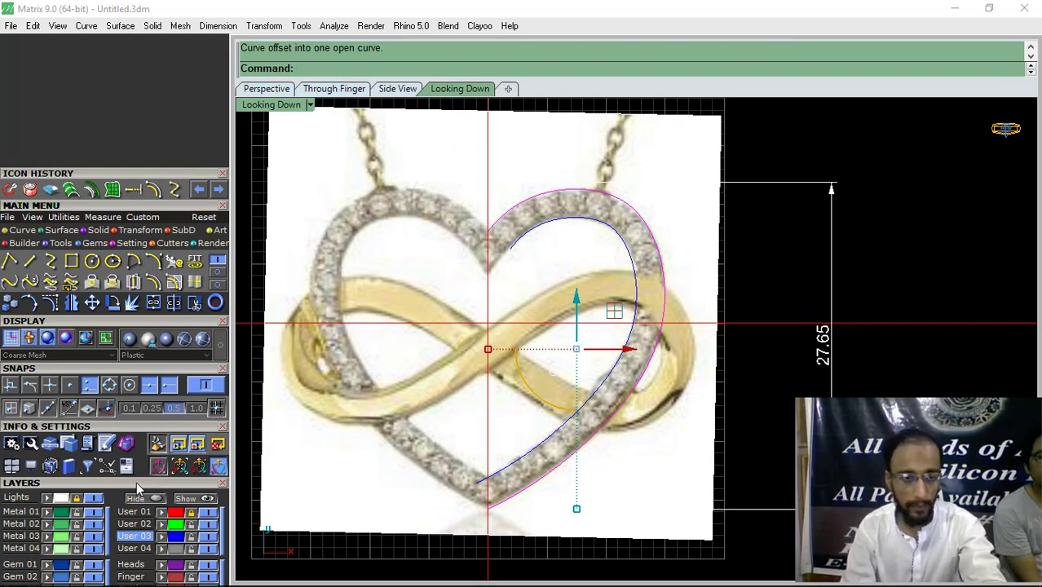
{"action": "left_click", "coordinate": [95, 500]}
{"action": "right_click_drag", "start_coordinate": [479, 432], "coordinate": [468, 358]}
{"action": "key", "text": "Escape"}
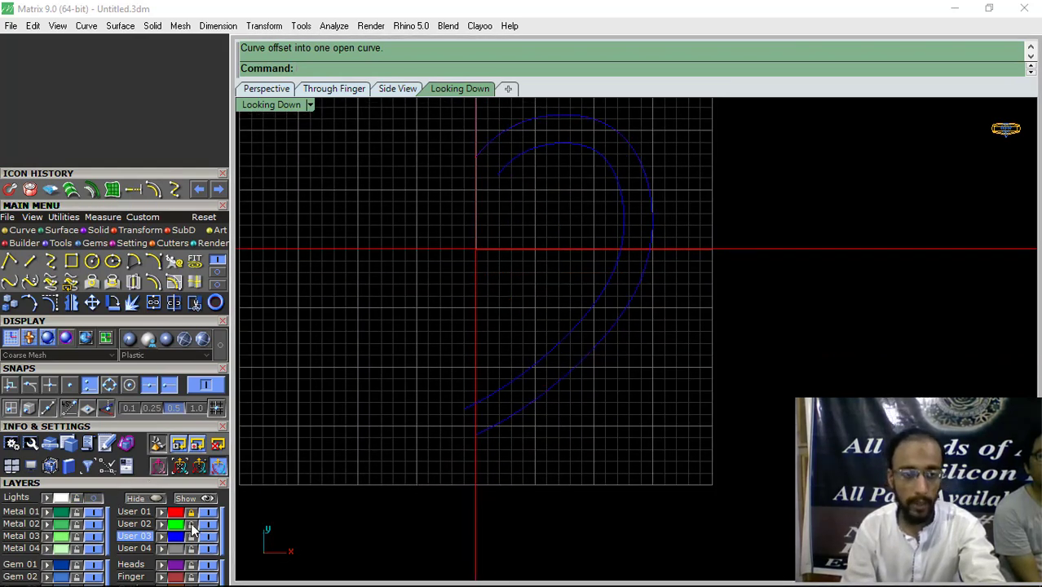
- Unlock the User 01 layer and trim the inner curve's lower end where it crosses the vertical axis line
{"action": "scroll", "coordinate": [489, 312], "scroll_direction": "up", "scroll_amount": 2}
{"action": "left_click_drag", "start_coordinate": [488, 311], "coordinate": [361, 479]}
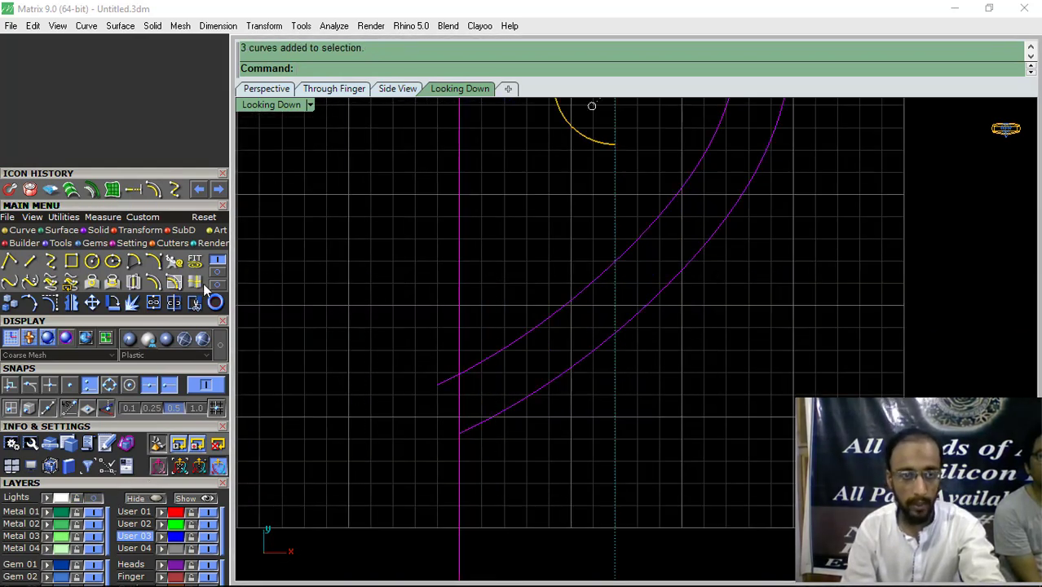
{"action": "left_click", "coordinate": [195, 305]}
{"action": "scroll", "coordinate": [443, 387], "scroll_direction": "up", "scroll_amount": 3}
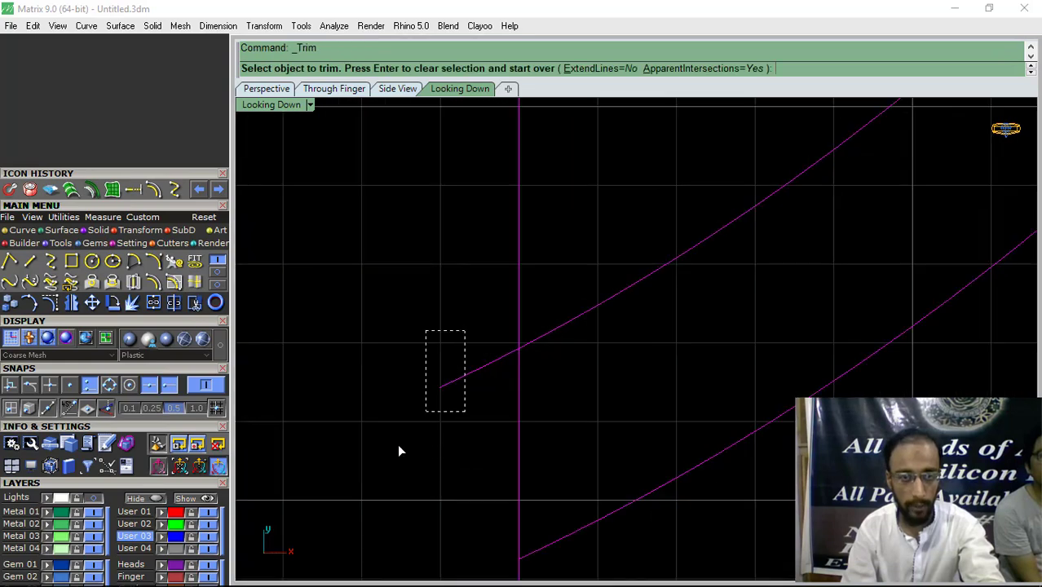
{"action": "key", "text": "Return"}
{"action": "scroll", "coordinate": [469, 296], "scroll_direction": "down", "scroll_amount": 3}
{"action": "scroll", "coordinate": [526, 221], "scroll_direction": "up", "scroll_amount": 3}
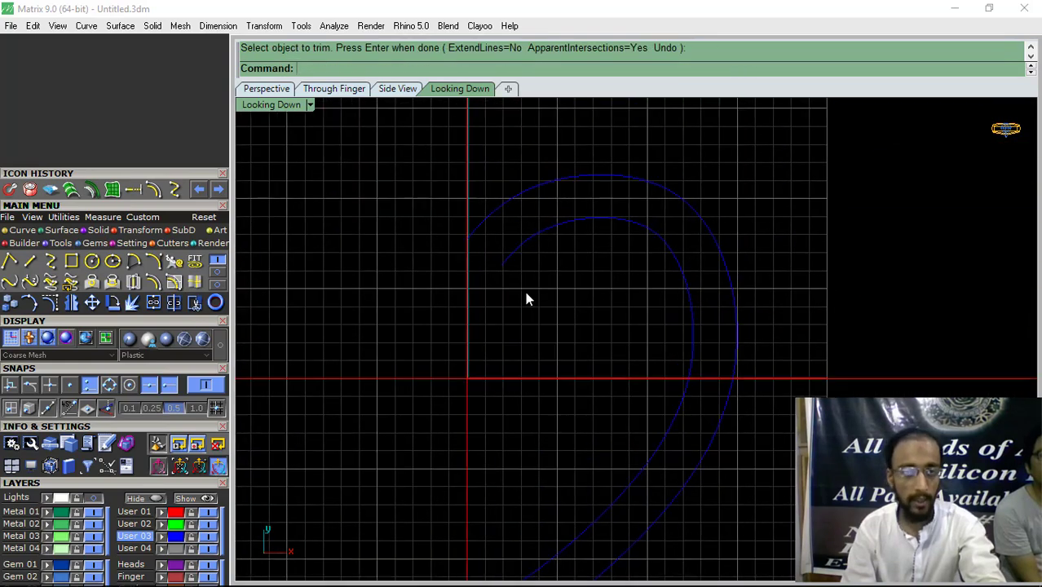
- Try to extend the inner curve's upper end to the vertical axis line with an arc extension
{"action": "left_click", "coordinate": [213, 283]}
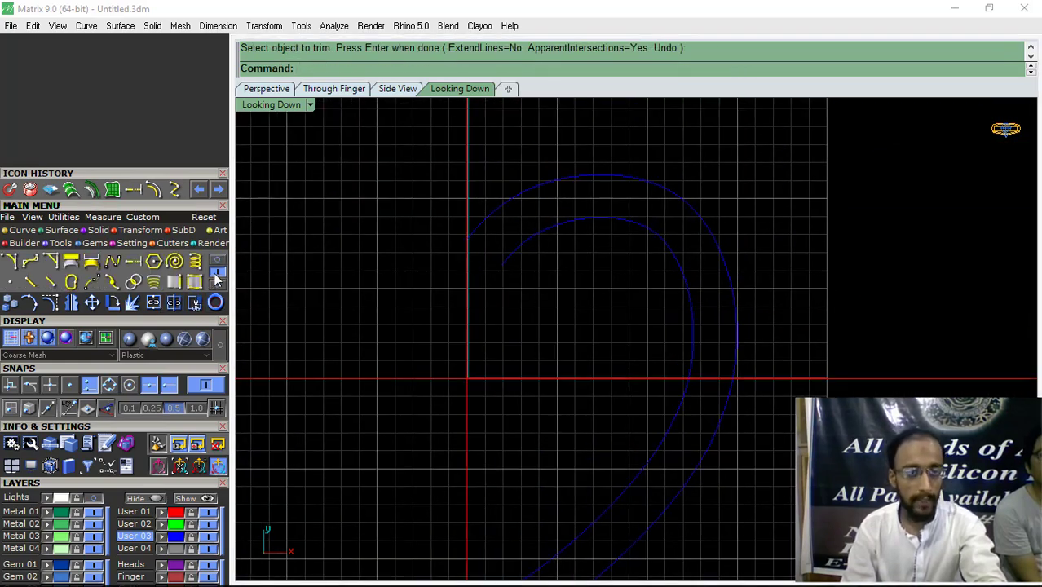
{"action": "left_click", "coordinate": [133, 265]}
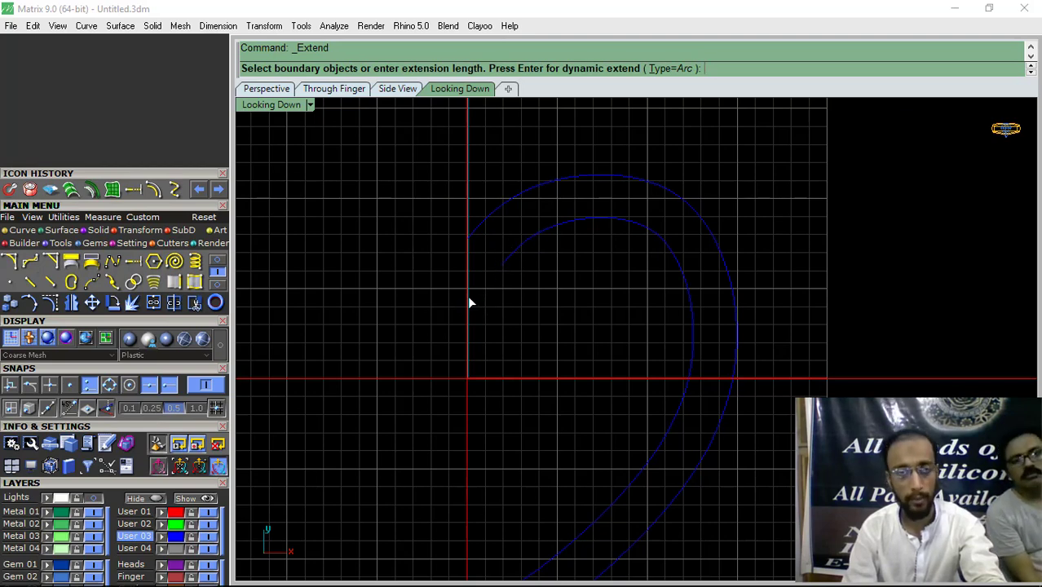
{"action": "left_click", "coordinate": [468, 300]}
{"action": "key", "text": "Return"}
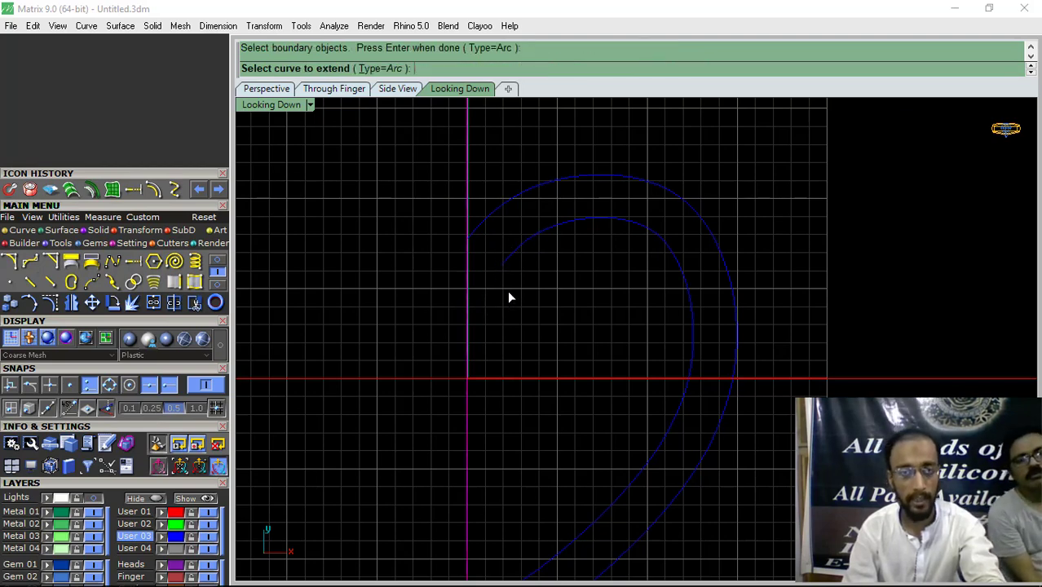
{"action": "left_click", "coordinate": [517, 249]}
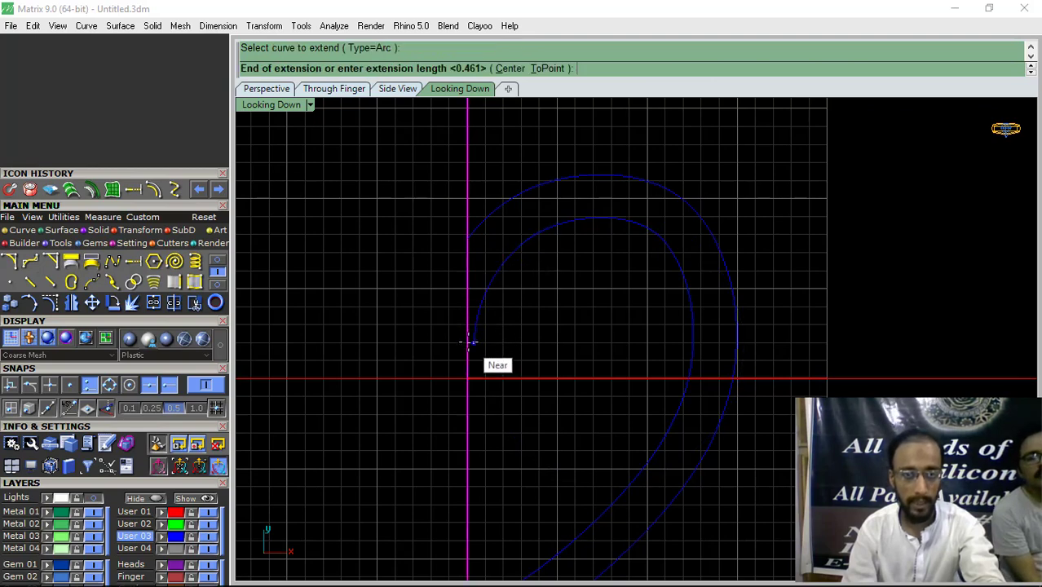
{"action": "left_click", "coordinate": [482, 287]}
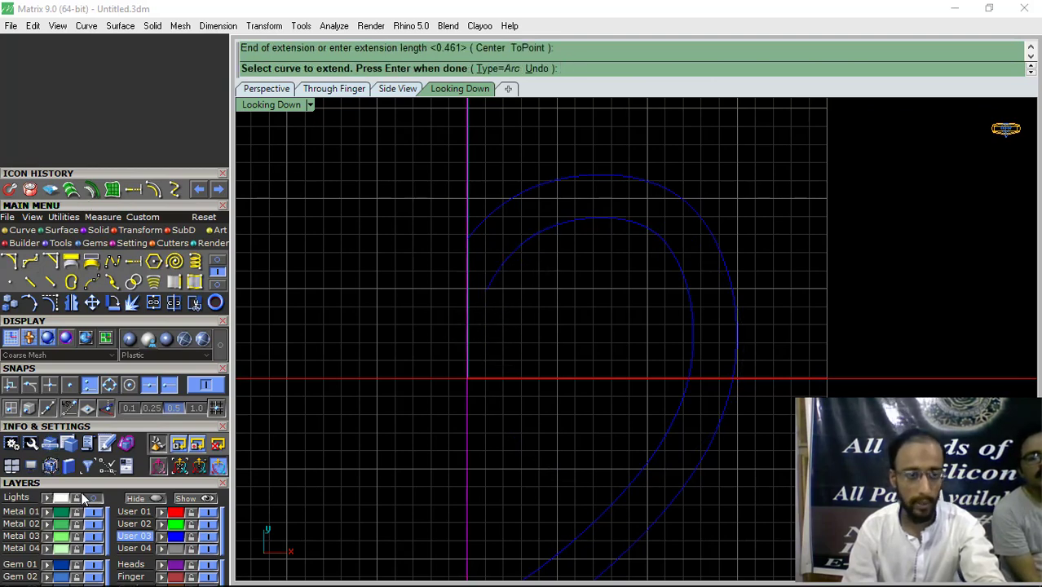
{"action": "scroll", "coordinate": [506, 271], "scroll_direction": "up", "scroll_amount": 4}
{"action": "key", "text": "Escape"}
{"action": "key", "text": "ctrl+z"}
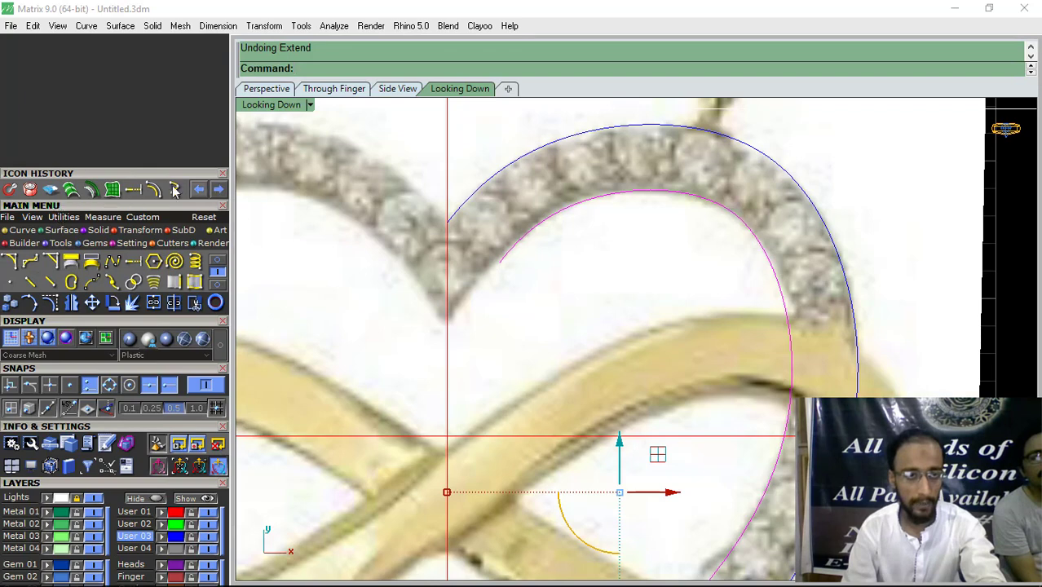
- Move the inner curve's upper end point onto the vertical axis at the picture's inner cleft and adjust the neighbouring control point
{"action": "key", "text": "F10"}
{"action": "scroll", "coordinate": [513, 262], "scroll_direction": "up", "scroll_amount": 2}
{"action": "left_click_drag", "start_coordinate": [496, 265], "coordinate": [431, 326]}
{"action": "scroll", "coordinate": [483, 276], "scroll_direction": "up", "scroll_amount": 2}
{"action": "left_click", "coordinate": [507, 248]}
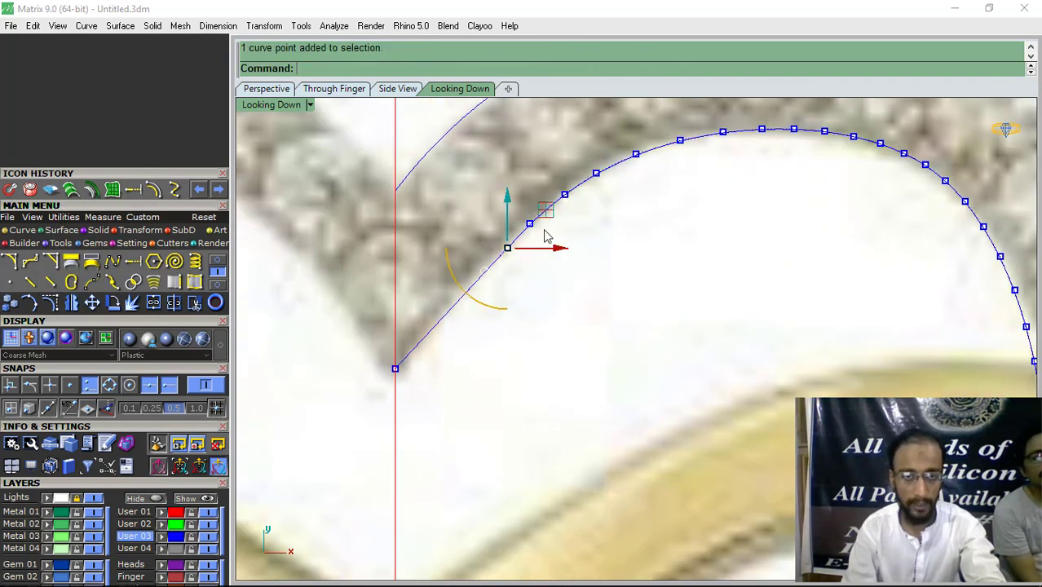
{"action": "left_click_drag", "start_coordinate": [545, 211], "coordinate": [534, 216]}
{"action": "left_click", "coordinate": [598, 295]}
{"action": "scroll", "coordinate": [479, 247], "scroll_direction": "down", "scroll_amount": 5}
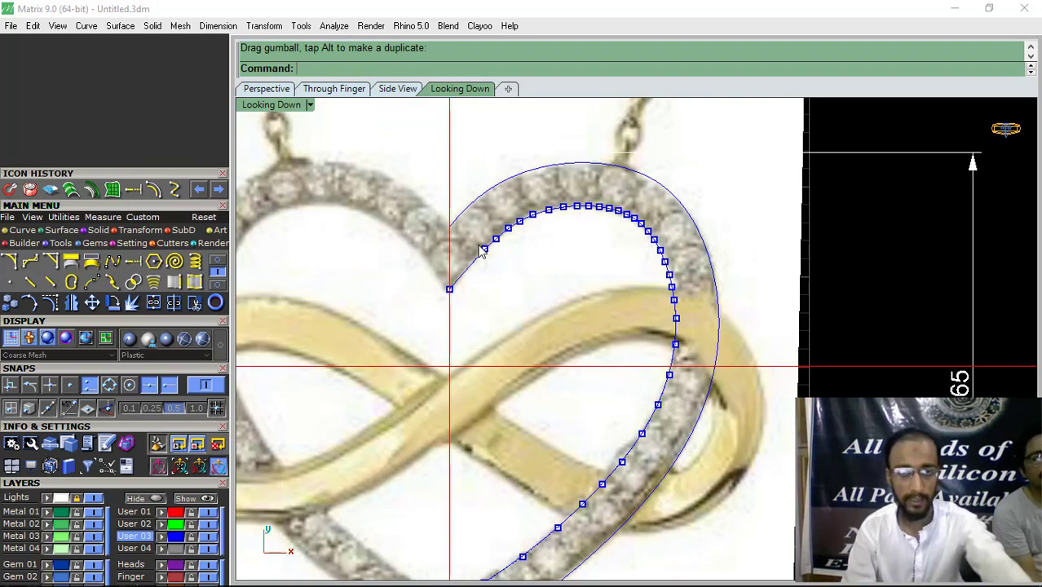
{"action": "key", "text": "Escape"}
- Mirror both half-heart curves across the vertical axis through the origin 0,0,0, keeping the originals
{"action": "left_click_drag", "start_coordinate": [575, 311], "coordinate": [574, 313]}
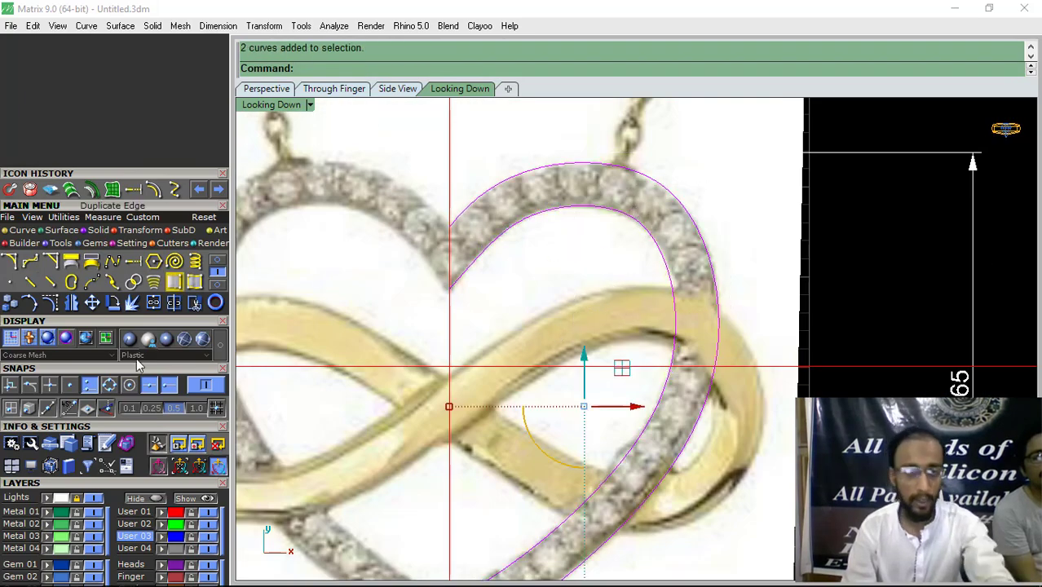
{"action": "left_click", "coordinate": [73, 303]}
{"action": "scroll", "coordinate": [363, 271], "scroll_direction": "down", "scroll_amount": 8}
{"action": "left_click", "coordinate": [399, 314]}
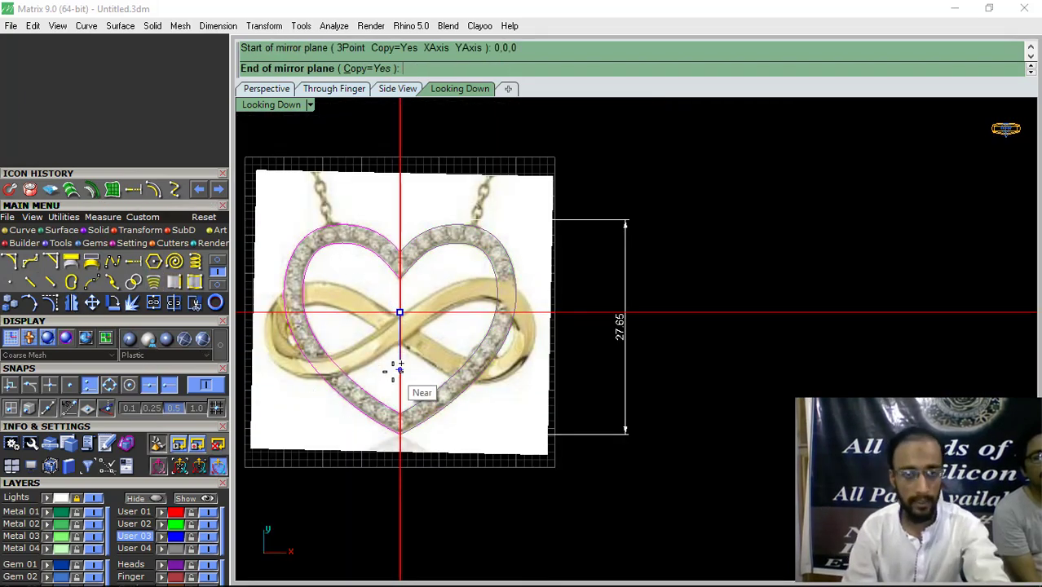
{"action": "left_click", "coordinate": [398, 368]}
- Join the original and mirrored half-heart curves into closed outer and inner hearts
{"action": "scroll", "coordinate": [351, 294], "scroll_direction": "up", "scroll_amount": 2}
{"action": "left_click", "coordinate": [347, 298]}
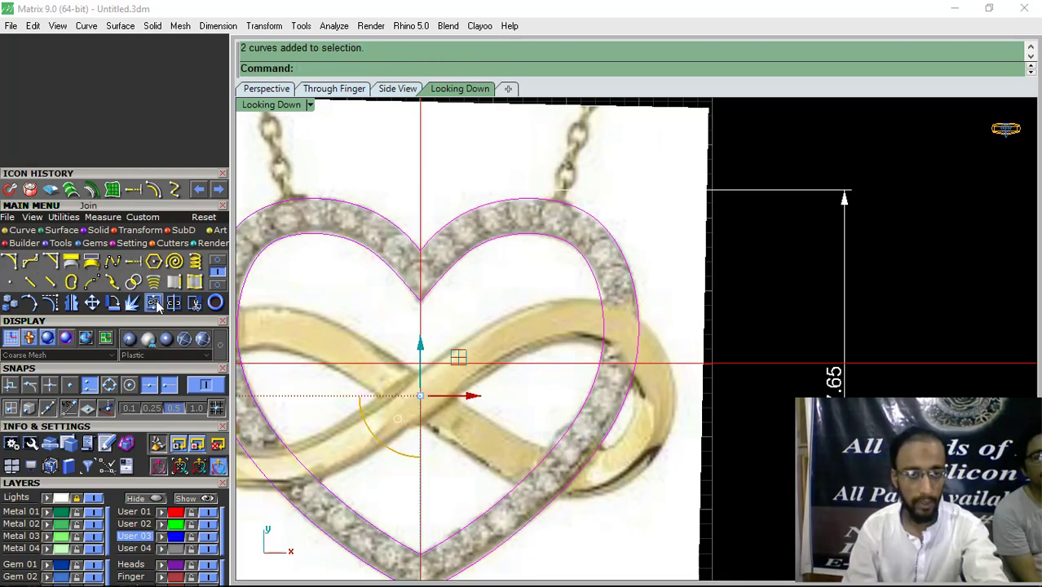
{"action": "left_click", "coordinate": [153, 302]}
{"action": "key", "text": "Escape"}
{"action": "scroll", "coordinate": [402, 219], "scroll_direction": "down", "scroll_amount": 3}
{"action": "right_click_drag", "start_coordinate": [401, 219], "coordinate": [444, 246]}
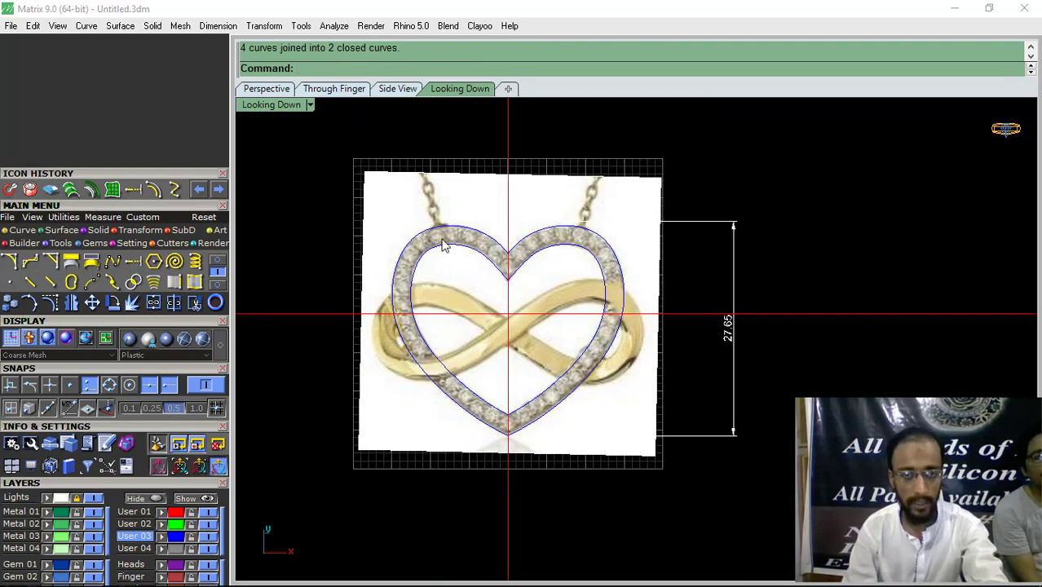
- Build a patch surface from the two heart curves and, in shaded display, trim away the area inside the inner heart
{"action": "scroll", "coordinate": [526, 238], "scroll_direction": "up", "scroll_amount": 3}
{"action": "key", "text": "ctrl+a"}
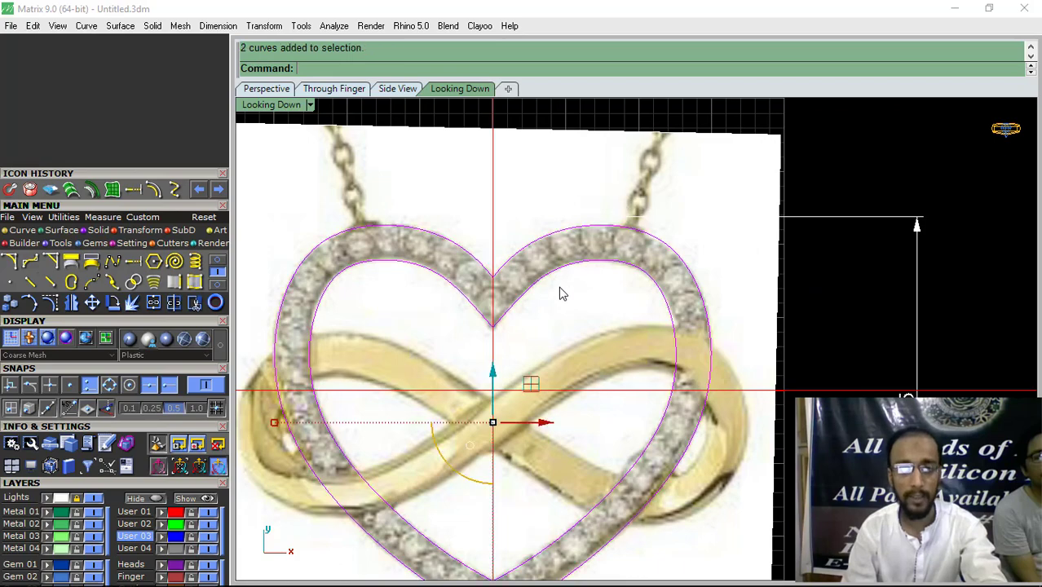
{"action": "left_click", "coordinate": [112, 191]}
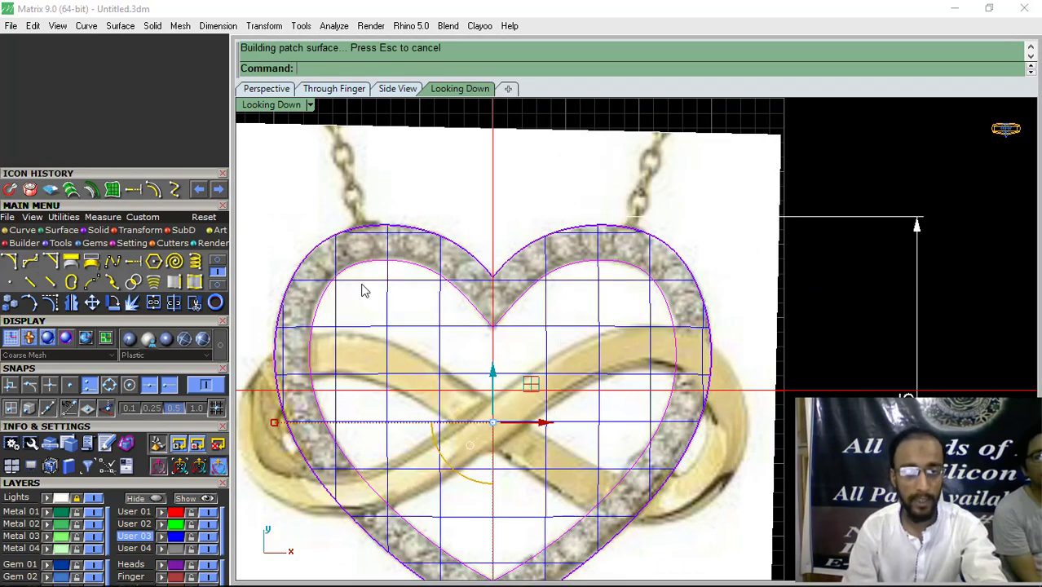
{"action": "left_click", "coordinate": [132, 340]}
{"action": "left_click", "coordinate": [195, 304]}
{"action": "left_click", "coordinate": [400, 353]}
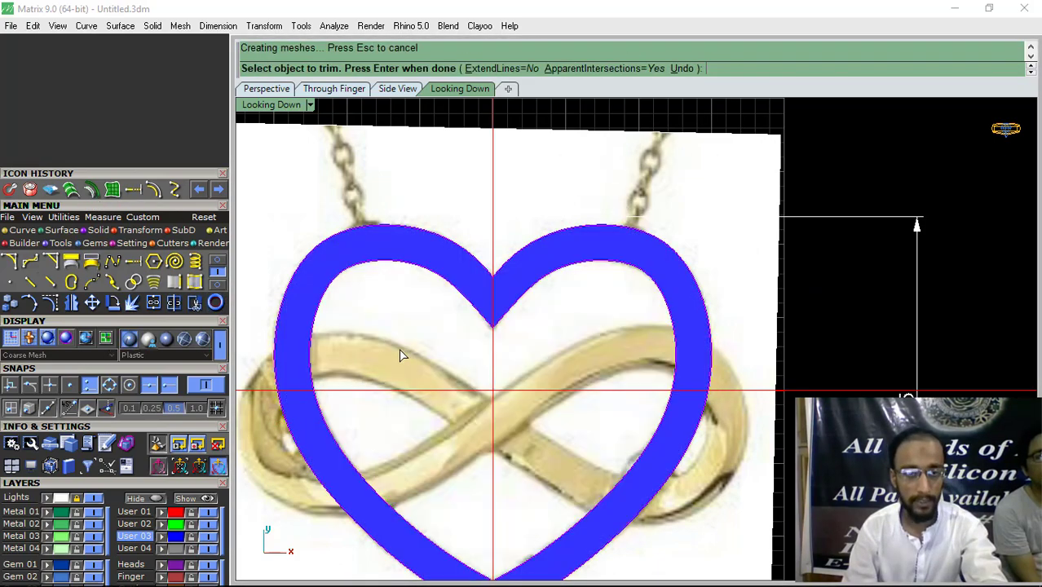
- Finish the trim and offset the flat heart band to both sides as a solid, with round corners and the input deleted
{"action": "right_click", "coordinate": [400, 349]}
{"action": "key", "text": "Return"}
{"action": "left_click", "coordinate": [397, 259]}
{"action": "left_click", "coordinate": [260, 89]}
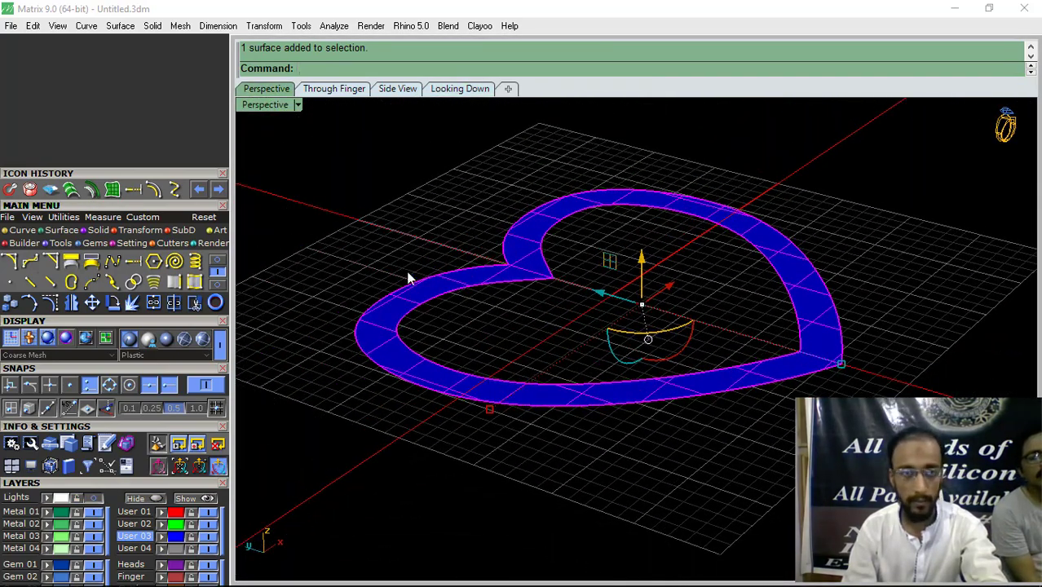
{"action": "left_click", "coordinate": [67, 231]}
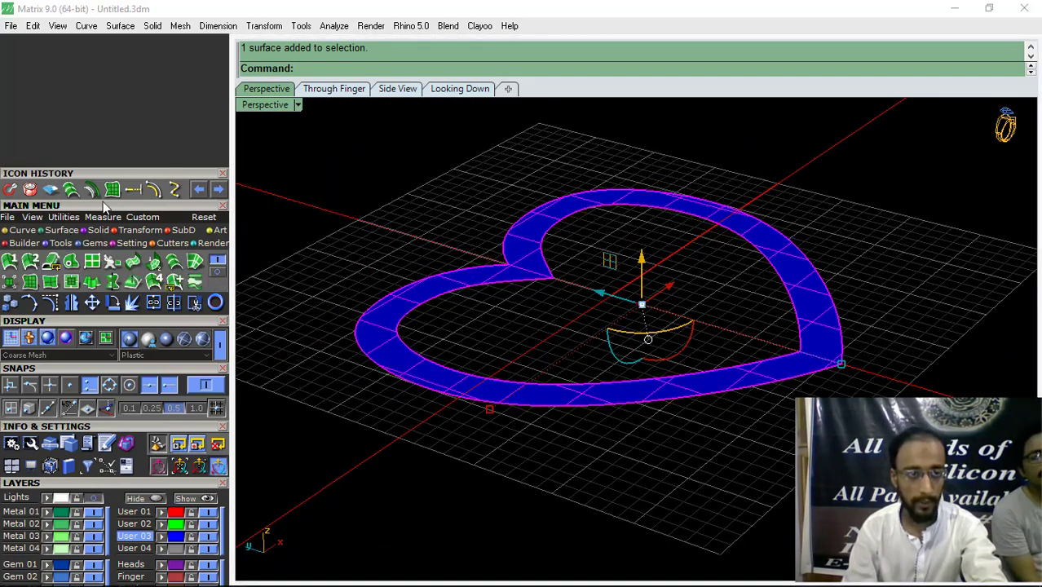
{"action": "left_click", "coordinate": [94, 268]}
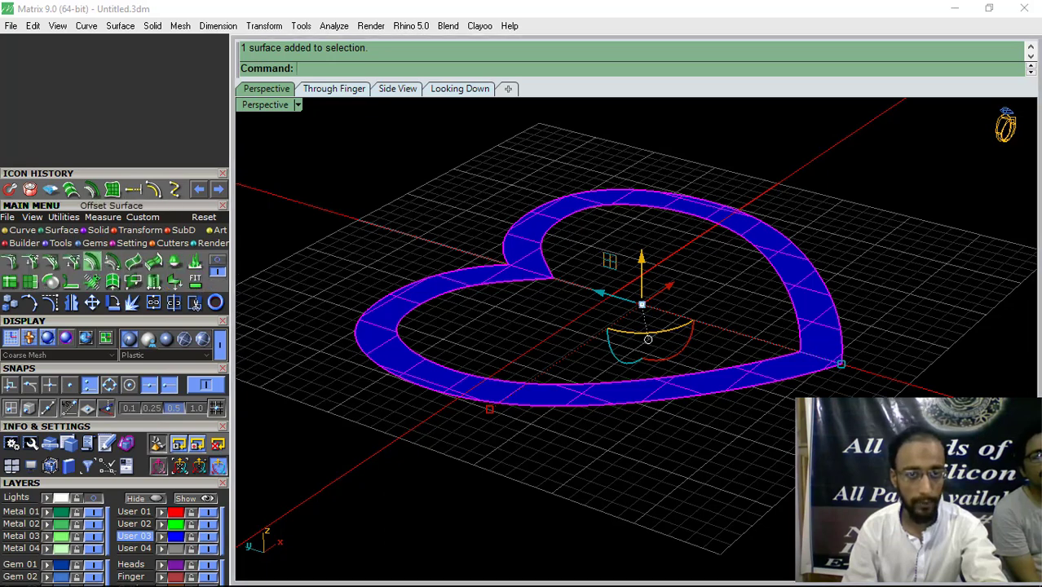
{"action": "left_click", "coordinate": [835, 59]}
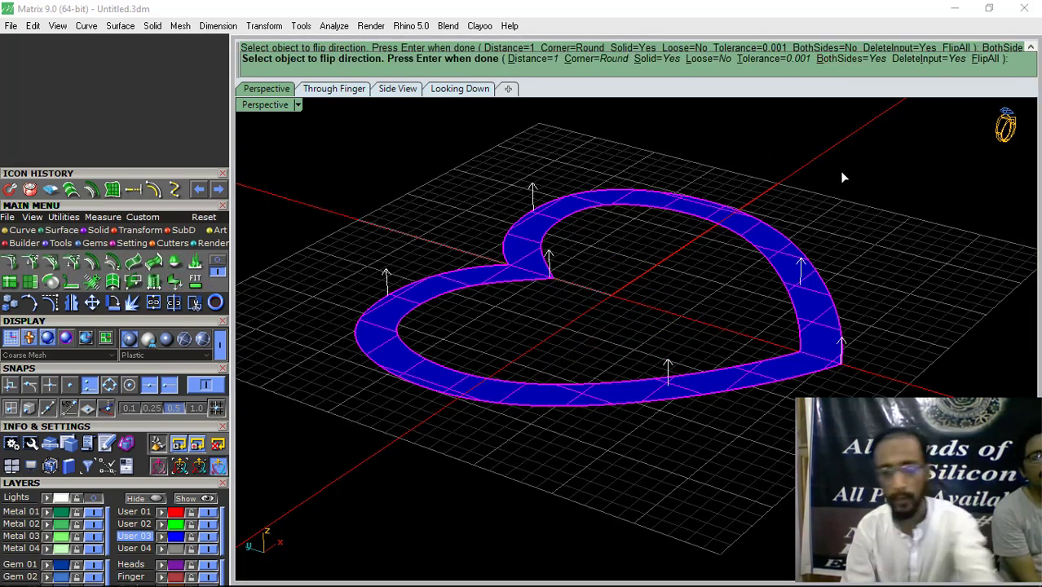
{"action": "key", "text": "Return"}
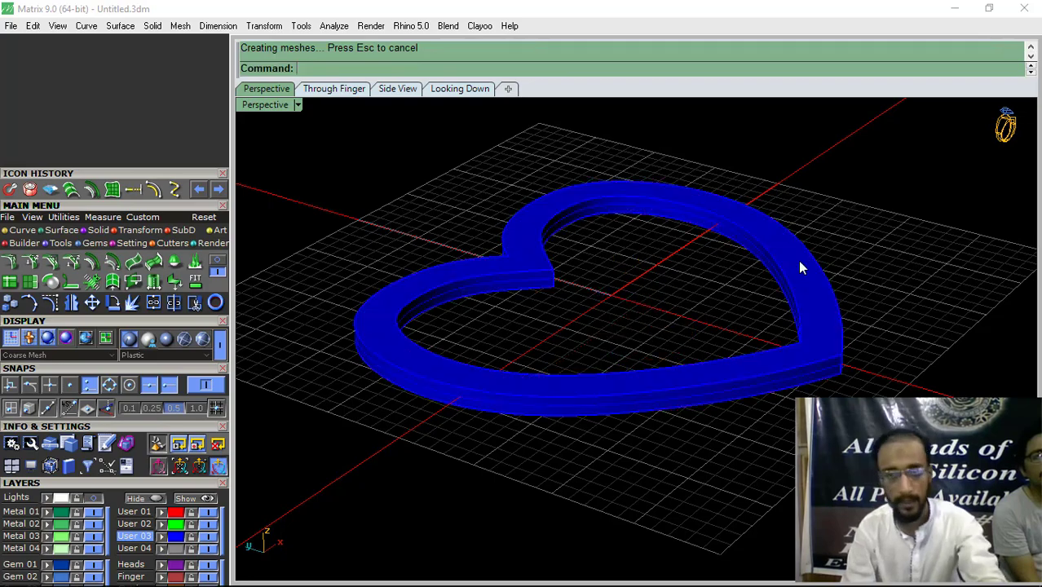
- Assign the solid heart band to the Metal 01 layer
{"action": "scroll", "coordinate": [365, 348], "scroll_direction": "up", "scroll_amount": 2}
{"action": "left_click", "coordinate": [389, 309]}
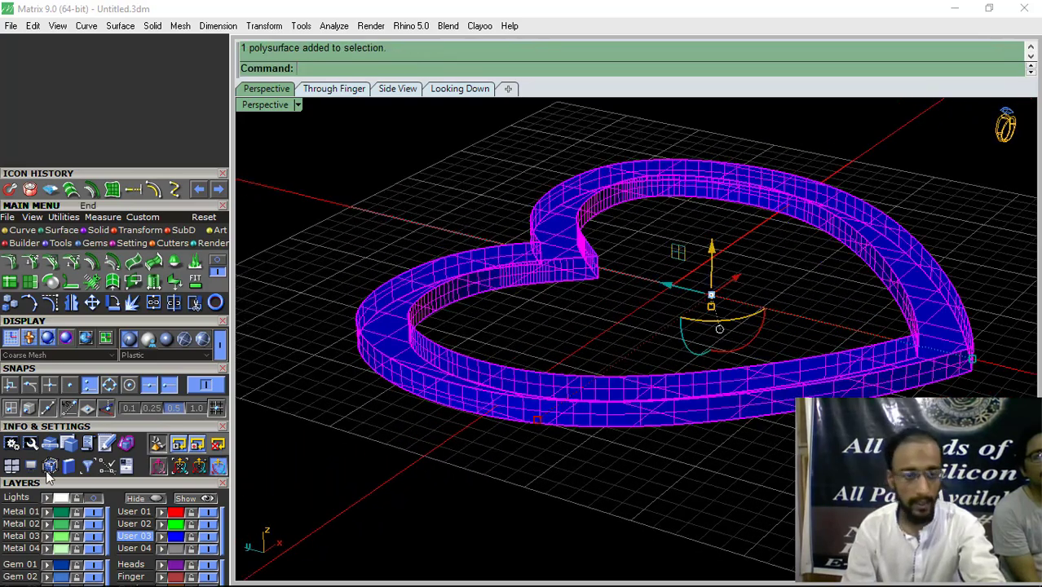
{"action": "left_click", "coordinate": [56, 513]}
{"action": "left_click", "coordinate": [442, 458]}
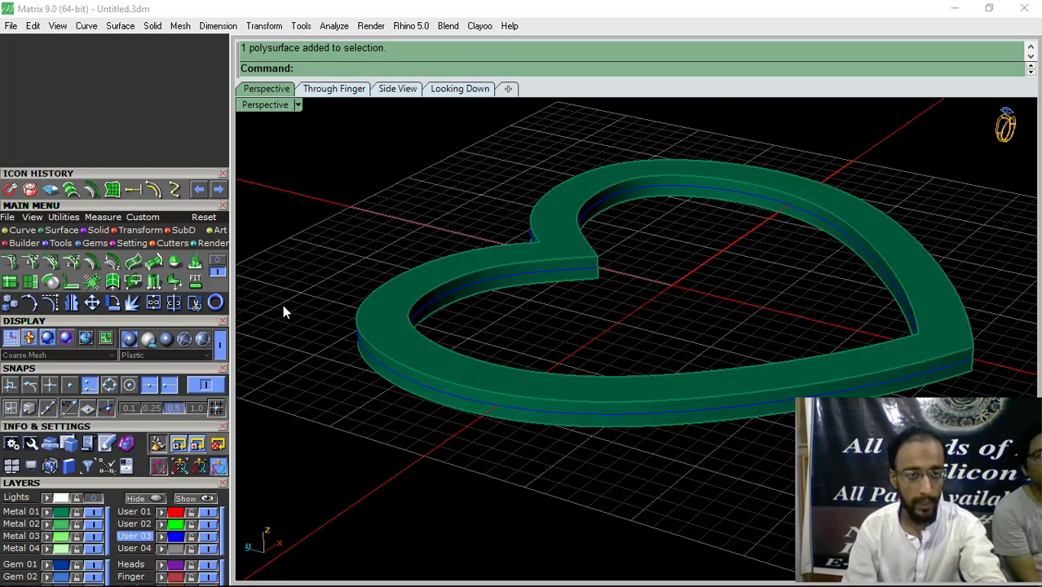
- Undo the accidental drag of the axis line and lock the User 01 layer
{"action": "left_click_drag", "start_coordinate": [573, 364], "coordinate": [473, 364]}
{"action": "key", "text": "ctrl+z"}
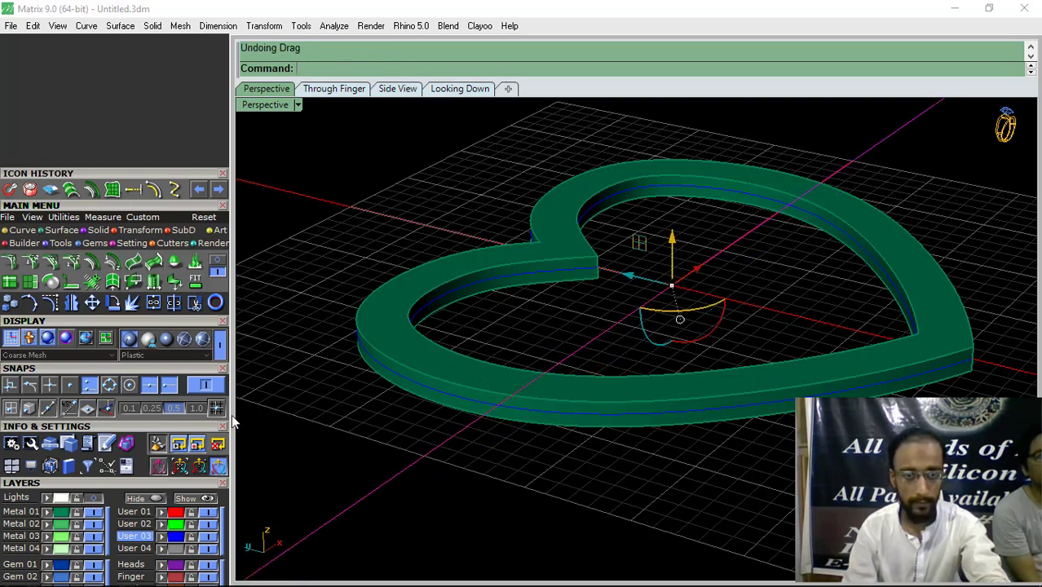
{"action": "left_click", "coordinate": [715, 470]}
- Select only the outer and inner heart curves and generate one tween curve between them using the Refit match method
{"action": "left_click_drag", "start_coordinate": [715, 470], "coordinate": [600, 411]}
{"action": "scroll", "coordinate": [587, 420], "scroll_direction": "up", "scroll_amount": 3}
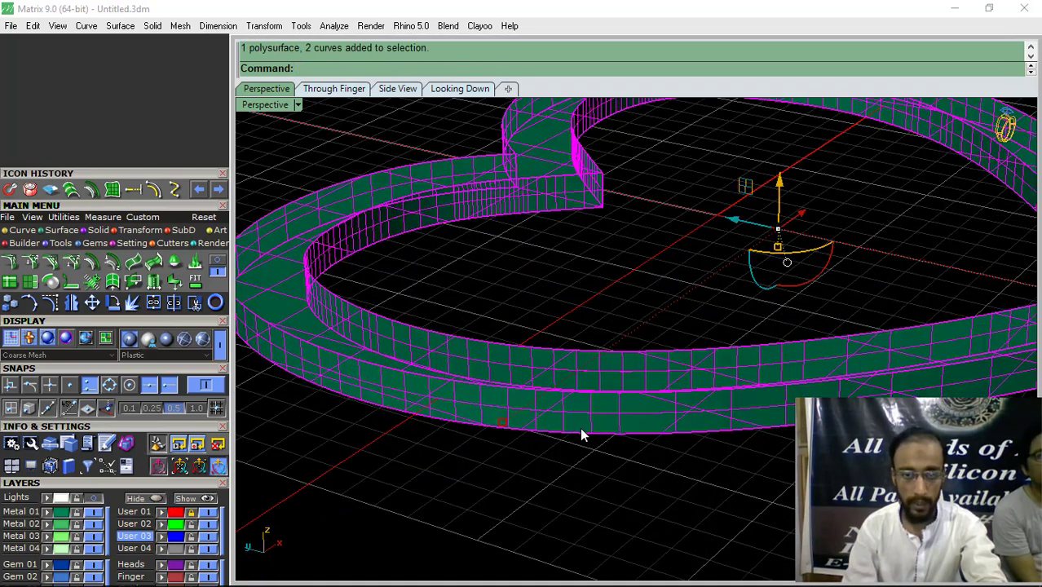
{"action": "left_click", "coordinate": [259, 226], "text": "ctrl"}
{"action": "left_click", "coordinate": [22, 230]}
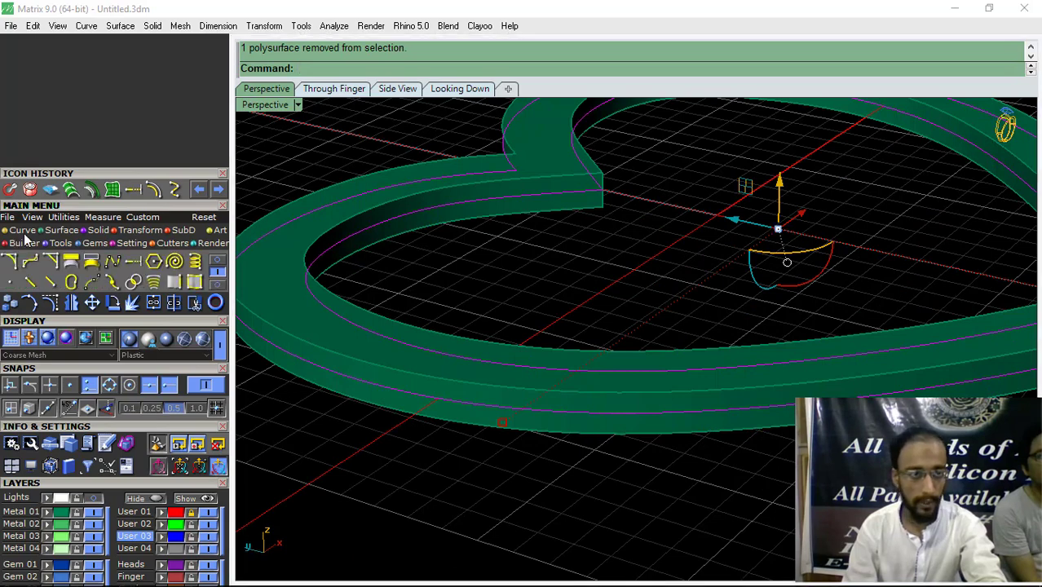
{"action": "left_click", "coordinate": [155, 282]}
{"action": "key", "text": "Return"}
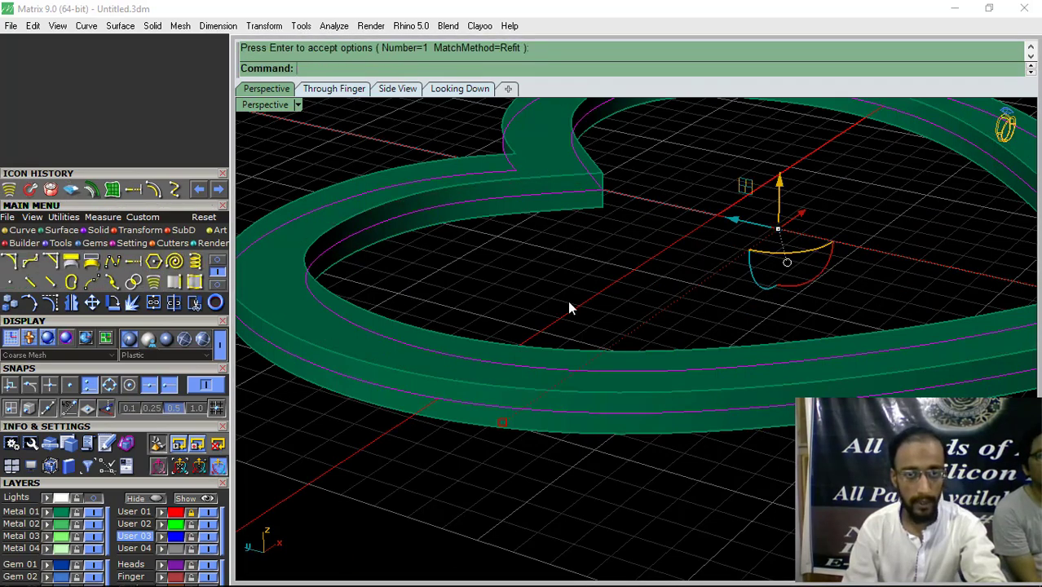
- Isolate the new middle heart curve in the selection and raise it vertically above the band
{"action": "left_click_drag", "start_coordinate": [569, 308], "coordinate": [483, 473]}
{"action": "left_click", "coordinate": [550, 402], "text": "ctrl"}
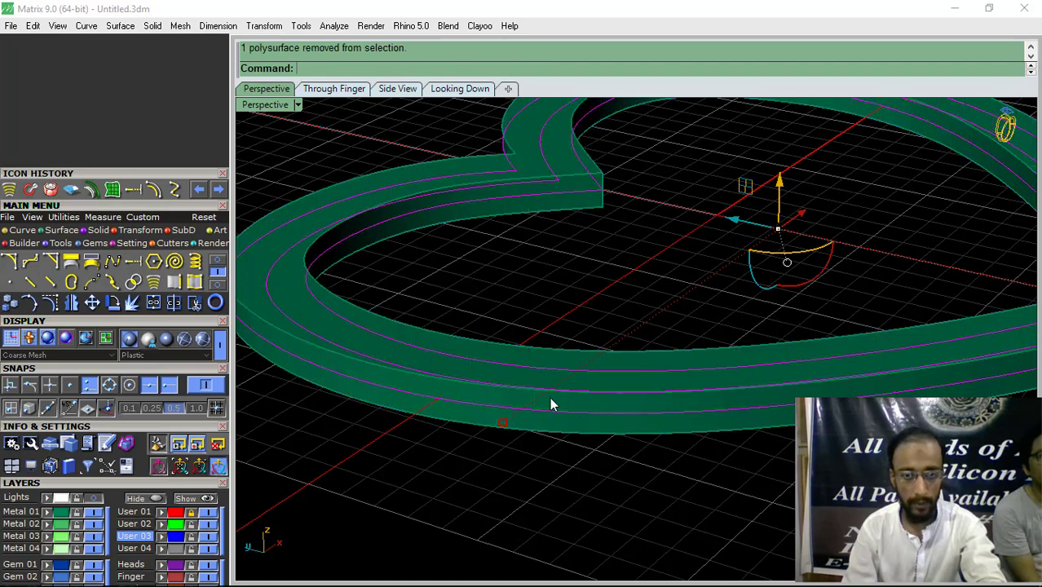
{"action": "left_click_drag", "start_coordinate": [535, 422], "coordinate": [521, 401], "text": "ctrl"}
{"action": "right_click_drag", "start_coordinate": [589, 365], "coordinate": [581, 432]}
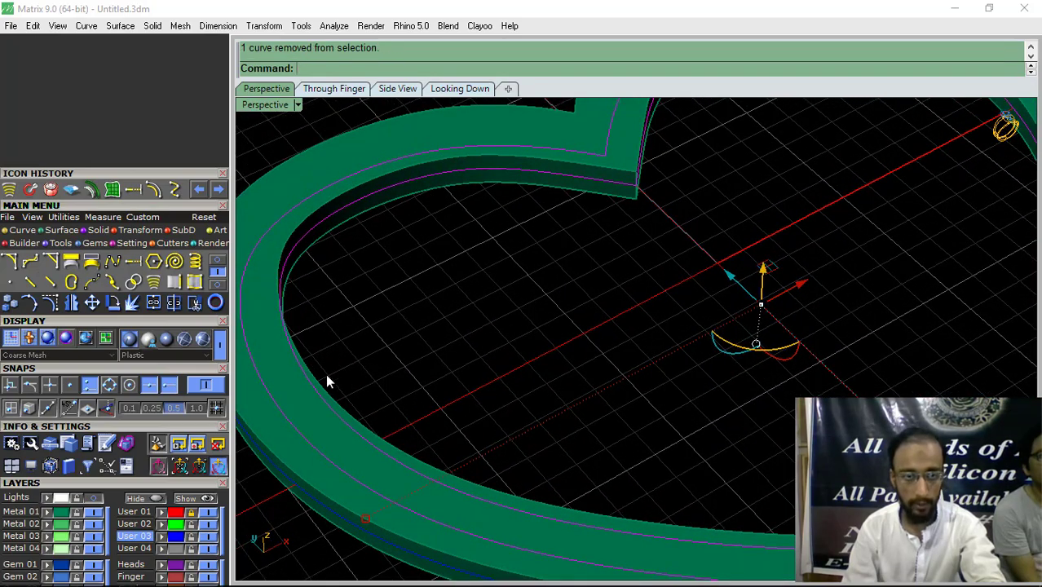
{"action": "scroll", "coordinate": [563, 326], "scroll_direction": "down", "scroll_amount": 5}
{"action": "right_click_drag", "start_coordinate": [583, 314], "coordinate": [548, 347]}
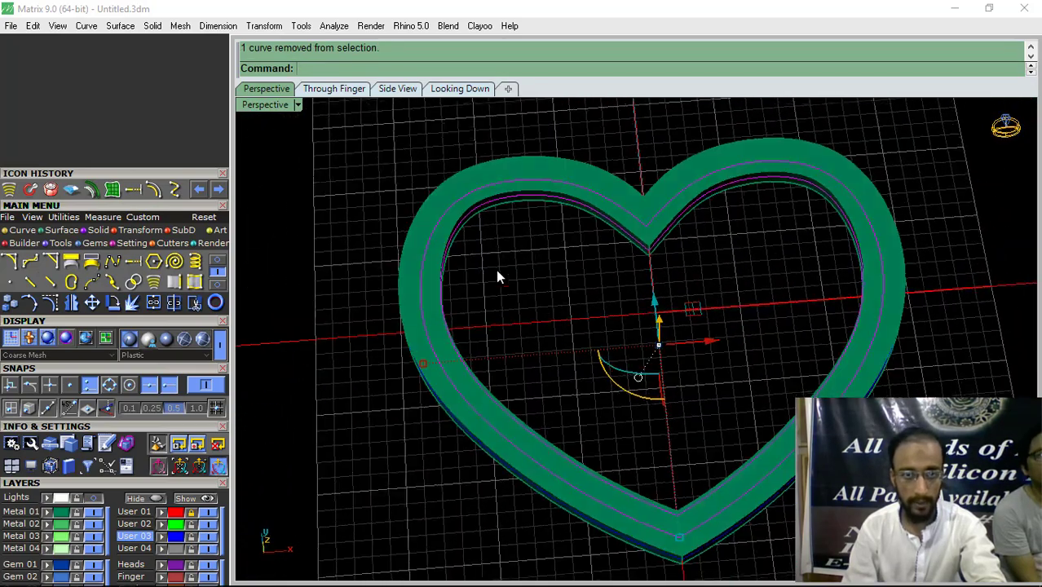
{"action": "scroll", "coordinate": [496, 271], "scroll_direction": "up", "scroll_amount": 6}
{"action": "left_click_drag", "start_coordinate": [501, 307], "coordinate": [435, 259]}
{"action": "scroll", "coordinate": [468, 275], "scroll_direction": "down", "scroll_amount": 6}
{"action": "right_click_drag", "start_coordinate": [480, 336], "coordinate": [544, 256]}
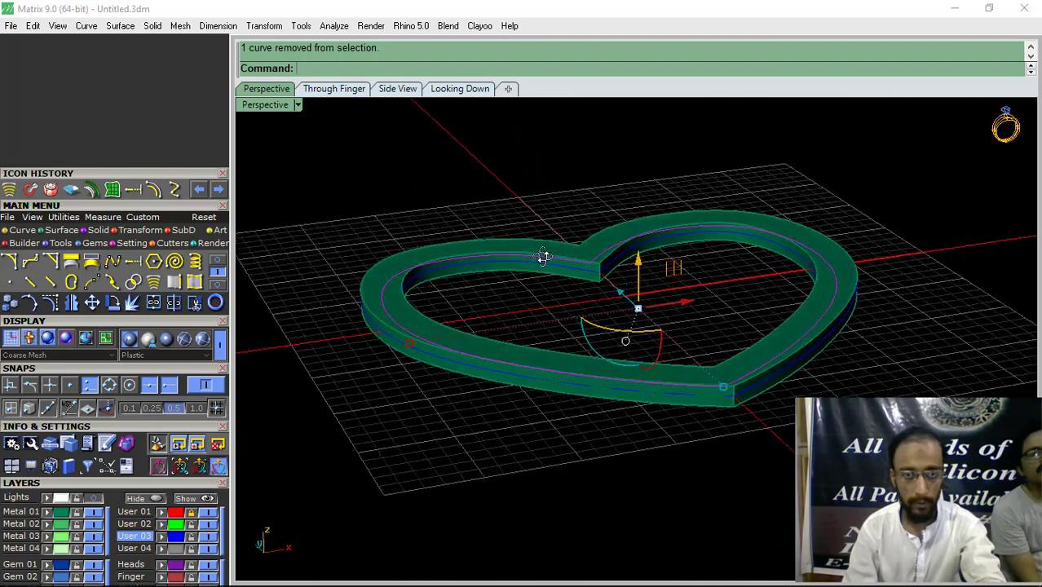
{"action": "scroll", "coordinate": [637, 275], "scroll_direction": "up", "scroll_amount": 5}
{"action": "left_click_drag", "start_coordinate": [647, 277], "coordinate": [644, 269]}
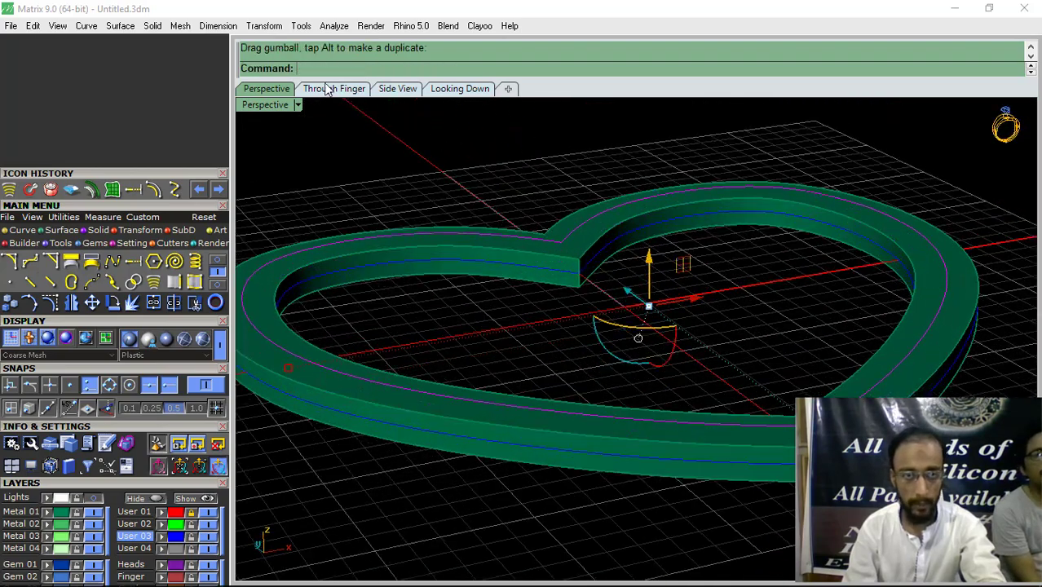
- Lower the middle heart curve in the Through Finger view so it lies level with the band's upper face
{"action": "left_click", "coordinate": [333, 88]}
{"action": "scroll", "coordinate": [674, 371], "scroll_direction": "up", "scroll_amount": 4}
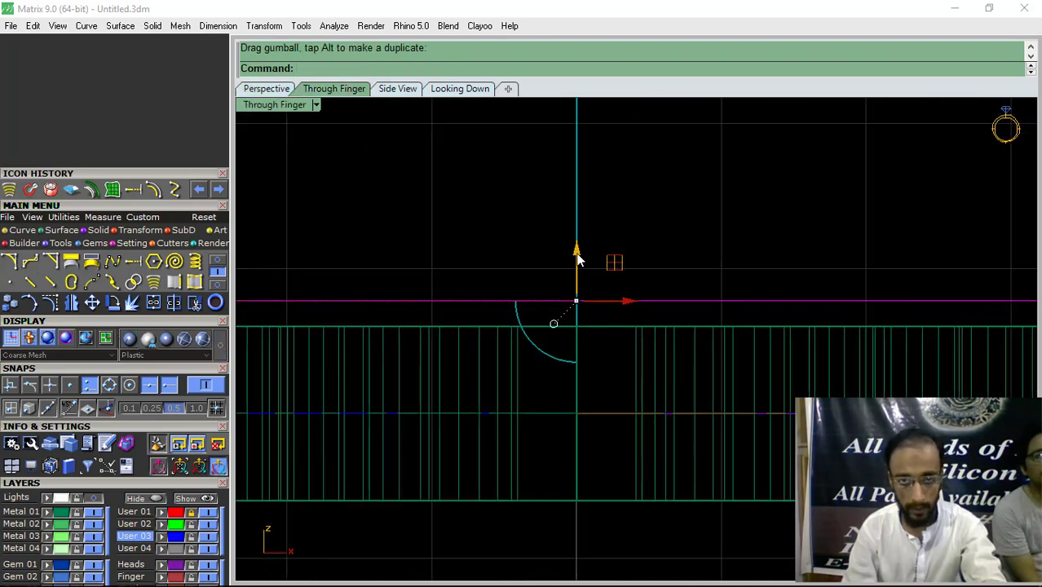
{"action": "left_click_drag", "start_coordinate": [576, 260], "coordinate": [576, 285]}
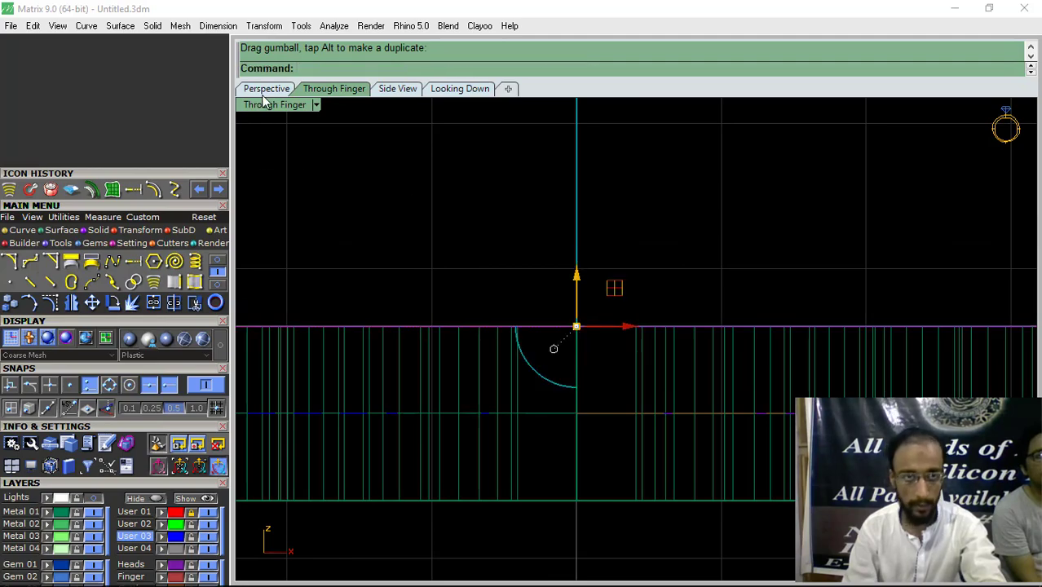
- Place round gems along the middle heart curve with Gem on Curve and orient their culets to the heart band object
{"action": "left_click", "coordinate": [263, 92]}
{"action": "scroll", "coordinate": [462, 282], "scroll_direction": "down", "scroll_amount": 5}
{"action": "right_click_drag", "start_coordinate": [570, 263], "coordinate": [535, 333]}
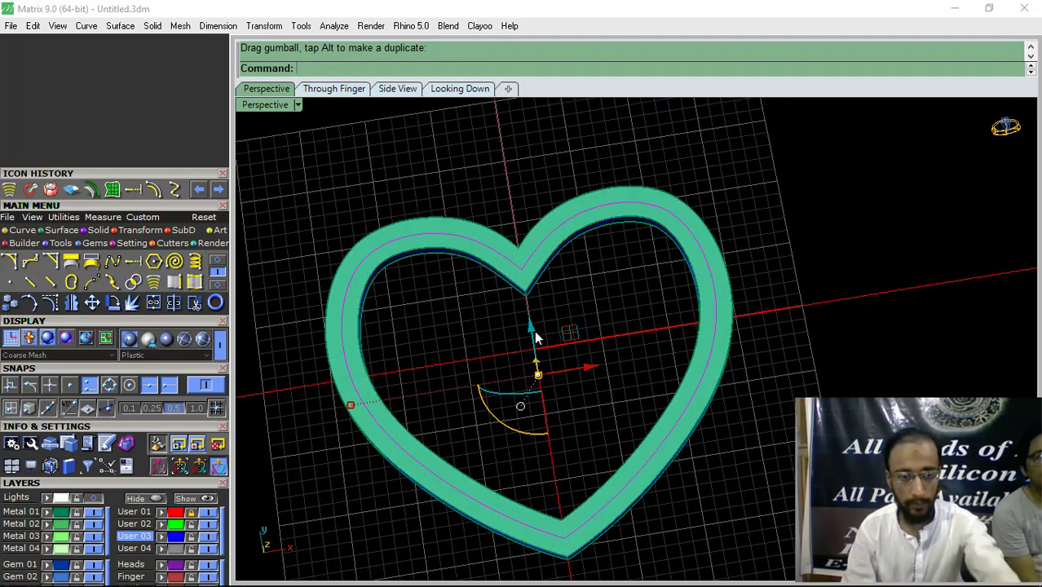
{"action": "key", "text": "F6"}
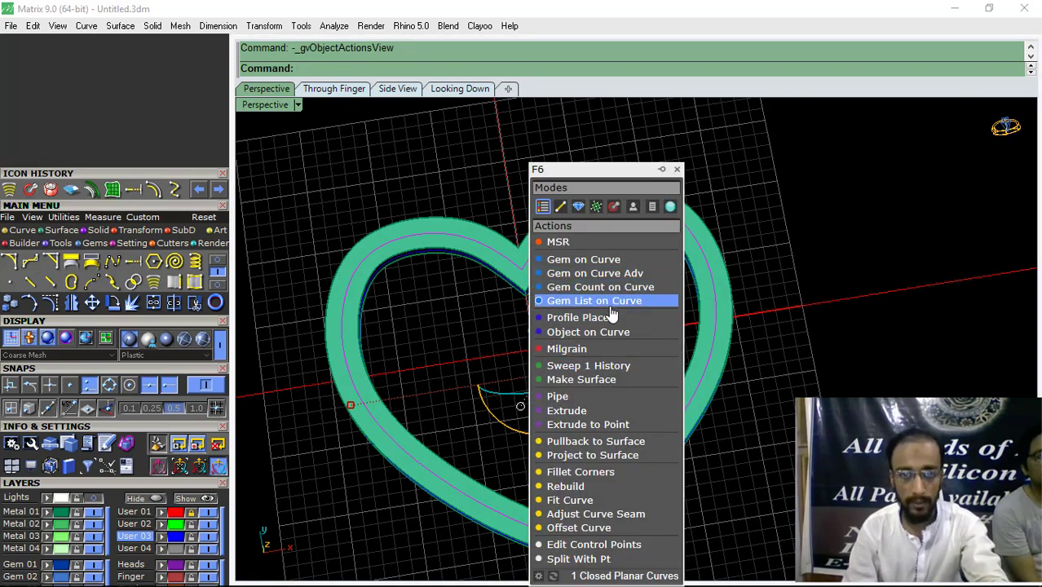
{"action": "left_click", "coordinate": [588, 259]}
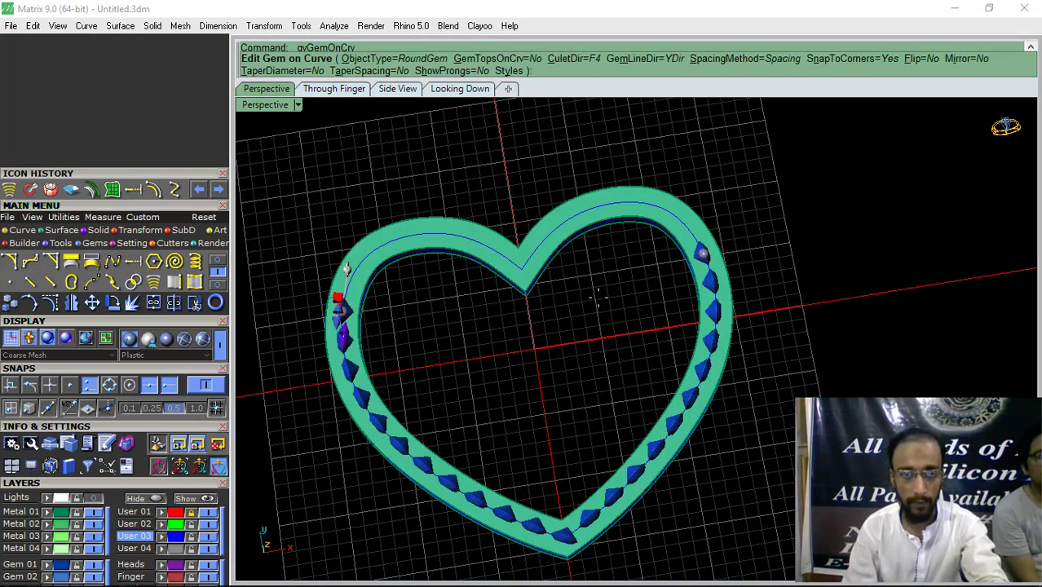
{"action": "left_click", "coordinate": [82, 488]}
{"action": "scroll", "coordinate": [81, 487], "scroll_direction": "down", "scroll_amount": 4}
{"action": "left_click", "coordinate": [186, 236]}
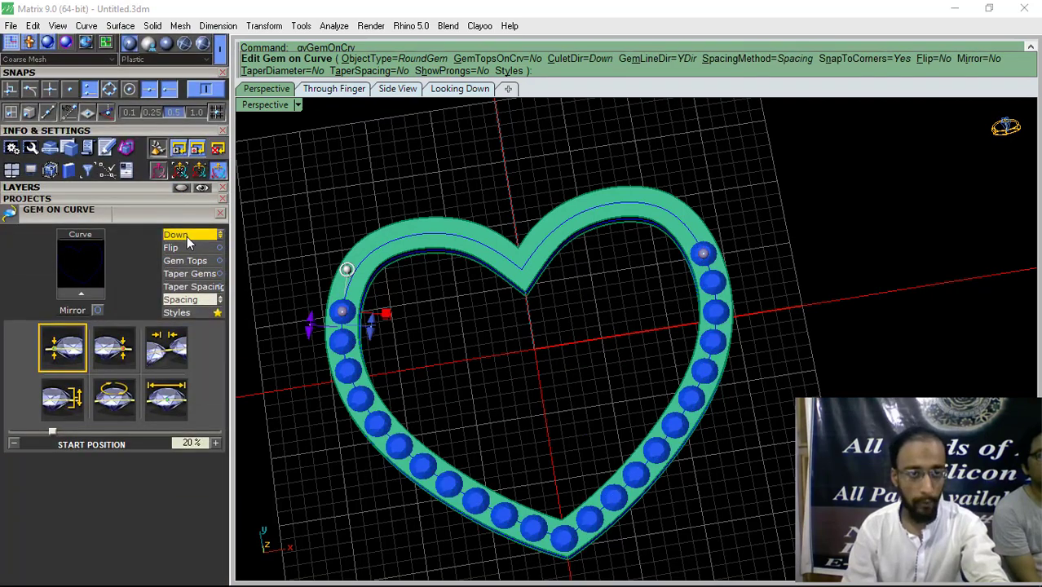
{"action": "left_click", "coordinate": [187, 238]}
{"action": "right_click_drag", "start_coordinate": [466, 258], "coordinate": [516, 277], "text": "shift"}
{"action": "scroll", "coordinate": [403, 302], "scroll_direction": "up", "scroll_amount": 9}
{"action": "left_click", "coordinate": [410, 329]}
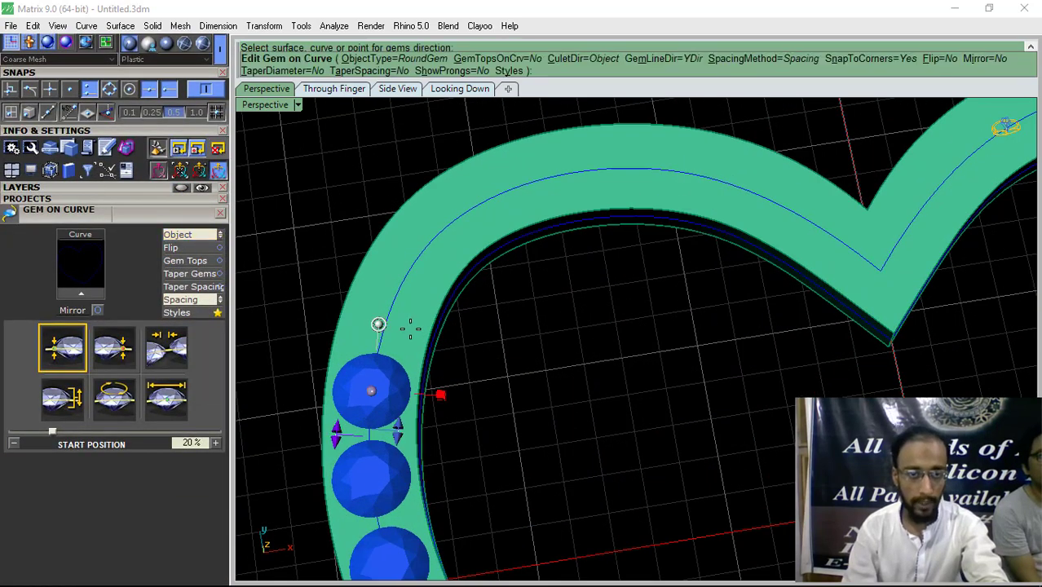
- Set the gem row's start position to 0% and its end position to 100%
{"action": "left_click_drag", "start_coordinate": [51, 438], "coordinate": [10, 440]}
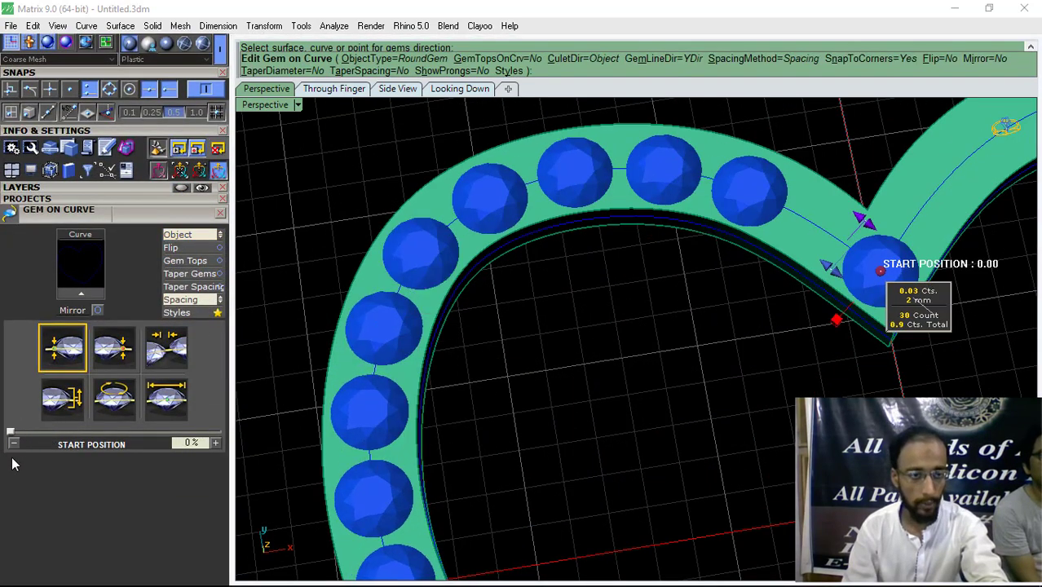
{"action": "left_click", "coordinate": [120, 351]}
{"action": "left_click_drag", "start_coordinate": [178, 432], "coordinate": [221, 433]}
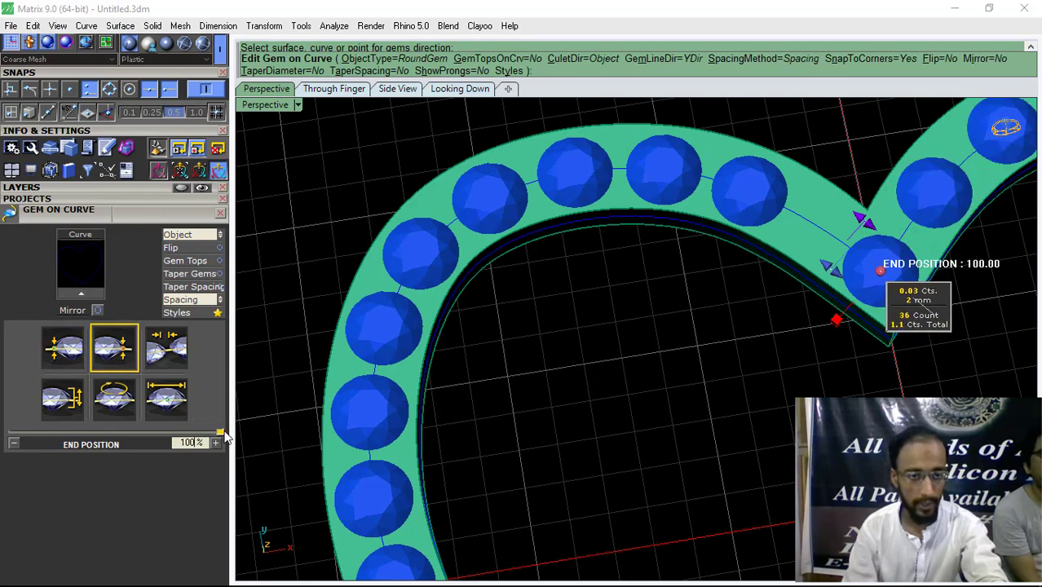
- Examine the gem spacing around the heart and at its cleft, and accept the gem row
{"action": "scroll", "coordinate": [500, 273], "scroll_direction": "down", "scroll_amount": 2}
{"action": "scroll", "coordinate": [861, 310], "scroll_direction": "down", "scroll_amount": 5}
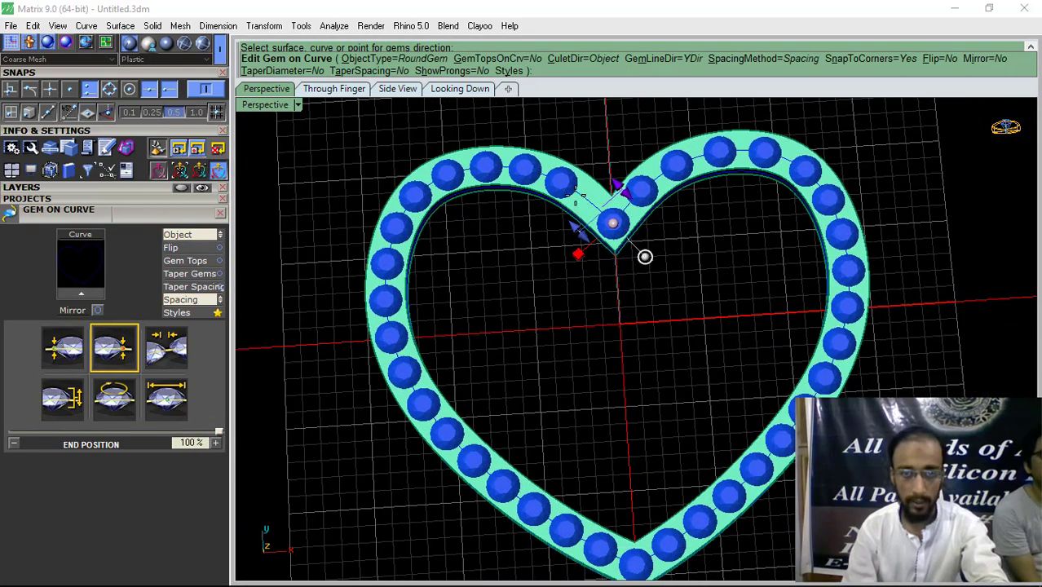
{"action": "scroll", "coordinate": [576, 196], "scroll_direction": "up", "scroll_amount": 4}
{"action": "scroll", "coordinate": [579, 205], "scroll_direction": "down", "scroll_amount": 2}
{"action": "scroll", "coordinate": [635, 432], "scroll_direction": "down", "scroll_amount": 6}
{"action": "right_click_drag", "start_coordinate": [635, 440], "coordinate": [557, 340], "text": "shift"}
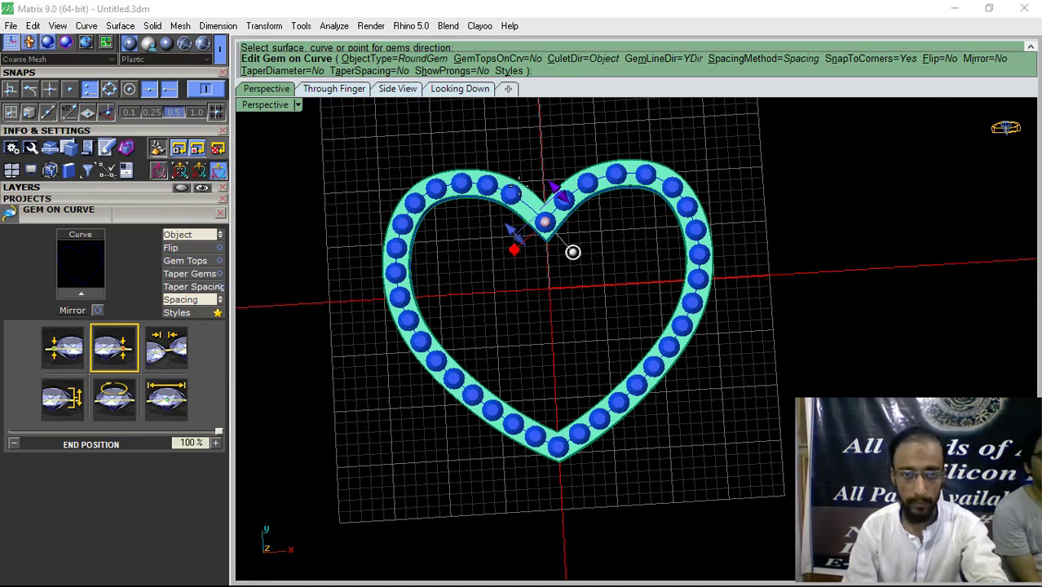
{"action": "scroll", "coordinate": [527, 197], "scroll_direction": "up", "scroll_amount": 8}
{"action": "right_click_drag", "start_coordinate": [528, 263], "coordinate": [554, 284], "text": "shift"}
{"action": "left_click", "coordinate": [637, 338]}
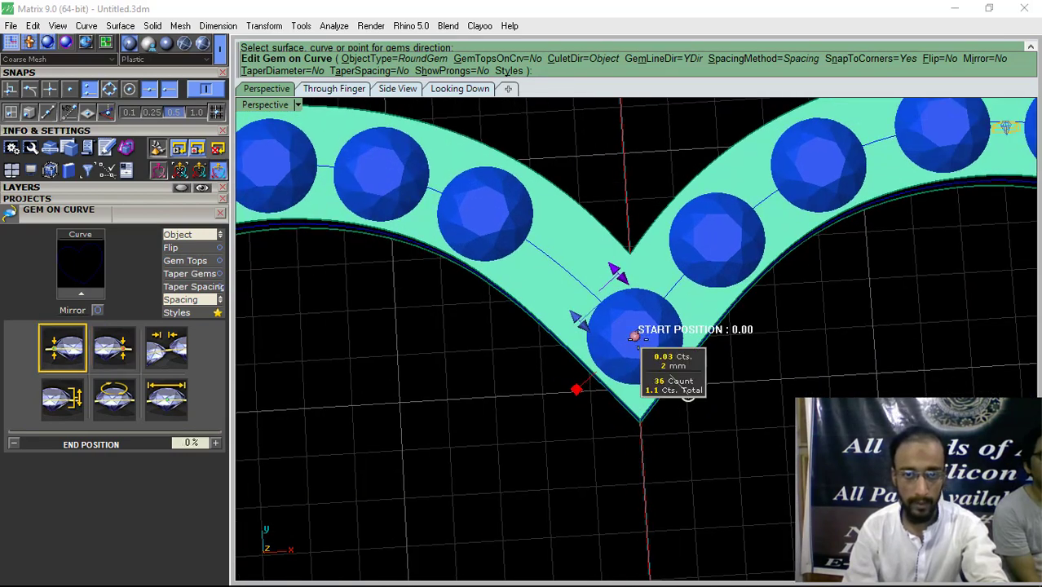
{"action": "left_click", "coordinate": [639, 339]}
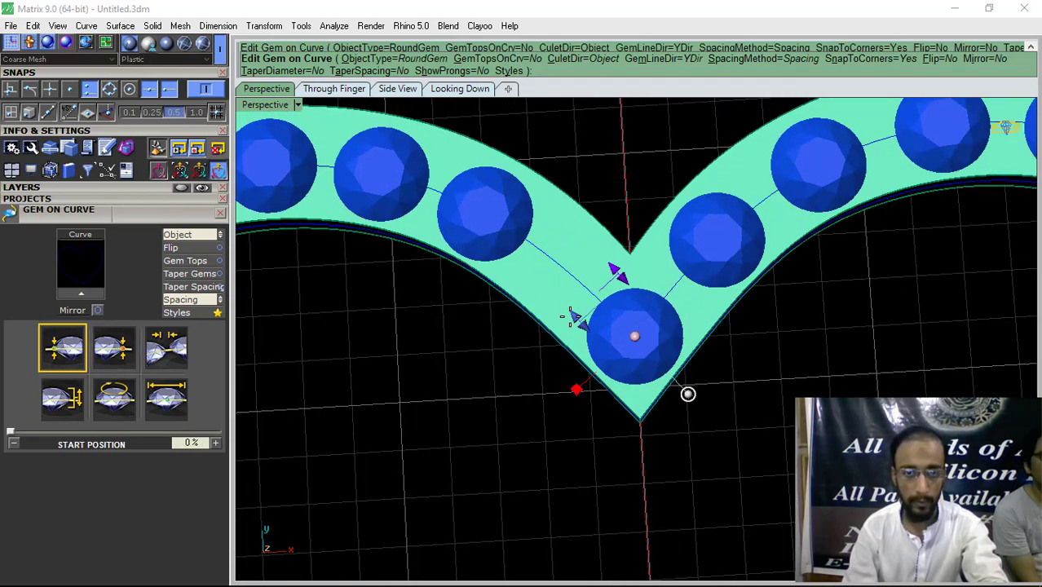
{"action": "scroll", "coordinate": [510, 300], "scroll_direction": "down", "scroll_amount": 4}
{"action": "right_click_drag", "start_coordinate": [514, 301], "coordinate": [566, 323], "text": "shift"}
{"action": "right_click", "coordinate": [716, 395]}
- Try Gem on Surface on the heart band, scaling a gem to 160% for the gap beside the cleft gem
{"action": "scroll", "coordinate": [642, 295], "scroll_direction": "up", "scroll_amount": 3}
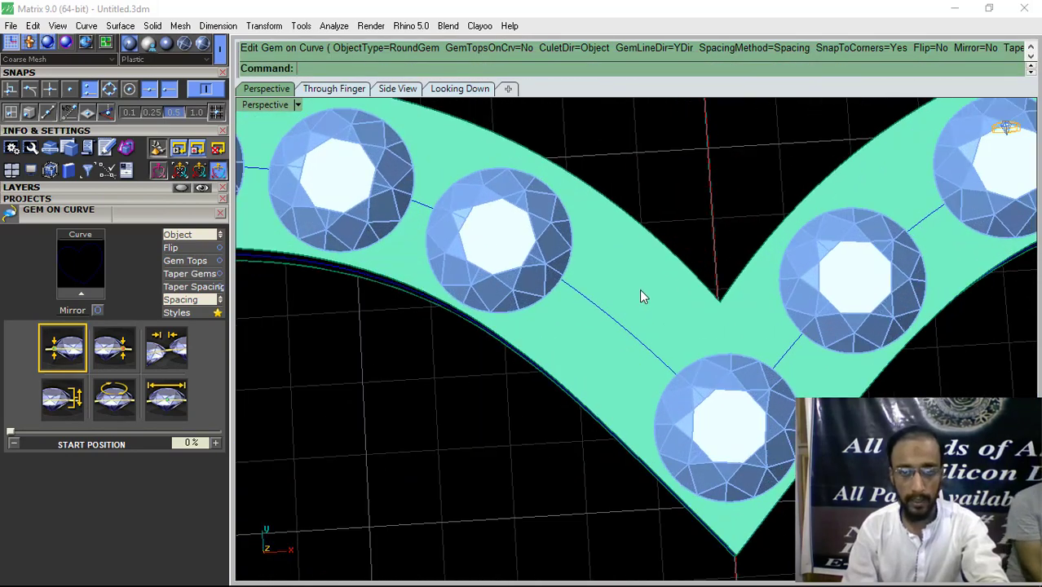
{"action": "left_click", "coordinate": [522, 208]}
{"action": "key", "text": "F6"}
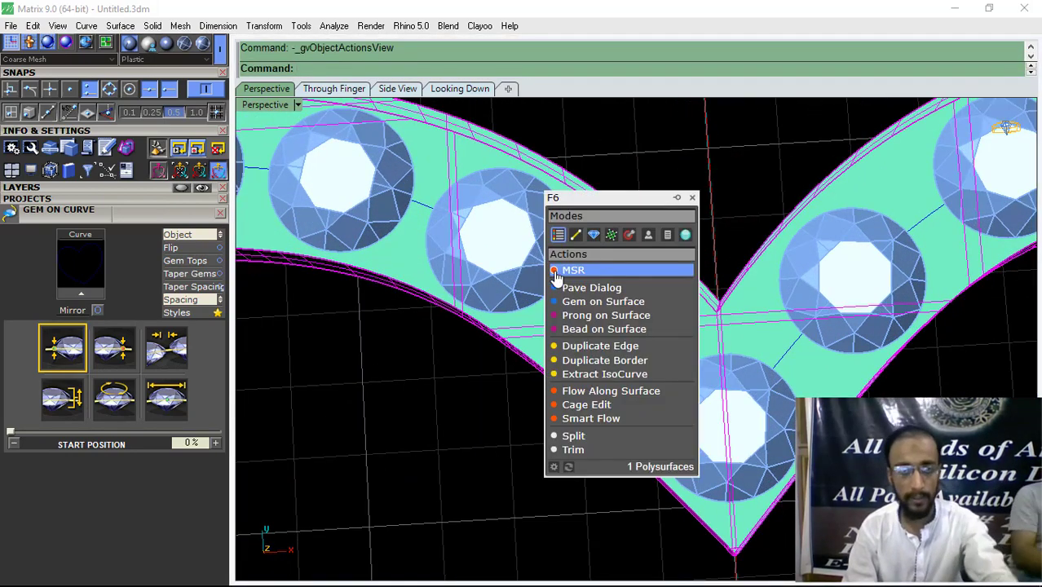
{"action": "left_click", "coordinate": [592, 301]}
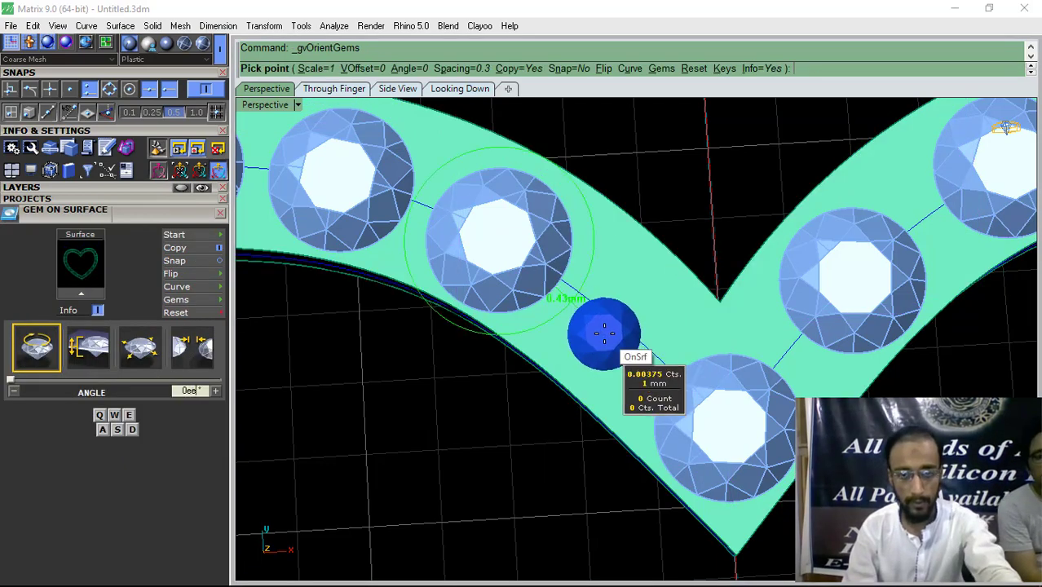
{"action": "right_click_drag", "start_coordinate": [606, 330], "coordinate": [608, 339]}
{"action": "key", "text": "w"}
{"action": "key", "text": "w"}
{"action": "key", "text": "w"}
{"action": "key", "text": "w"}
{"action": "key", "text": "w"}
{"action": "key", "text": "w"}
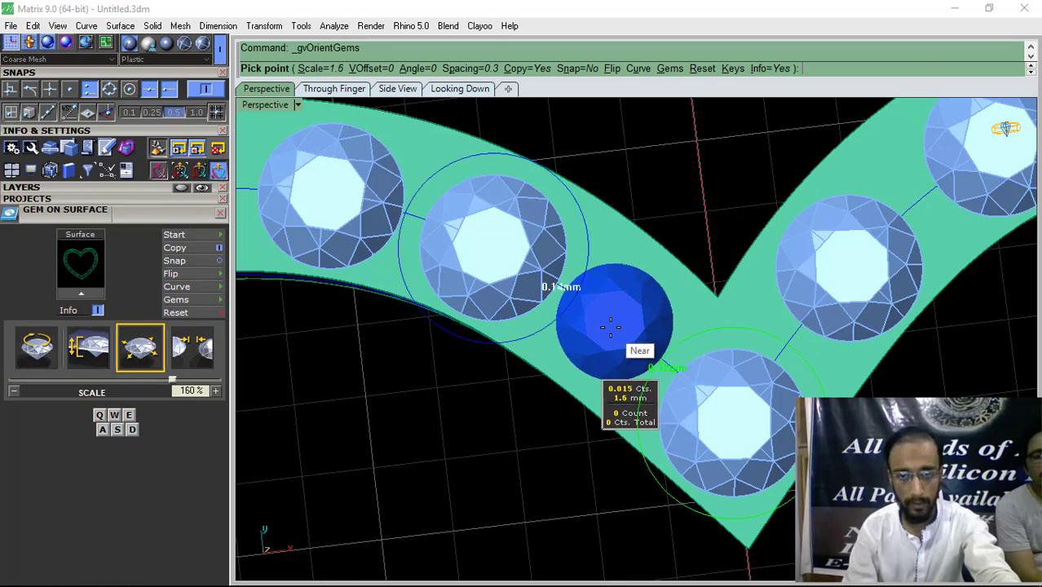
{"action": "key", "text": "Escape"}
- Undo the gem row and reselect the middle heart curve
{"action": "scroll", "coordinate": [552, 278], "scroll_direction": "down", "scroll_amount": 7}
{"action": "key", "text": "ctrl+z"}
{"action": "left_click", "coordinate": [559, 282]}
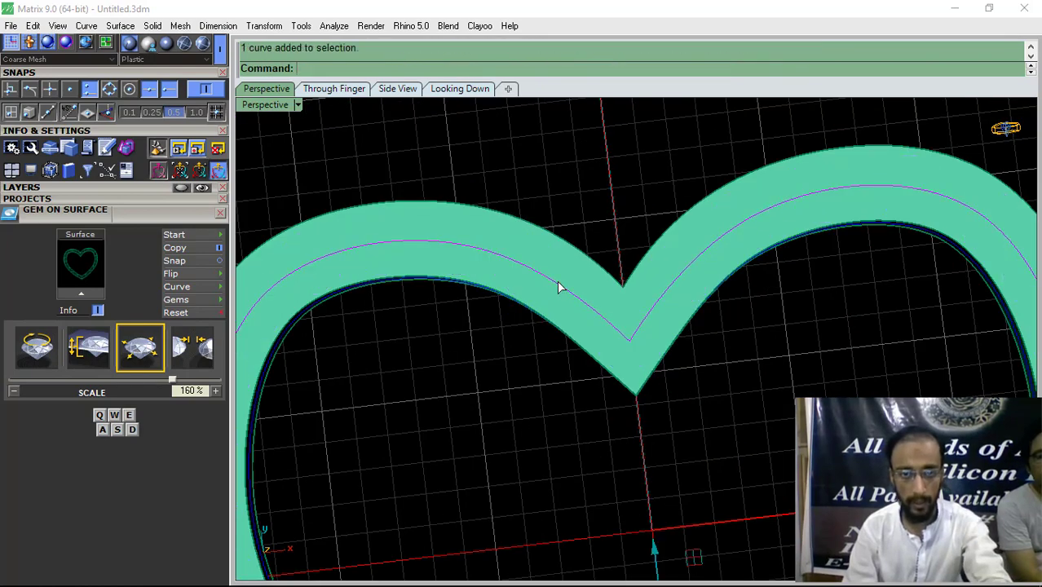
{"action": "scroll", "coordinate": [503, 259], "scroll_direction": "down", "scroll_amount": 5}
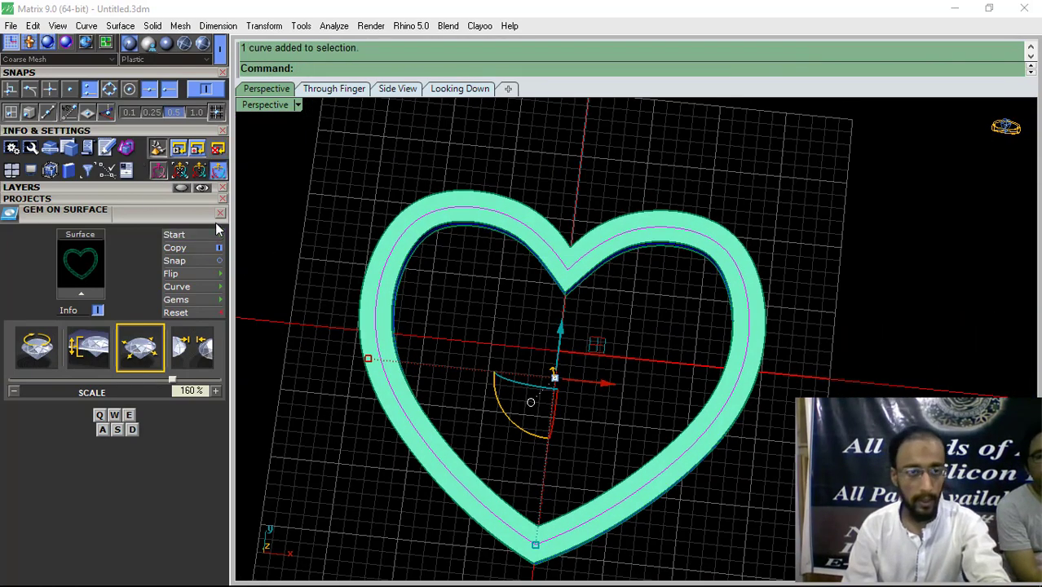
- Close the Gem on Surface tool and explode the middle heart curve into separate segments
{"action": "left_click", "coordinate": [220, 213]}
{"action": "left_click", "coordinate": [134, 227]}
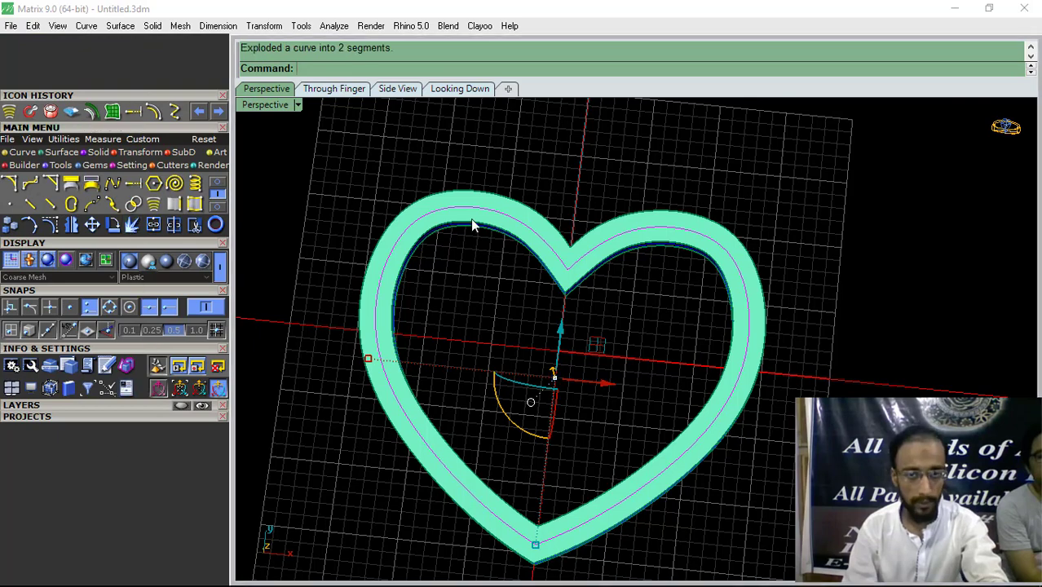
{"action": "left_click_drag", "start_coordinate": [470, 219], "coordinate": [444, 271]}
{"action": "mouse_move", "coordinate": [475, 242]}
{"action": "right_mouse_down"}
{"action": "mouse_move", "coordinate": [475, 291]}
{"action": "mouse_move", "coordinate": [474, 281]}
{"action": "right_mouse_up"}
{"action": "scroll", "coordinate": [492, 288], "scroll_direction": "down", "scroll_amount": 2}
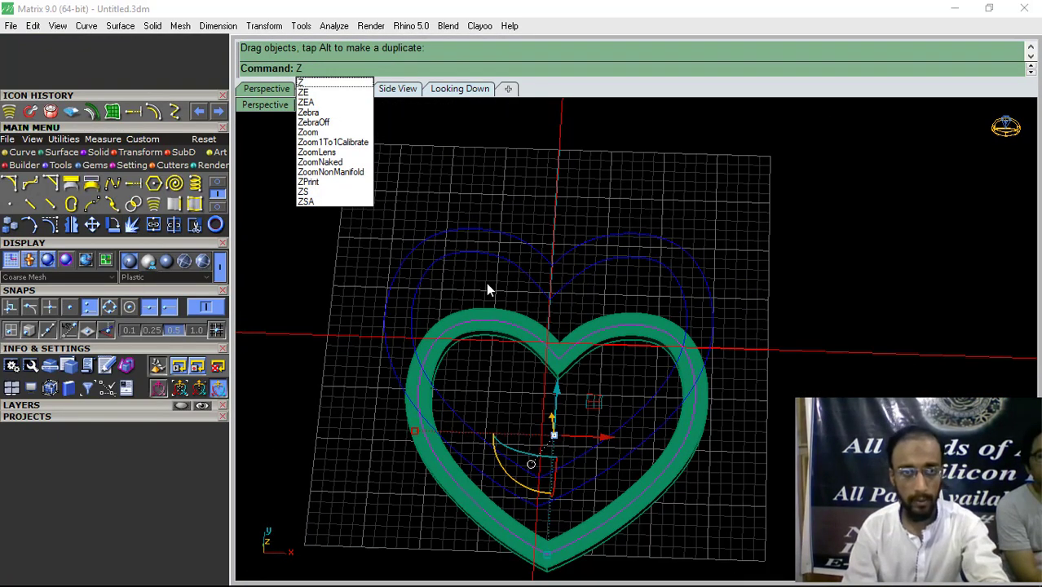
{"action": "key", "text": "Escape"}
{"action": "key", "text": "ctrl+z"}
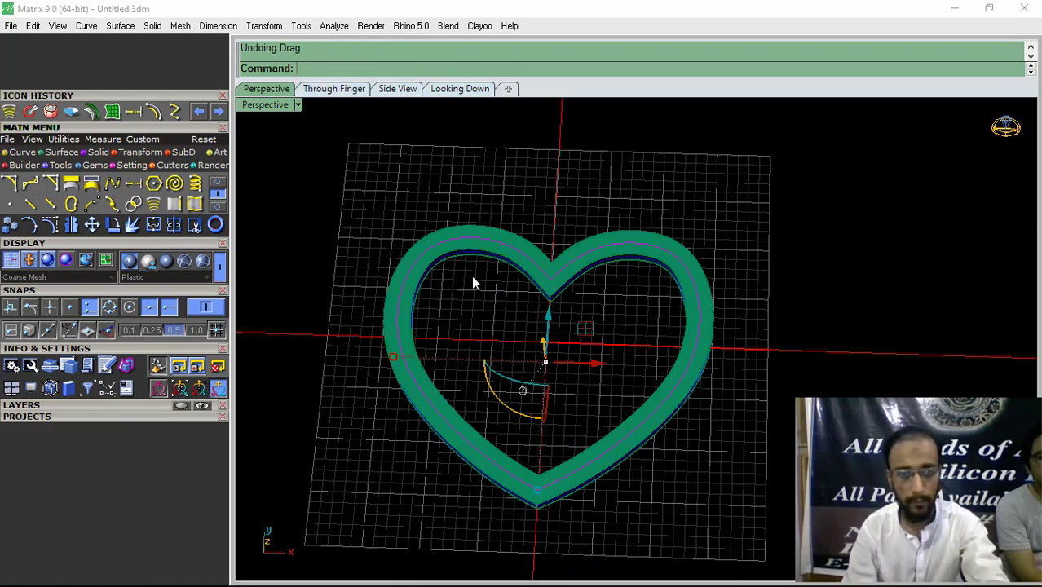
- Delete the right half of the middle heart curve
{"action": "scroll", "coordinate": [512, 210], "scroll_direction": "up", "scroll_amount": 5}
{"action": "left_click", "coordinate": [483, 262], "text": "ctrl"}
{"action": "key", "text": "Delete"}
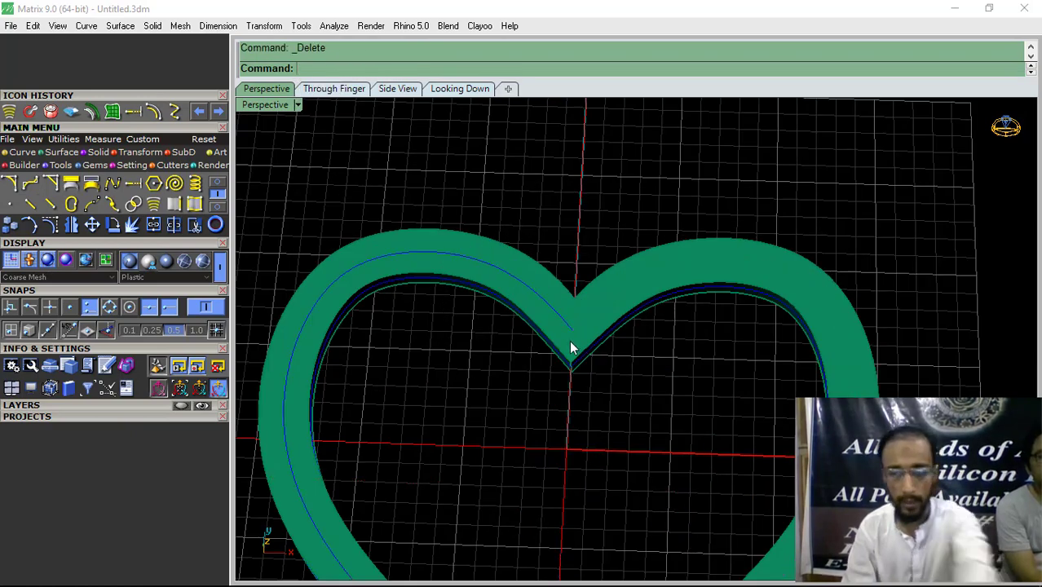
- Rebuild the remaining left half of the middle curve at degree 3, deleting the input curve
{"action": "scroll", "coordinate": [540, 300], "scroll_direction": "up", "scroll_amount": 2}
{"action": "left_click", "coordinate": [538, 302]}
{"action": "left_click", "coordinate": [579, 342]}
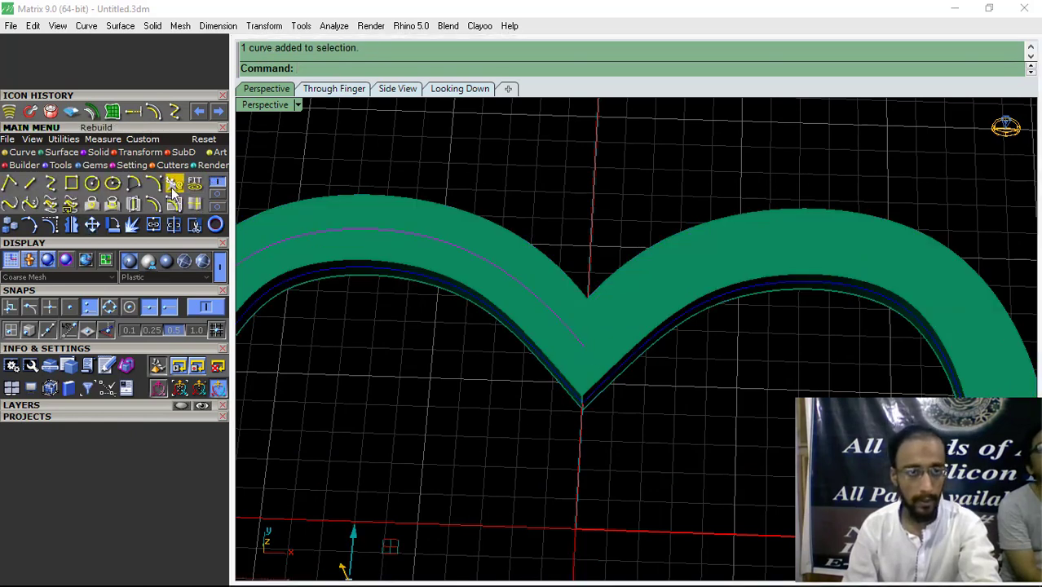
{"action": "left_click", "coordinate": [174, 186]}
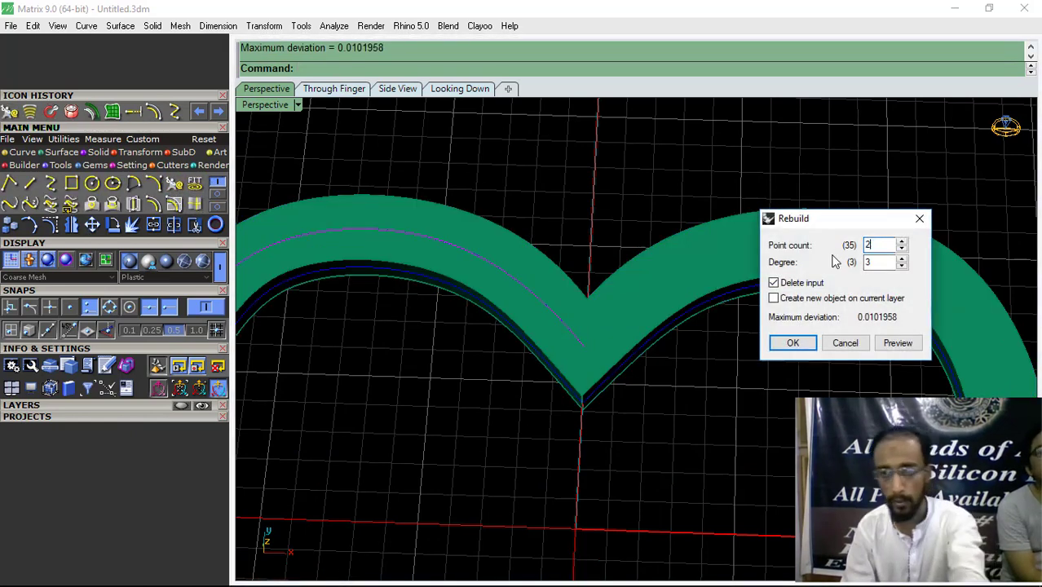
{"action": "left_click", "coordinate": [897, 343]}
{"action": "left_click", "coordinate": [792, 343]}
{"action": "scroll", "coordinate": [802, 338], "scroll_direction": "down", "scroll_amount": 3}
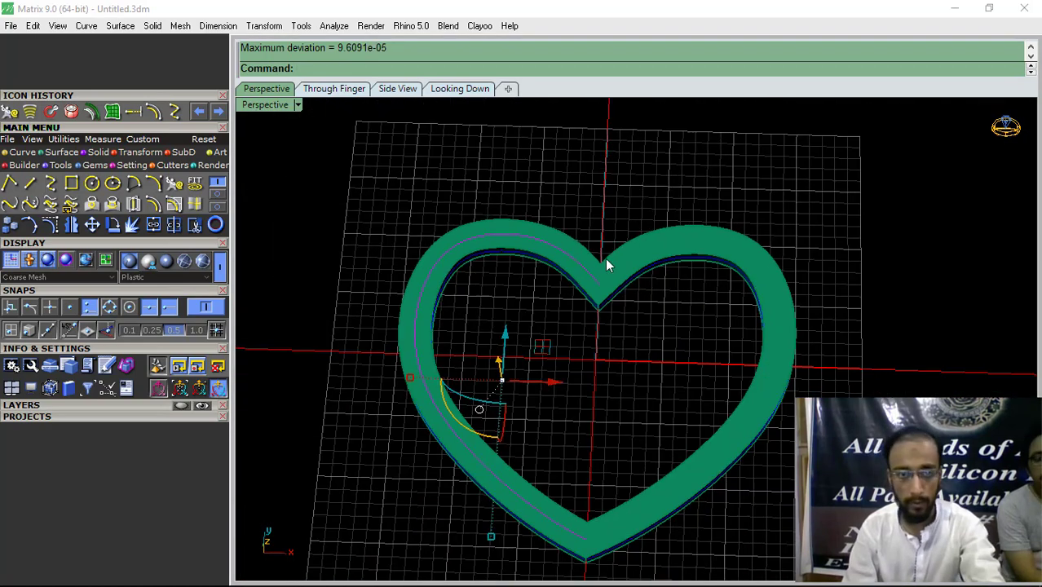
- Start Gem on Curve on the left half curve and orient the gems with the Object option, using the heart band
{"action": "right_click_drag", "start_coordinate": [607, 336], "coordinate": [598, 296], "text": "shift"}
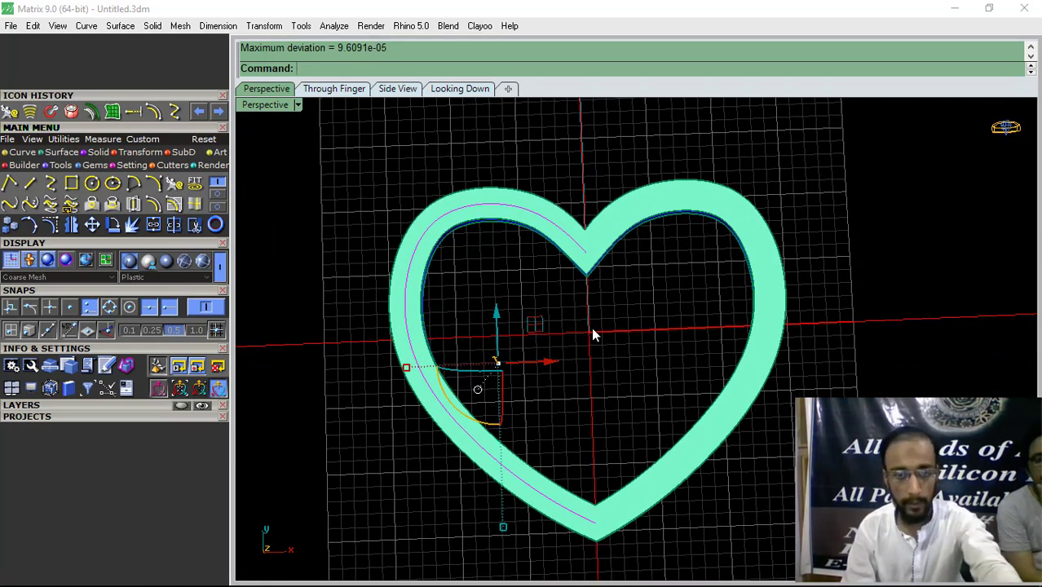
{"action": "key", "text": "F6"}
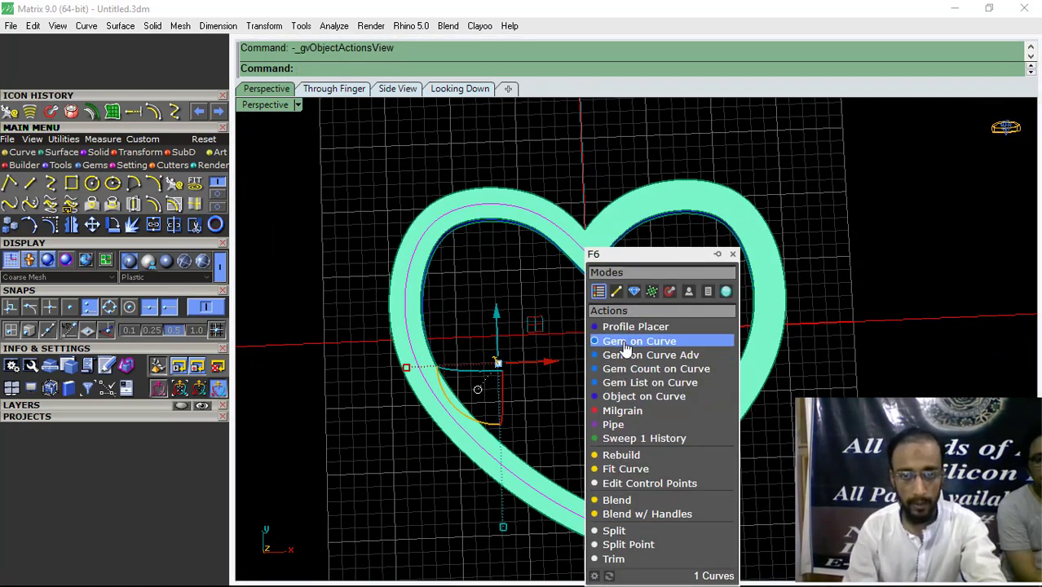
{"action": "left_click", "coordinate": [640, 341]}
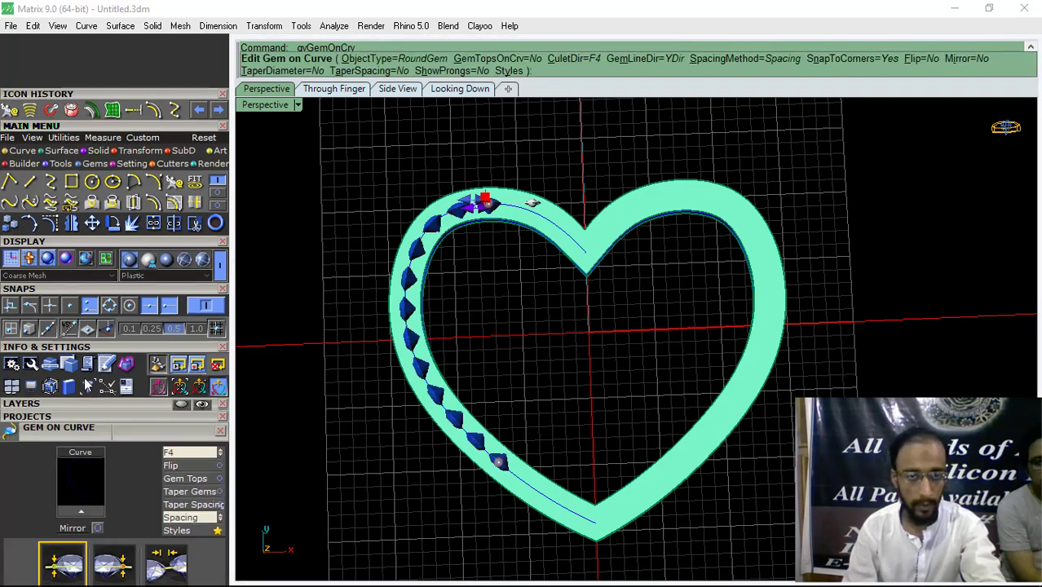
{"action": "left_click_drag", "start_coordinate": [146, 430], "coordinate": [149, 235]}
{"action": "left_click", "coordinate": [193, 258]}
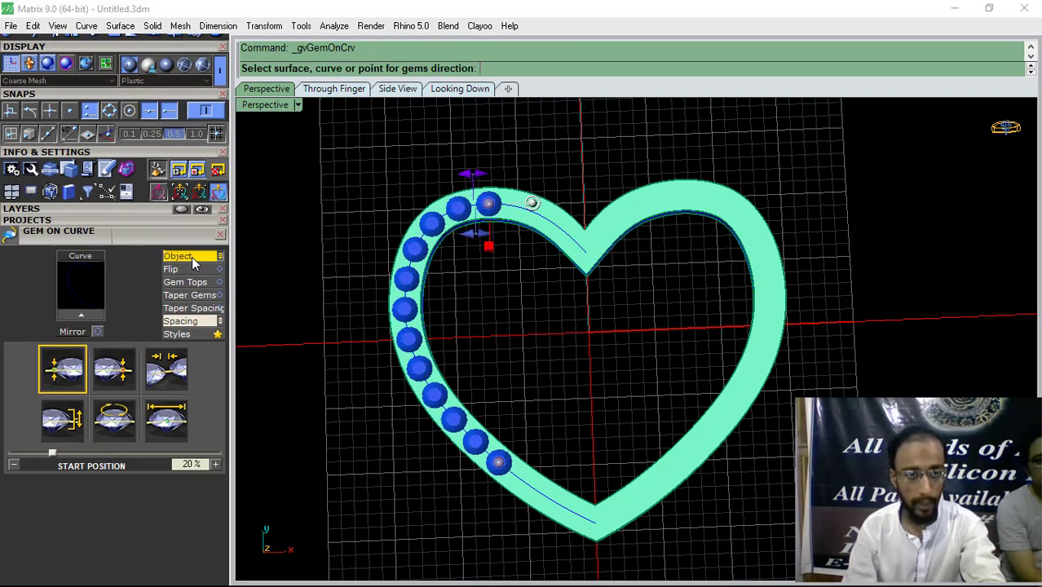
{"action": "scroll", "coordinate": [610, 242], "scroll_direction": "up", "scroll_amount": 5}
{"action": "scroll", "coordinate": [610, 243], "scroll_direction": "down", "scroll_amount": 6}
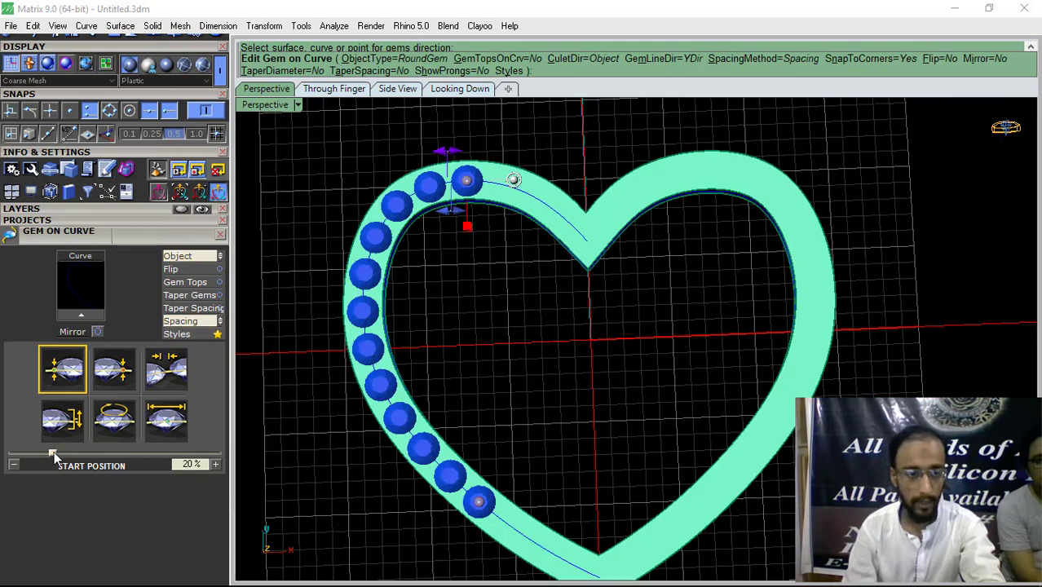
- Set the gem row's start position to 0% and end position to 100% on the half curve, and accept it
{"action": "left_click_drag", "start_coordinate": [52, 453], "coordinate": [10, 453]}
{"action": "left_click", "coordinate": [102, 380]}
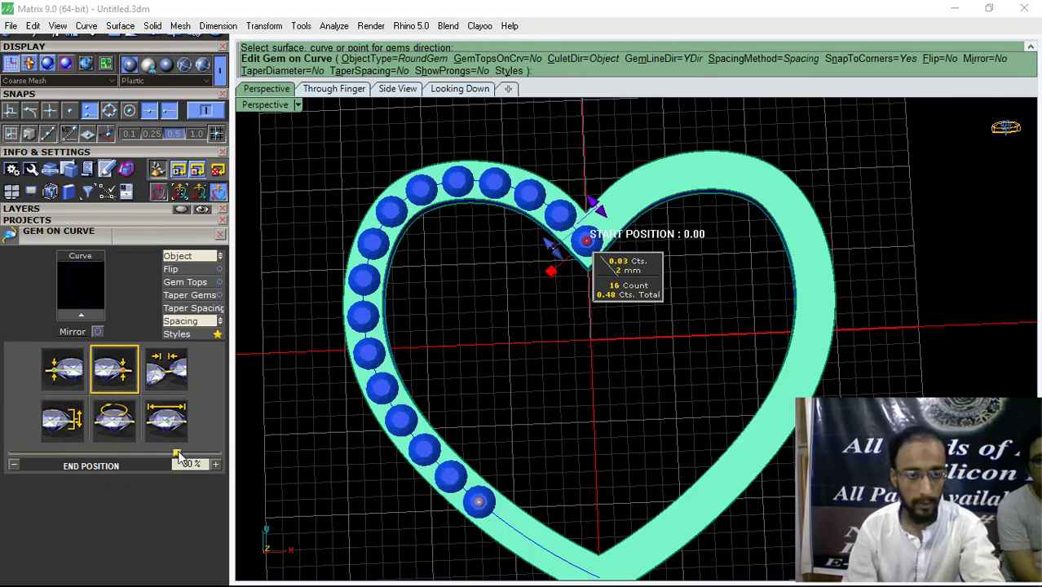
{"action": "left_click_drag", "start_coordinate": [178, 459], "coordinate": [218, 454]}
{"action": "scroll", "coordinate": [536, 401], "scroll_direction": "down", "scroll_amount": 3}
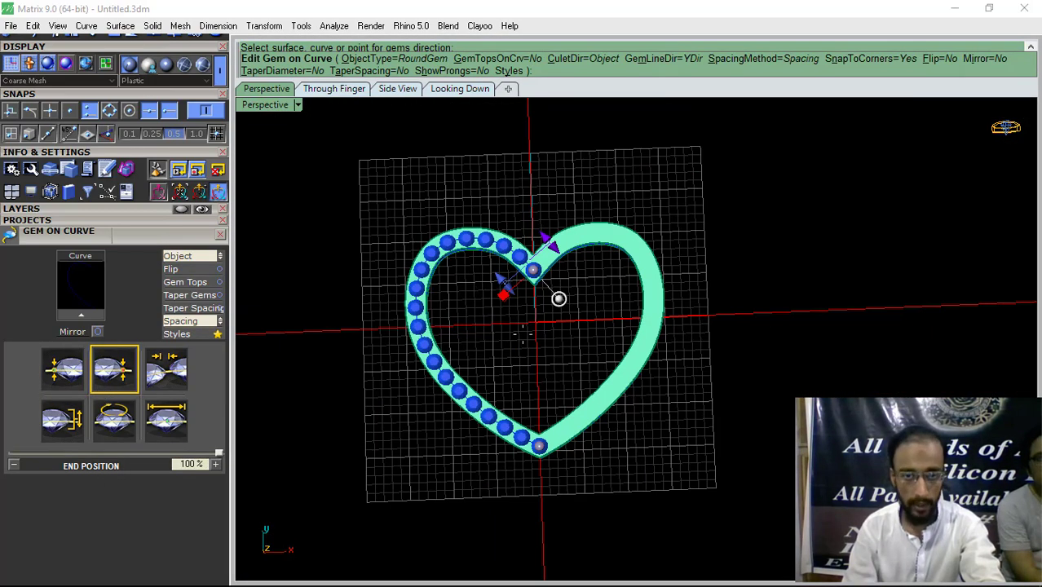
{"action": "scroll", "coordinate": [563, 326], "scroll_direction": "up", "scroll_amount": 6}
{"action": "key", "text": "Return"}
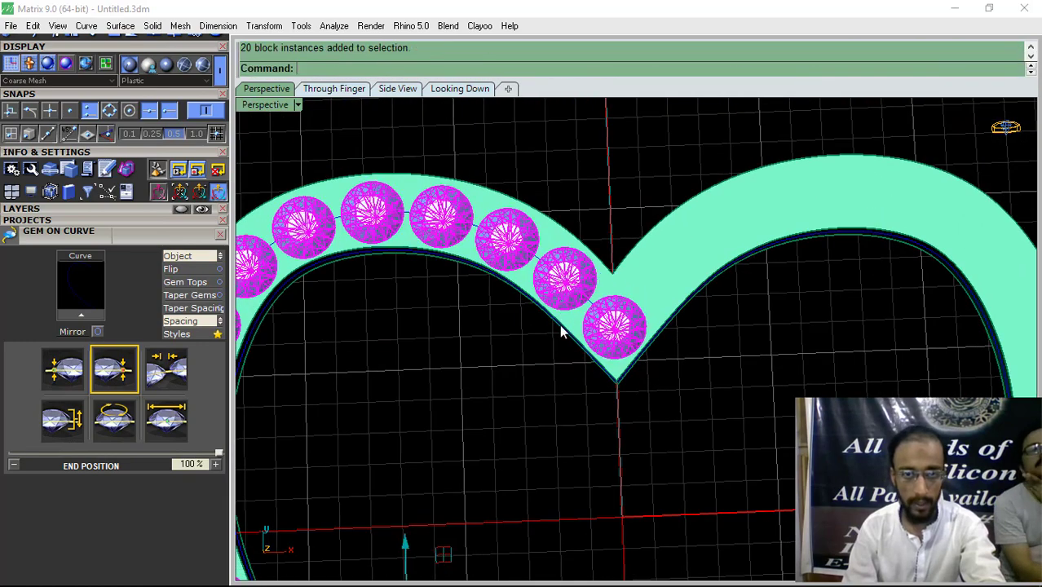
- Ungroup the gem row and remove the cleft gem and the bottom-tip gem from the selection
{"action": "left_click", "coordinate": [221, 236]}
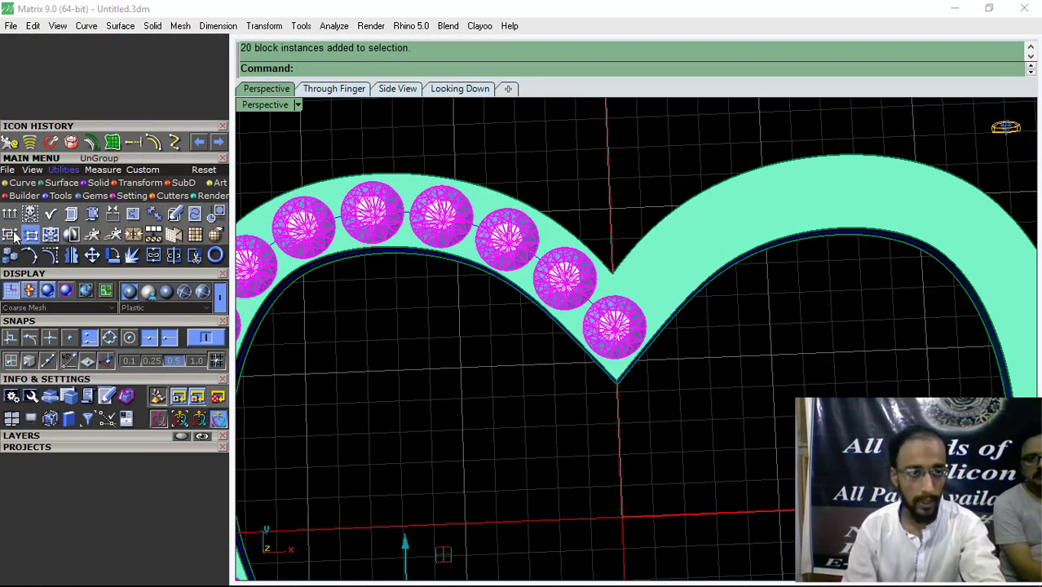
{"action": "left_click", "coordinate": [28, 233]}
{"action": "left_click", "coordinate": [621, 323], "text": "ctrl"}
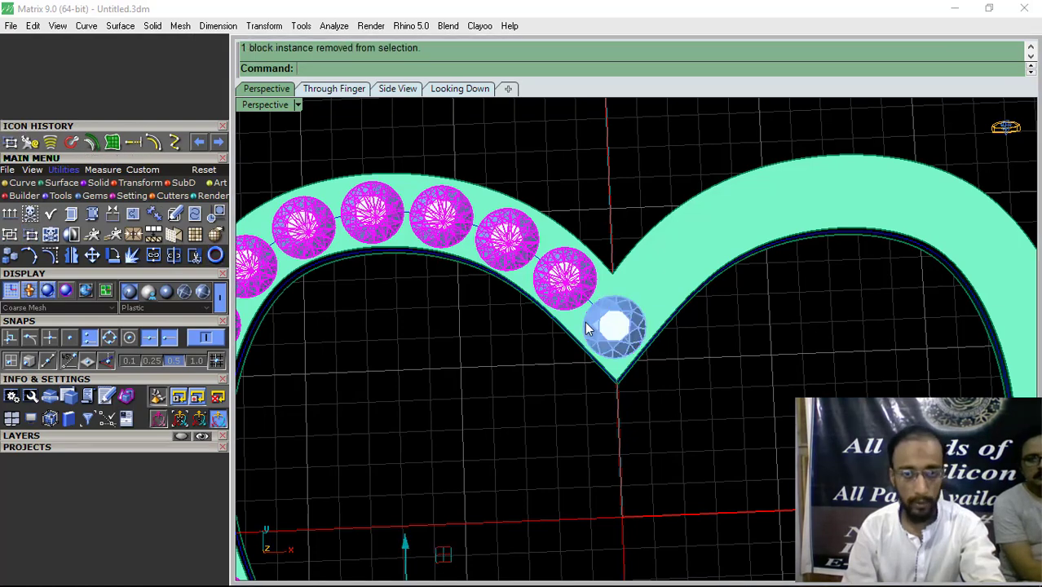
{"action": "scroll", "coordinate": [437, 240], "scroll_direction": "down", "scroll_amount": 10}
{"action": "scroll", "coordinate": [523, 452], "scroll_direction": "up", "scroll_amount": 9}
{"action": "left_click", "coordinate": [523, 455]}
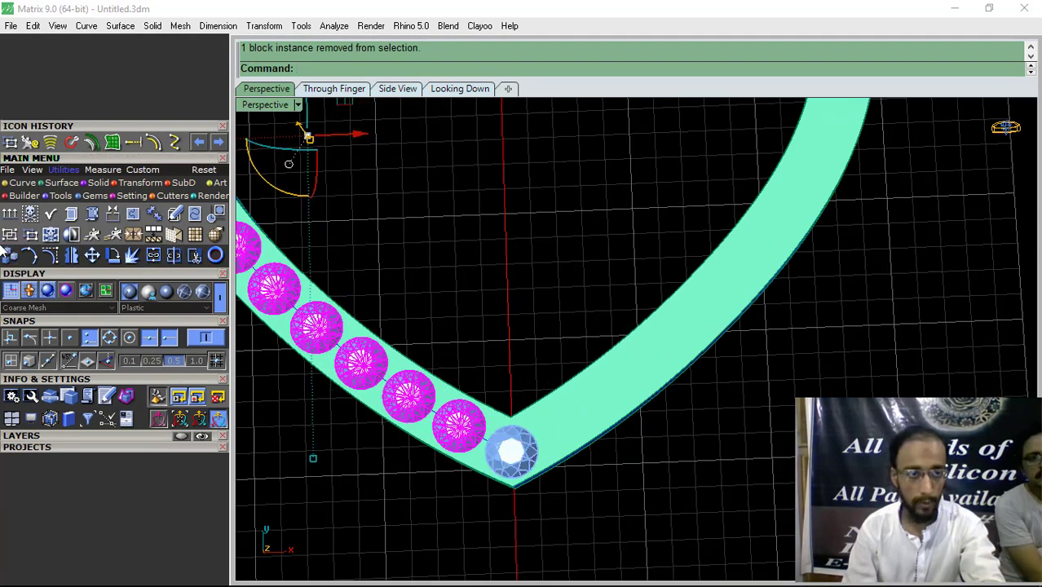
- Mirror the selected gems onto the right half of the heart, about the vertical axis through 0,0,0
{"action": "left_click", "coordinate": [71, 258]}
{"action": "scroll", "coordinate": [559, 333], "scroll_direction": "down", "scroll_amount": 6}
{"action": "type", "text": "0,0,0"}
{"action": "key", "text": "Return"}
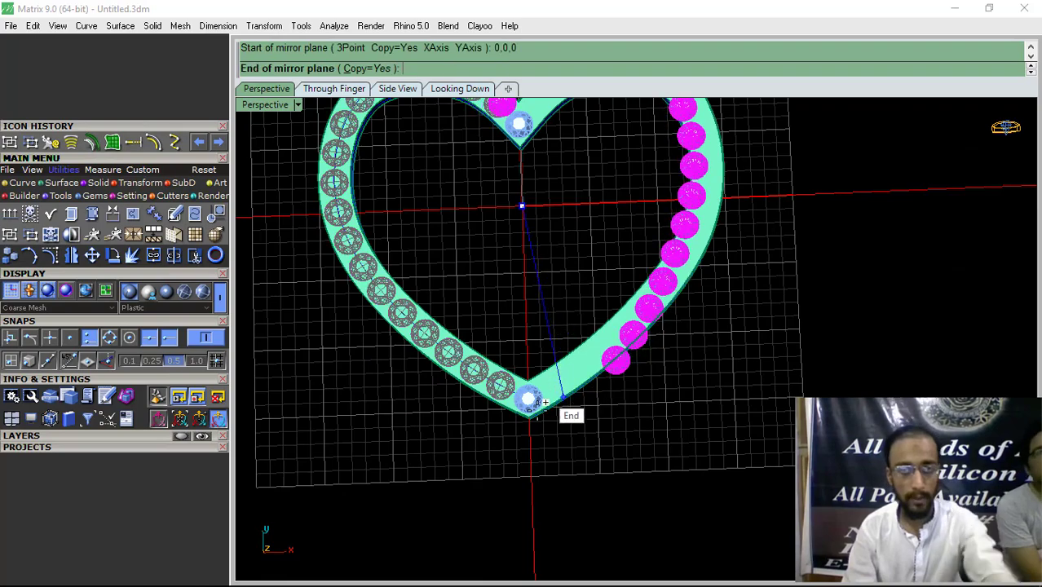
{"action": "left_click", "coordinate": [531, 463]}
{"action": "scroll", "coordinate": [532, 490], "scroll_direction": "up", "scroll_amount": 5}
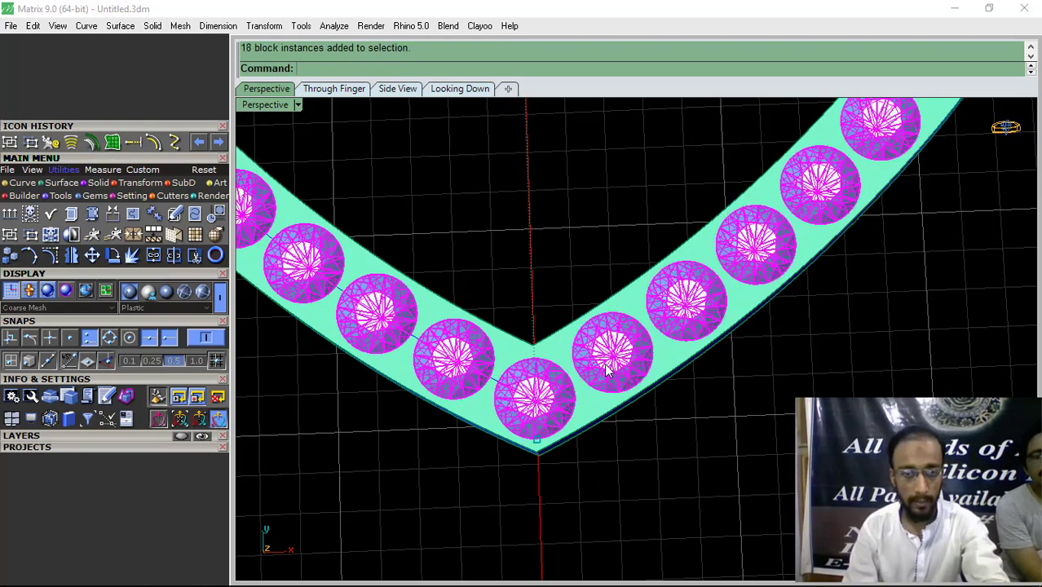
- Add the bottom-tip and cleft gems to the selection and group all the heart's gems
{"action": "scroll", "coordinate": [545, 294], "scroll_direction": "down", "scroll_amount": 5}
{"action": "scroll", "coordinate": [544, 294], "scroll_direction": "up", "scroll_amount": 5}
{"action": "left_click", "coordinate": [551, 289]}
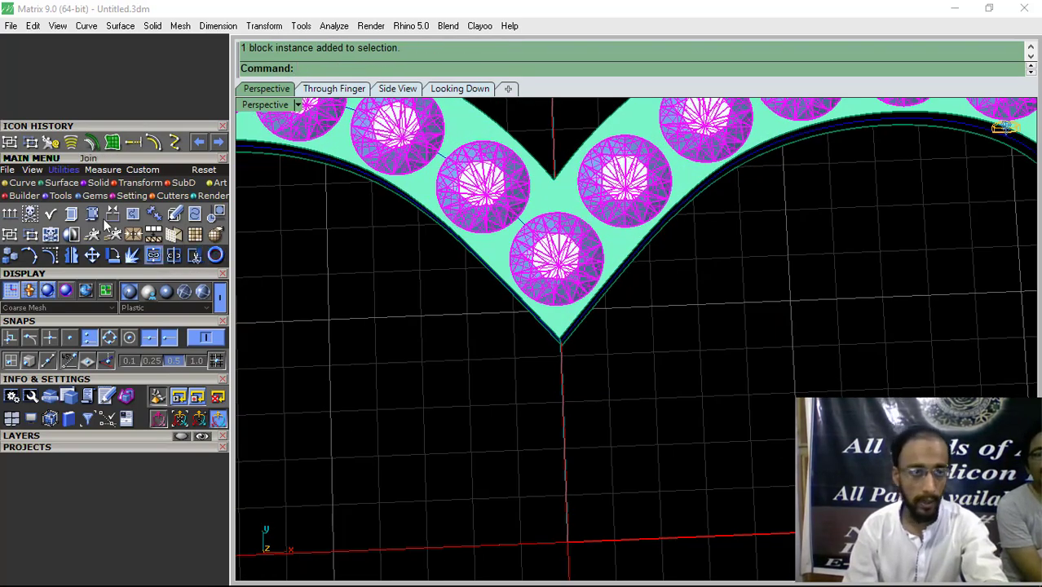
{"action": "left_click", "coordinate": [9, 235]}
{"action": "left_click", "coordinate": [426, 398]}
- Create gem cutters for the whole grouped gem row, using the Pilot Hole Straight style
{"action": "scroll", "coordinate": [473, 283], "scroll_direction": "down", "scroll_amount": 8}
{"action": "right_click_drag", "start_coordinate": [515, 412], "coordinate": [550, 341]}
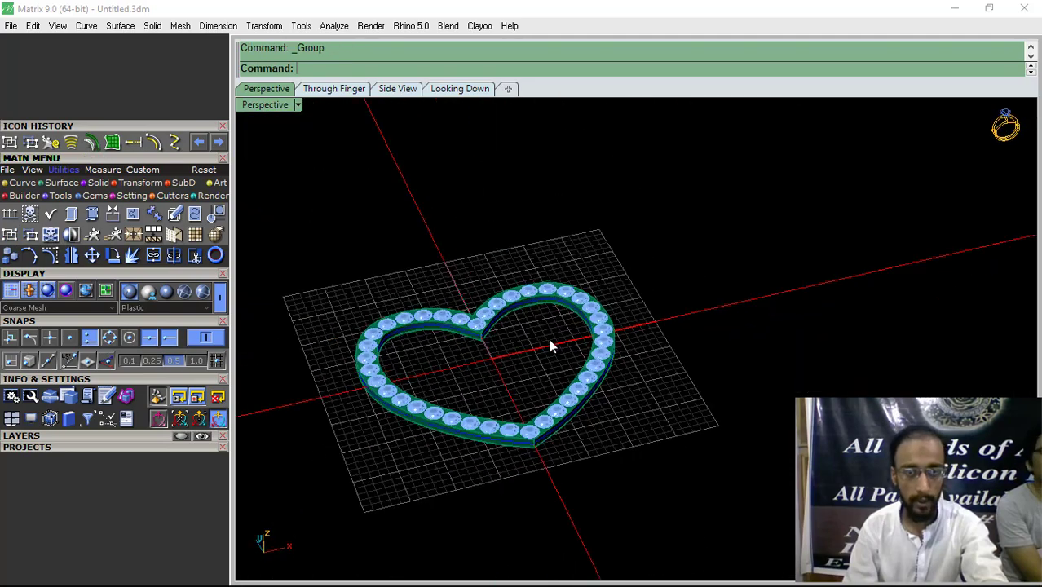
{"action": "scroll", "coordinate": [507, 328], "scroll_direction": "up", "scroll_amount": 8}
{"action": "left_click", "coordinate": [552, 356]}
{"action": "scroll", "coordinate": [563, 362], "scroll_direction": "down", "scroll_amount": 8}
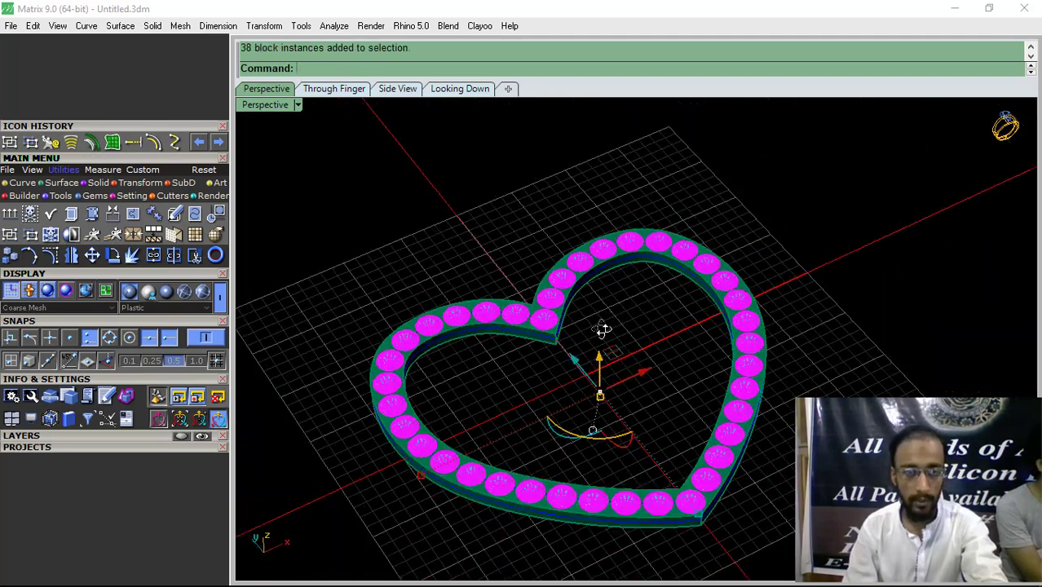
{"action": "key", "text": "F6"}
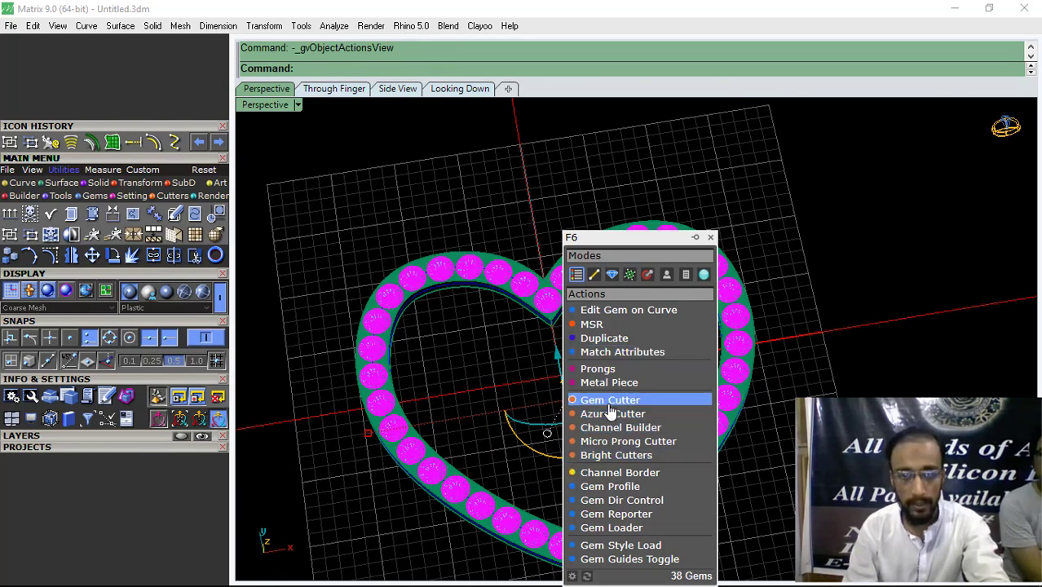
{"action": "left_click", "coordinate": [610, 399]}
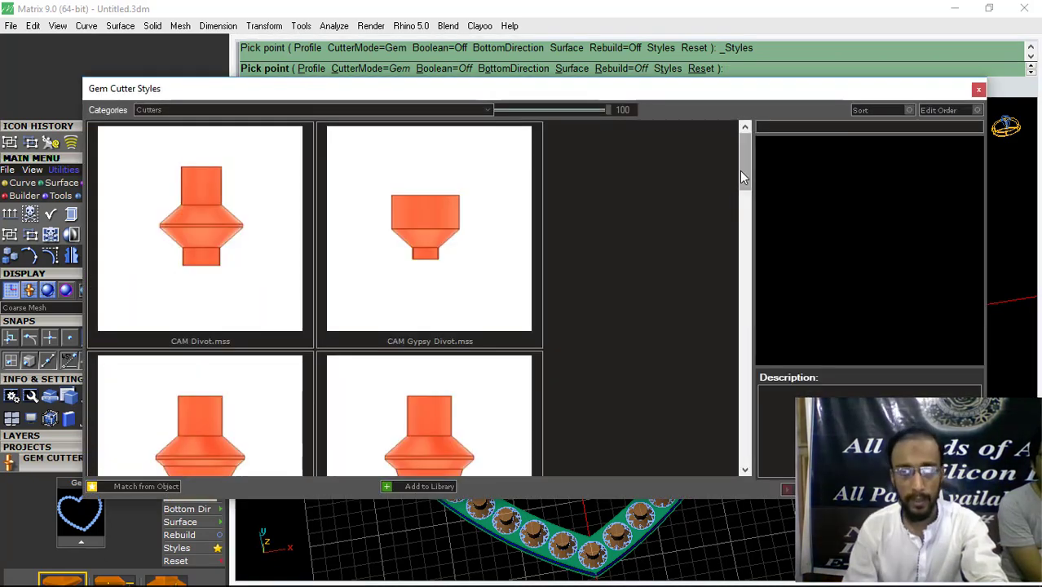
{"action": "left_click_drag", "start_coordinate": [742, 171], "coordinate": [746, 402]}
{"action": "left_click", "coordinate": [218, 366]}
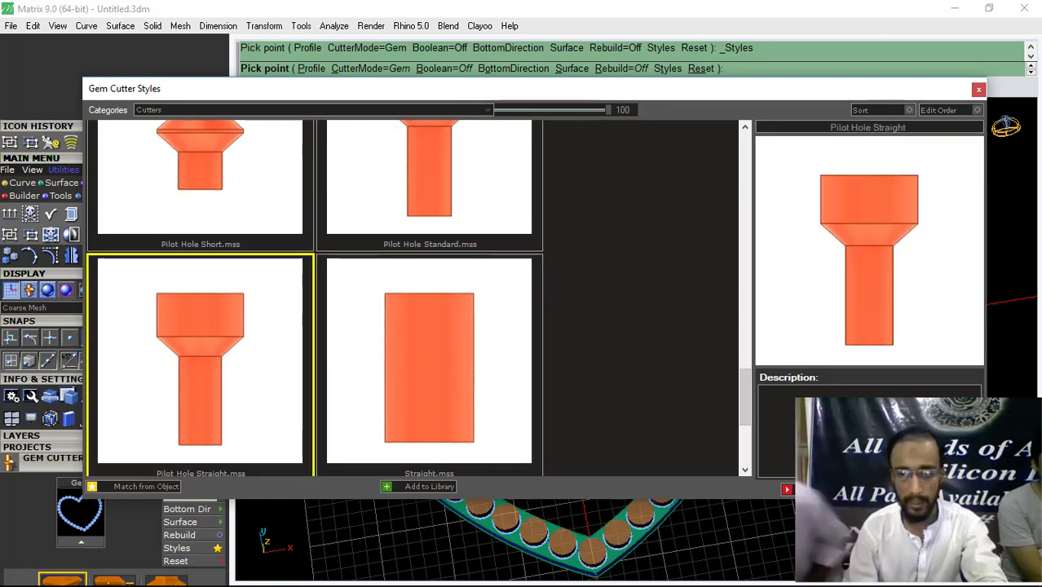
{"action": "key", "text": "Return"}
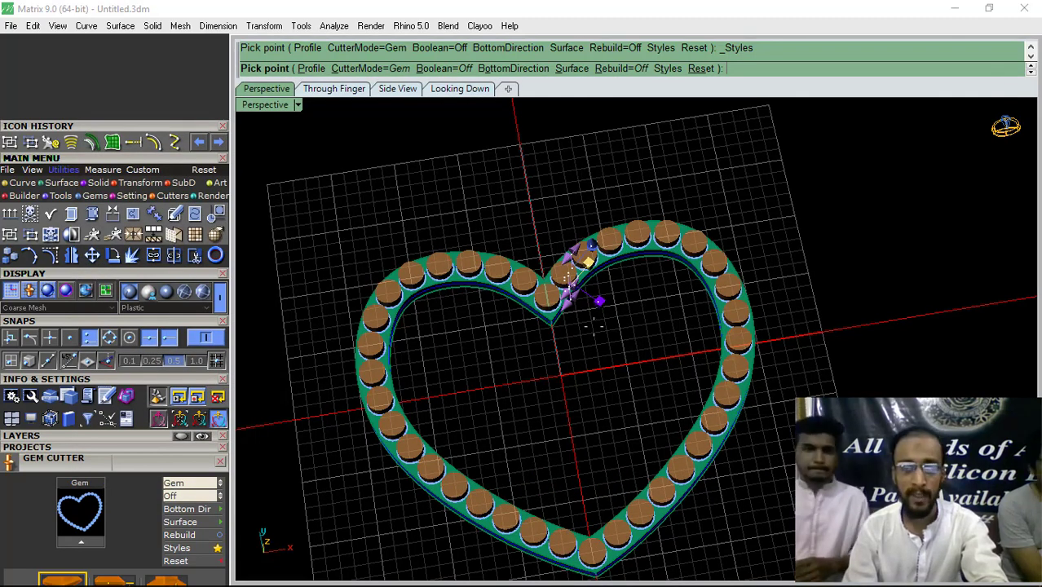
{"action": "scroll", "coordinate": [546, 303], "scroll_direction": "up", "scroll_amount": 10}
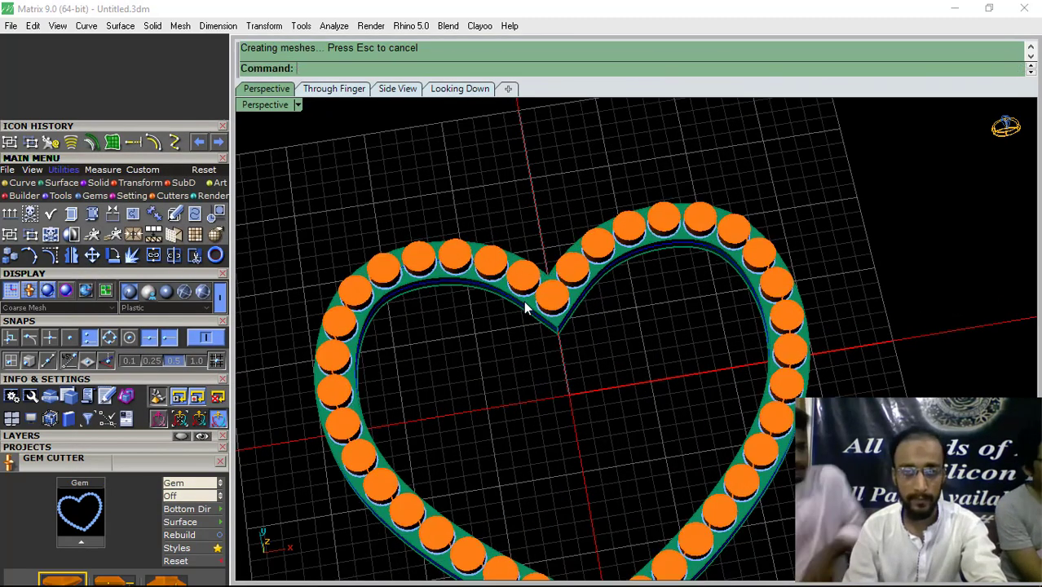
- Subtract the gem cutters from the heart band with a Boolean difference
{"action": "left_click", "coordinate": [592, 325]}
{"action": "scroll", "coordinate": [592, 325], "scroll_direction": "down", "scroll_amount": 10}
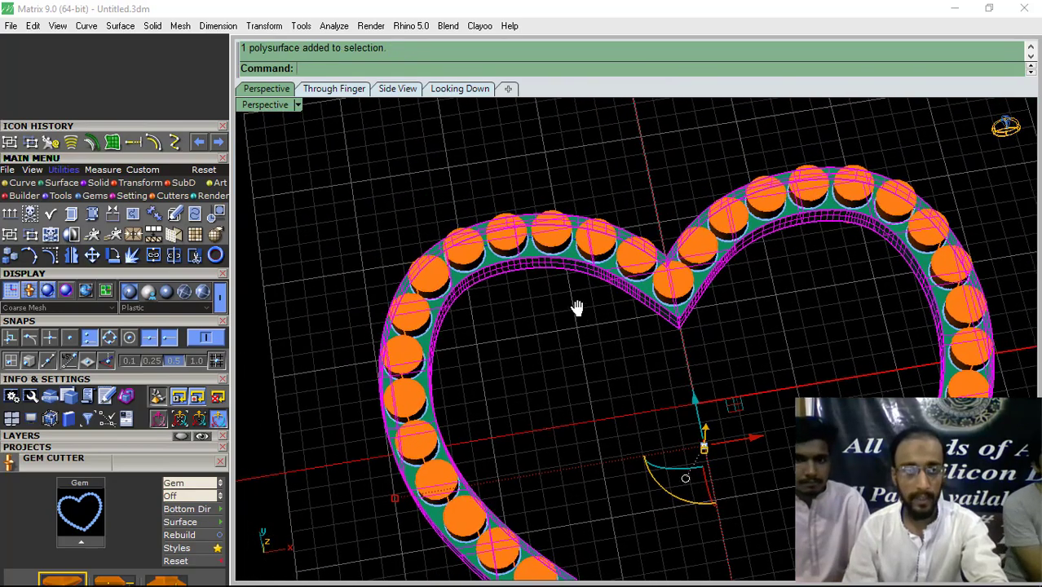
{"action": "left_click", "coordinate": [98, 183]}
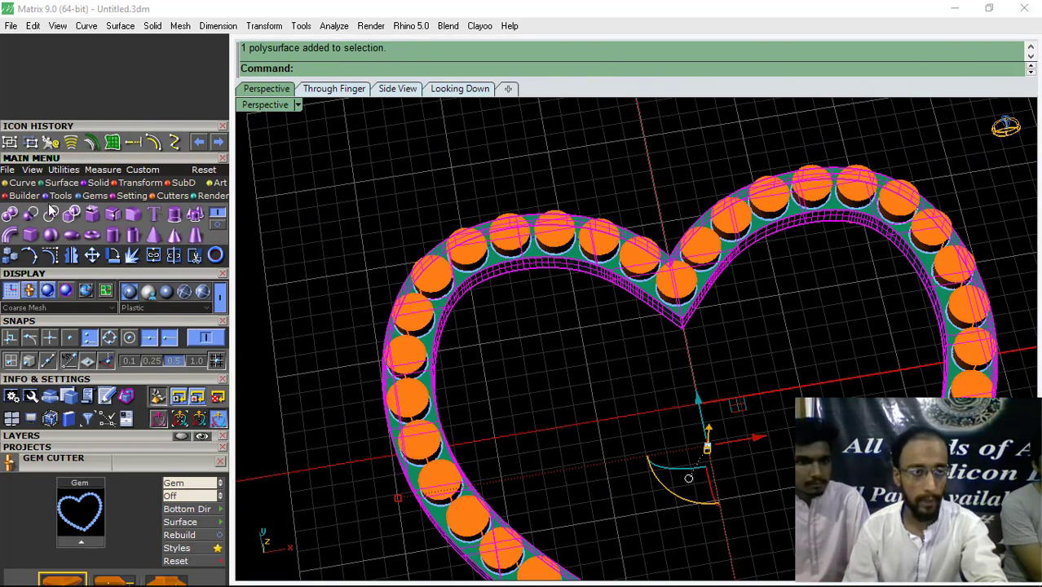
{"action": "left_click", "coordinate": [33, 217]}
{"action": "scroll", "coordinate": [680, 275], "scroll_direction": "up", "scroll_amount": 4}
{"action": "left_click", "coordinate": [689, 271]}
{"action": "right_click", "coordinate": [690, 271]}
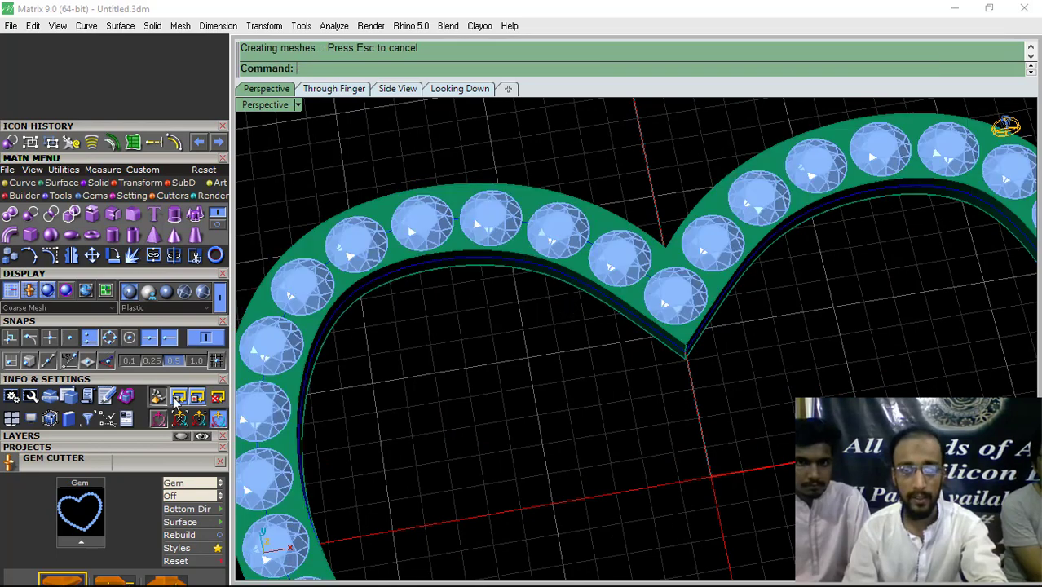
- Close the Gem Cutter settings and hide the Gem 03 layer
{"action": "left_click", "coordinate": [219, 463]}
{"action": "left_click", "coordinate": [140, 437]}
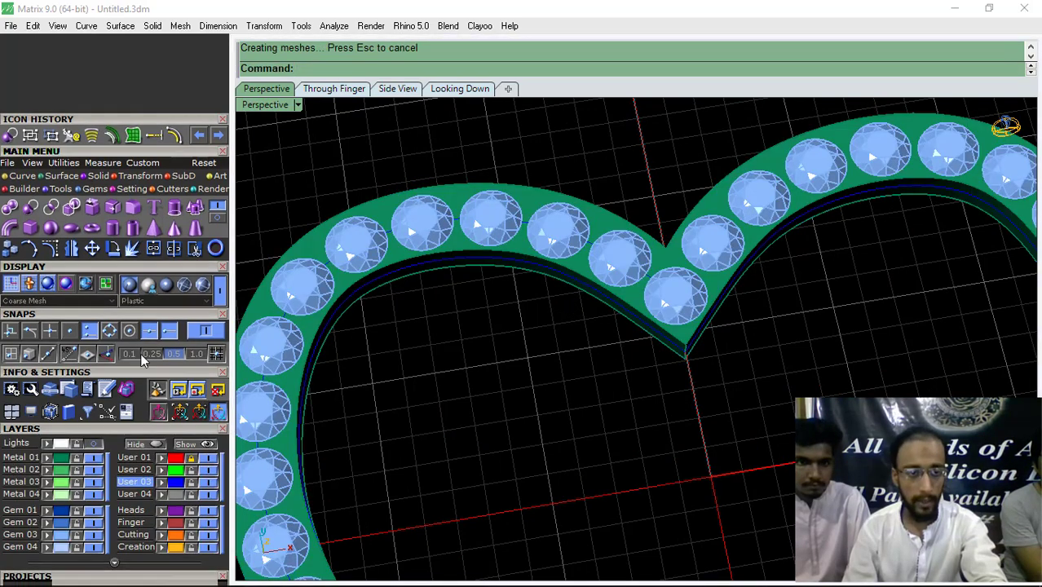
{"action": "scroll", "coordinate": [593, 368], "scroll_direction": "down", "scroll_amount": 3}
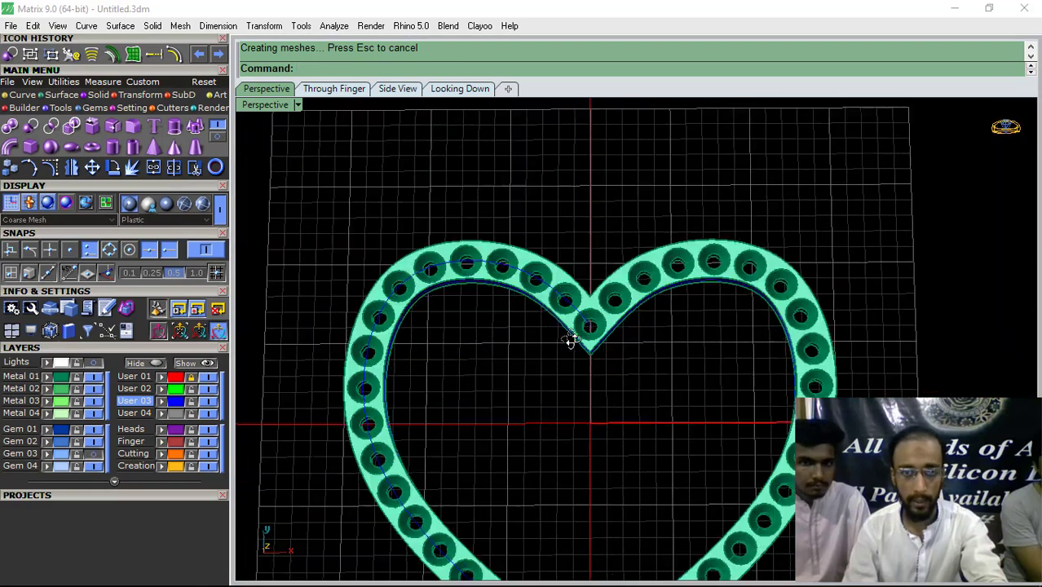
- Delete the leftover left half curve running over the cut gem seats
{"action": "scroll", "coordinate": [571, 342], "scroll_direction": "up", "scroll_amount": 6}
{"action": "scroll", "coordinate": [569, 333], "scroll_direction": "up", "scroll_amount": 3}
{"action": "left_click", "coordinate": [537, 346]}
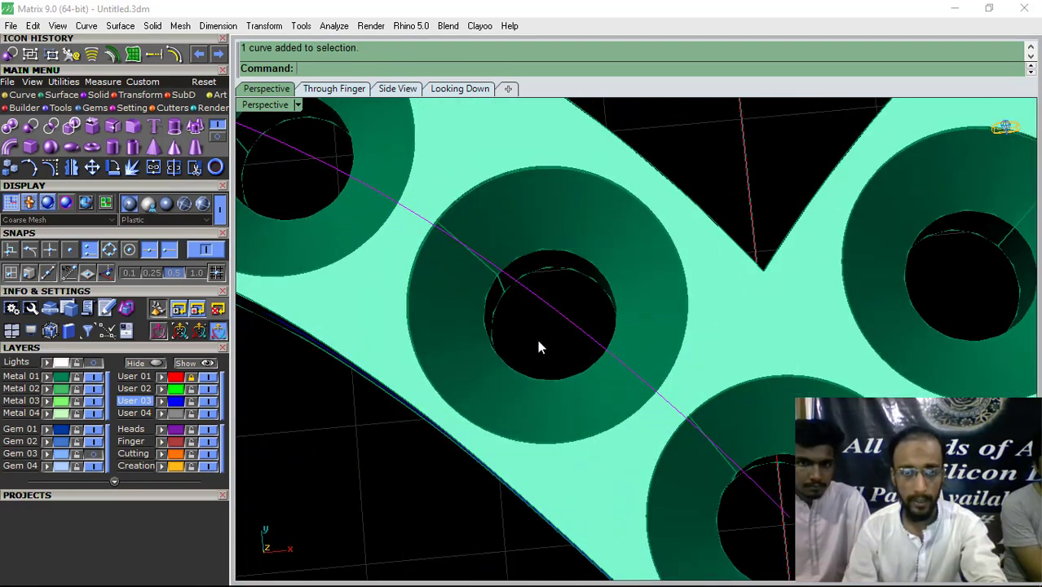
{"action": "scroll", "coordinate": [537, 302], "scroll_direction": "down", "scroll_amount": 5}
{"action": "key", "text": "Delete"}
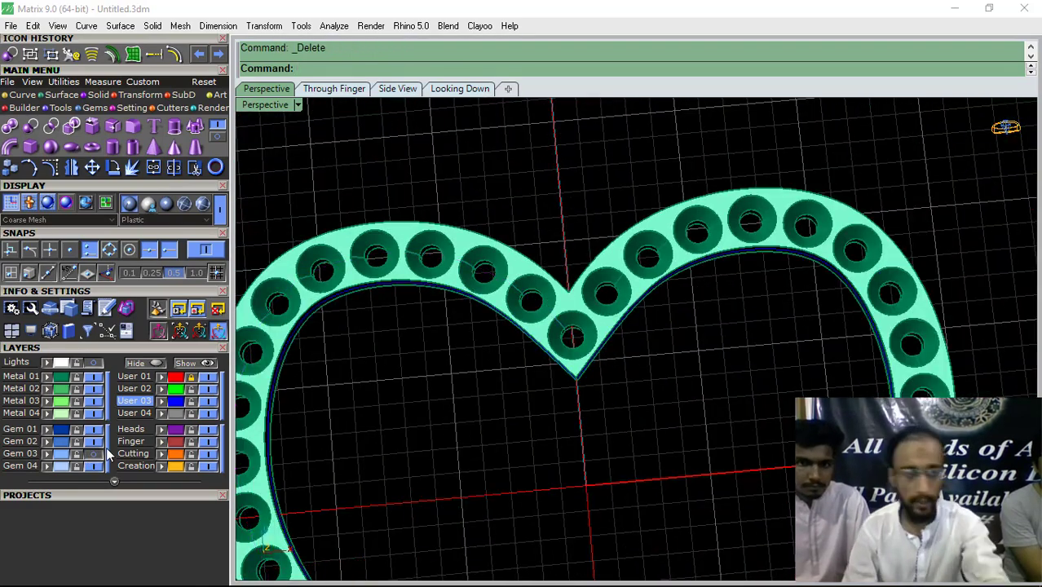
- Show the Gem 03 layer and load the whole row of heart gems into Prong Adder
{"action": "left_click", "coordinate": [99, 454]}
{"action": "scroll", "coordinate": [502, 335], "scroll_direction": "up", "scroll_amount": 4}
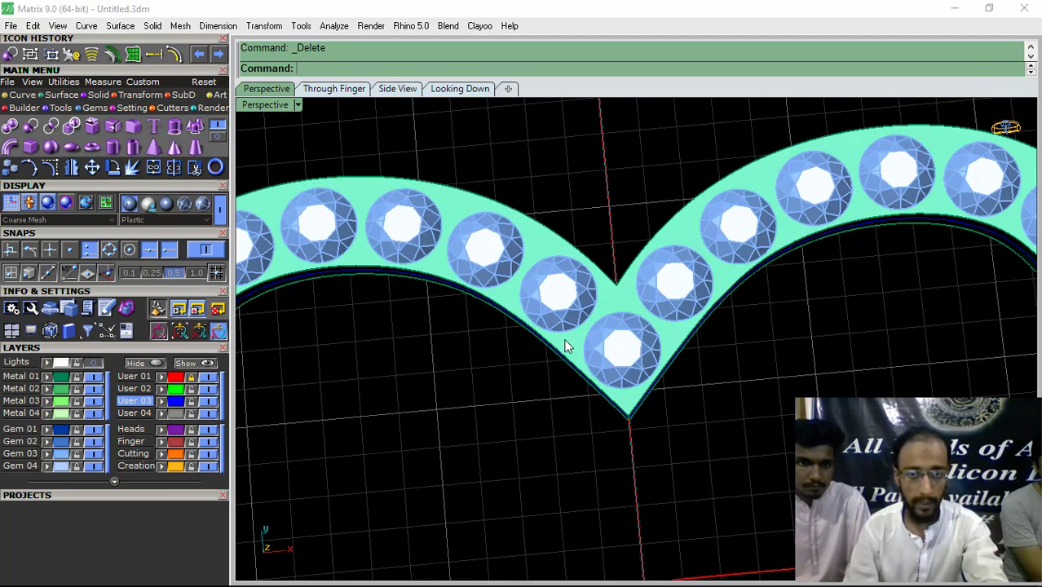
{"action": "left_click", "coordinate": [560, 304]}
{"action": "scroll", "coordinate": [507, 326], "scroll_direction": "down", "scroll_amount": 8}
{"action": "right_click_drag", "start_coordinate": [503, 374], "coordinate": [518, 323], "text": "shift"}
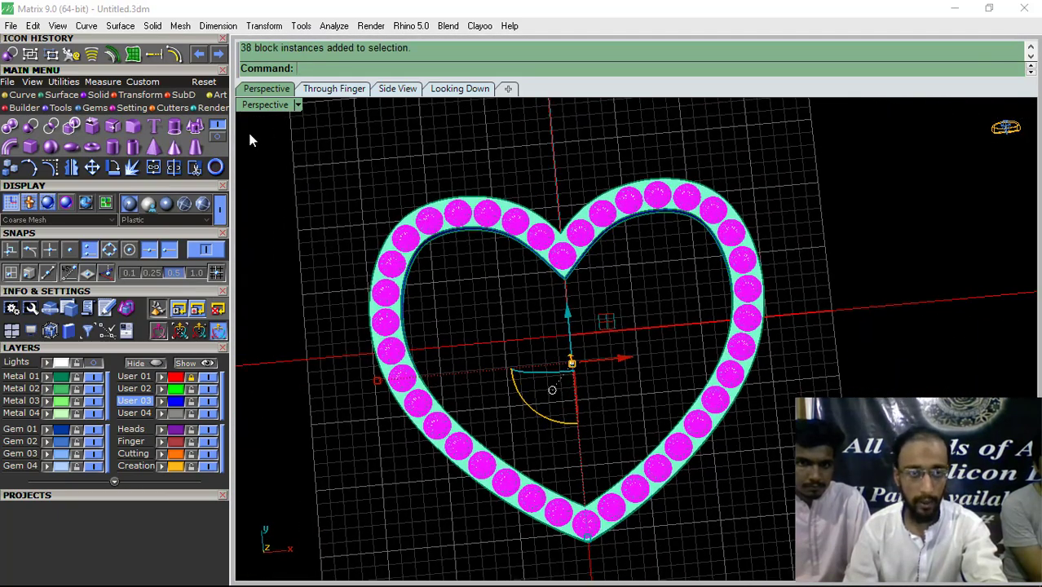
{"action": "left_click", "coordinate": [132, 110]}
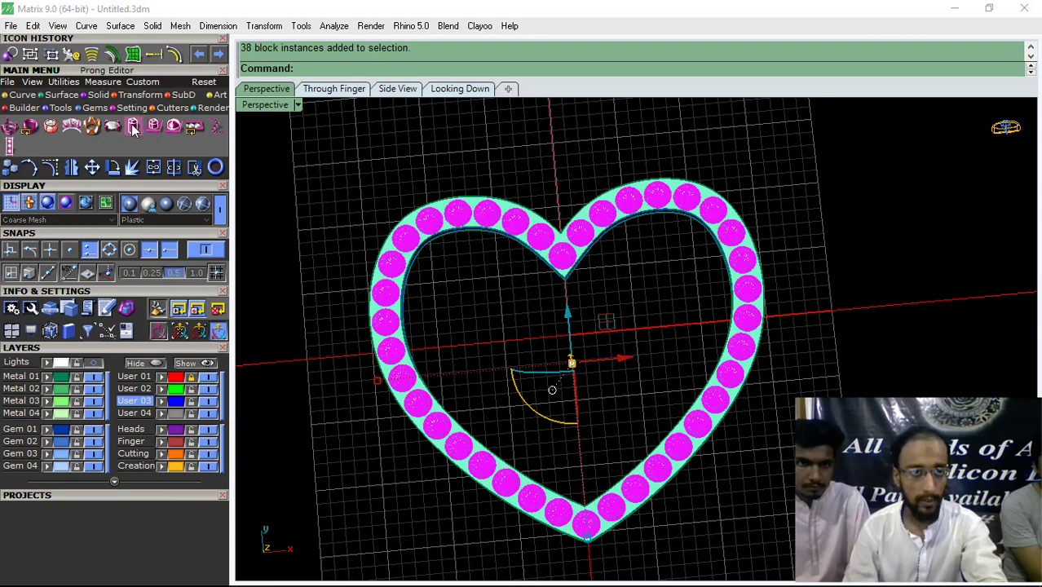
{"action": "left_click", "coordinate": [117, 131]}
{"action": "left_click", "coordinate": [104, 349]}
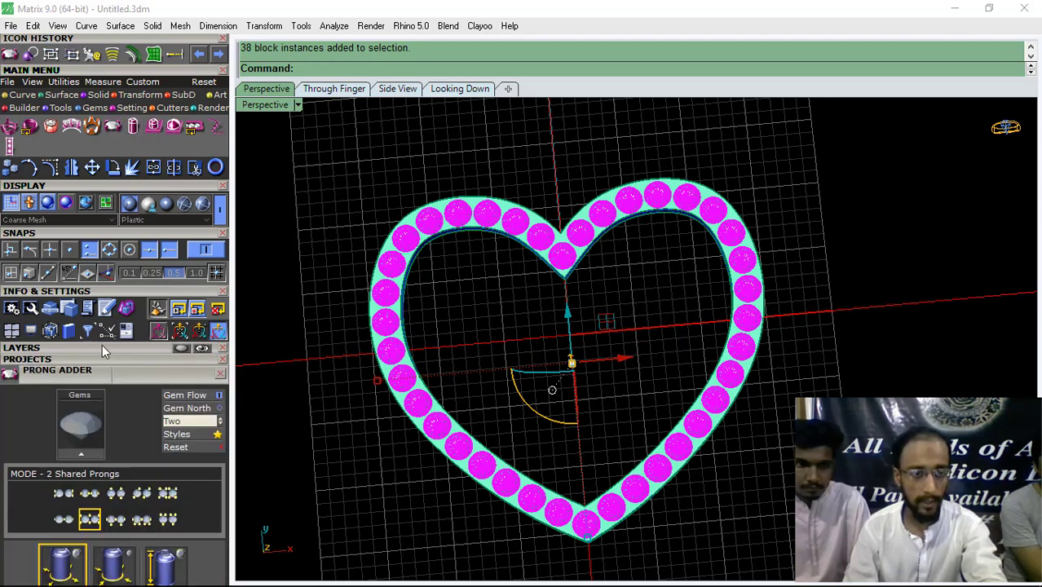
{"action": "scroll", "coordinate": [93, 344], "scroll_direction": "down", "scroll_amount": 3}
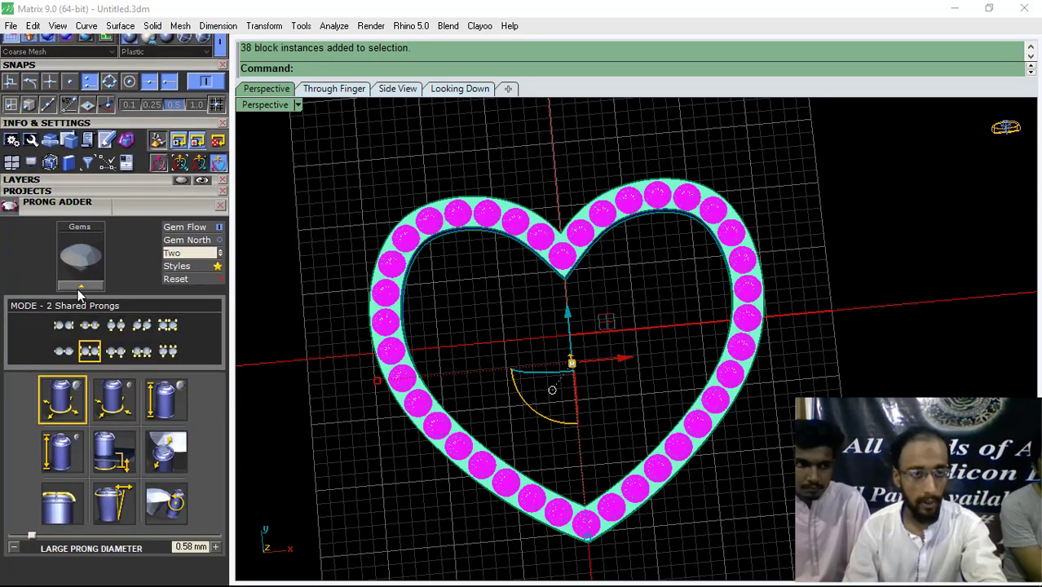
{"action": "key", "text": "Return"}
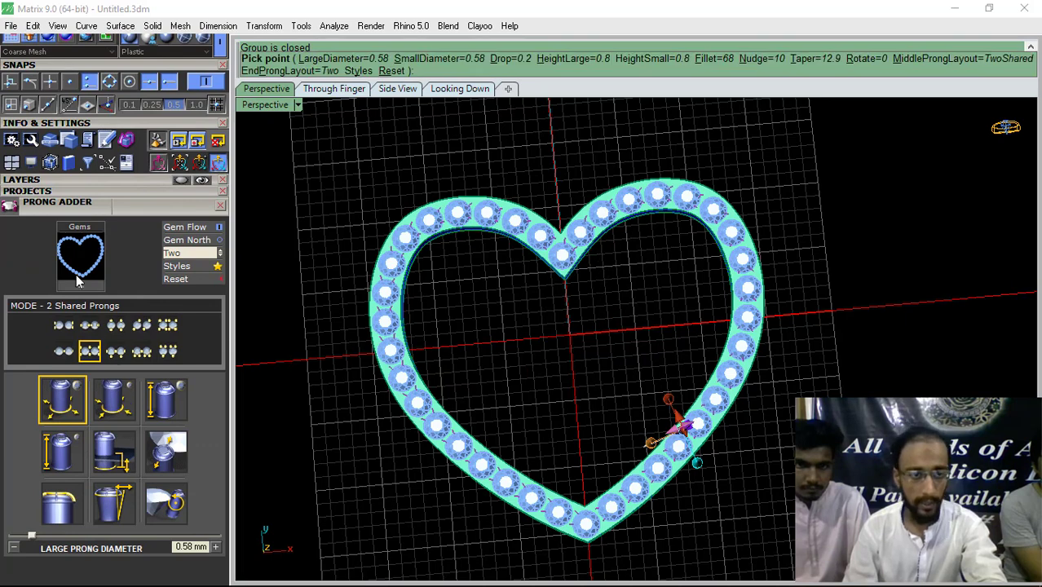
- Set the large and small prong diameters to 0.6 mm and both prong heights to 0.7 mm
{"action": "scroll", "coordinate": [102, 182], "scroll_direction": "down", "scroll_amount": 2}
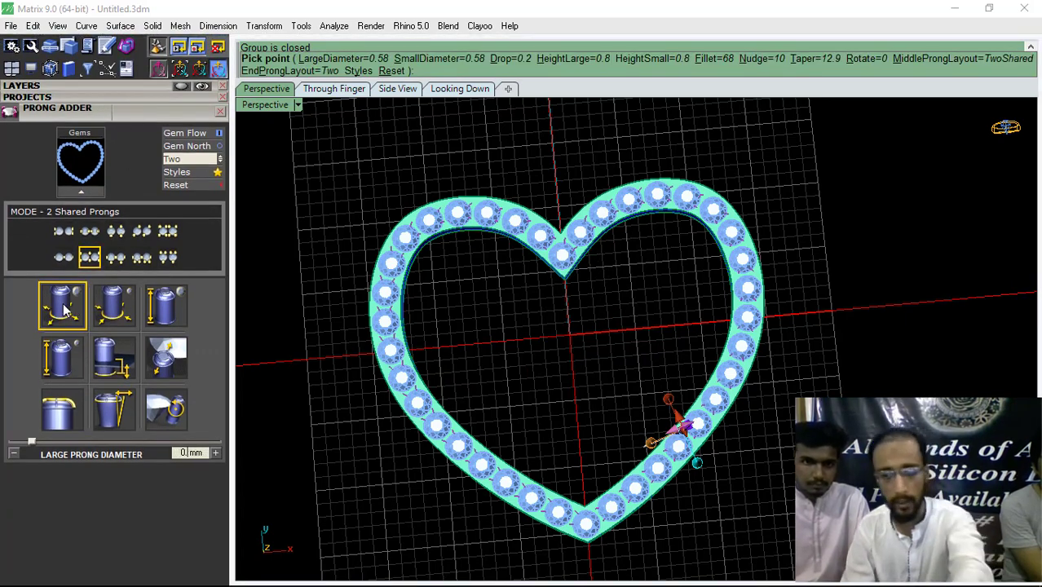
{"action": "left_click", "coordinate": [112, 318]}
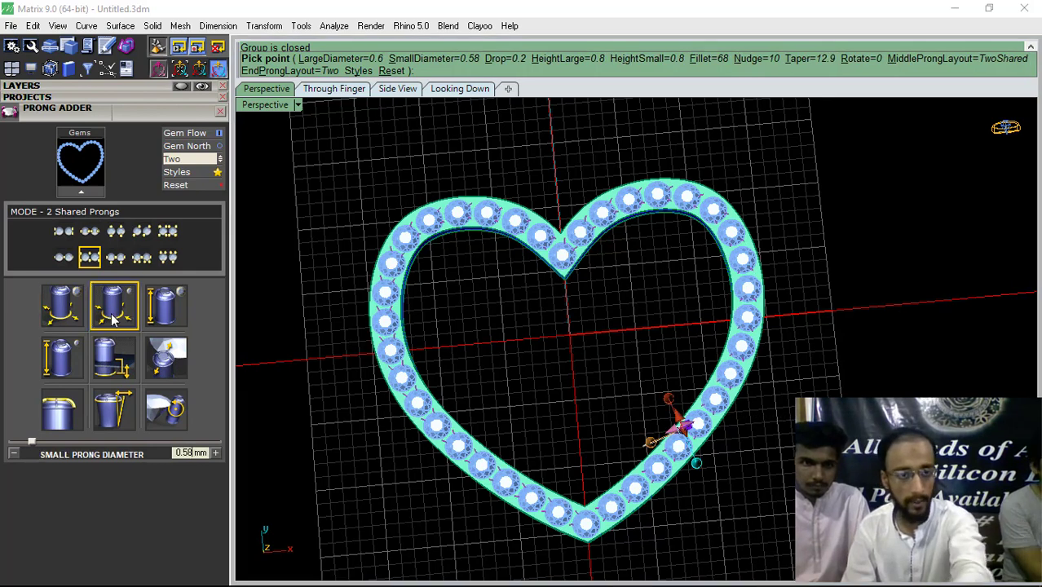
{"action": "key", "text": "Return"}
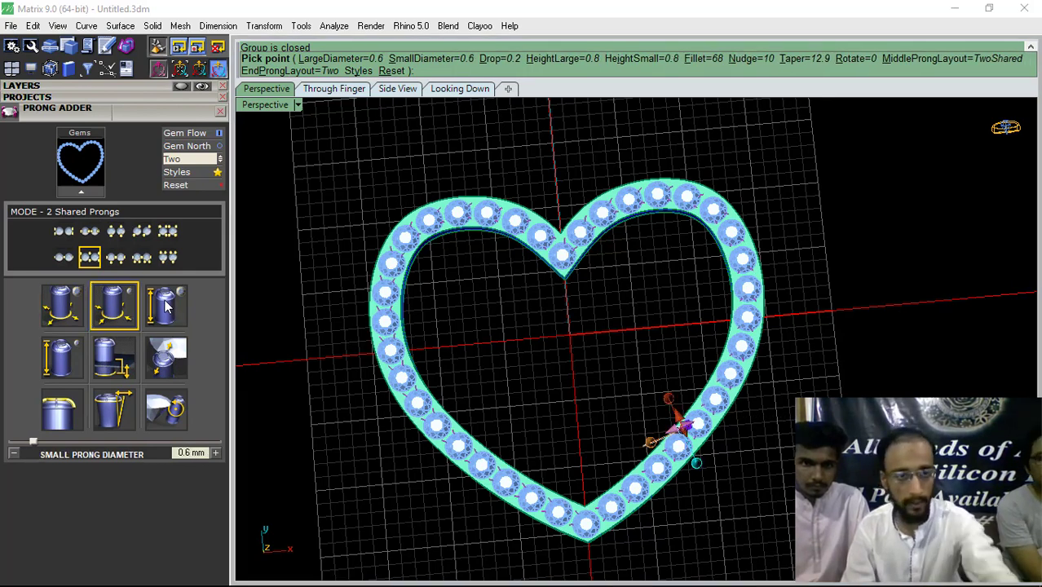
{"action": "left_click", "coordinate": [168, 304]}
{"action": "left_click", "coordinate": [14, 454]}
{"action": "left_click", "coordinate": [63, 363]}
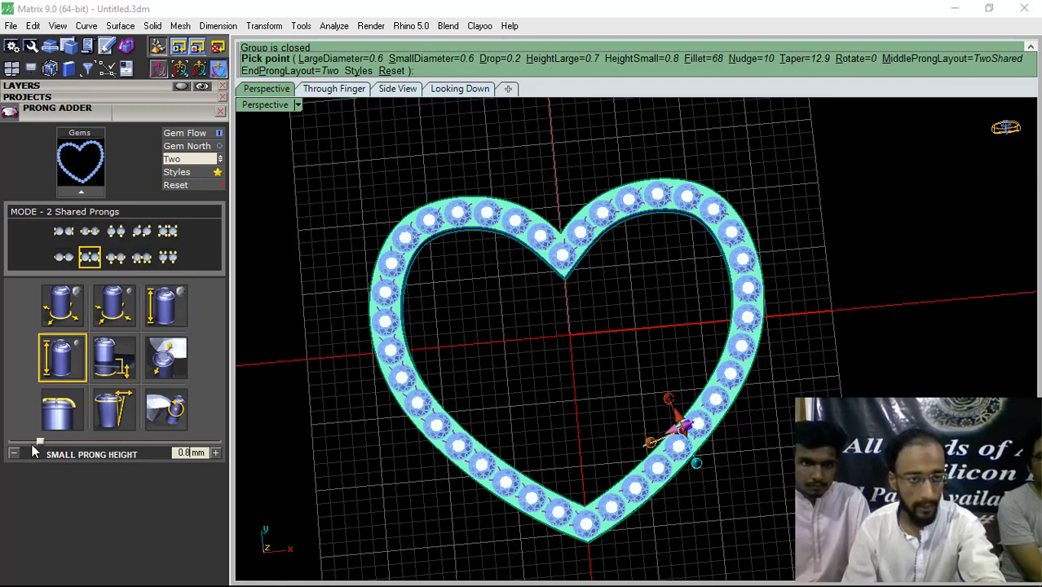
{"action": "left_click", "coordinate": [13, 454]}
- Set the prong drop to 0.15 mm and nudge to 0 %, and create the shared prongs along the heart
{"action": "left_click", "coordinate": [114, 357]}
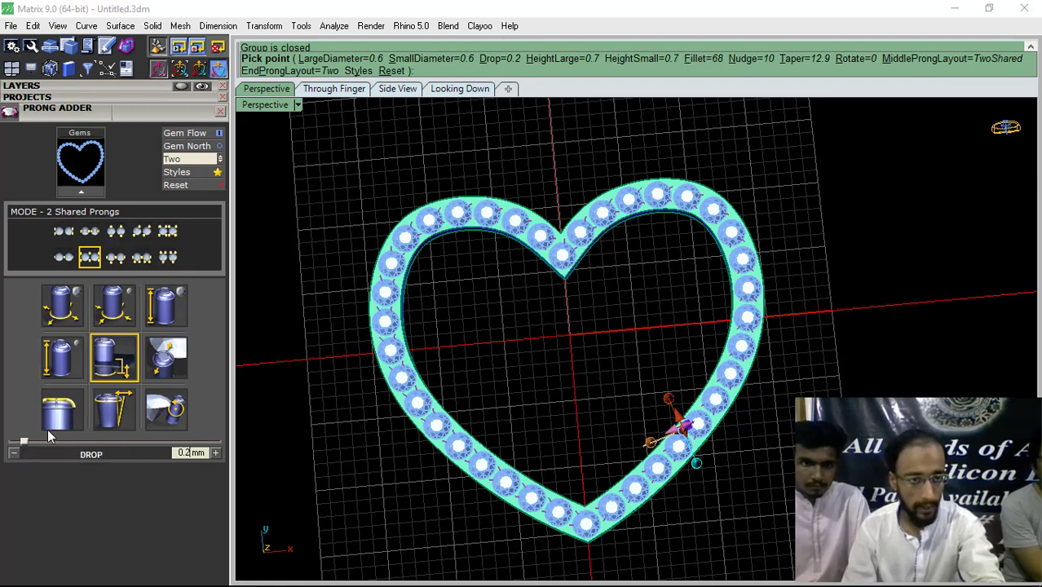
{"action": "left_click", "coordinate": [15, 455]}
{"action": "left_click", "coordinate": [167, 358]}
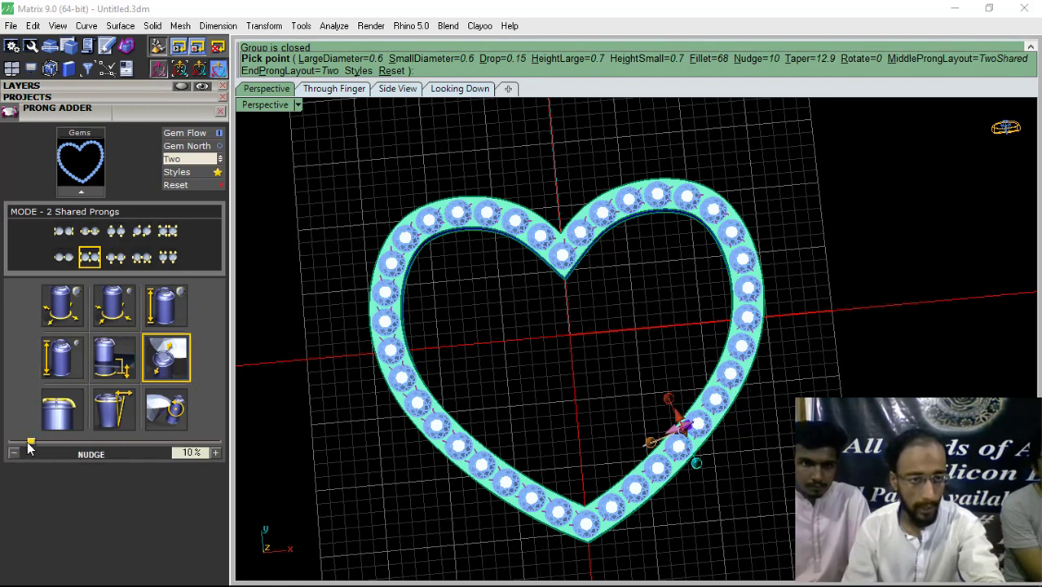
{"action": "left_click_drag", "start_coordinate": [30, 443], "coordinate": [7, 444]}
{"action": "right_click", "coordinate": [681, 382]}
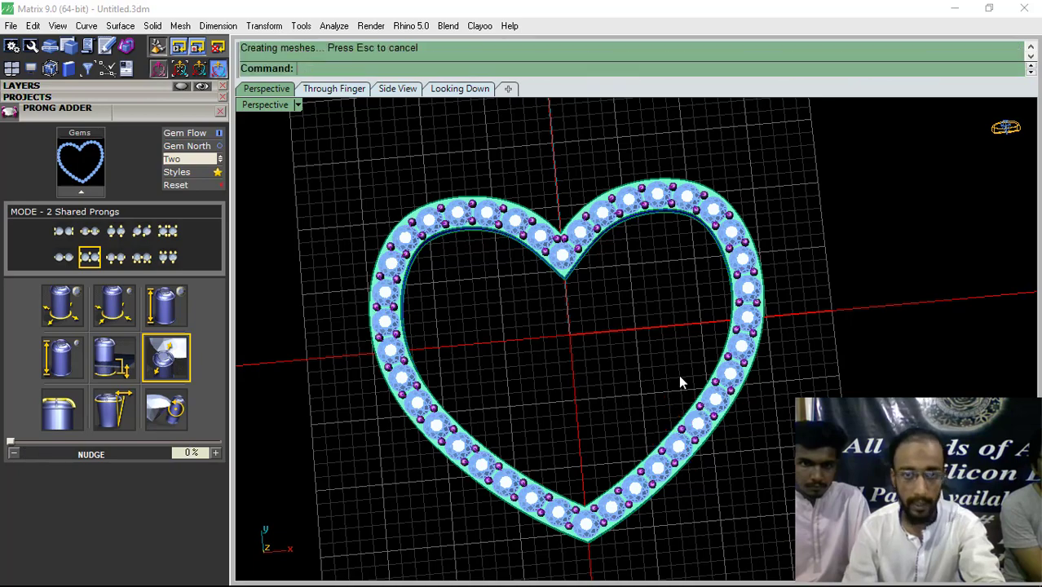
- Start Prong on Surface on the heart band with a 0.15 mm drop and 0.7 mm height
{"action": "right_click_drag", "start_coordinate": [680, 380], "coordinate": [593, 342]}
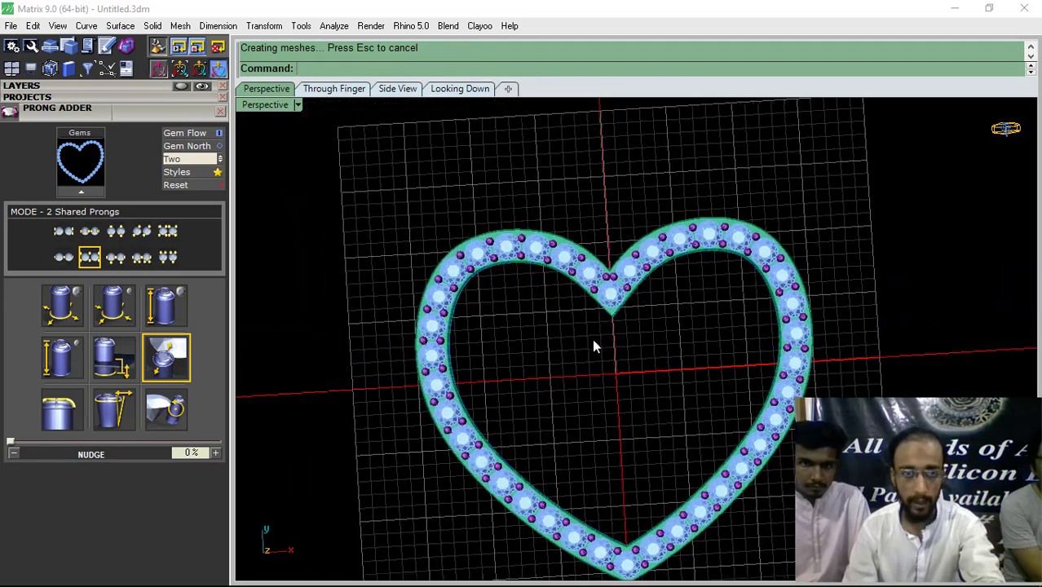
{"action": "scroll", "coordinate": [594, 341], "scroll_direction": "up", "scroll_amount": 8}
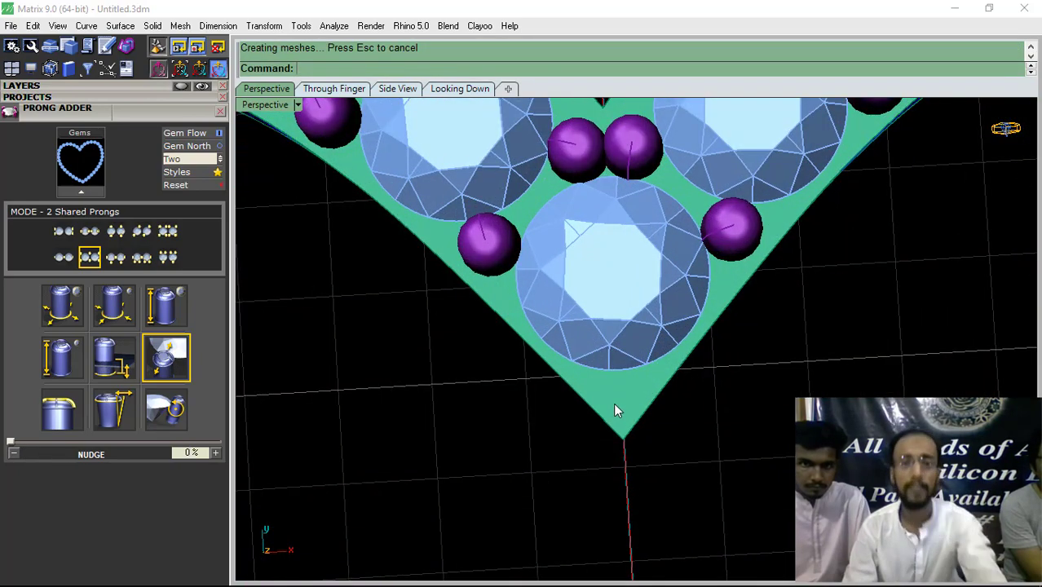
{"action": "left_click", "coordinate": [616, 410]}
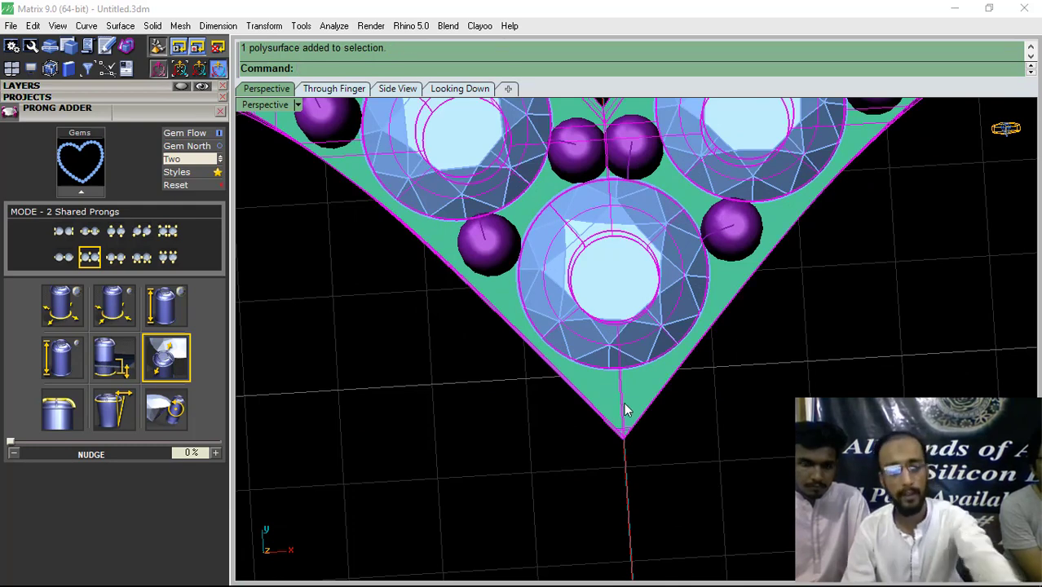
{"action": "key", "text": "F6"}
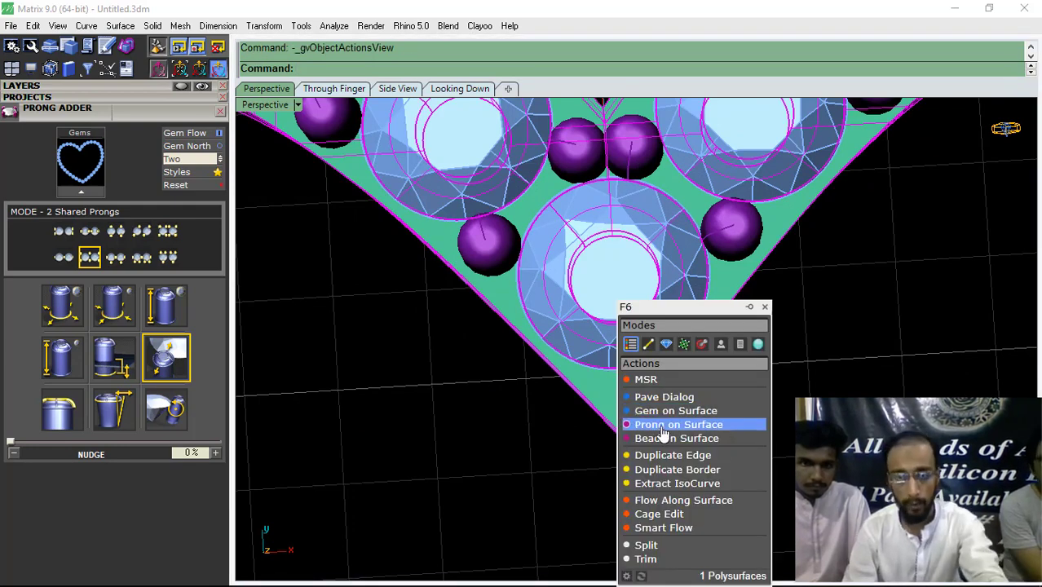
{"action": "left_click", "coordinate": [663, 427]}
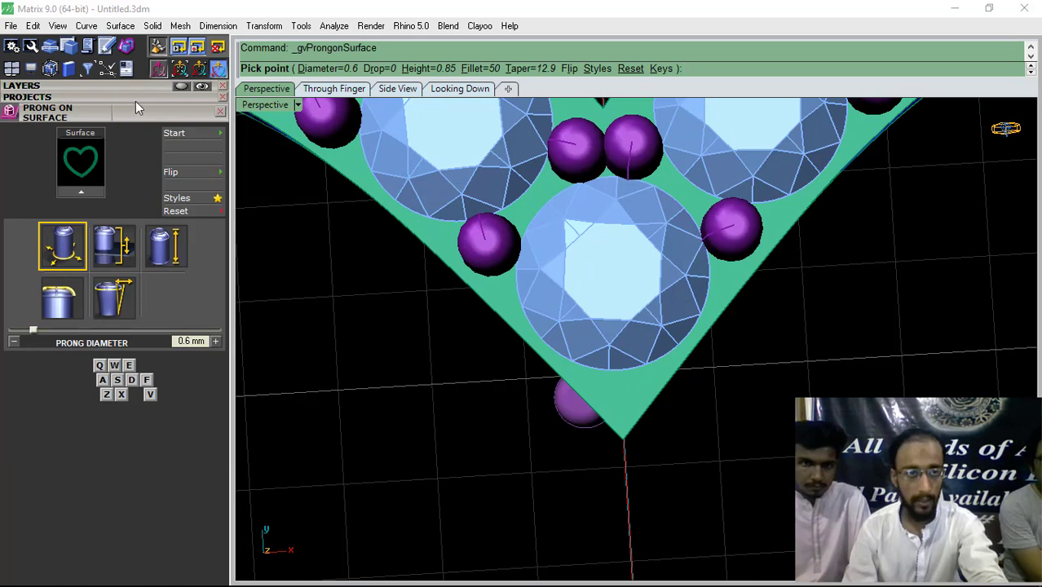
{"action": "scroll", "coordinate": [122, 97], "scroll_direction": "up", "scroll_amount": 3}
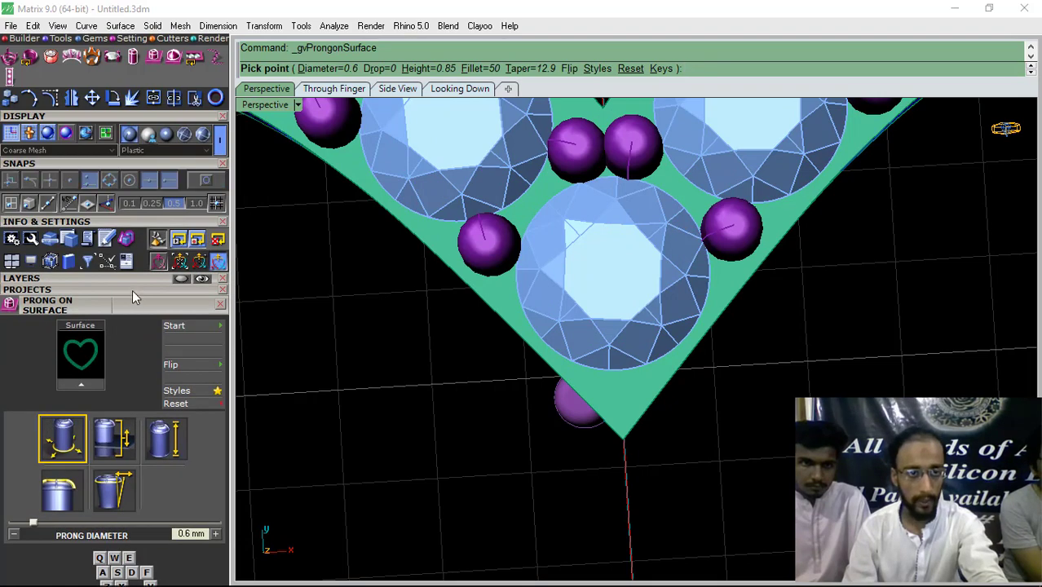
{"action": "scroll", "coordinate": [143, 134], "scroll_direction": "down", "scroll_amount": 3}
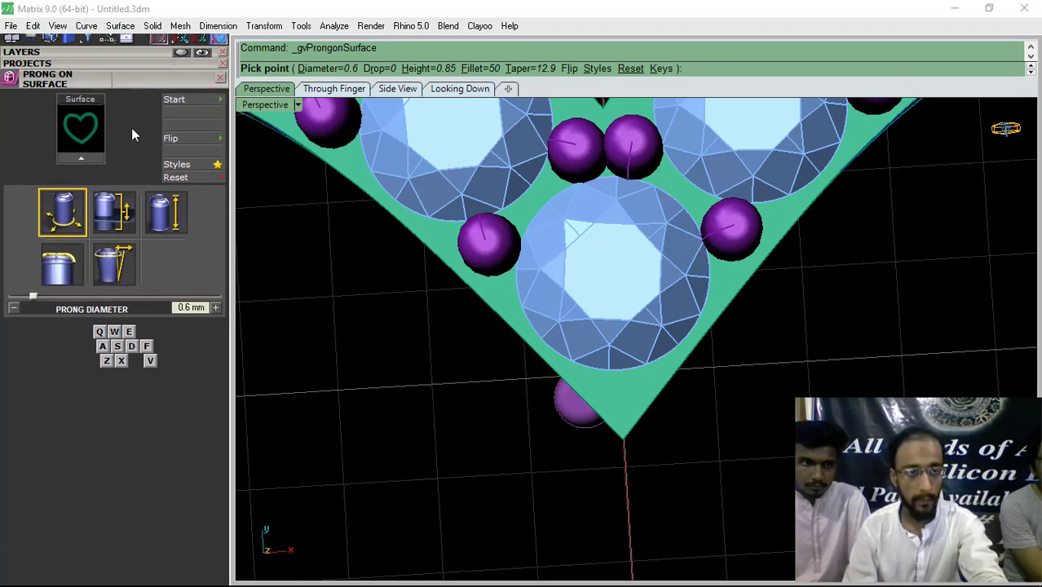
{"action": "left_click", "coordinate": [110, 214]}
{"action": "left_click", "coordinate": [217, 307]}
{"action": "left_click", "coordinate": [217, 307]}
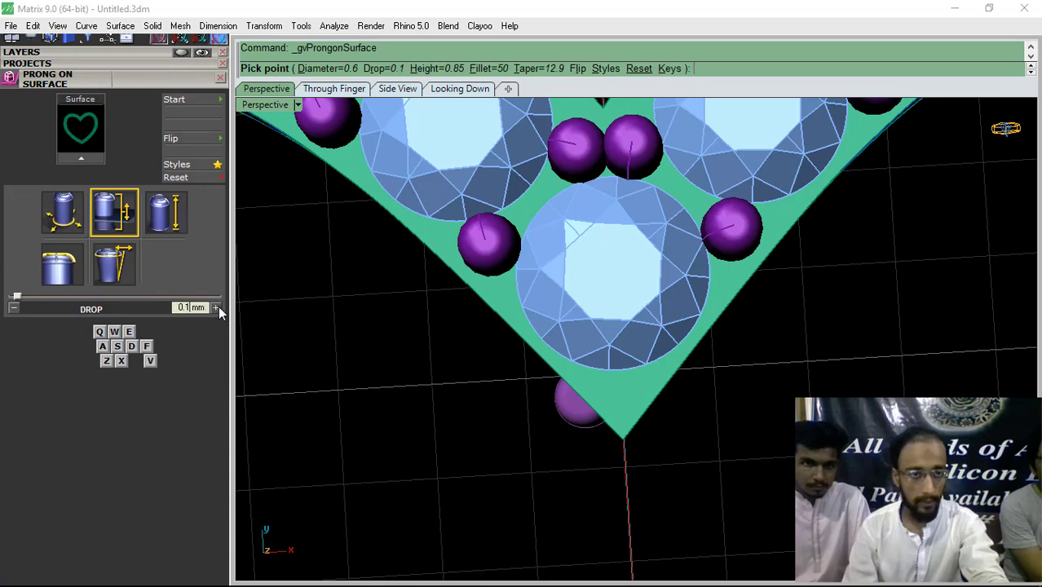
{"action": "left_click", "coordinate": [217, 308]}
{"action": "left_click", "coordinate": [164, 213]}
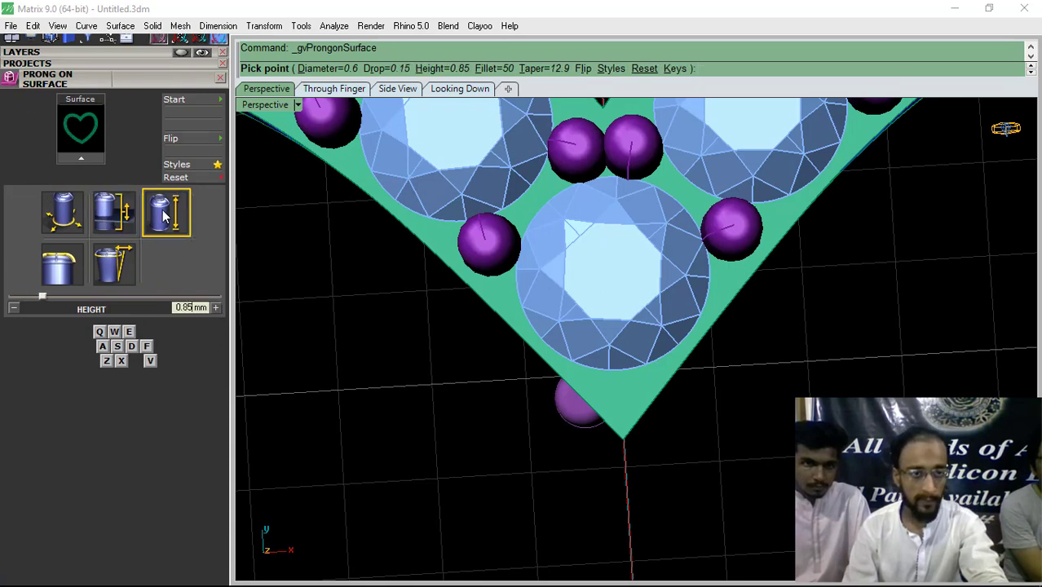
{"action": "left_click", "coordinate": [14, 310]}
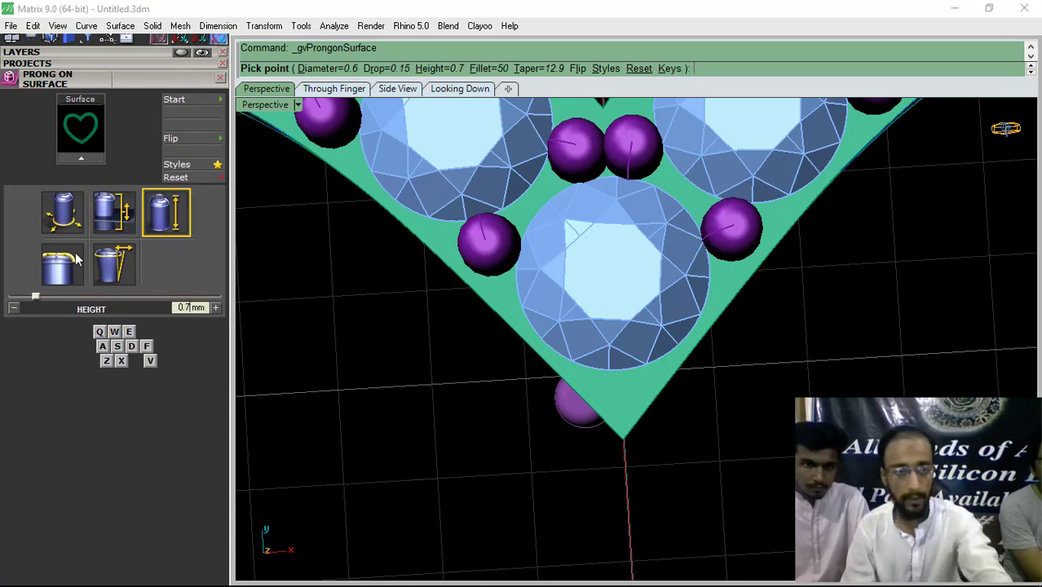
{"action": "left_click", "coordinate": [73, 212]}
- Place one prong below the gem at the cleft and one at the heart's lower tip, and close Prong on Surface
{"action": "scroll", "coordinate": [619, 399], "scroll_direction": "up", "scroll_amount": 3}
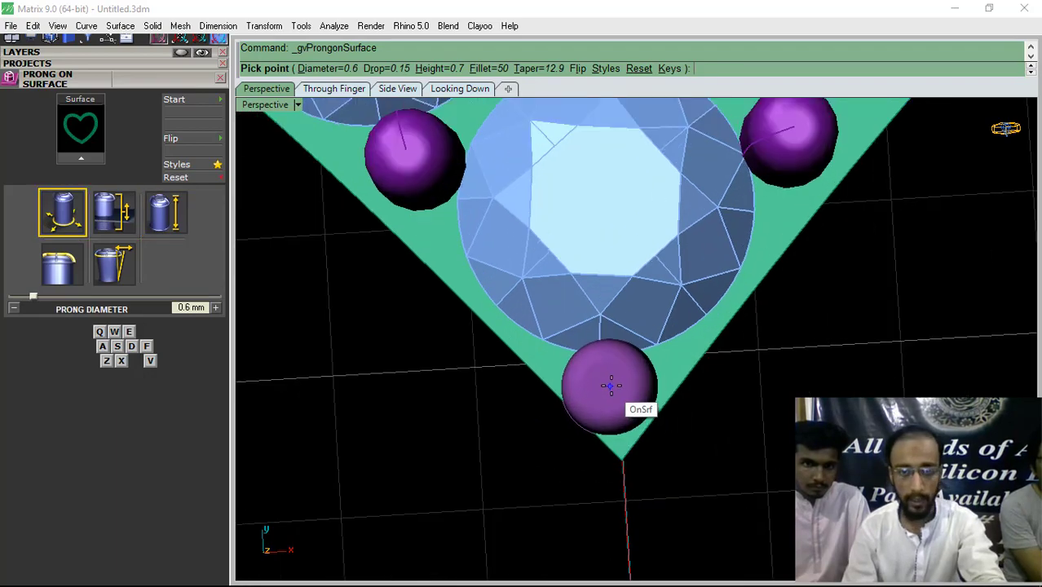
{"action": "left_click", "coordinate": [610, 381]}
{"action": "scroll", "coordinate": [551, 338], "scroll_direction": "down", "scroll_amount": 4}
{"action": "scroll", "coordinate": [555, 285], "scroll_direction": "down", "scroll_amount": 6}
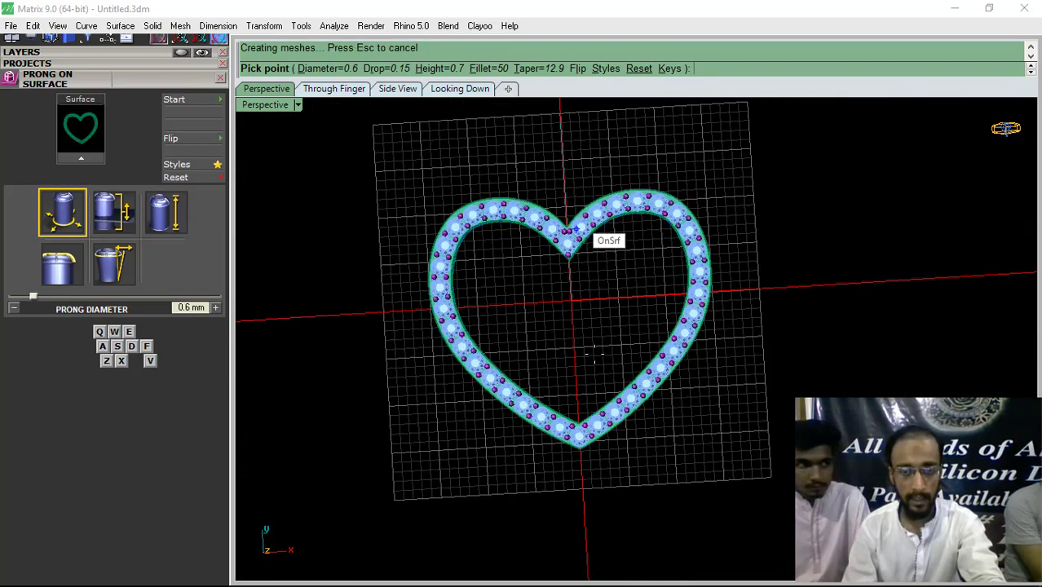
{"action": "scroll", "coordinate": [589, 437], "scroll_direction": "up", "scroll_amount": 6}
{"action": "scroll", "coordinate": [543, 414], "scroll_direction": "up", "scroll_amount": 1}
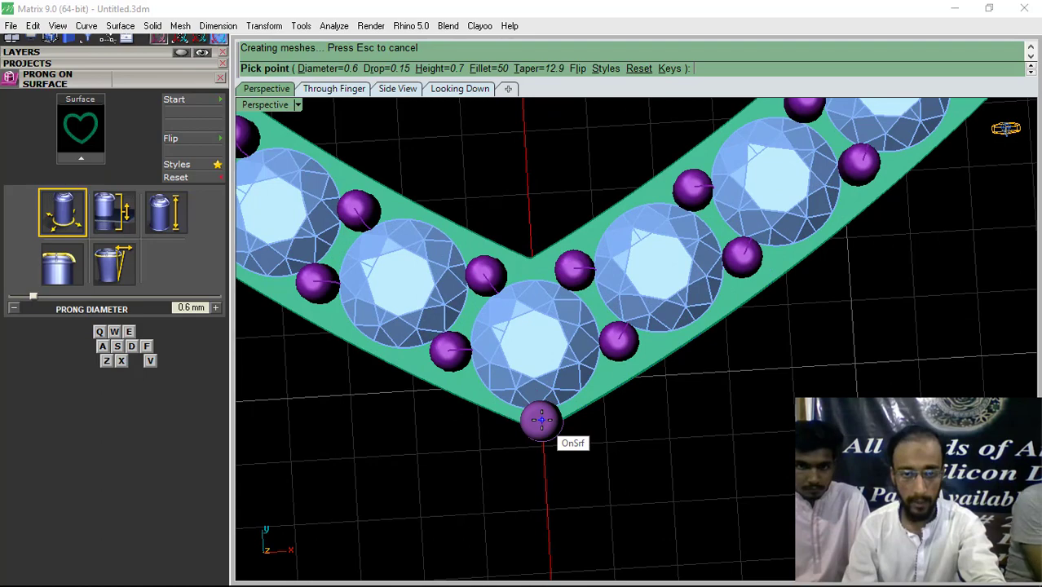
{"action": "left_click", "coordinate": [542, 421]}
{"action": "left_click", "coordinate": [220, 80]}
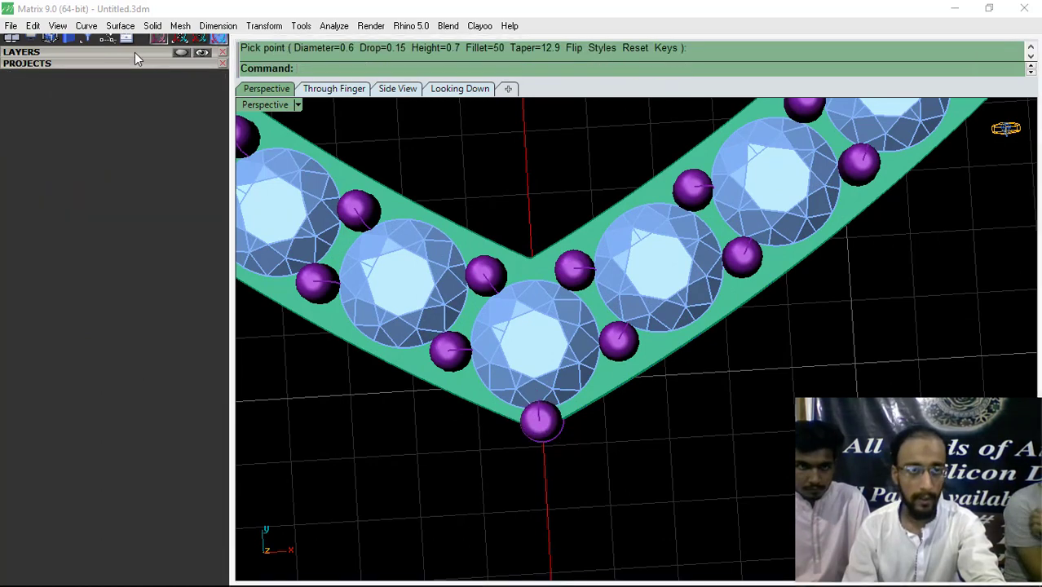
- Select all prongs on the Heads layer and group them
{"action": "left_click", "coordinate": [139, 53]}
{"action": "left_click", "coordinate": [172, 137]}
{"action": "scroll", "coordinate": [633, 302], "scroll_direction": "down", "scroll_amount": 10}
{"action": "right_click_drag", "start_coordinate": [582, 168], "coordinate": [567, 364], "text": "shift"}
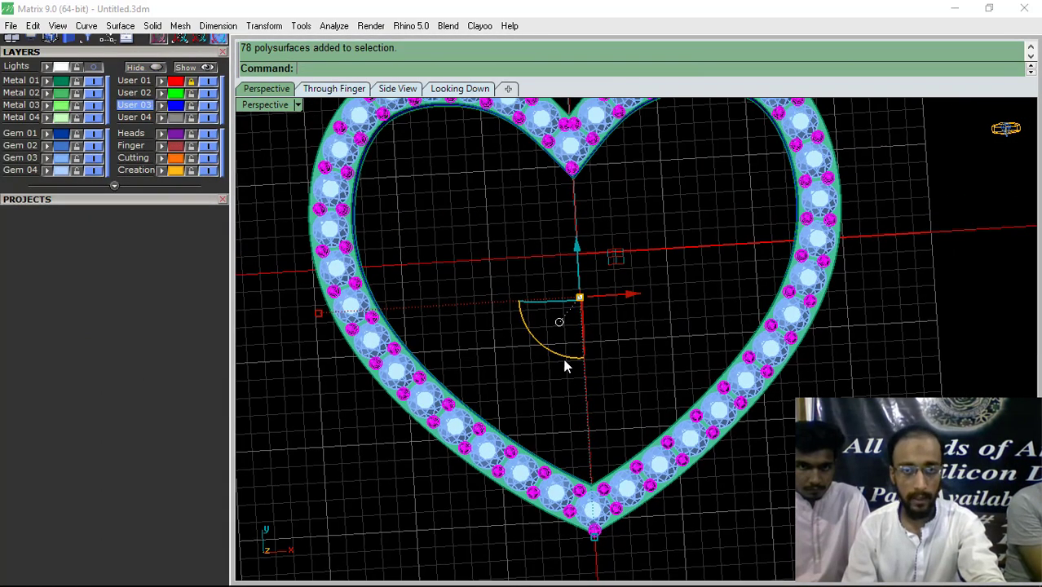
{"action": "left_click_drag", "start_coordinate": [150, 224], "coordinate": [58, 585]}
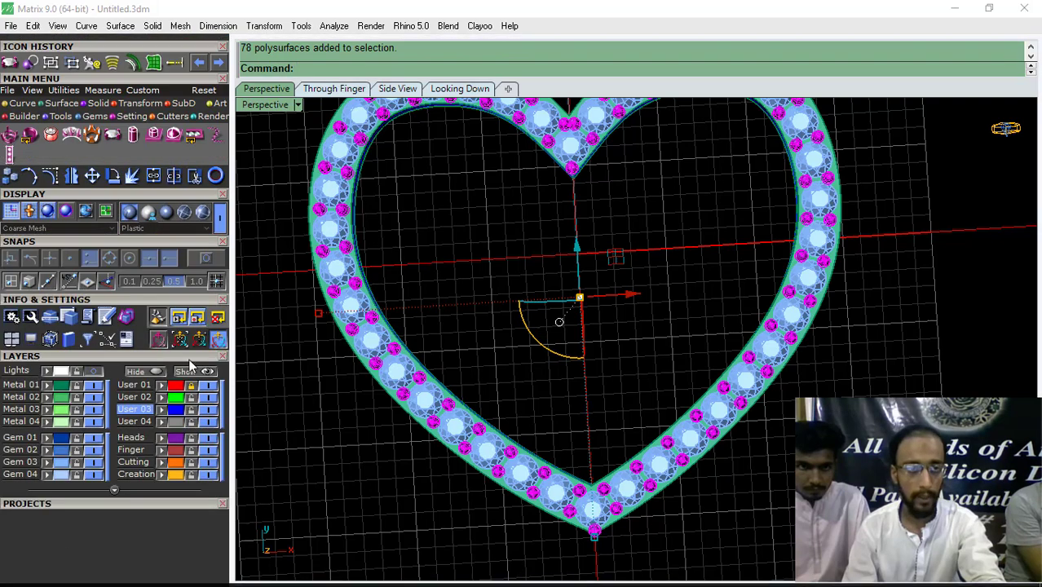
{"action": "left_click", "coordinate": [51, 65]}
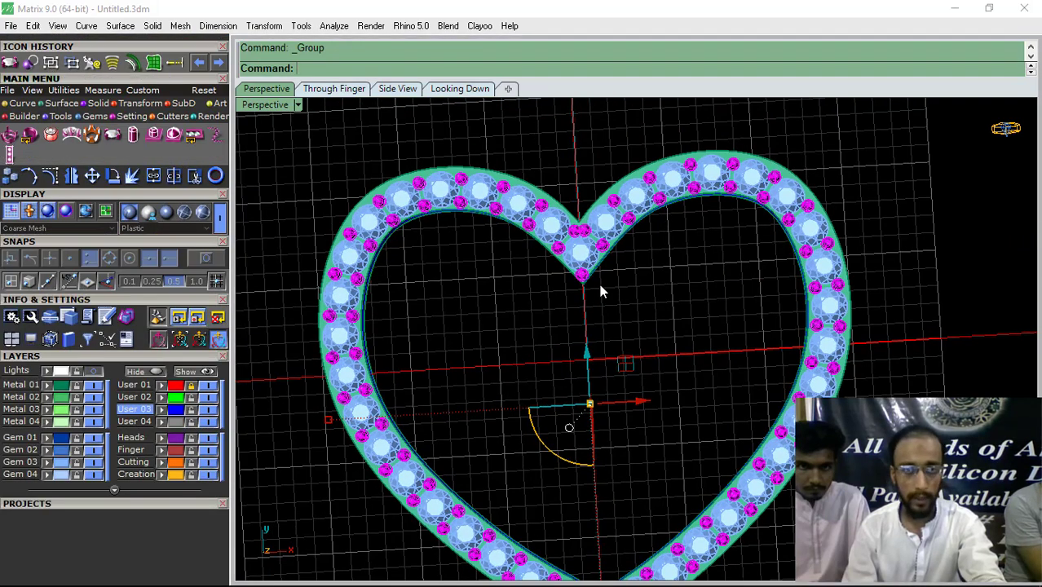
- Add the heart band to the selected prongs, assign them to the Metal 01 layer, and clear the selection
{"action": "scroll", "coordinate": [600, 290], "scroll_direction": "up", "scroll_amount": 5}
{"action": "left_click", "coordinate": [628, 200]}
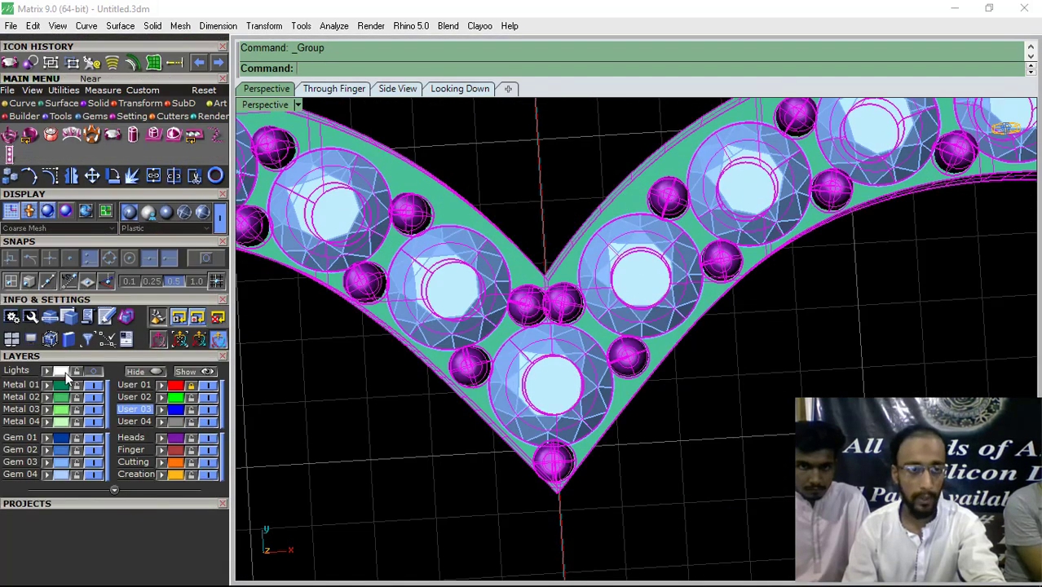
{"action": "key", "text": "Escape"}
- Select all the heart gems and group them
{"action": "scroll", "coordinate": [557, 280], "scroll_direction": "down", "scroll_amount": 3}
{"action": "key", "text": "ctrl+a"}
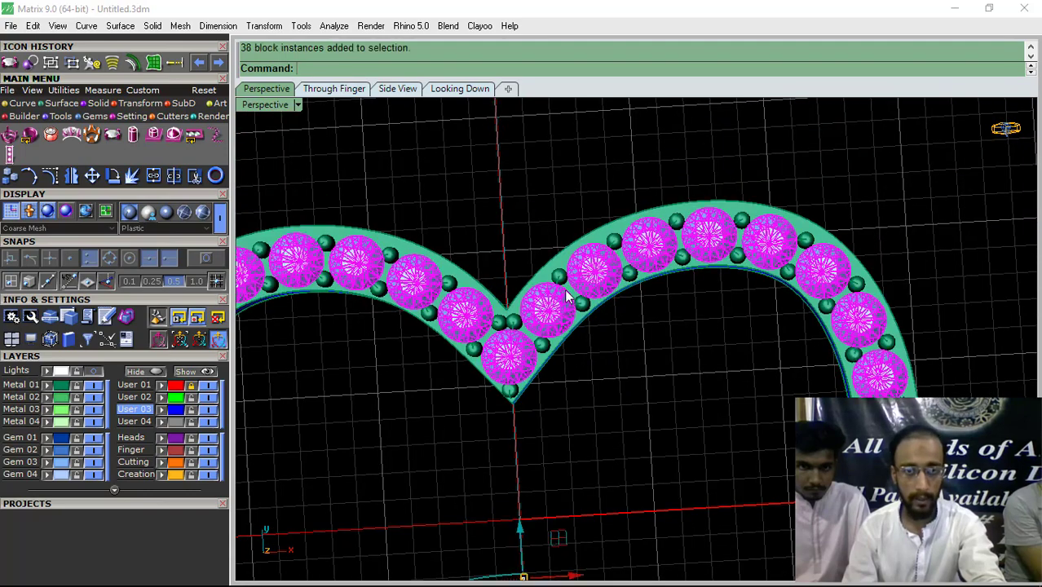
{"action": "key", "text": "ctrl+g"}
{"action": "left_click", "coordinate": [559, 242]}
- Show the reference picture on the Lights layer in the Looking Down view and hide the Gem 03 layer
{"action": "scroll", "coordinate": [558, 261], "scroll_direction": "down", "scroll_amount": 6}
{"action": "right_click_drag", "start_coordinate": [555, 294], "coordinate": [545, 287]}
{"action": "left_click", "coordinate": [459, 88]}
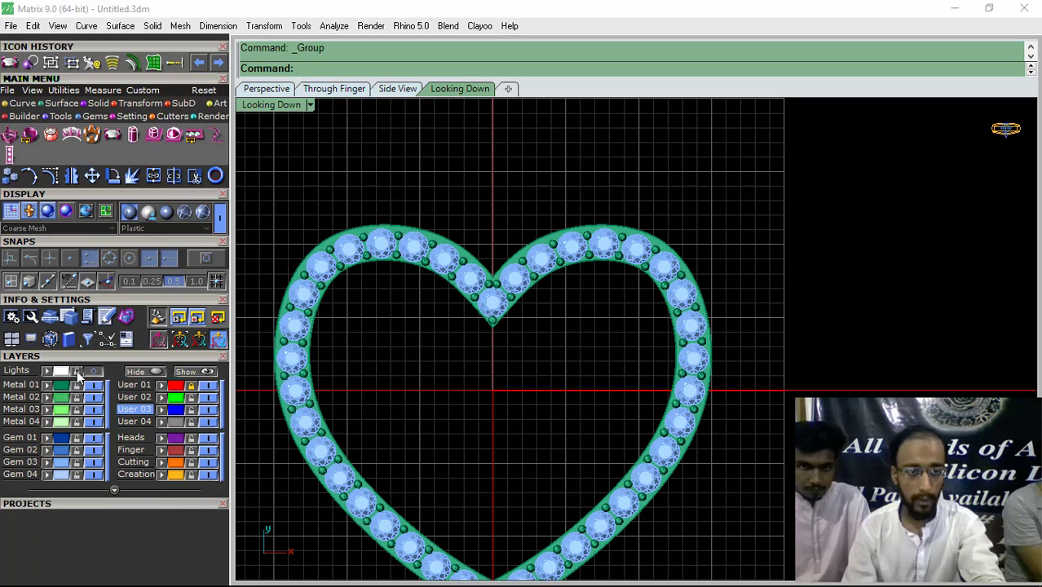
{"action": "left_click", "coordinate": [76, 370]}
{"action": "scroll", "coordinate": [435, 282], "scroll_direction": "down", "scroll_amount": 3}
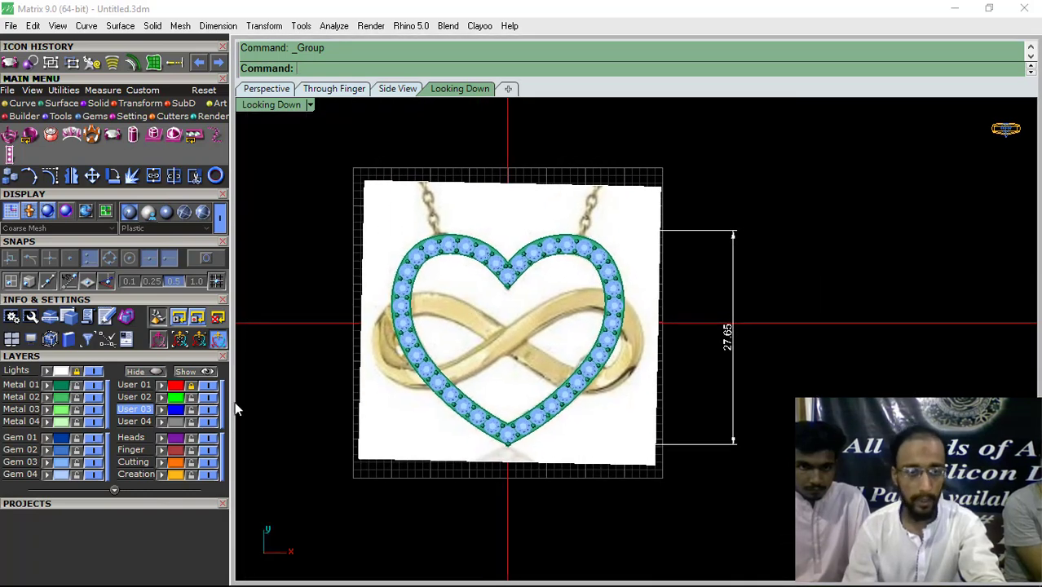
{"action": "left_click", "coordinate": [94, 461]}
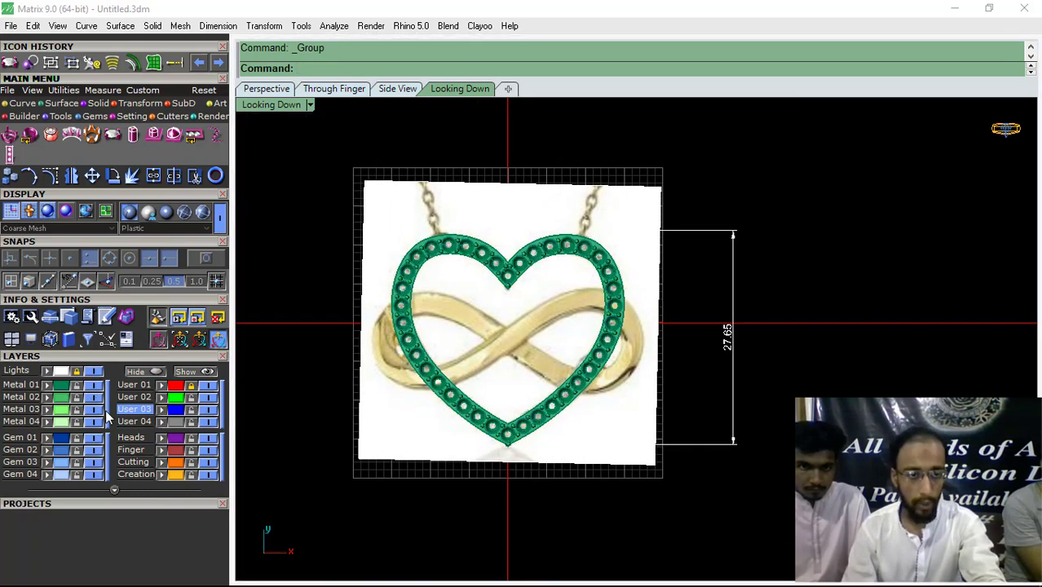
- Hide the Metal 01 layer and start an interpolated curve around the outer edge of the infinity's right loop
{"action": "left_click", "coordinate": [94, 384]}
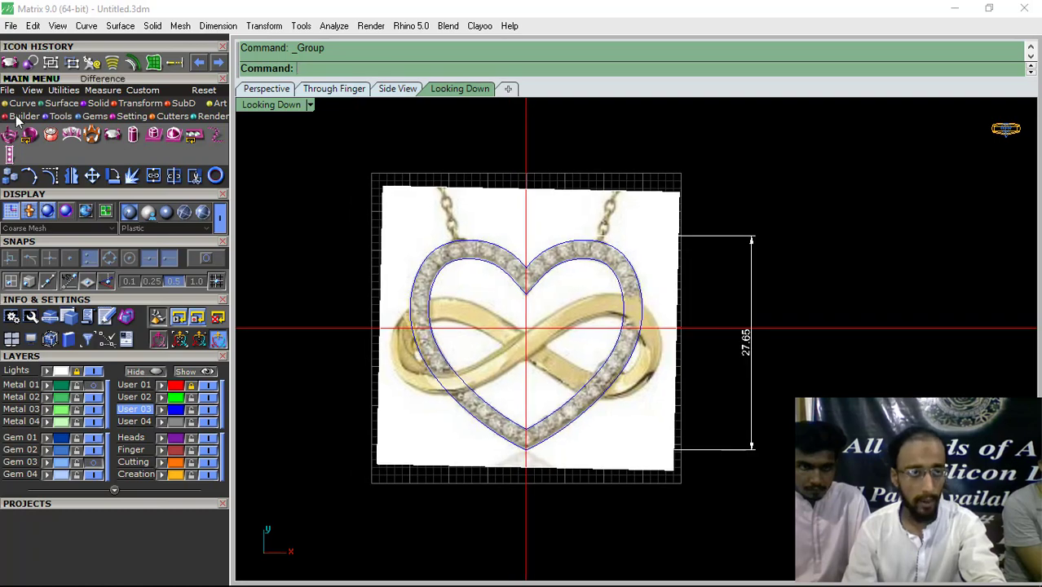
{"action": "left_click", "coordinate": [22, 103]}
{"action": "left_click", "coordinate": [9, 155]}
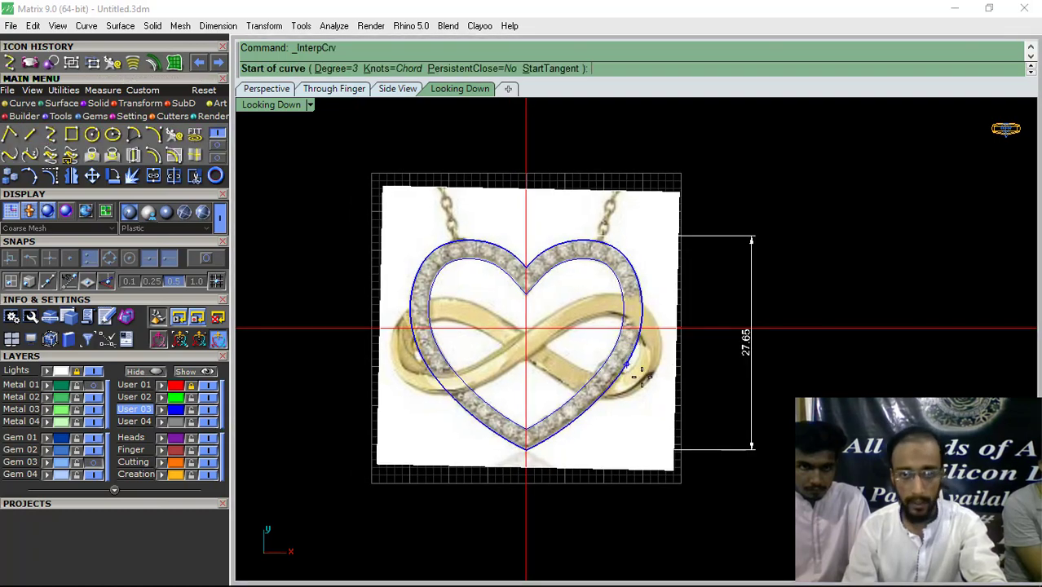
{"action": "scroll", "coordinate": [642, 375], "scroll_direction": "up", "scroll_amount": 5}
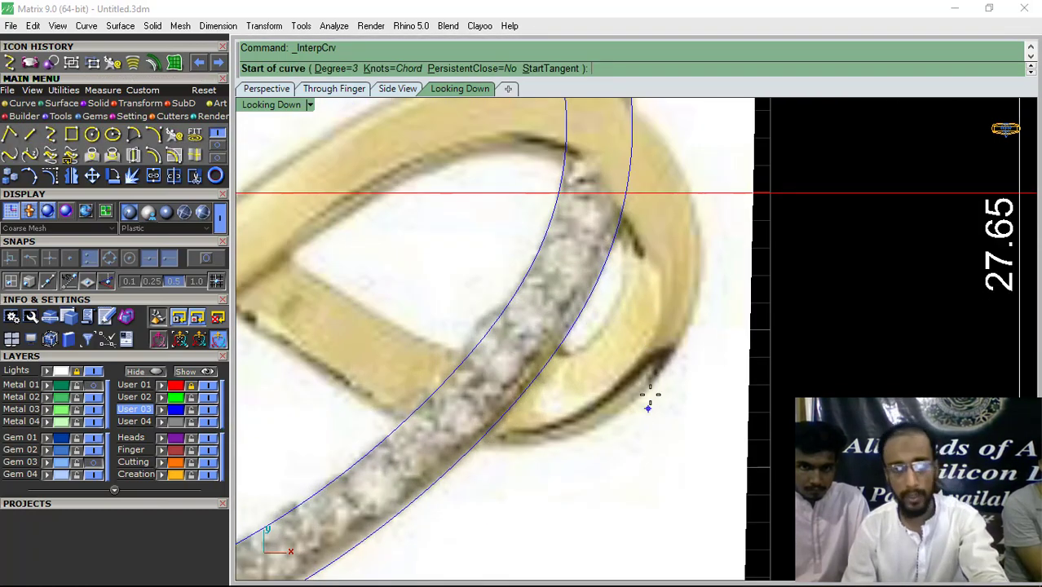
{"action": "left_click", "coordinate": [651, 381]}
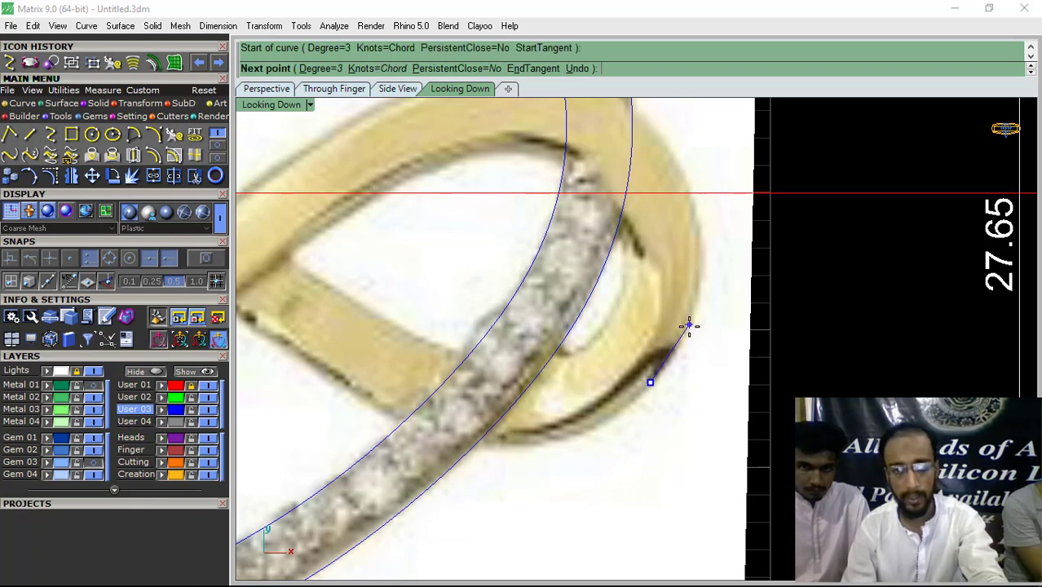
{"action": "left_click", "coordinate": [690, 326]}
{"action": "left_click", "coordinate": [683, 171]}
{"action": "right_click_drag", "start_coordinate": [683, 171], "coordinate": [783, 408]}
{"action": "left_click", "coordinate": [668, 275]}
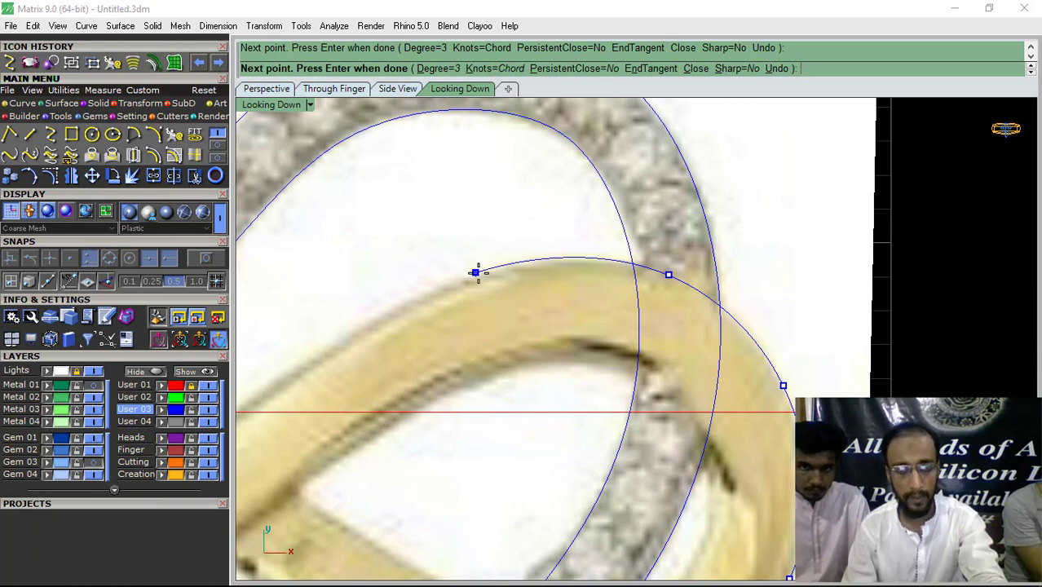
- Continue the curve along the upper edge of the infinity's front band, down through the centre crossing
{"action": "left_click", "coordinate": [475, 272]}
{"action": "scroll", "coordinate": [530, 284], "scroll_direction": "down", "scroll_amount": 3}
{"action": "scroll", "coordinate": [509, 293], "scroll_direction": "up", "scroll_amount": 3}
{"action": "left_click", "coordinate": [507, 296]}
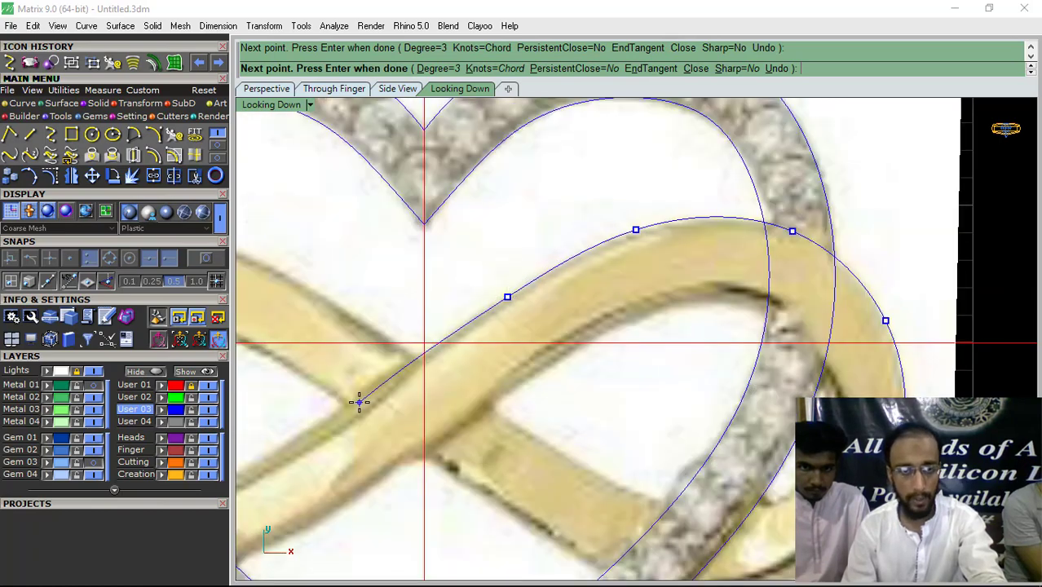
{"action": "left_click", "coordinate": [359, 402]}
{"action": "scroll", "coordinate": [522, 334], "scroll_direction": "down", "scroll_amount": 3}
{"action": "scroll", "coordinate": [494, 348], "scroll_direction": "up", "scroll_amount": 3}
{"action": "left_click", "coordinate": [492, 357]}
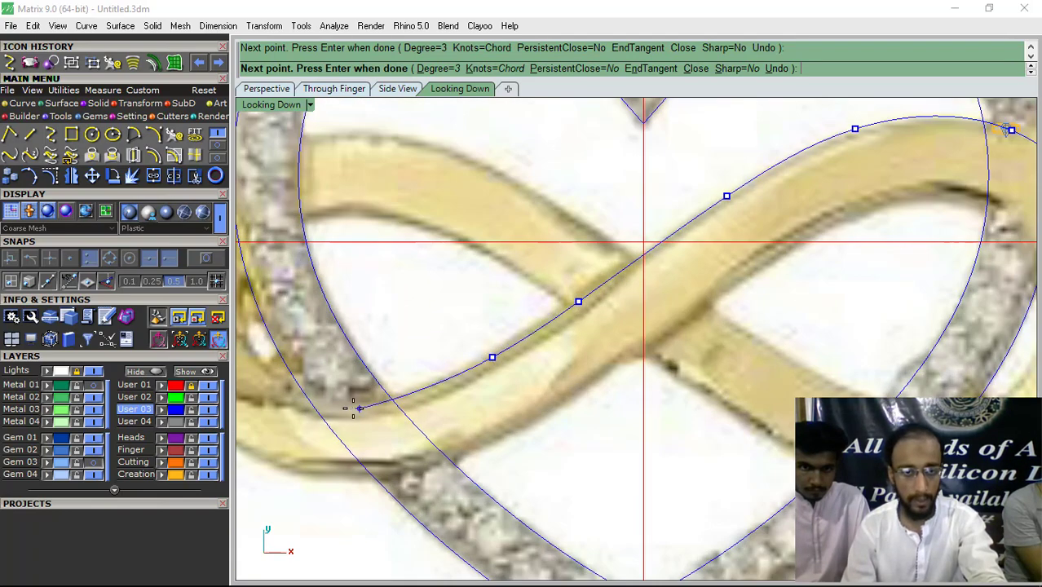
- Carry the curve around the inner bend of the left loop and end it at the loop's upper outer tip
{"action": "left_click", "coordinate": [350, 406]}
{"action": "right_click_drag", "start_coordinate": [350, 405], "coordinate": [480, 439]}
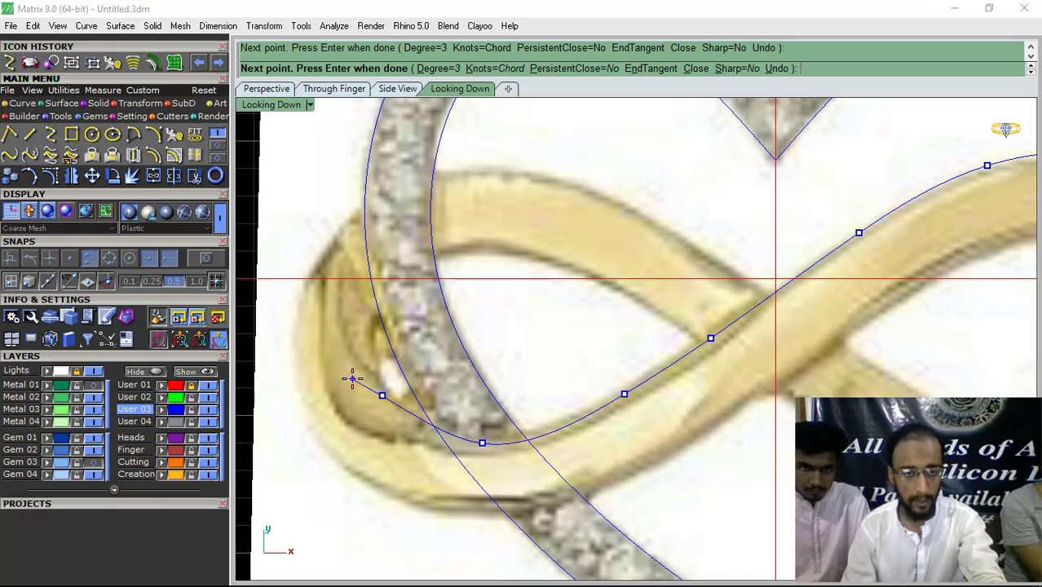
{"action": "scroll", "coordinate": [335, 263], "scroll_direction": "down", "scroll_amount": 2}
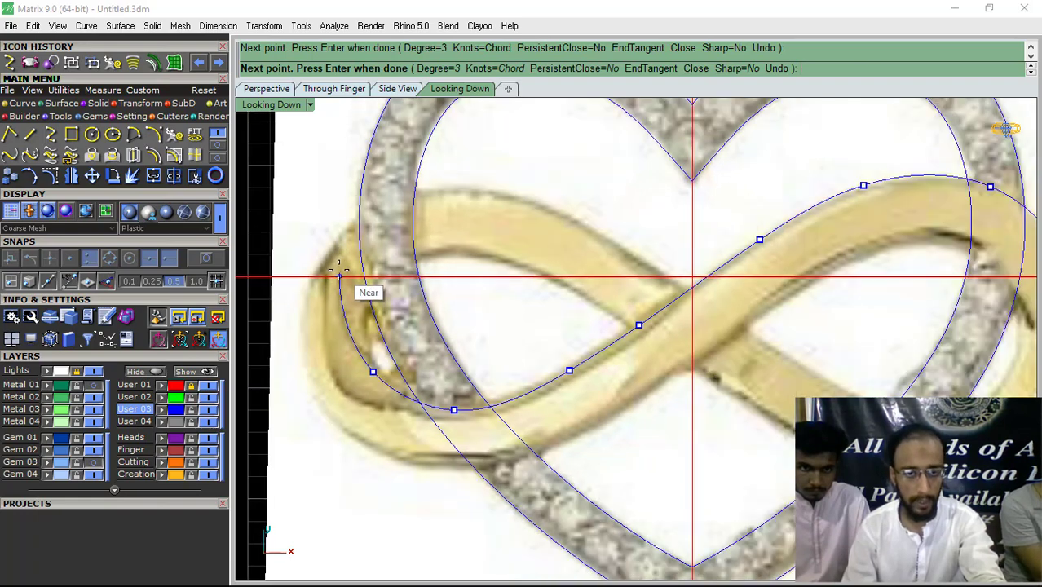
{"action": "scroll", "coordinate": [405, 233], "scroll_direction": "down", "scroll_amount": 2}
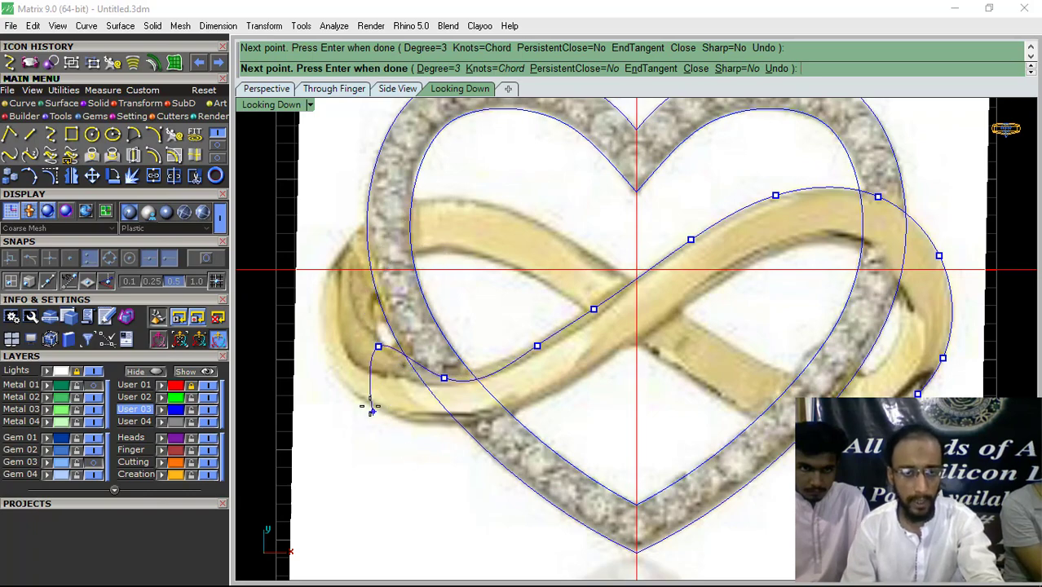
{"action": "scroll", "coordinate": [343, 252], "scroll_direction": "up", "scroll_amount": 3}
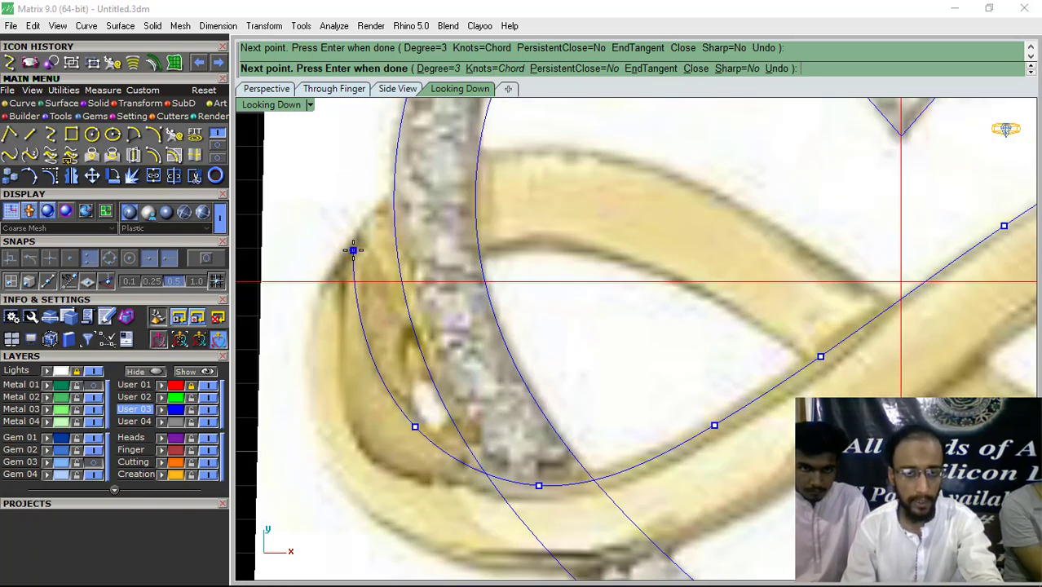
{"action": "right_click", "coordinate": [353, 250]}
- Start a second interpolated curve at the first curve's left end and trace the outer edge of the left loop
{"action": "scroll", "coordinate": [346, 253], "scroll_direction": "down", "scroll_amount": 8}
{"action": "right_click", "coordinate": [346, 305]}
{"action": "left_click", "coordinate": [321, 244]}
{"action": "scroll", "coordinate": [310, 287], "scroll_direction": "up", "scroll_amount": 6}
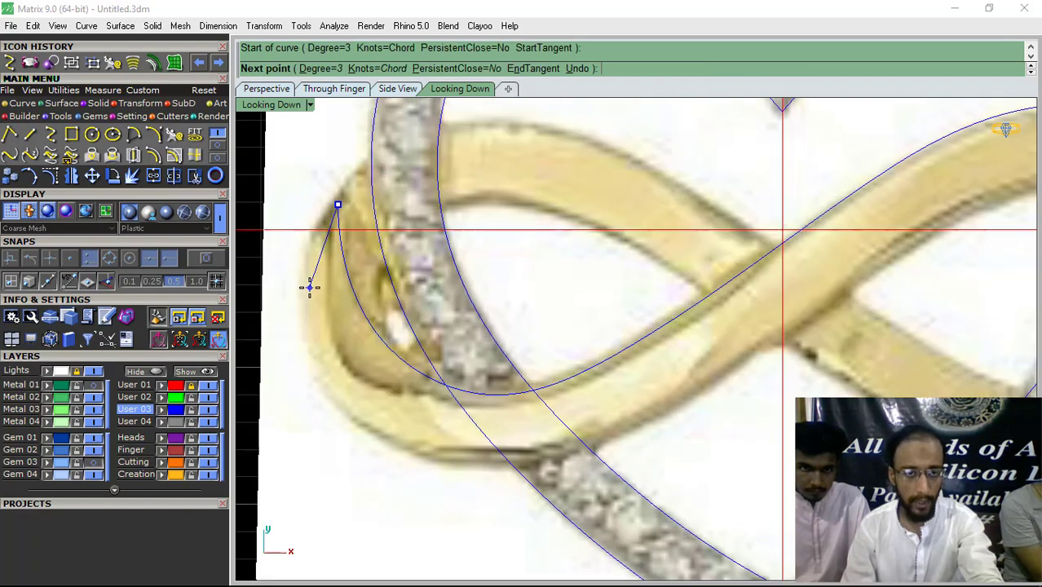
{"action": "left_click", "coordinate": [306, 298]}
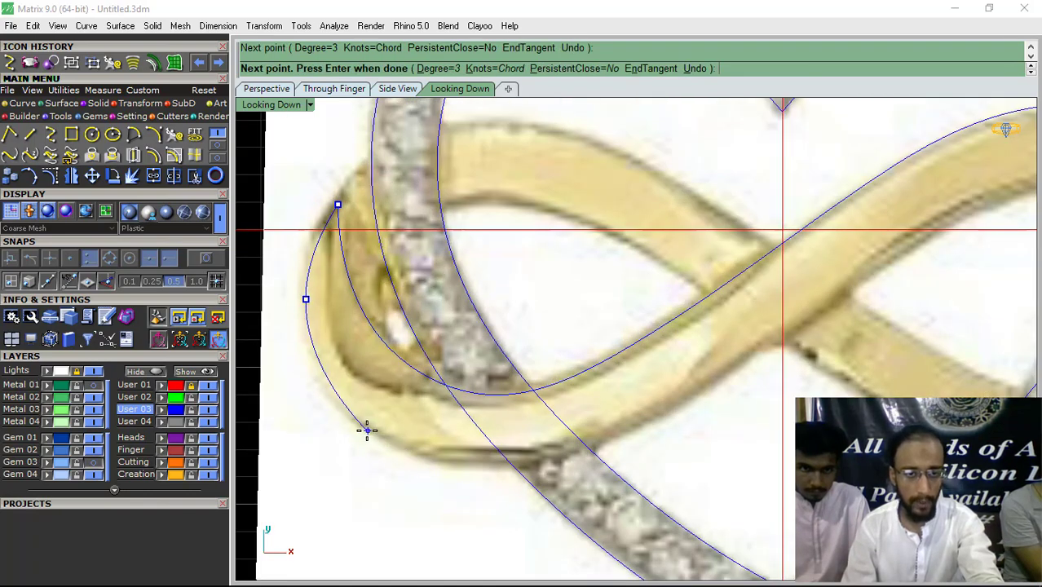
{"action": "left_click", "coordinate": [367, 430]}
{"action": "left_click", "coordinate": [481, 468]}
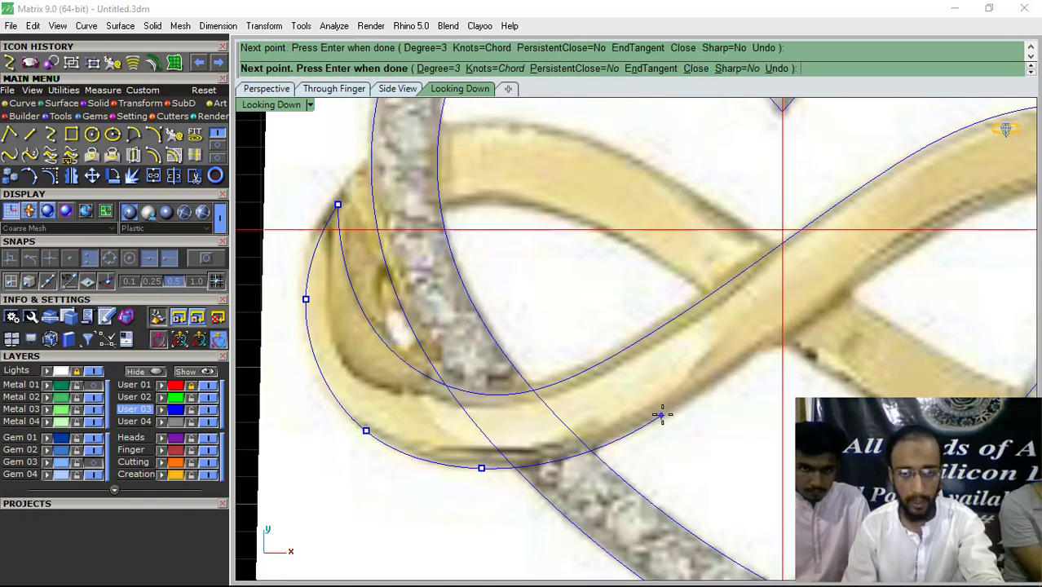
- Continue the second curve along the front band's lower edge, through the crossing to the top inside the right loop
{"action": "scroll", "coordinate": [667, 417], "scroll_direction": "down", "scroll_amount": 3}
{"action": "scroll", "coordinate": [644, 396], "scroll_direction": "up", "scroll_amount": 4}
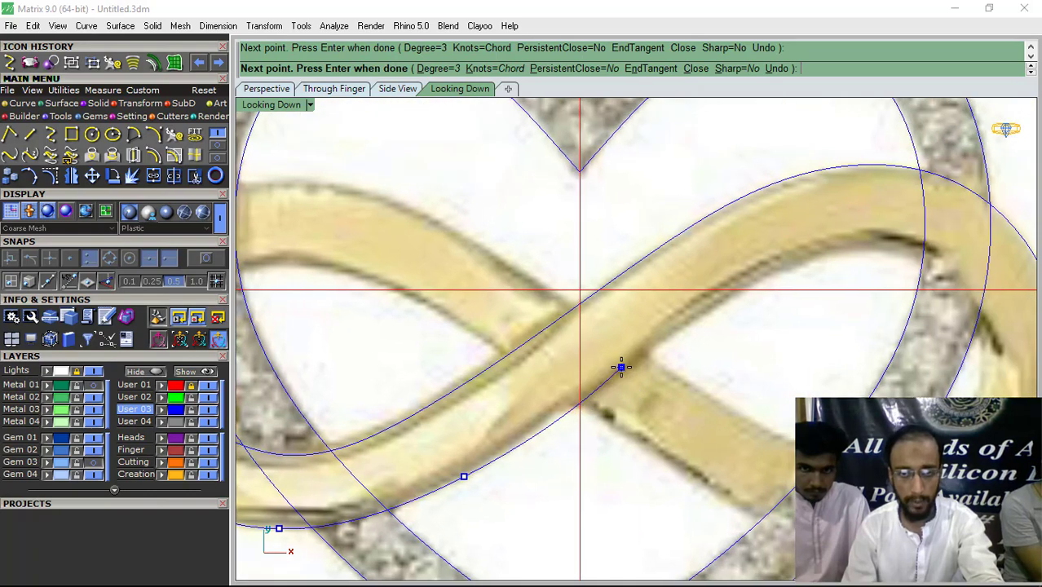
{"action": "left_click", "coordinate": [622, 367]}
{"action": "scroll", "coordinate": [742, 278], "scroll_direction": "up", "scroll_amount": 1}
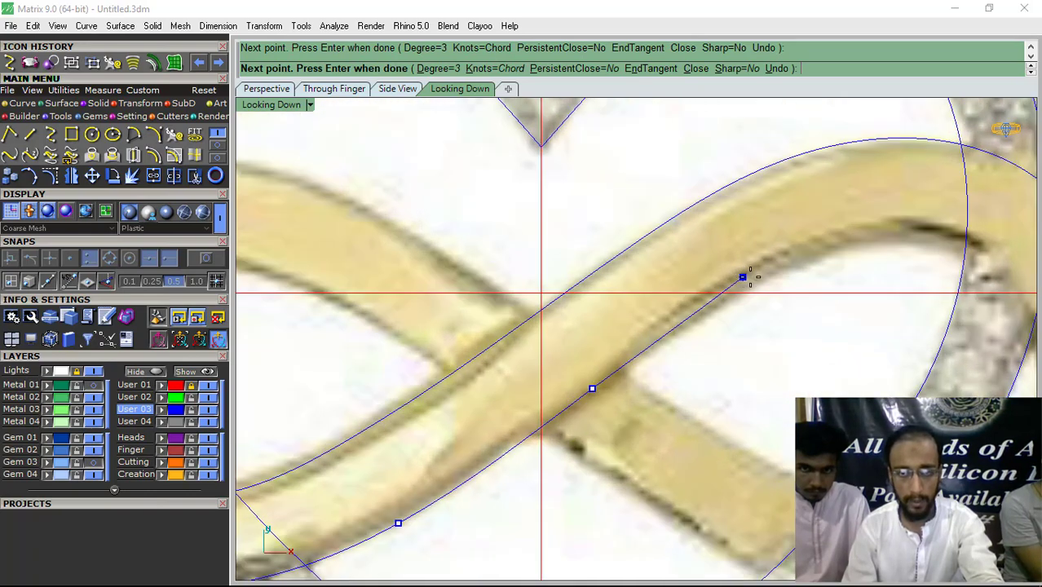
{"action": "left_click", "coordinate": [742, 277]}
{"action": "right_click_drag", "start_coordinate": [804, 277], "coordinate": [592, 309]}
{"action": "left_click", "coordinate": [637, 270]}
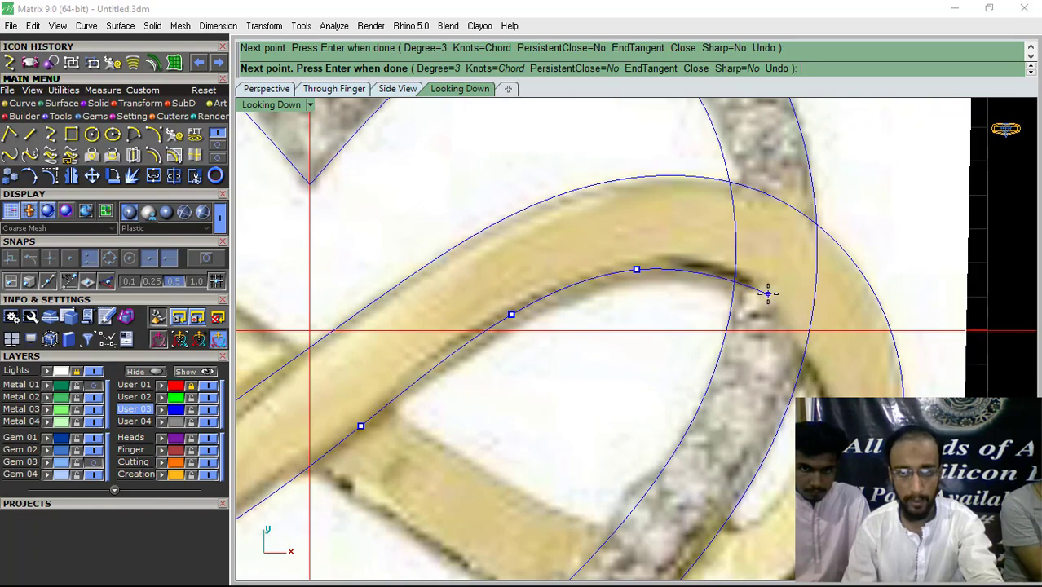
- Finish the second curve down the right loop's inner edge, joining it to the first curve's start point to close the outline
{"action": "left_click", "coordinate": [768, 293]}
{"action": "scroll", "coordinate": [636, 253], "scroll_direction": "down", "scroll_amount": 2}
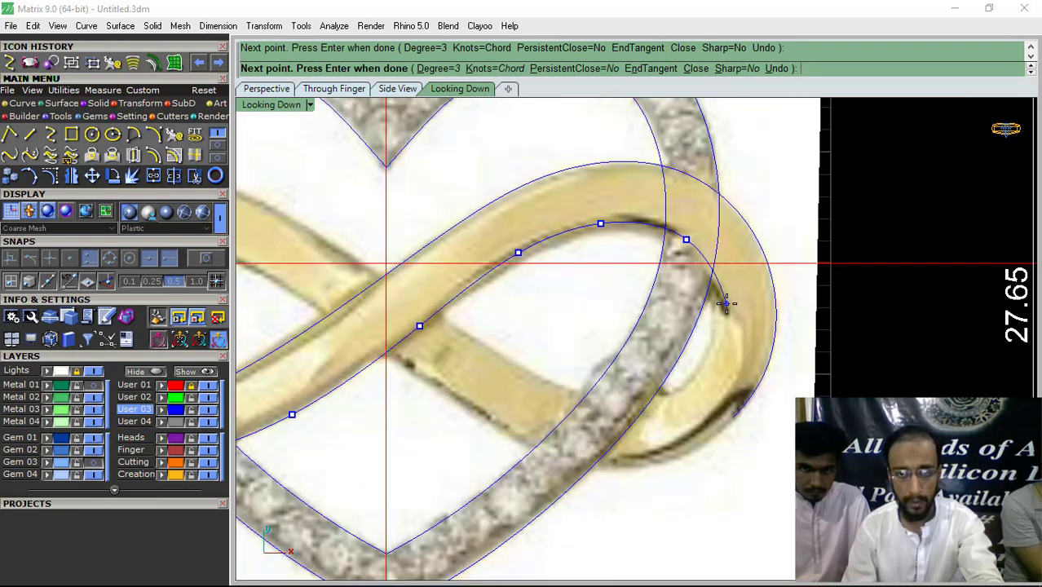
{"action": "left_click", "coordinate": [726, 304]}
{"action": "scroll", "coordinate": [735, 362], "scroll_direction": "up", "scroll_amount": 2}
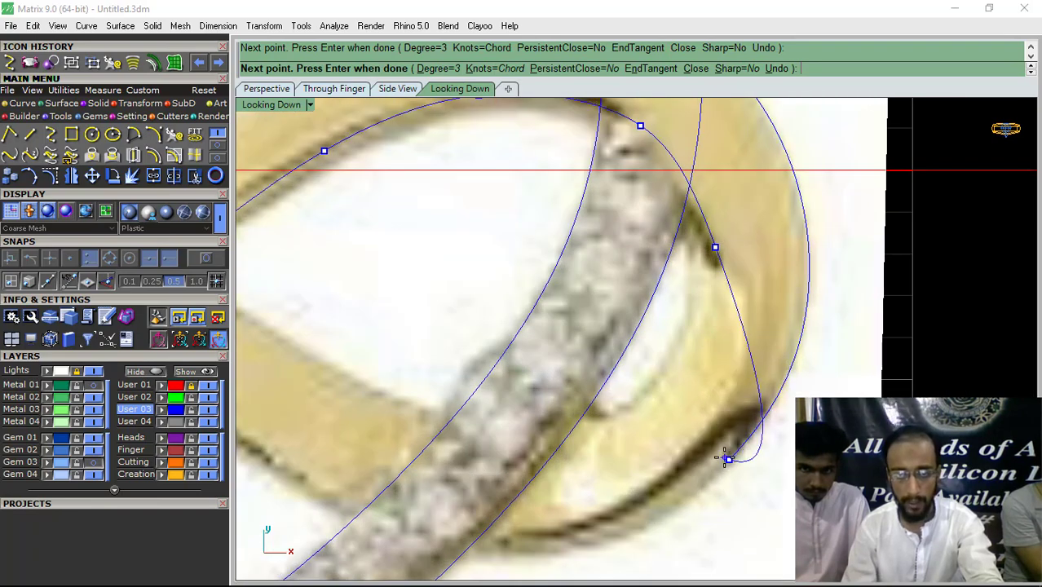
{"action": "right_click", "coordinate": [724, 458]}
{"action": "scroll", "coordinate": [685, 280], "scroll_direction": "down", "scroll_amount": 6}
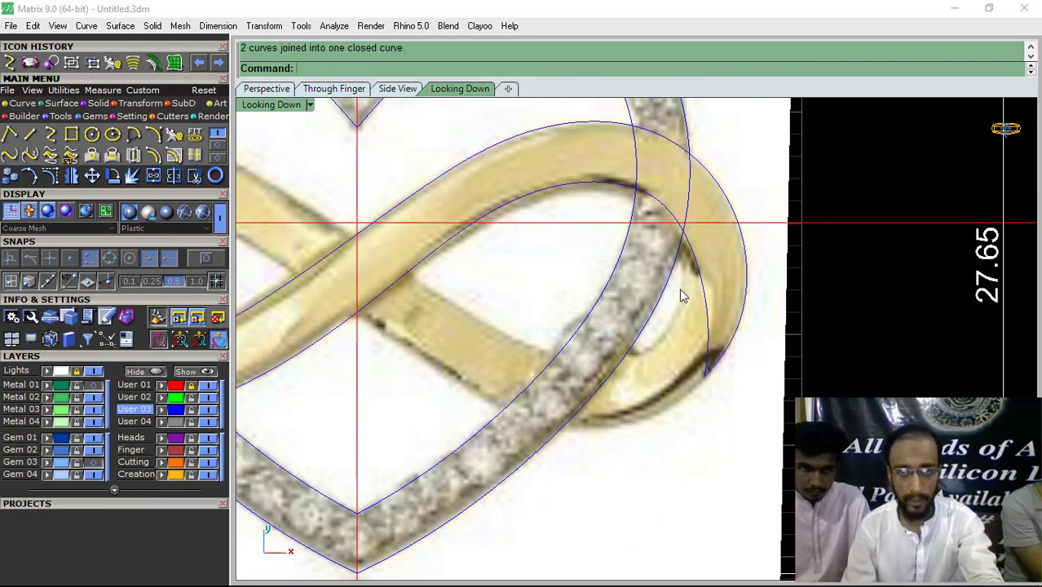
{"action": "scroll", "coordinate": [705, 355], "scroll_direction": "down", "scroll_amount": 2}
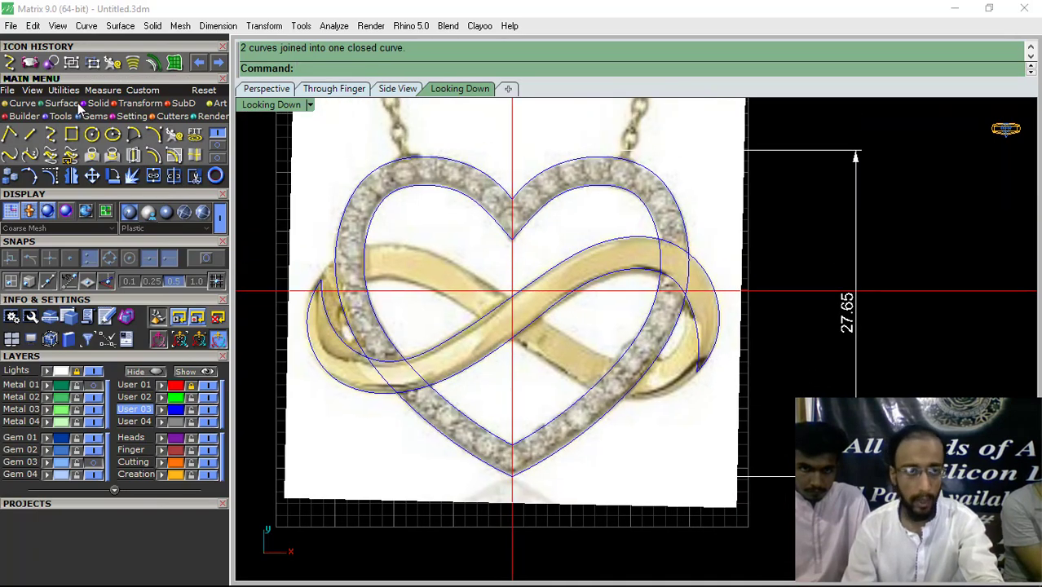
- Turn on object snaps and start an interpolated curve down the right loop's inner edge, replacing its last point with one just past the front band's tip
{"action": "left_click", "coordinate": [51, 135]}
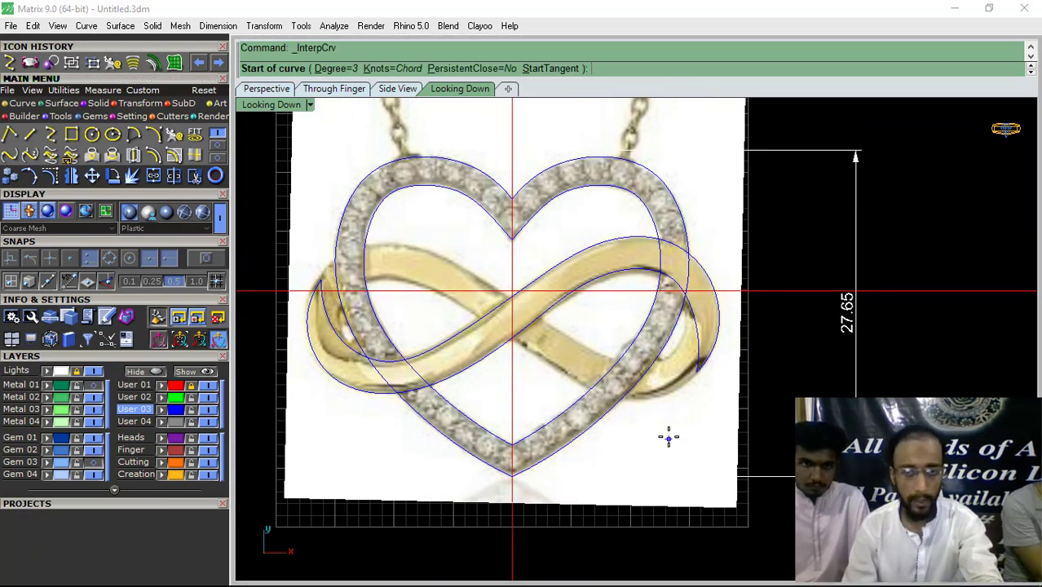
{"action": "scroll", "coordinate": [698, 367], "scroll_direction": "up", "scroll_amount": 3}
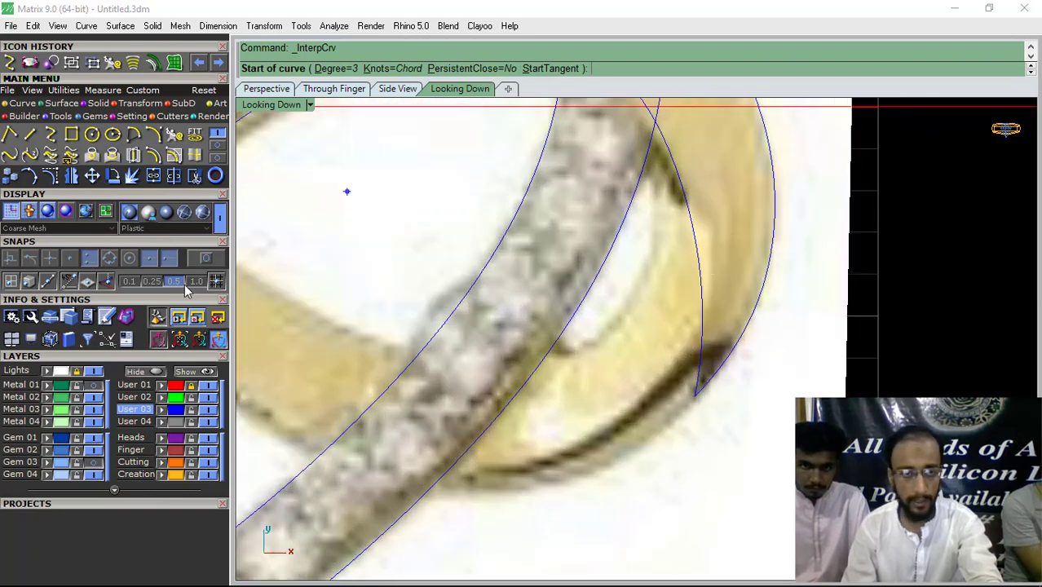
{"action": "left_click", "coordinate": [206, 258]}
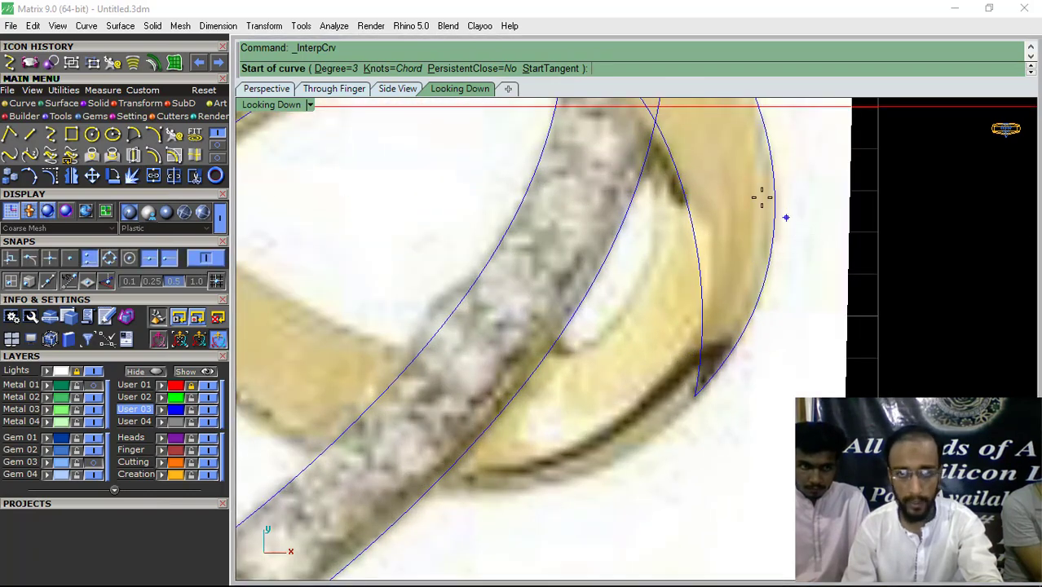
{"action": "left_click", "coordinate": [668, 146]}
{"action": "left_click", "coordinate": [692, 228]}
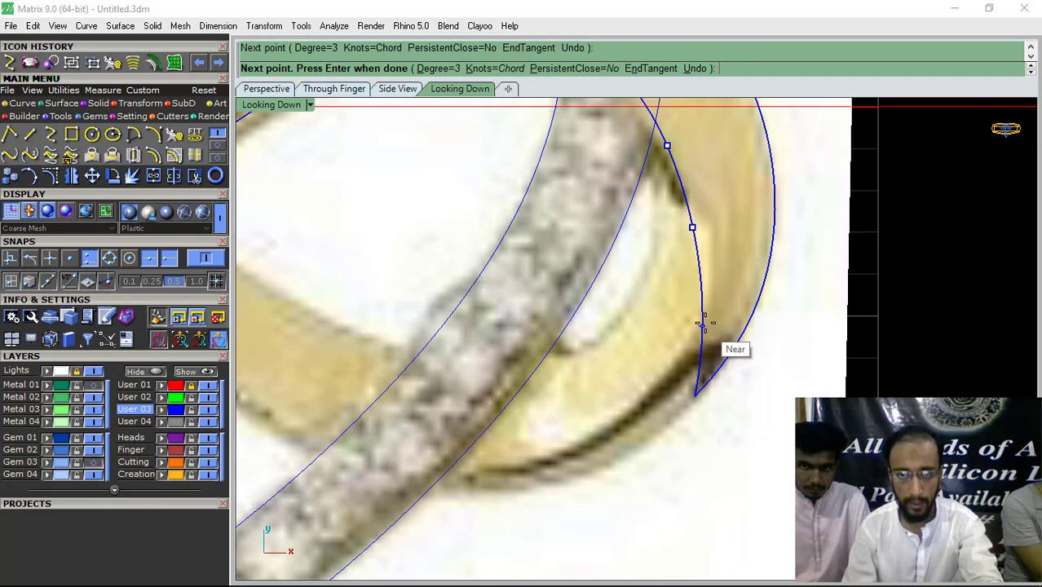
{"action": "left_click", "coordinate": [702, 313]}
{"action": "left_click", "coordinate": [696, 396]}
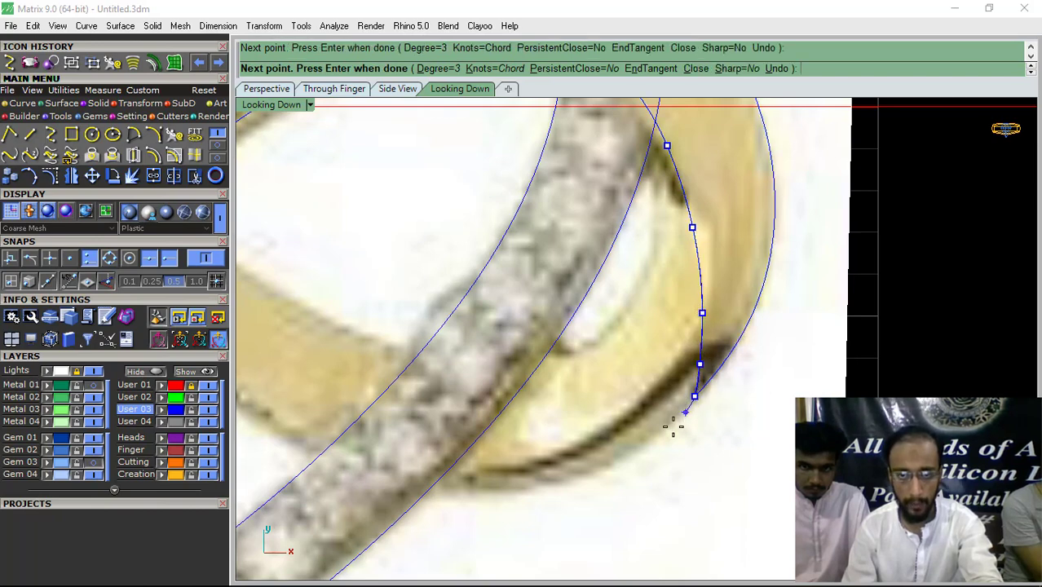
{"action": "left_click", "coordinate": [777, 69]}
{"action": "scroll", "coordinate": [693, 422], "scroll_direction": "up", "scroll_amount": 4}
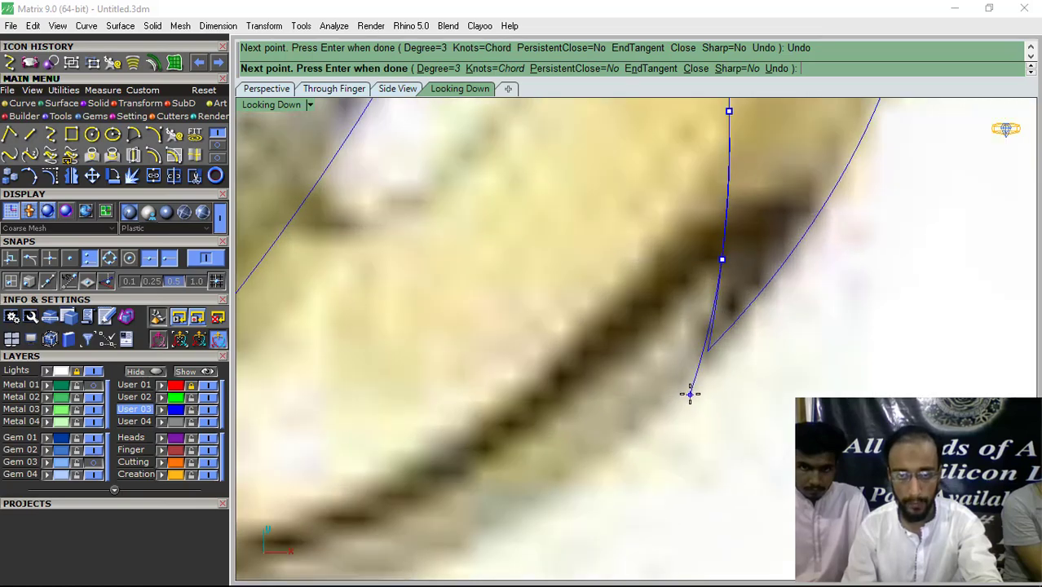
{"action": "left_click", "coordinate": [690, 395]}
- Continue the curve around the bottom of the right loop and along the lower edge of the back band
{"action": "scroll", "coordinate": [653, 412], "scroll_direction": "down", "scroll_amount": 4}
{"action": "left_click", "coordinate": [582, 438]}
{"action": "scroll", "coordinate": [669, 417], "scroll_direction": "down", "scroll_amount": 12}
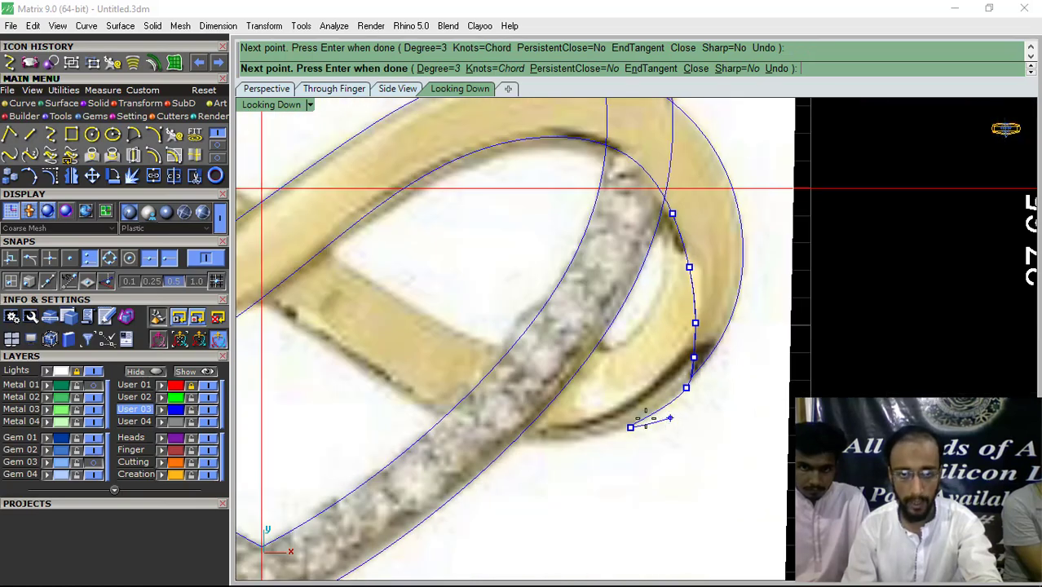
{"action": "scroll", "coordinate": [547, 423], "scroll_direction": "up", "scroll_amount": 6}
{"action": "left_click", "coordinate": [534, 424]}
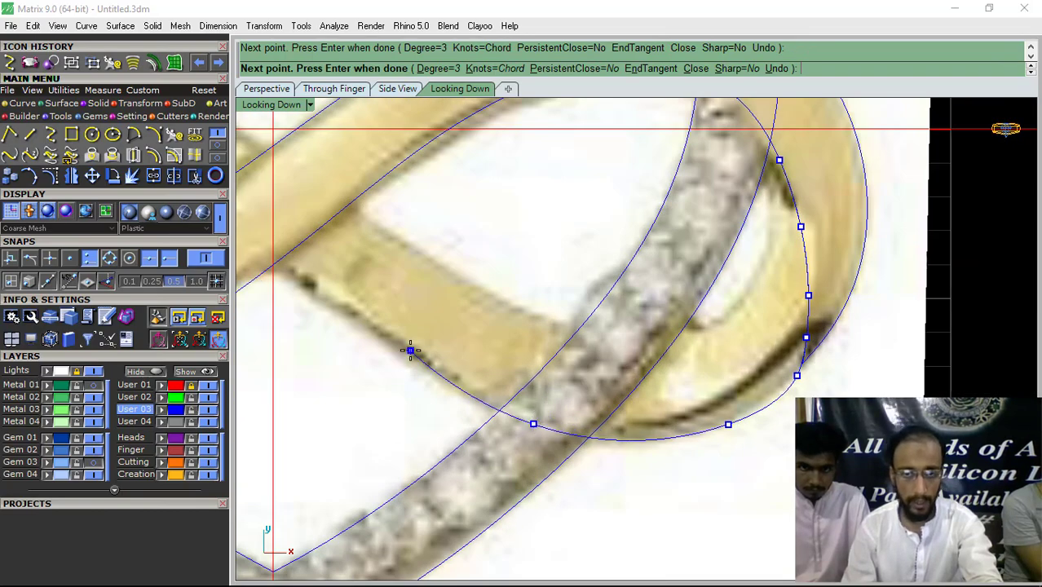
{"action": "left_click", "coordinate": [410, 349]}
{"action": "scroll", "coordinate": [466, 333], "scroll_direction": "down", "scroll_amount": 4}
{"action": "scroll", "coordinate": [489, 374], "scroll_direction": "up", "scroll_amount": 4}
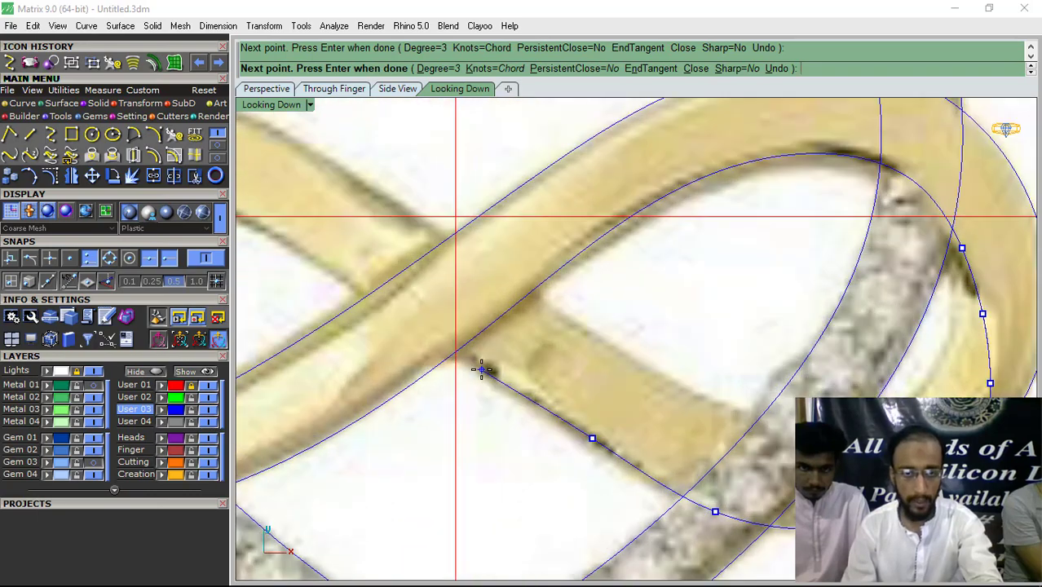
- Extend the curve through the centre crossing and along the back band's lower edge to the left side of the heart
{"action": "left_click", "coordinate": [481, 369]}
{"action": "scroll", "coordinate": [481, 370], "scroll_direction": "down", "scroll_amount": 4}
{"action": "scroll", "coordinate": [469, 353], "scroll_direction": "up", "scroll_amount": 4}
{"action": "left_click", "coordinate": [460, 344]}
{"action": "scroll", "coordinate": [460, 343], "scroll_direction": "down", "scroll_amount": 4}
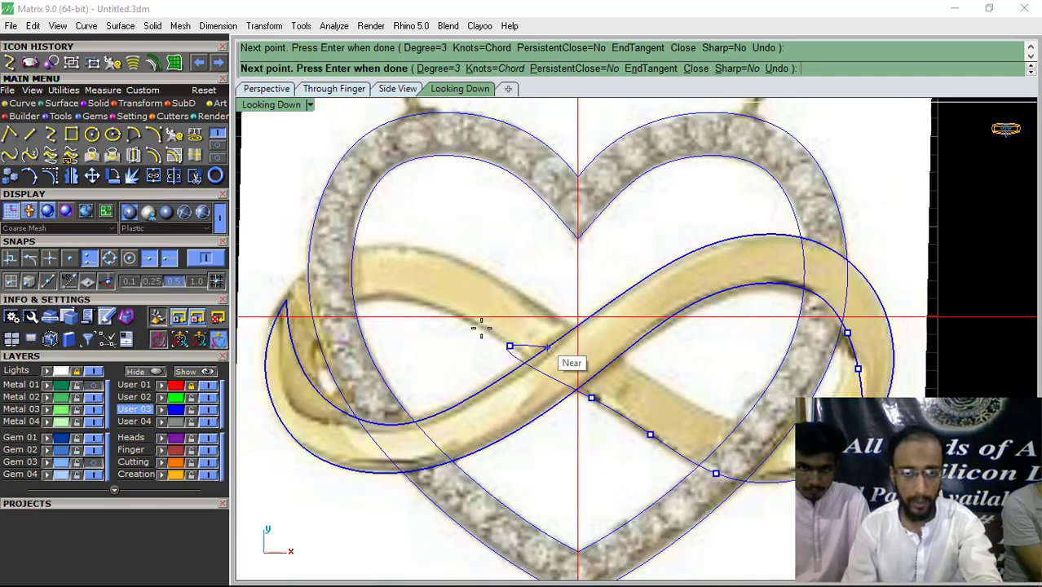
{"action": "scroll", "coordinate": [481, 327], "scroll_direction": "up", "scroll_amount": 4}
{"action": "left_click", "coordinate": [319, 289]}
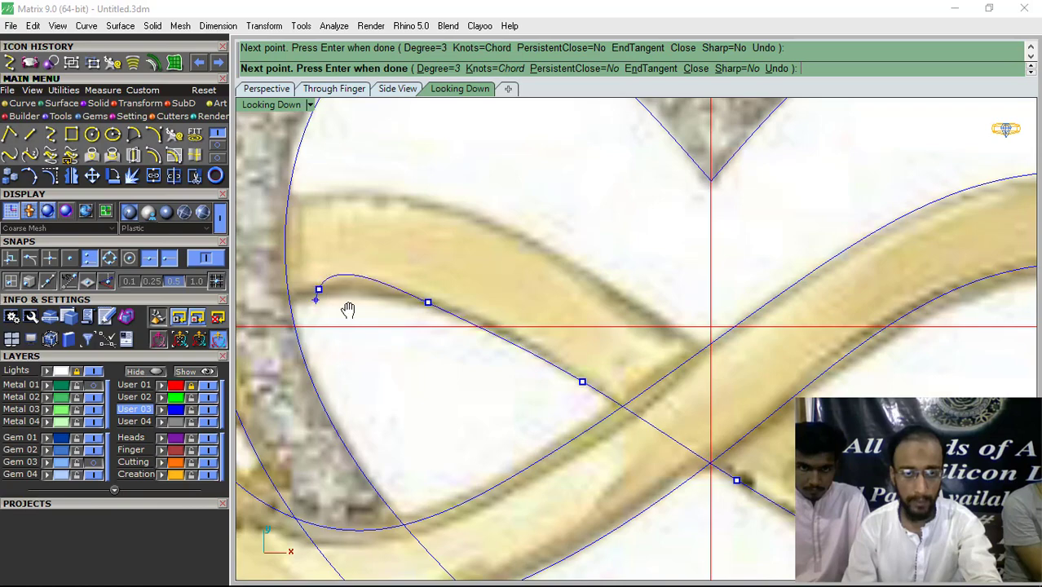
- Trace the inner edge of the left loop and end the curve on the front band's outline
{"action": "right_click_drag", "start_coordinate": [349, 308], "coordinate": [579, 289]}
{"action": "scroll", "coordinate": [465, 316], "scroll_direction": "up", "scroll_amount": 4}
{"action": "left_click", "coordinate": [464, 321]}
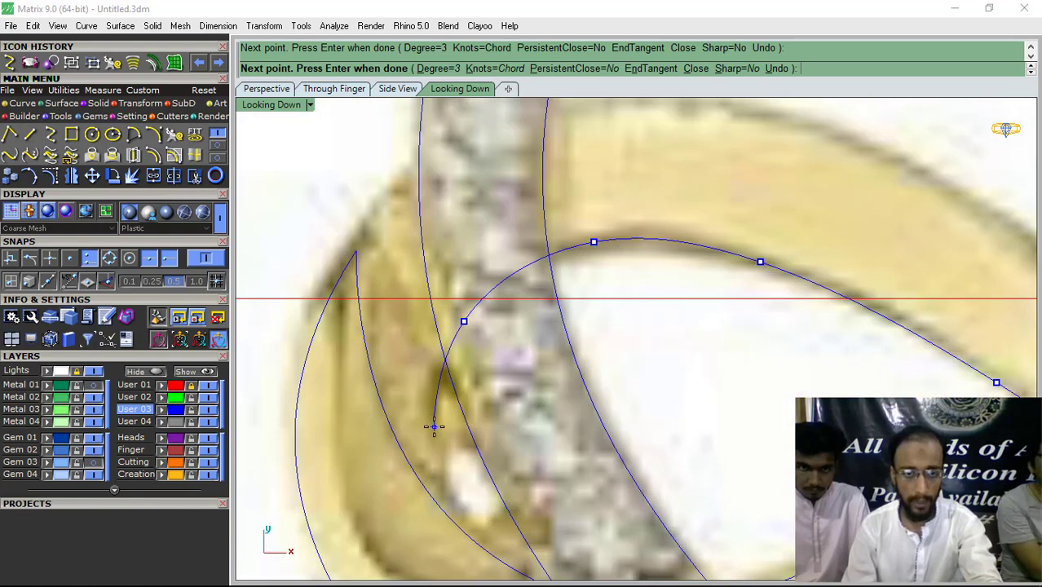
{"action": "left_click", "coordinate": [434, 427]}
{"action": "scroll", "coordinate": [400, 337], "scroll_direction": "down", "scroll_amount": 3}
{"action": "scroll", "coordinate": [428, 401], "scroll_direction": "up", "scroll_amount": 4}
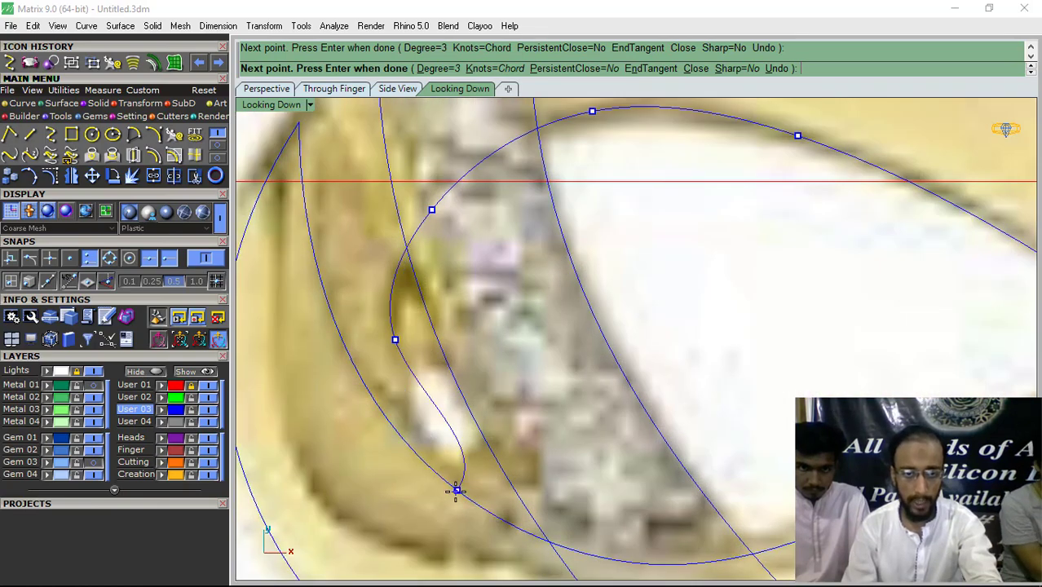
{"action": "right_click", "coordinate": [456, 491]}
{"action": "scroll", "coordinate": [443, 424], "scroll_direction": "down", "scroll_amount": 4}
- Finish the back band's lower-edge curve and turn on its control points
{"action": "scroll", "coordinate": [371, 282], "scroll_direction": "down", "scroll_amount": 7}
{"action": "right_click_drag", "start_coordinate": [580, 355], "coordinate": [525, 338]}
{"action": "scroll", "coordinate": [785, 383], "scroll_direction": "up", "scroll_amount": 6}
{"action": "left_click_drag", "start_coordinate": [868, 383], "coordinate": [809, 431]}
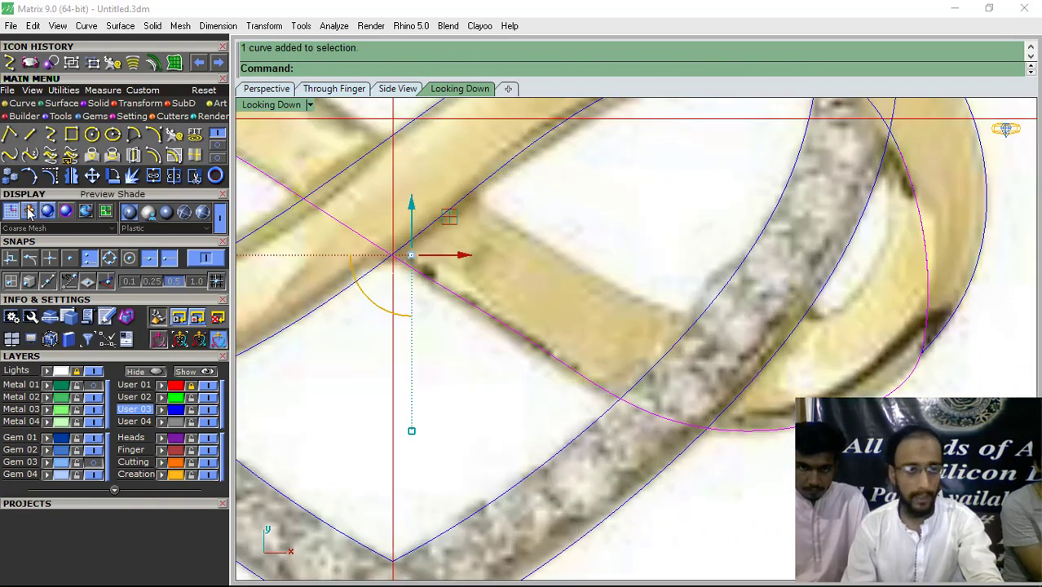
{"action": "left_click", "coordinate": [51, 177]}
- Try moving the control point beneath the bottom of the right loop slightly down and outward
{"action": "right_click_drag", "start_coordinate": [696, 364], "coordinate": [544, 301]}
{"action": "scroll", "coordinate": [686, 365], "scroll_direction": "up", "scroll_amount": 2}
{"action": "left_click_drag", "start_coordinate": [695, 344], "coordinate": [636, 430]}
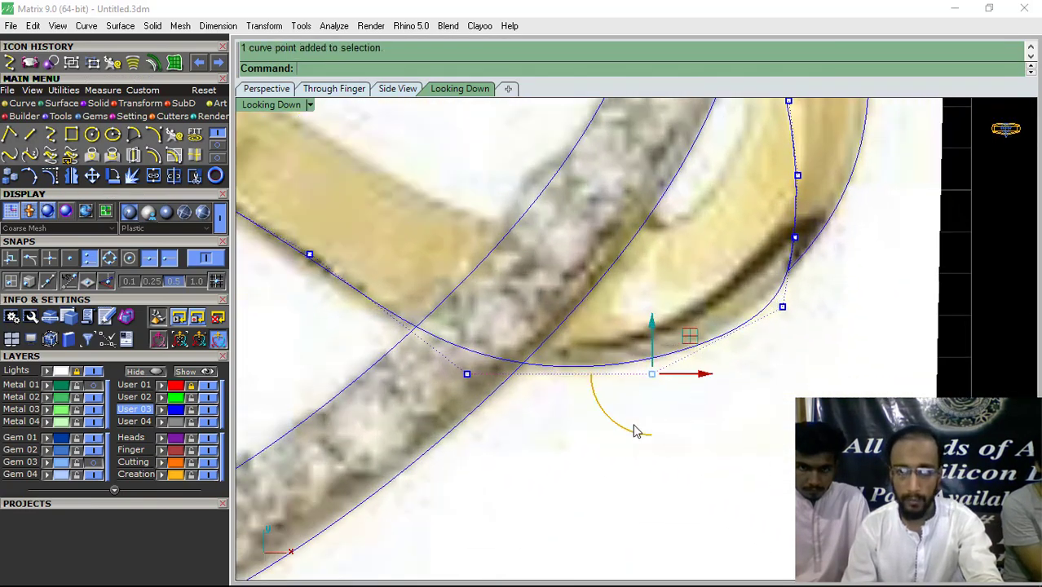
{"action": "left_click_drag", "start_coordinate": [685, 348], "coordinate": [696, 359]}
{"action": "left_click", "coordinate": [746, 371]}
{"action": "scroll", "coordinate": [795, 367], "scroll_direction": "down", "scroll_amount": 4}
{"action": "right_click_drag", "start_coordinate": [799, 365], "coordinate": [763, 370]}
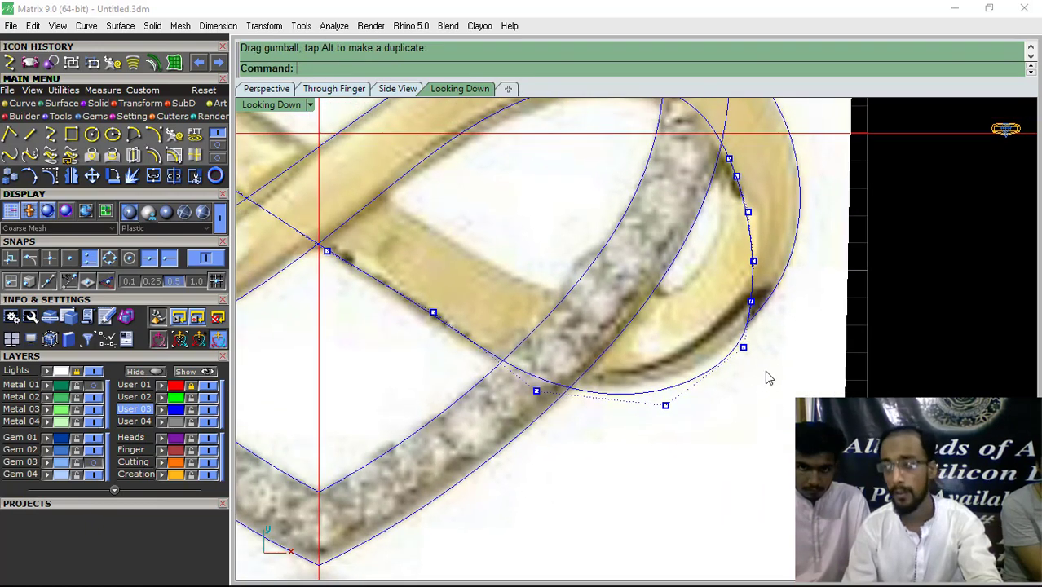
{"action": "scroll", "coordinate": [764, 372], "scroll_direction": "down", "scroll_amount": 4}
{"action": "scroll", "coordinate": [723, 368], "scroll_direction": "up", "scroll_amount": 5}
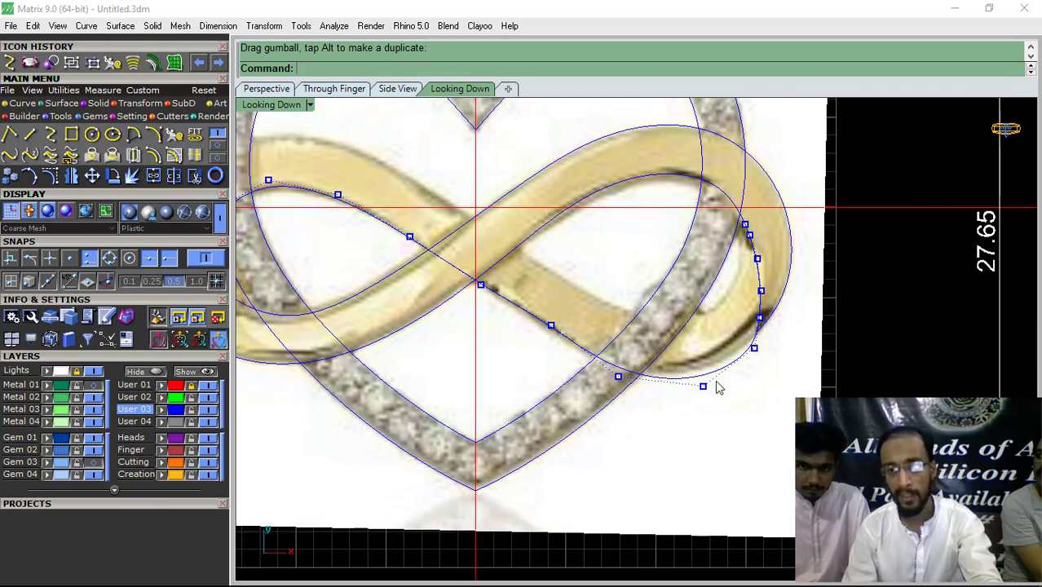
{"action": "left_click_drag", "start_coordinate": [685, 429], "coordinate": [728, 403]}
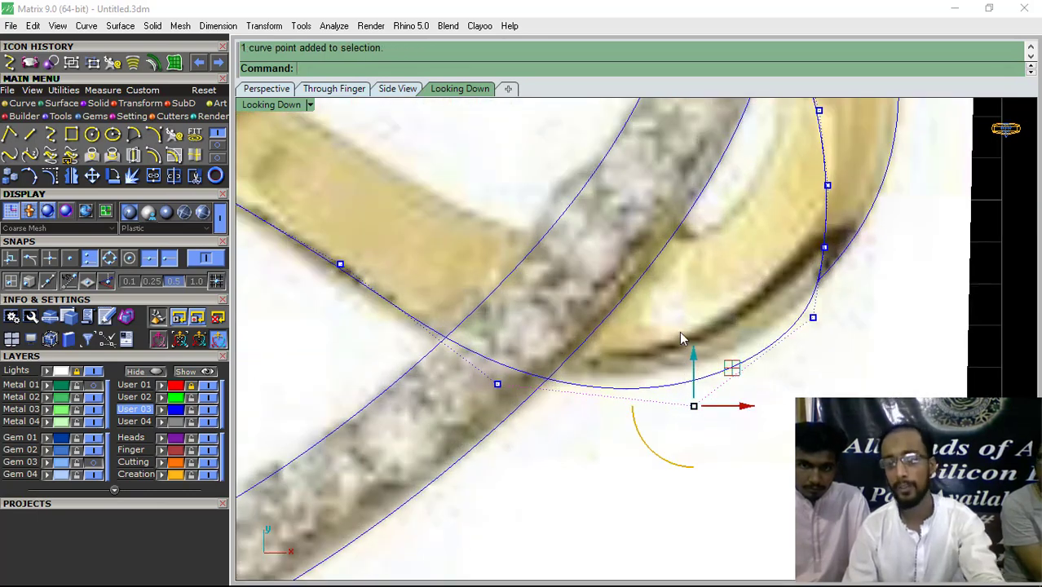
{"action": "left_click", "coordinate": [733, 368]}
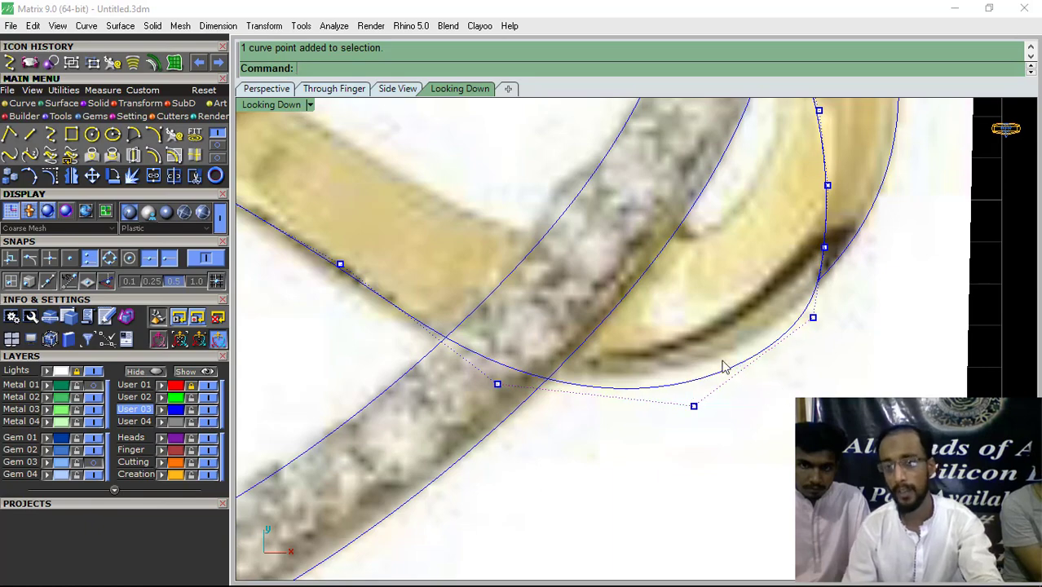
- Compare the curve with the reference picture hidden and shown, and undo the last control point move
{"action": "scroll", "coordinate": [687, 338], "scroll_direction": "down", "scroll_amount": 6}
{"action": "left_click", "coordinate": [95, 374]}
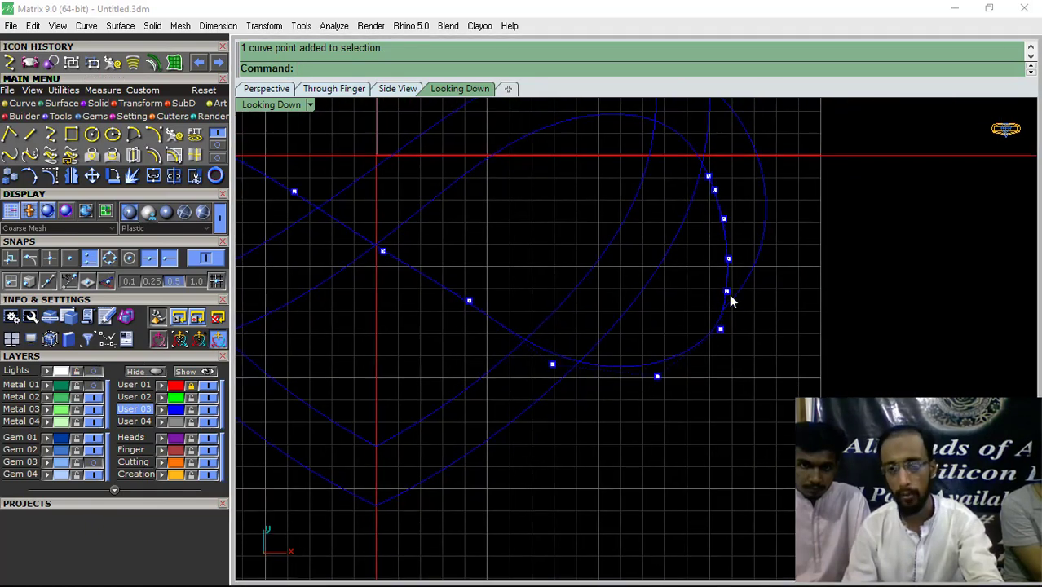
{"action": "scroll", "coordinate": [724, 333], "scroll_direction": "up", "scroll_amount": 3}
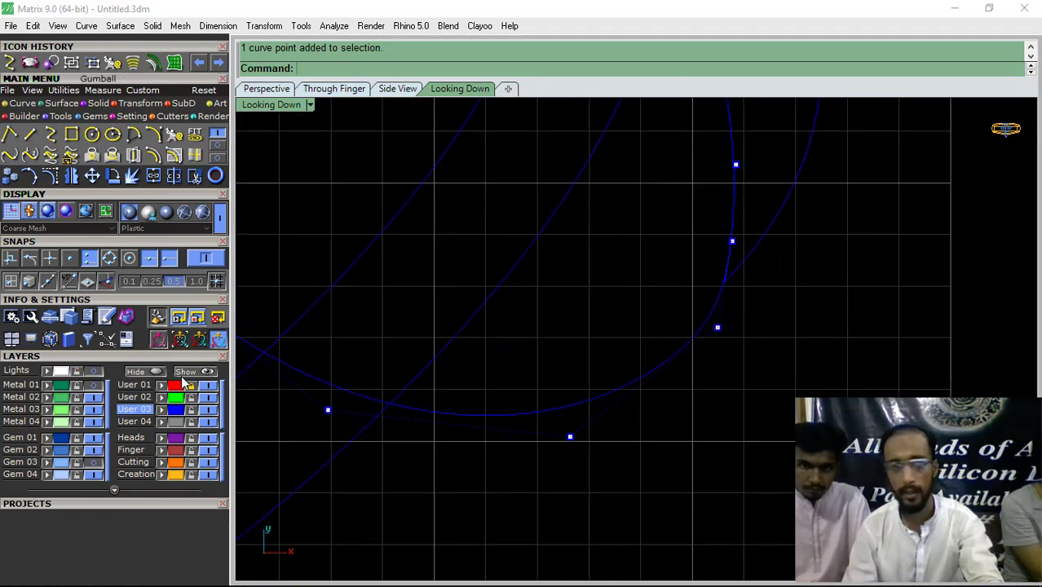
{"action": "left_click", "coordinate": [77, 373]}
{"action": "left_click", "coordinate": [94, 372]}
{"action": "scroll", "coordinate": [665, 290], "scroll_direction": "down", "scroll_amount": 4}
{"action": "key", "text": "ctrl+z"}
{"action": "right_click_drag", "start_coordinate": [696, 323], "coordinate": [726, 358]}
{"action": "left_click", "coordinate": [761, 367]}
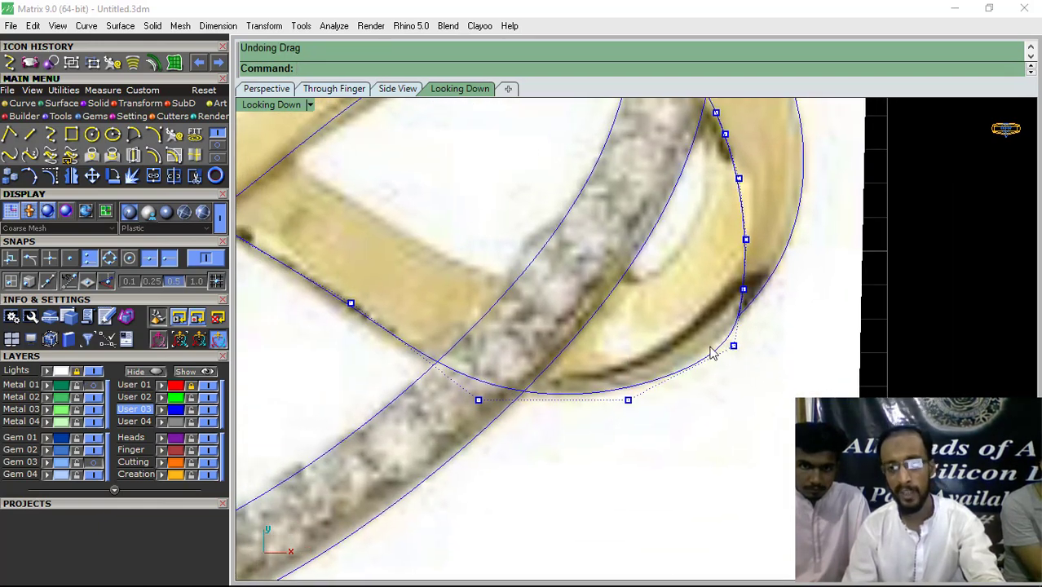
- With the reference picture temporarily hidden, move the control point beneath the right loop slightly down and to the right
{"action": "left_click", "coordinate": [97, 372]}
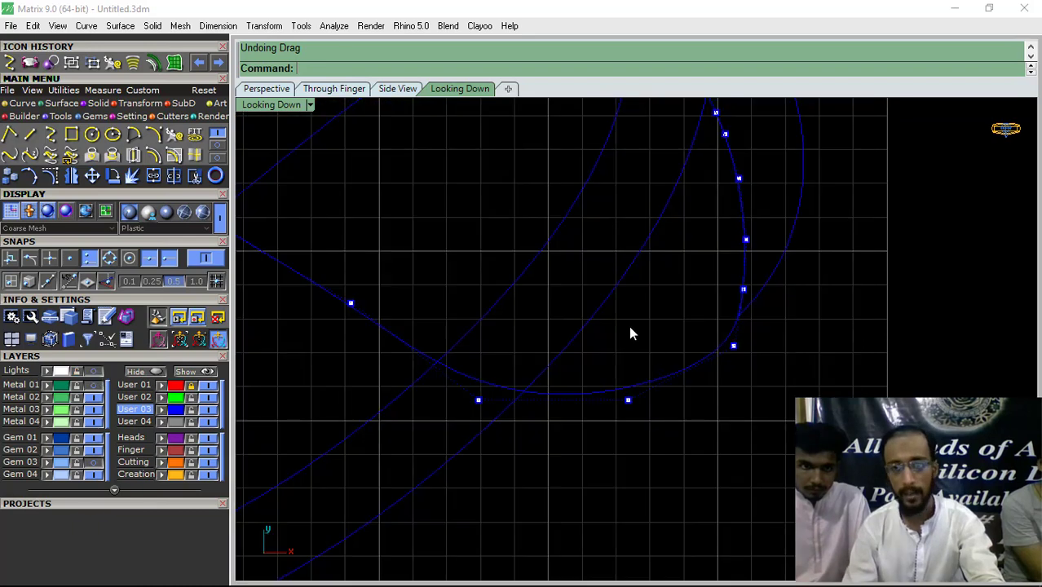
{"action": "right_click_drag", "start_coordinate": [688, 357], "coordinate": [710, 375]}
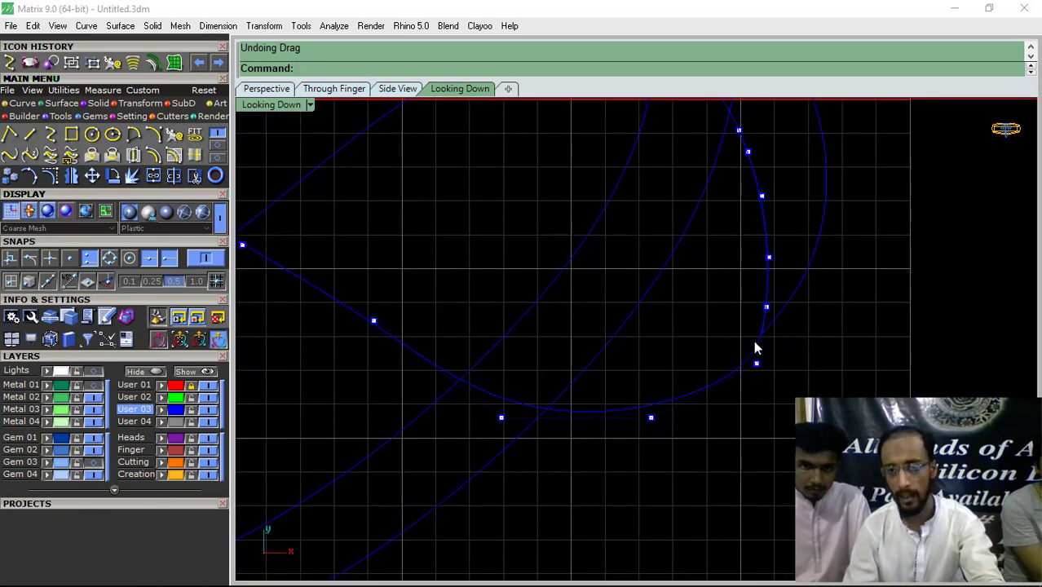
{"action": "left_click", "coordinate": [651, 419]}
{"action": "left_click_drag", "start_coordinate": [687, 391], "coordinate": [698, 416]}
{"action": "key", "text": "Escape"}
{"action": "scroll", "coordinate": [764, 356], "scroll_direction": "up", "scroll_amount": 5}
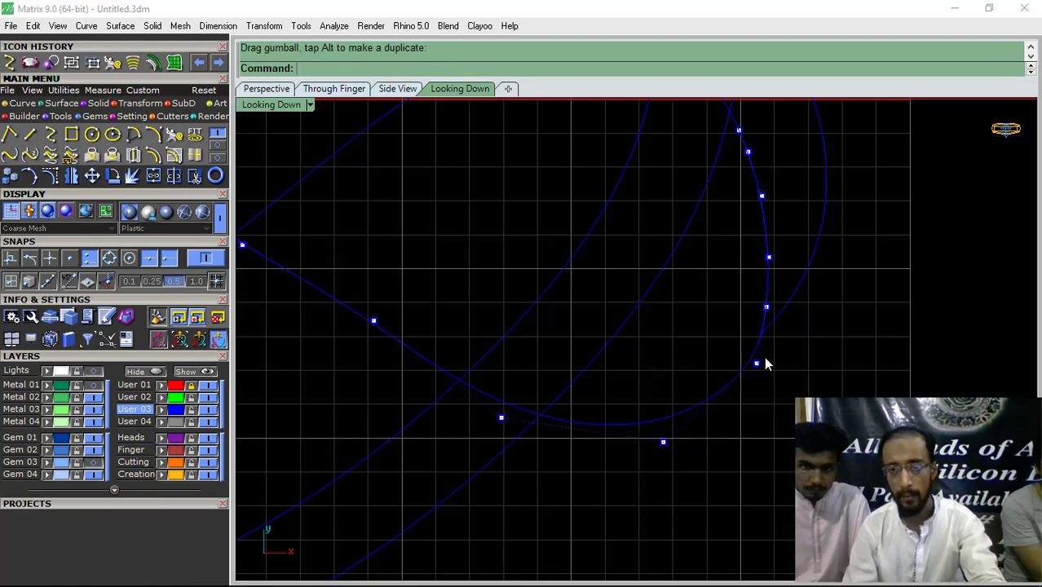
{"action": "left_click", "coordinate": [93, 372]}
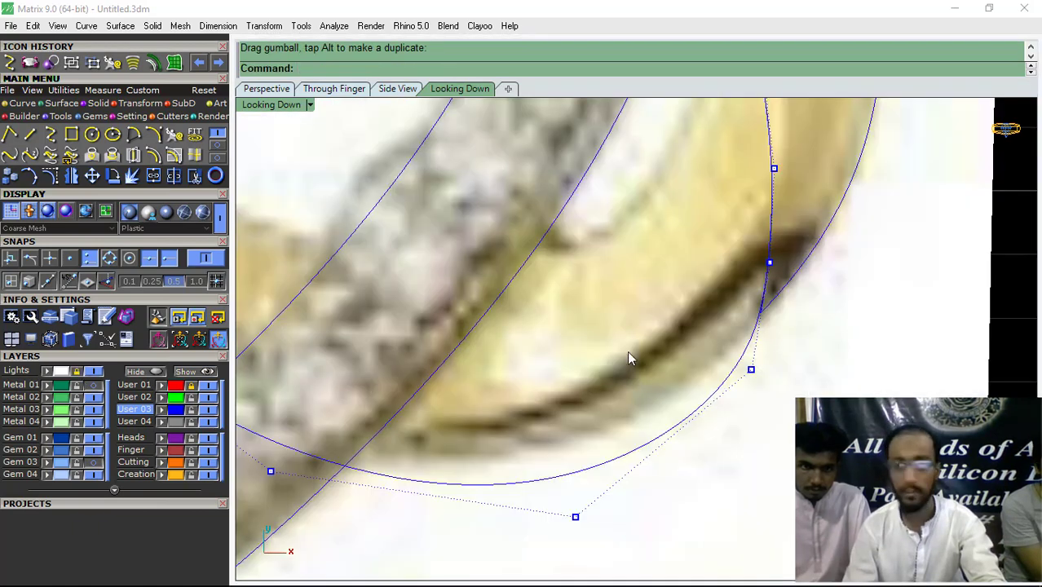
- Start an interpolated curve at the back band curve's left end and trace the front band's inner edge up to its pointed tip
{"action": "scroll", "coordinate": [641, 341], "scroll_direction": "down", "scroll_amount": 8}
{"action": "right_click_drag", "start_coordinate": [525, 286], "coordinate": [649, 325]}
{"action": "scroll", "coordinate": [675, 319], "scroll_direction": "down", "scroll_amount": 5}
{"action": "scroll", "coordinate": [524, 327], "scroll_direction": "up", "scroll_amount": 4}
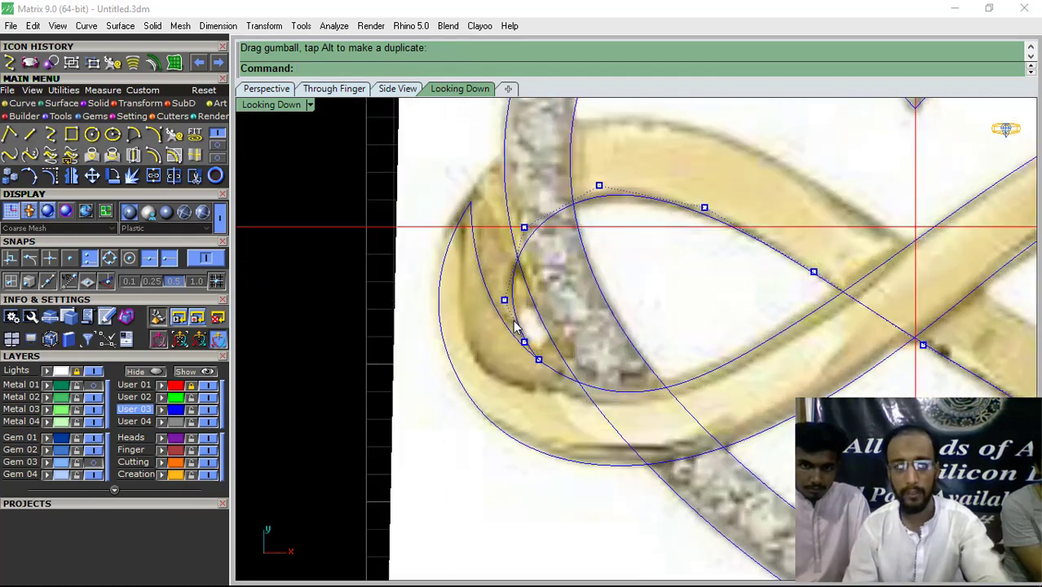
{"action": "left_click", "coordinate": [10, 63]}
{"action": "left_click", "coordinate": [537, 358]}
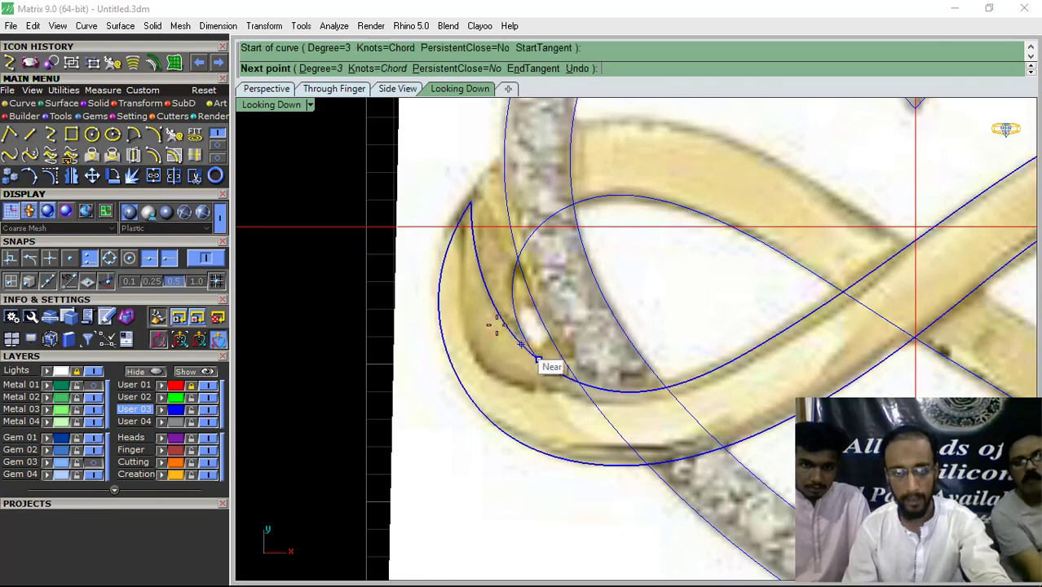
{"action": "left_click", "coordinate": [502, 323]}
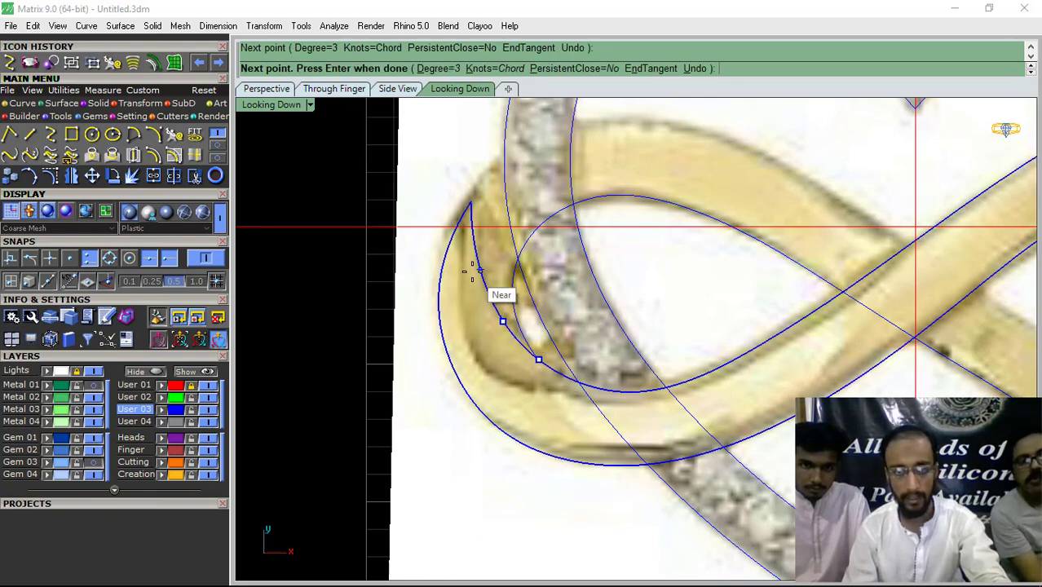
{"action": "left_click", "coordinate": [476, 270]}
{"action": "right_click_drag", "start_coordinate": [471, 263], "coordinate": [481, 381]}
{"action": "scroll", "coordinate": [481, 359], "scroll_direction": "up", "scroll_amount": 3}
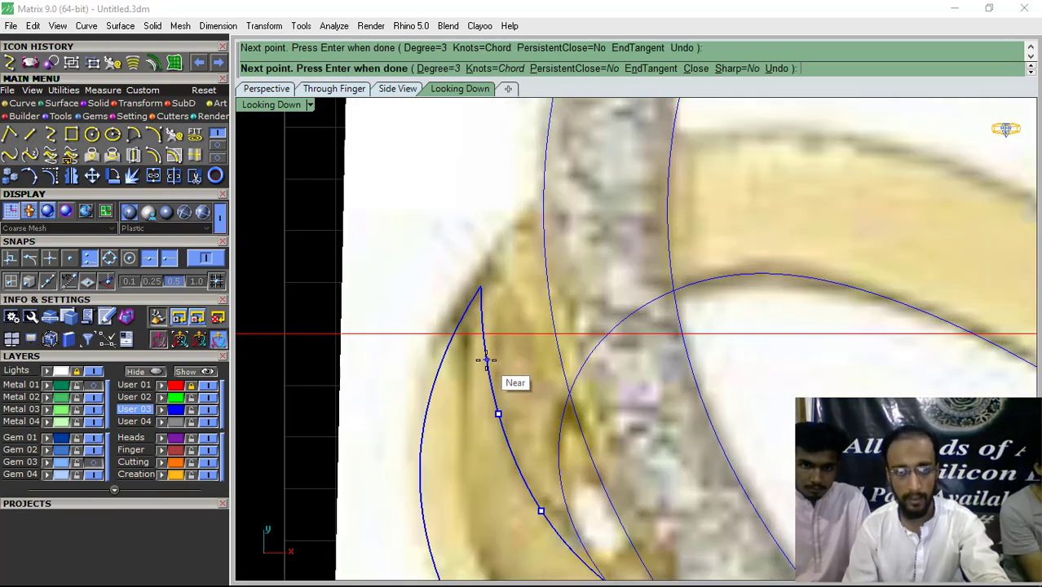
{"action": "left_click", "coordinate": [482, 358]}
{"action": "left_click", "coordinate": [481, 283]}
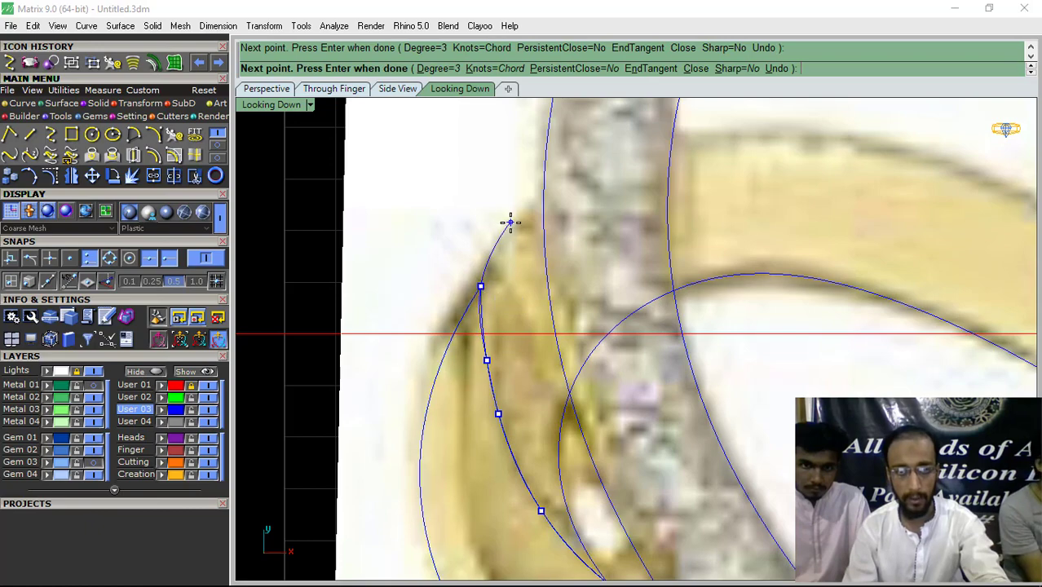
- Continue the curve over the top of the left loop along the back band's upper edge to the centre crossing
{"action": "left_click", "coordinate": [607, 151]}
{"action": "scroll", "coordinate": [647, 179], "scroll_direction": "down", "scroll_amount": 3}
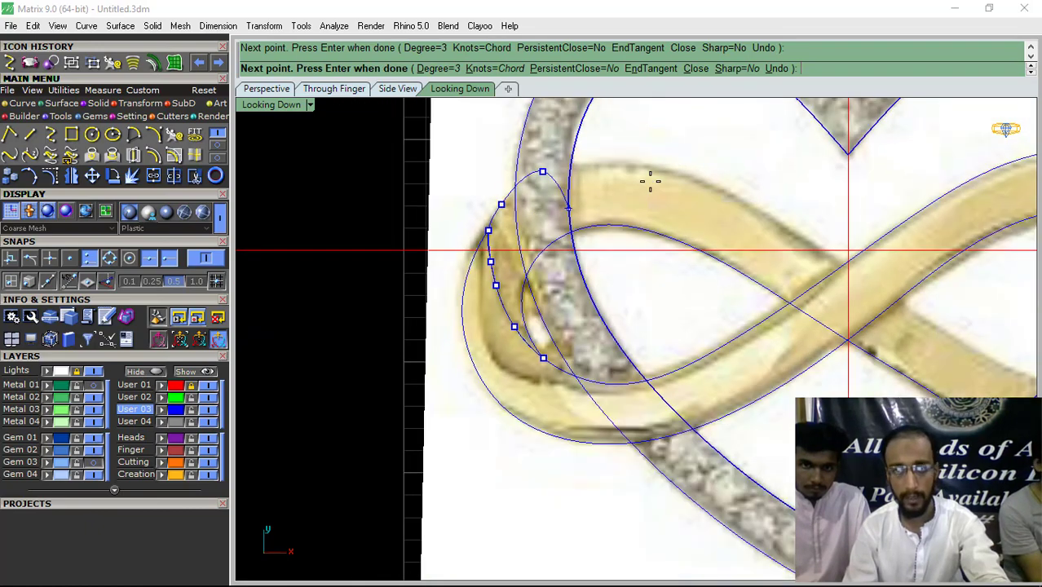
{"action": "scroll", "coordinate": [652, 163], "scroll_direction": "up", "scroll_amount": 3}
{"action": "left_click", "coordinate": [667, 159]}
{"action": "scroll", "coordinate": [745, 223], "scroll_direction": "down", "scroll_amount": 3}
{"action": "scroll", "coordinate": [680, 229], "scroll_direction": "up", "scroll_amount": 3}
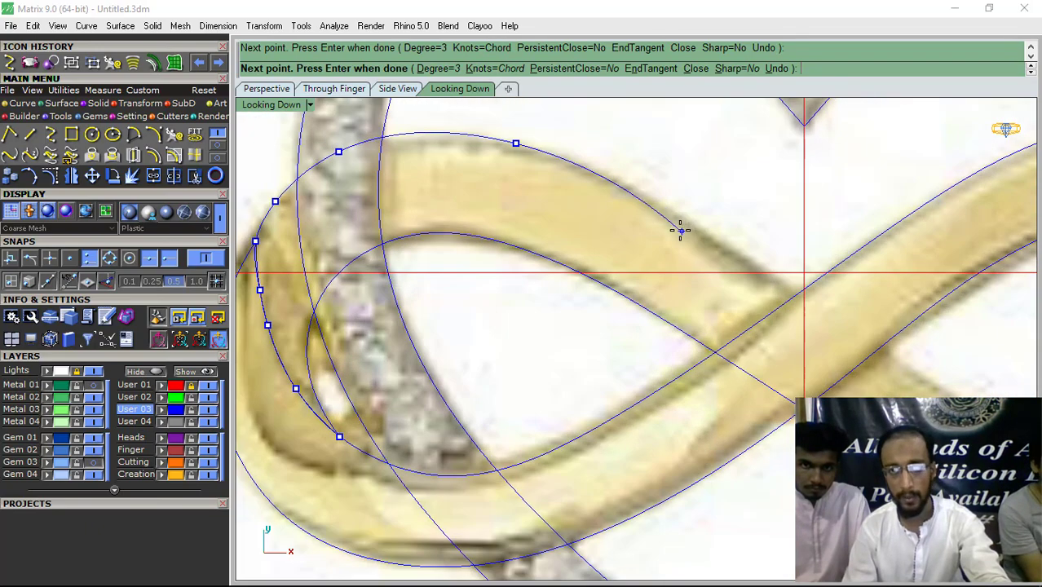
{"action": "left_click", "coordinate": [694, 222]}
{"action": "scroll", "coordinate": [849, 323], "scroll_direction": "down", "scroll_amount": 3}
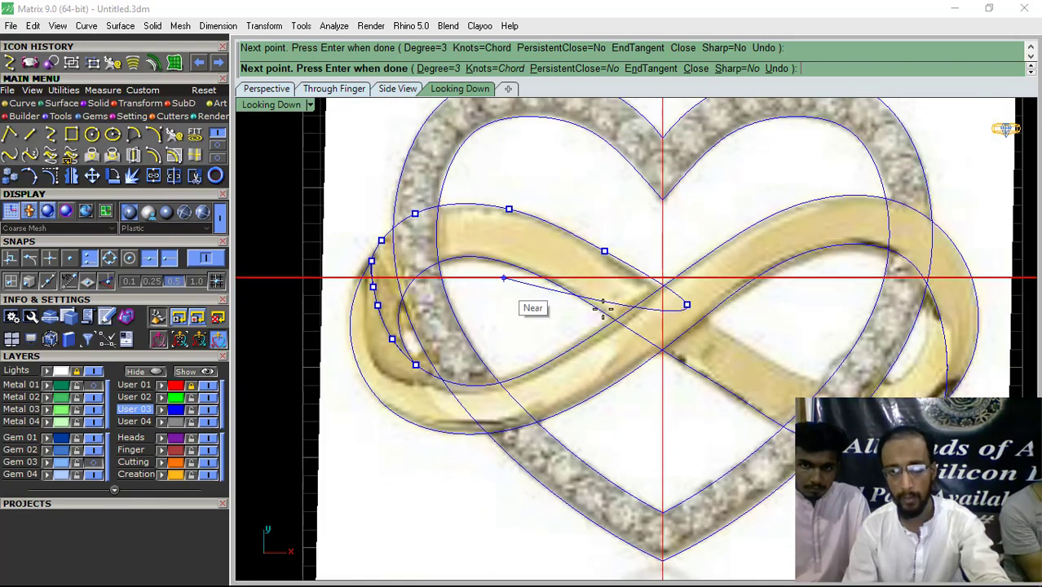
- Extend the curve through the centre crossing along the back band's upper edge to the right side of the heart
{"action": "scroll", "coordinate": [571, 302], "scroll_direction": "up", "scroll_amount": 5}
{"action": "left_click", "coordinate": [679, 354]}
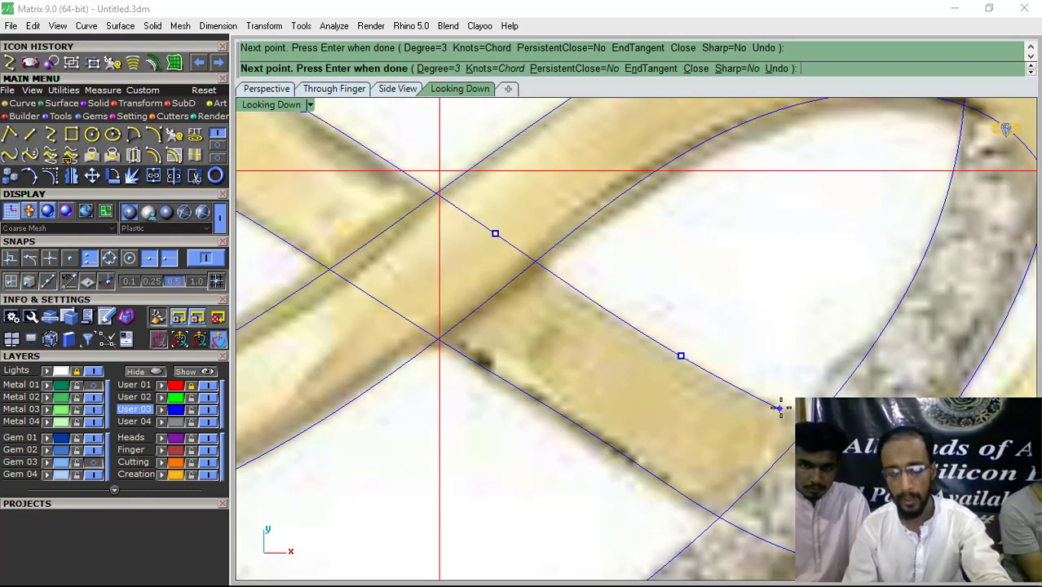
{"action": "left_click", "coordinate": [779, 408]}
{"action": "scroll", "coordinate": [779, 407], "scroll_direction": "down", "scroll_amount": 3}
{"action": "scroll", "coordinate": [774, 380], "scroll_direction": "up", "scroll_amount": 3}
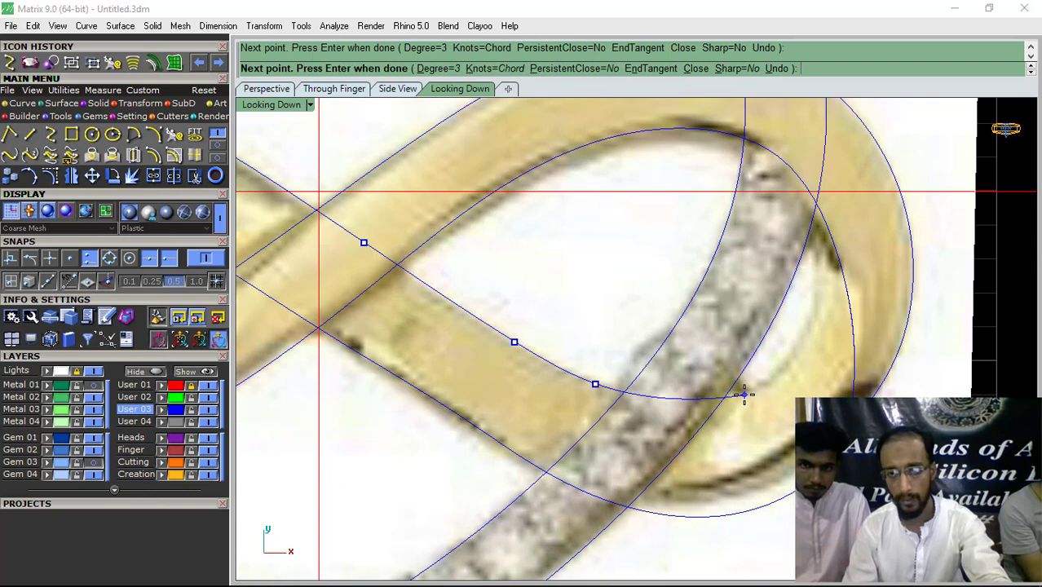
- Trace the inside of the right loop, undo the misplaced last point, and end the curve at the lower-edge curve's start
{"action": "left_click", "coordinate": [744, 396]}
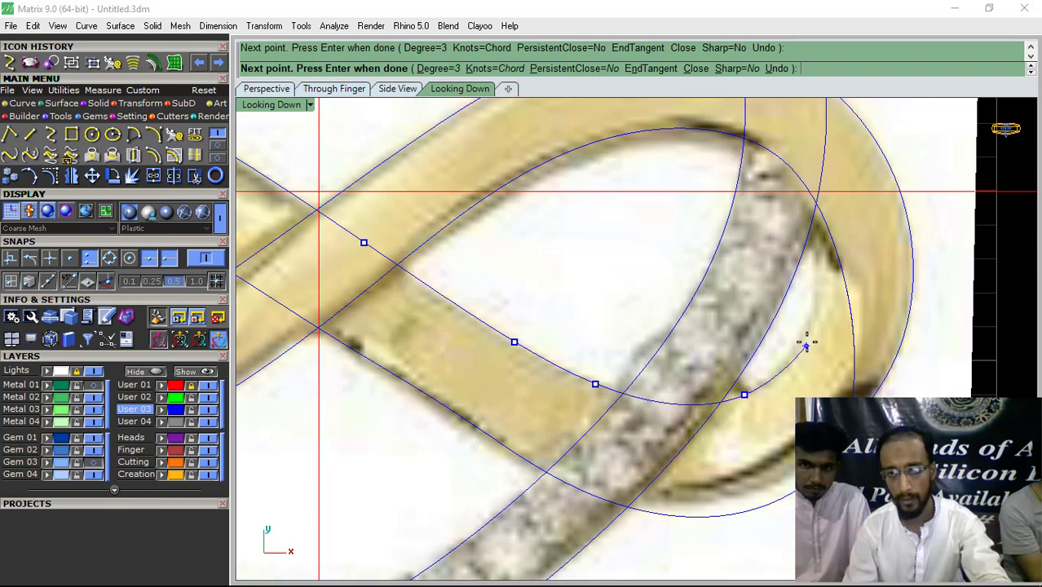
{"action": "left_click", "coordinate": [825, 223]}
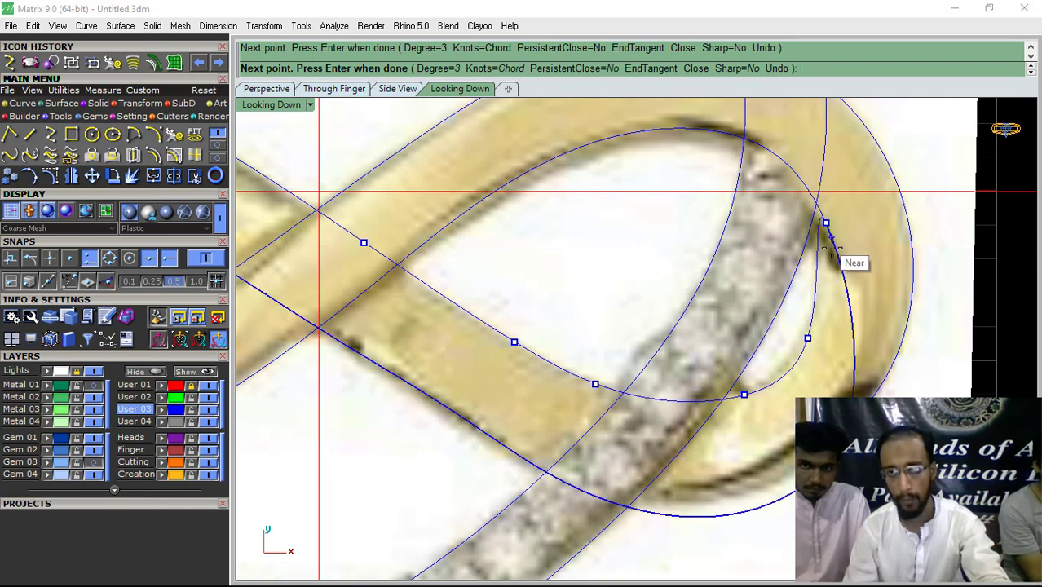
{"action": "left_click", "coordinate": [777, 69]}
{"action": "scroll", "coordinate": [819, 309], "scroll_direction": "up", "scroll_amount": 4}
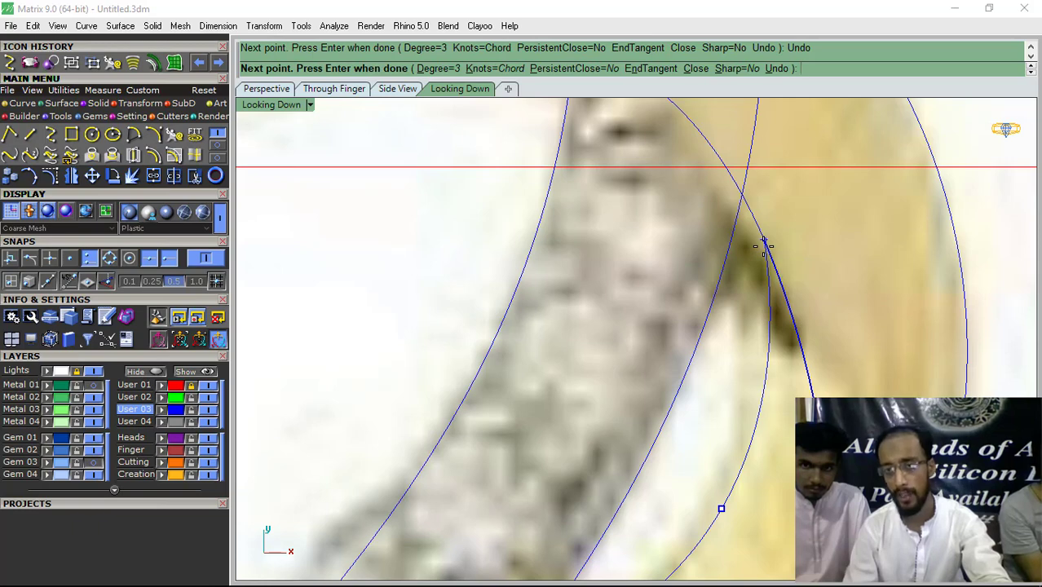
{"action": "left_click", "coordinate": [765, 246]}
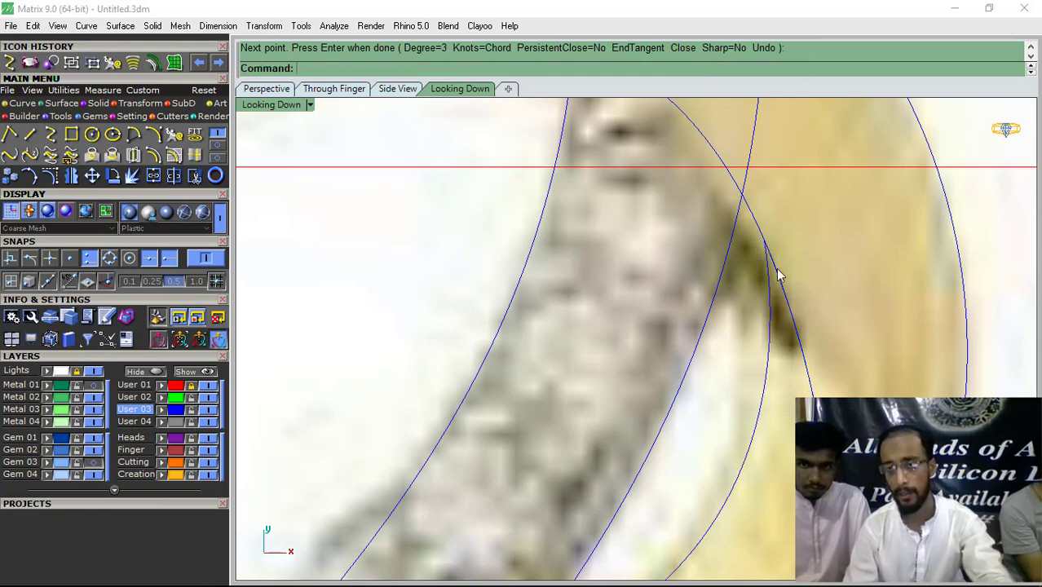
- Hide the reference picture and join the back band's two edge curves into one closed curve
{"action": "scroll", "coordinate": [783, 269], "scroll_direction": "down", "scroll_amount": 4}
{"action": "left_click", "coordinate": [94, 375]}
{"action": "right_click_drag", "start_coordinate": [642, 422], "coordinate": [670, 397]}
{"action": "right_click_drag", "start_coordinate": [564, 218], "coordinate": [780, 305]}
{"action": "scroll", "coordinate": [781, 305], "scroll_direction": "down", "scroll_amount": 5}
{"action": "right_click_drag", "start_coordinate": [519, 330], "coordinate": [571, 349]}
{"action": "scroll", "coordinate": [523, 326], "scroll_direction": "up", "scroll_amount": 8}
{"action": "key", "text": "Return"}
{"action": "scroll", "coordinate": [626, 244], "scroll_direction": "down", "scroll_amount": 3}
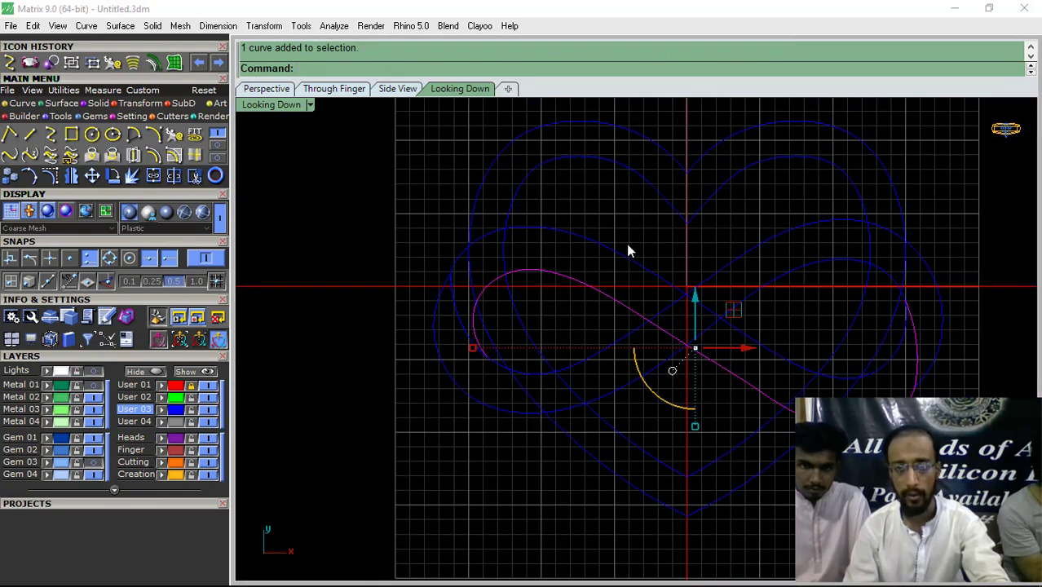
{"action": "scroll", "coordinate": [580, 306], "scroll_direction": "up", "scroll_amount": 2}
{"action": "left_click", "coordinate": [153, 177]}
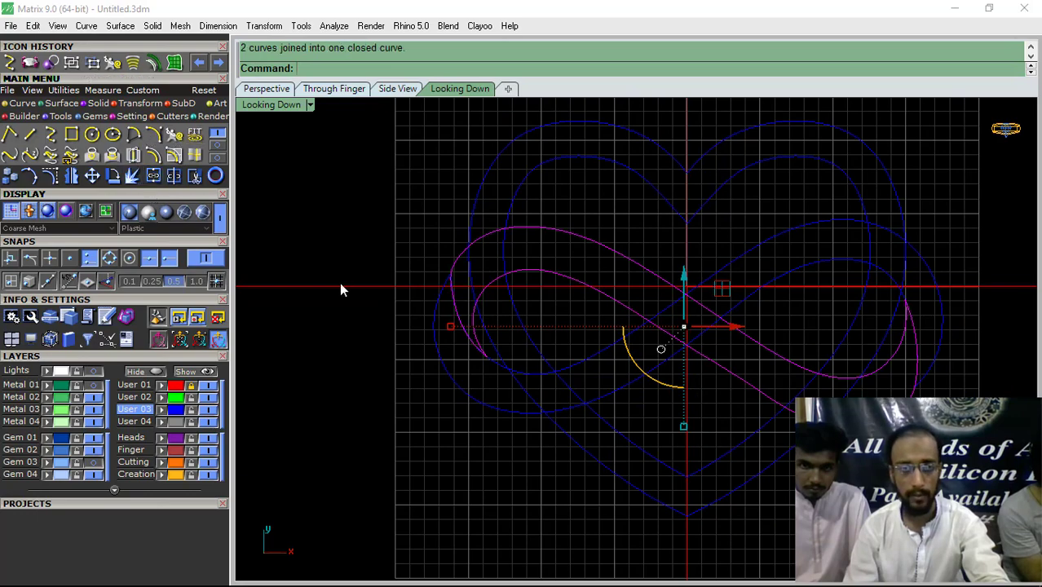
- Select the front band's outline, show the Metal 01 heart band, and inspect the model in perspective before returning to the Looking Down view
{"action": "left_click", "coordinate": [428, 382]}
{"action": "left_click", "coordinate": [454, 384]}
{"action": "left_click", "coordinate": [268, 90]}
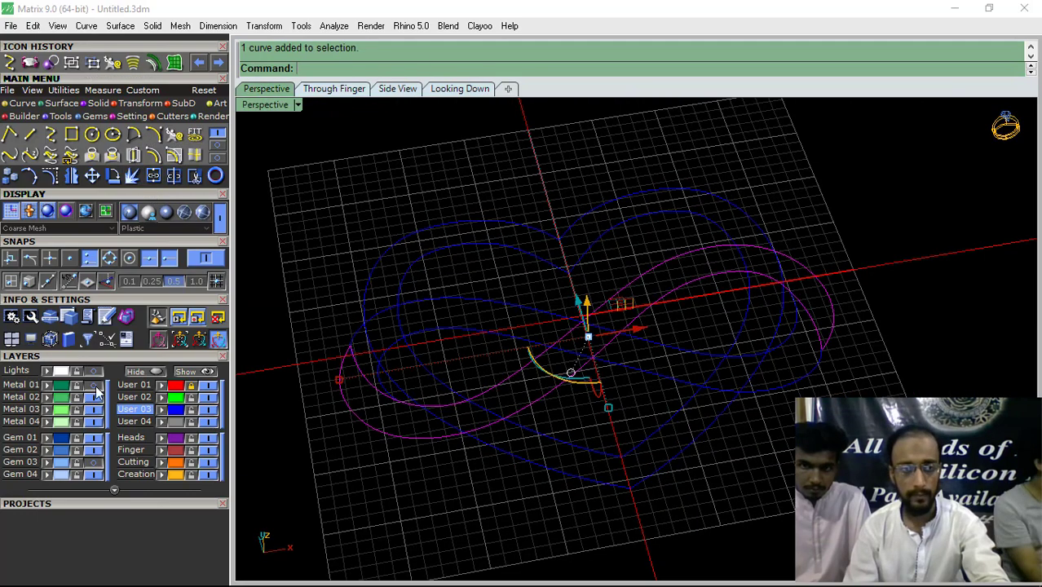
{"action": "left_click", "coordinate": [97, 387]}
{"action": "key", "text": "Escape"}
{"action": "right_click_drag", "start_coordinate": [435, 328], "coordinate": [569, 411], "text": "shift"}
{"action": "left_click", "coordinate": [459, 90]}
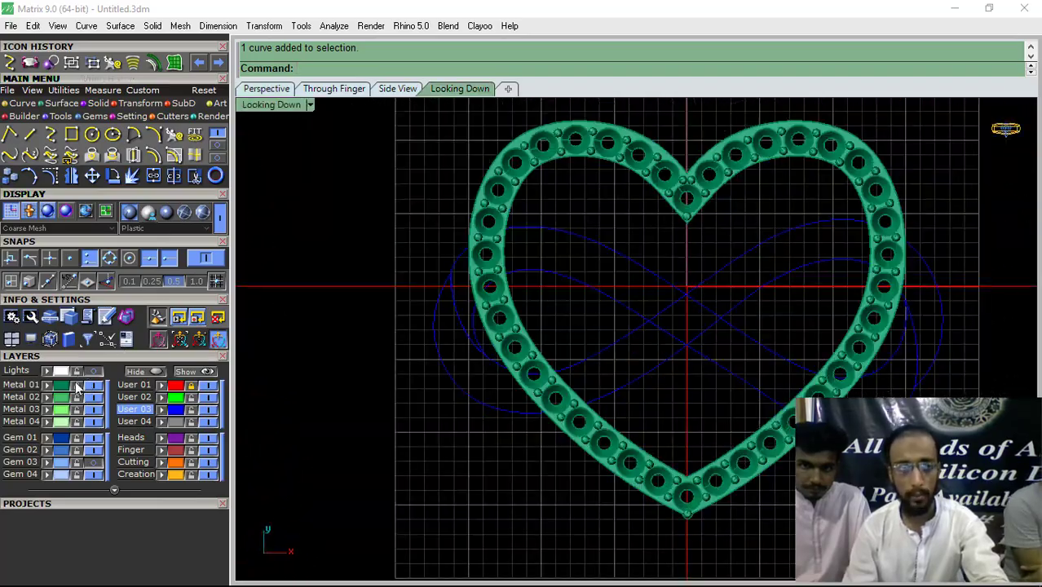
- Compare the outlines with the temporarily shown reference picture and move the front band's closed outline to the User 02 layer
{"action": "left_click", "coordinate": [94, 372]}
{"action": "scroll", "coordinate": [561, 342], "scroll_direction": "down", "scroll_amount": 4}
{"action": "right_click_drag", "start_coordinate": [677, 310], "coordinate": [644, 318]}
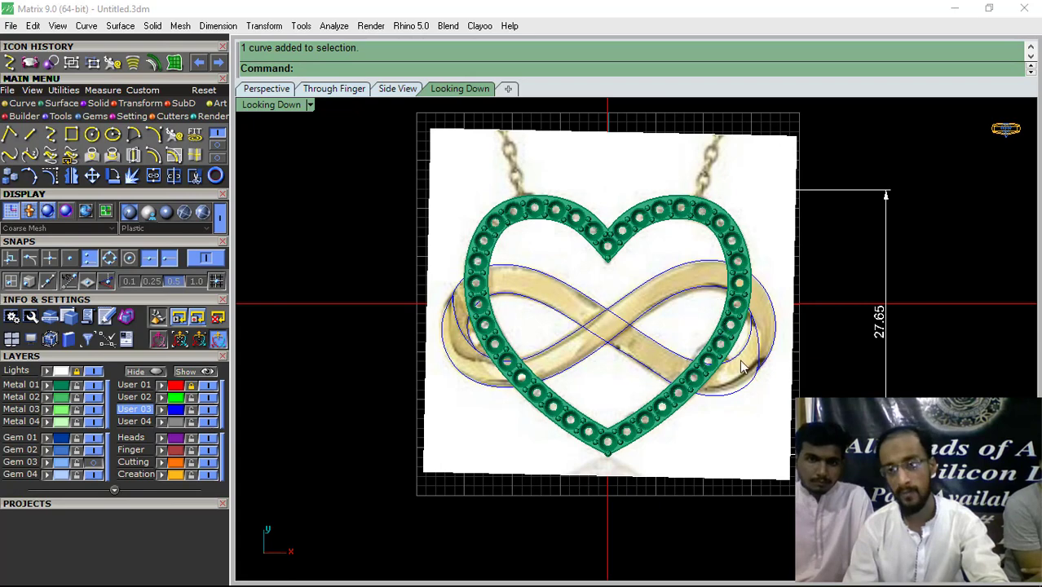
{"action": "scroll", "coordinate": [762, 367], "scroll_direction": "up", "scroll_amount": 4}
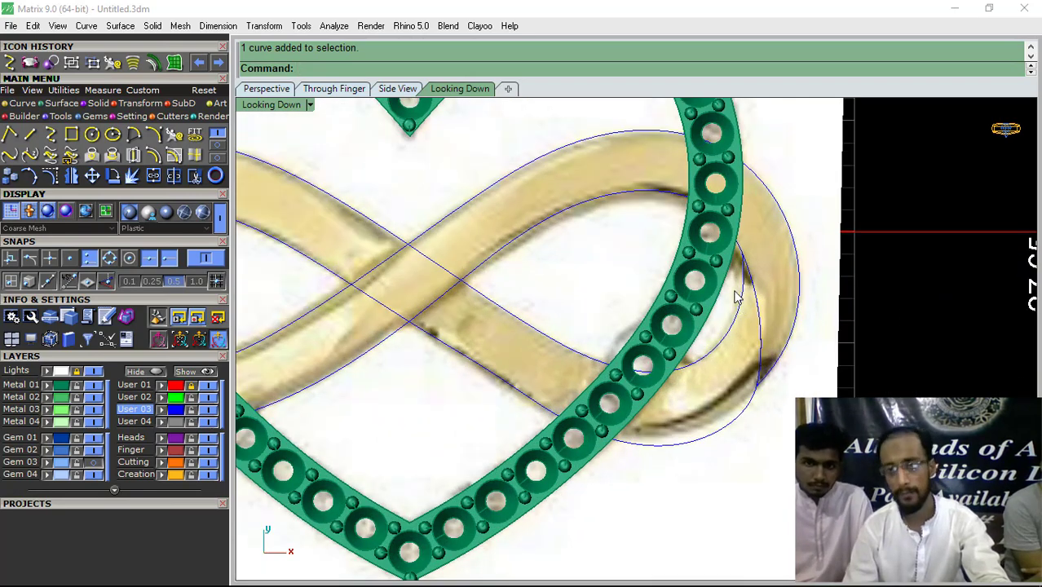
{"action": "right_click_drag", "start_coordinate": [734, 291], "coordinate": [717, 309]}
{"action": "left_click_drag", "start_coordinate": [487, 174], "coordinate": [486, 171]}
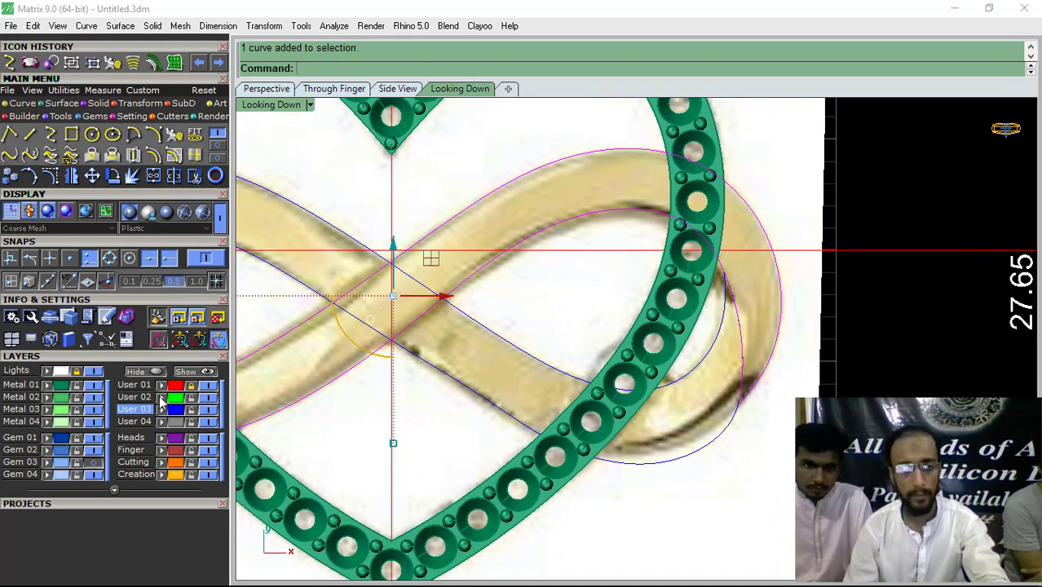
{"action": "left_click", "coordinate": [161, 398]}
{"action": "left_click", "coordinate": [341, 202]}
{"action": "right_click_drag", "start_coordinate": [626, 246], "coordinate": [642, 305]}
{"action": "left_click", "coordinate": [94, 372]}
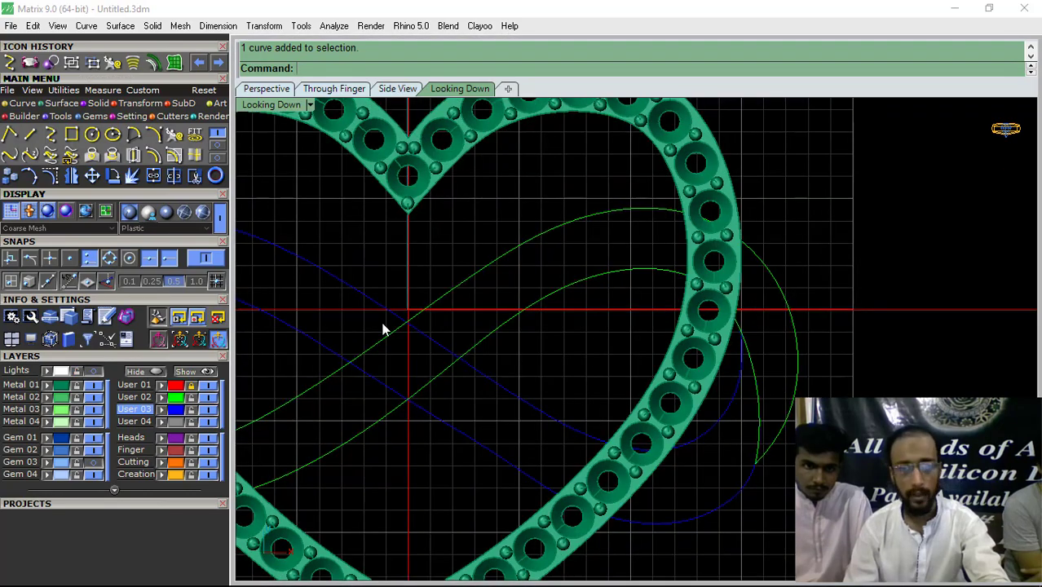
- Inspect the heart band and infinity outlines in perspective and against the shown reference picture in the Looking Down view
{"action": "scroll", "coordinate": [511, 298], "scroll_direction": "down", "scroll_amount": 3}
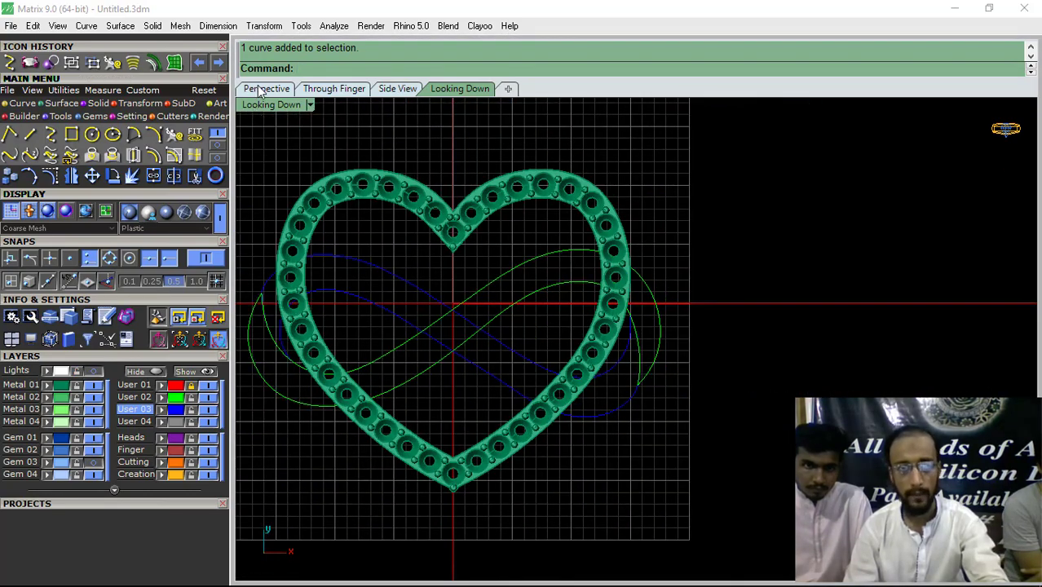
{"action": "left_click", "coordinate": [261, 91]}
{"action": "left_click", "coordinate": [99, 358]}
{"action": "right_click_drag", "start_coordinate": [506, 375], "coordinate": [728, 328]}
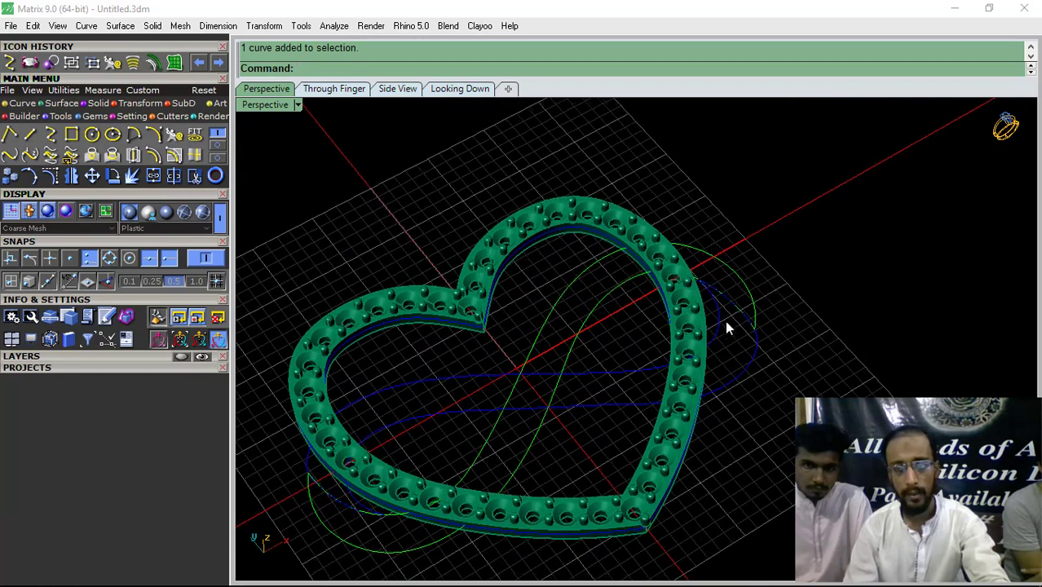
{"action": "left_click", "coordinate": [99, 357]}
{"action": "left_click", "coordinate": [460, 88]}
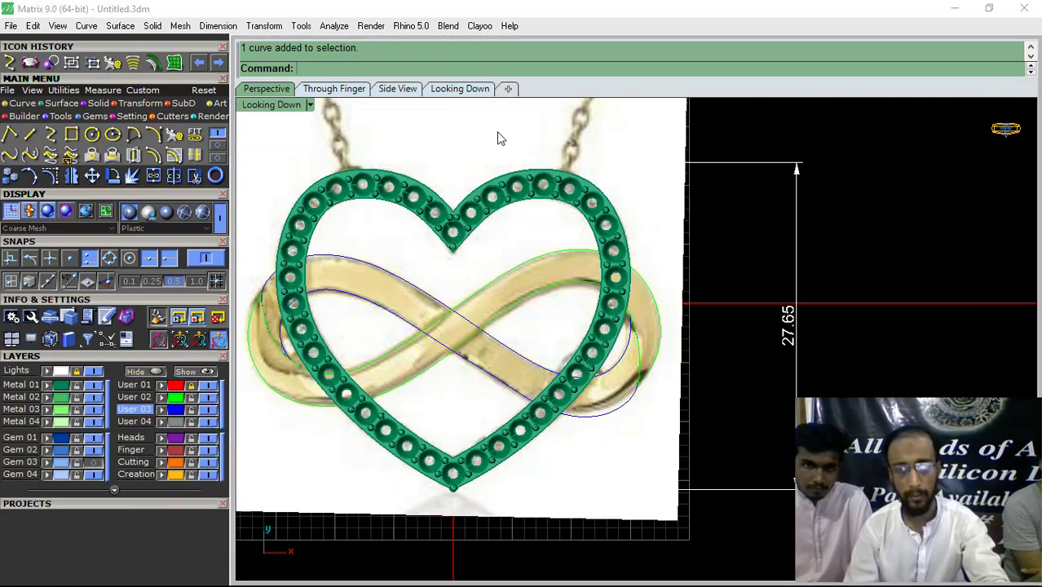
{"action": "scroll", "coordinate": [620, 347], "scroll_direction": "up", "scroll_amount": 3}
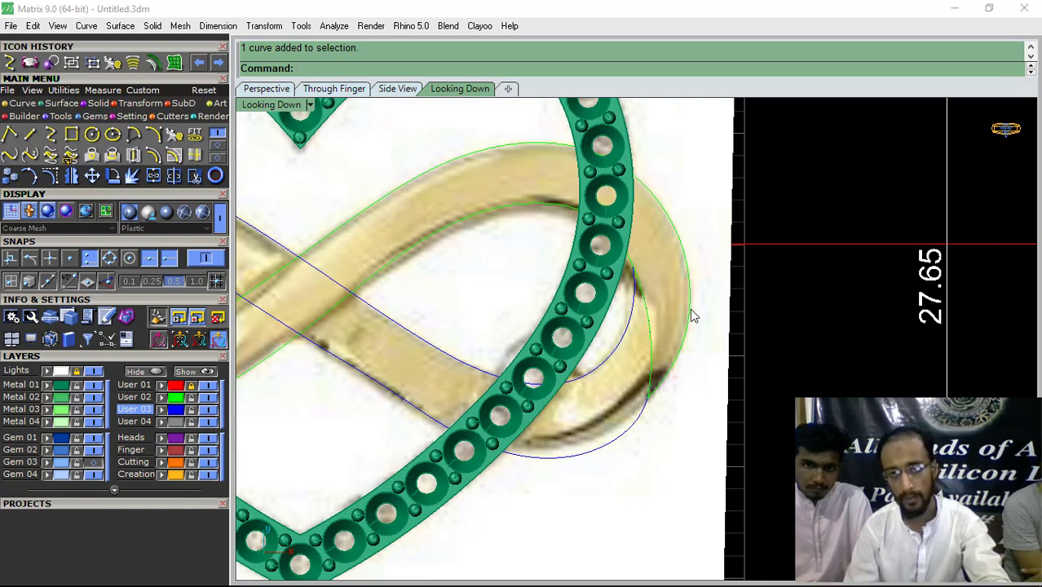
{"action": "left_click", "coordinate": [264, 89]}
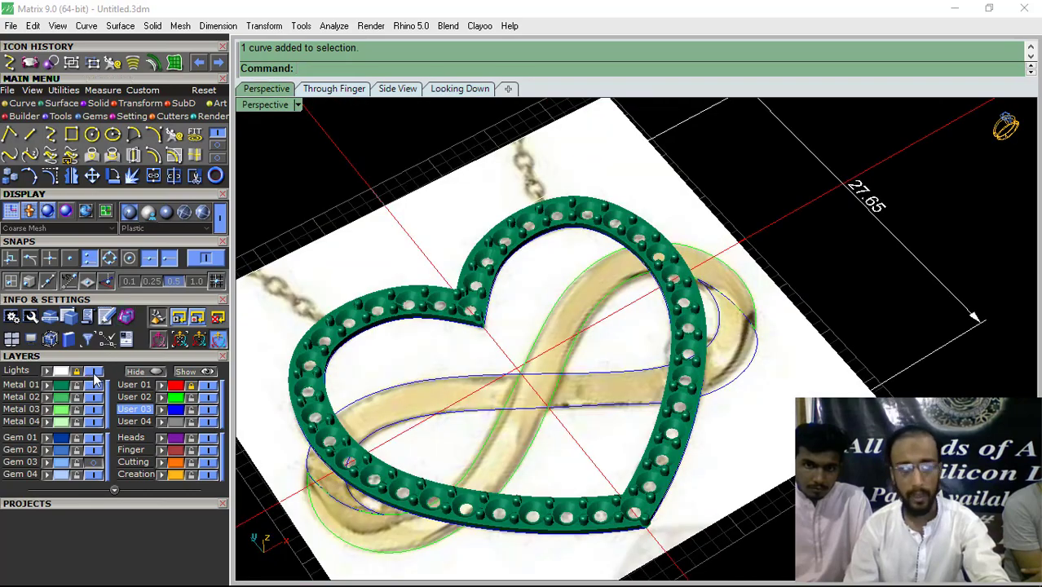
- Hide the reference picture and explode the back band's closed outline into its two edge curves
{"action": "left_click", "coordinate": [94, 374]}
{"action": "right_click_drag", "start_coordinate": [720, 382], "coordinate": [649, 385]}
{"action": "scroll", "coordinate": [679, 381], "scroll_direction": "up", "scroll_amount": 5}
{"action": "left_click", "coordinate": [684, 393]}
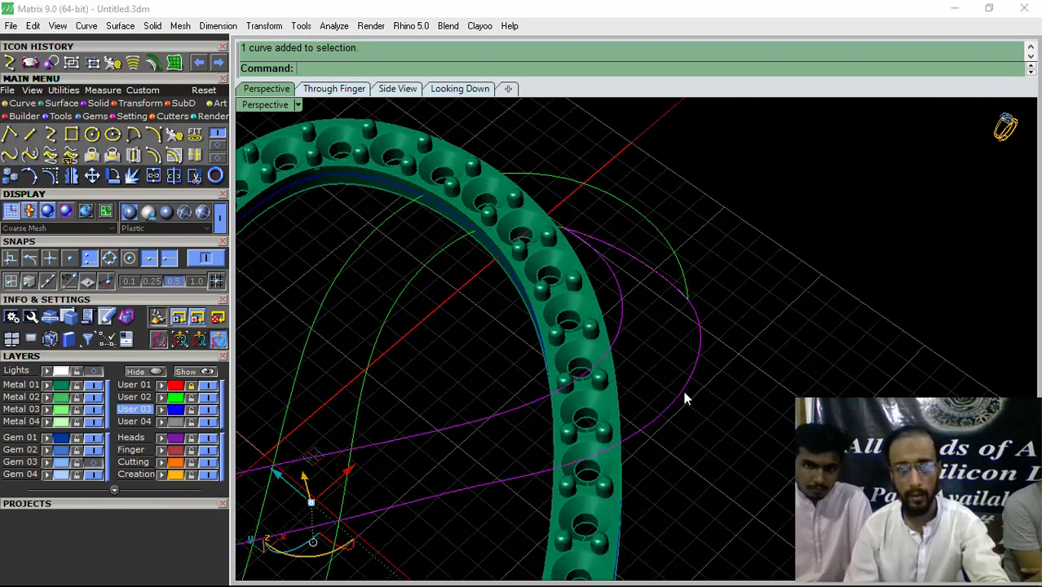
{"action": "left_click", "coordinate": [133, 178]}
{"action": "left_click", "coordinate": [500, 430]}
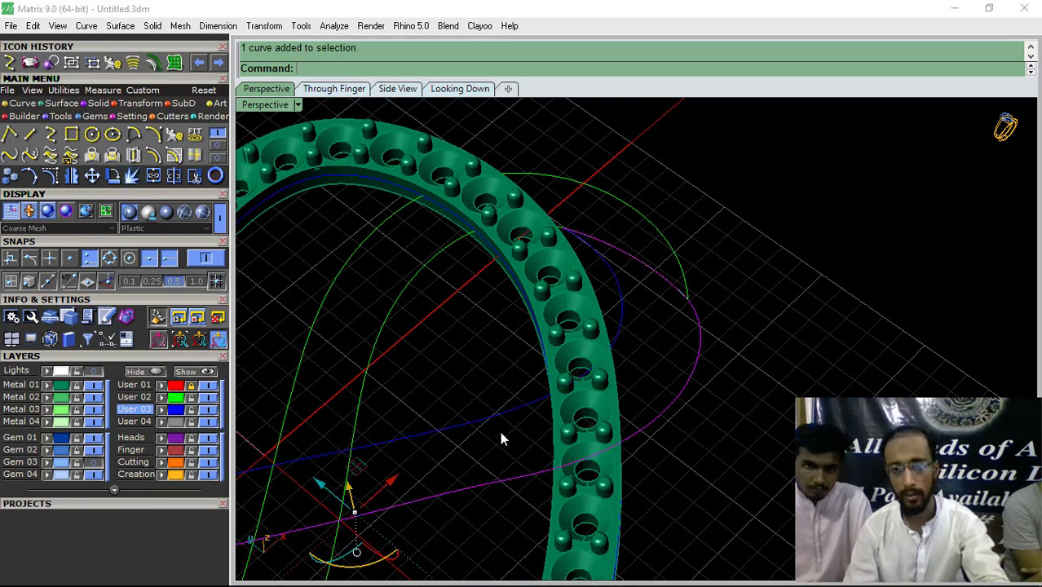
{"action": "scroll", "coordinate": [723, 276], "scroll_direction": "down", "scroll_amount": 8}
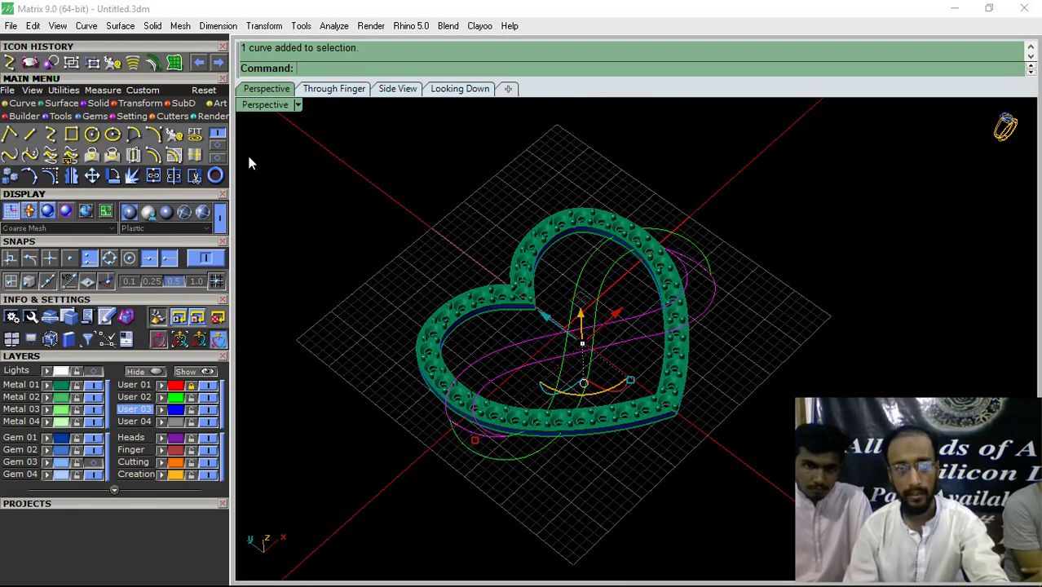
{"action": "left_click", "coordinate": [153, 177]}
{"action": "left_click", "coordinate": [593, 351]}
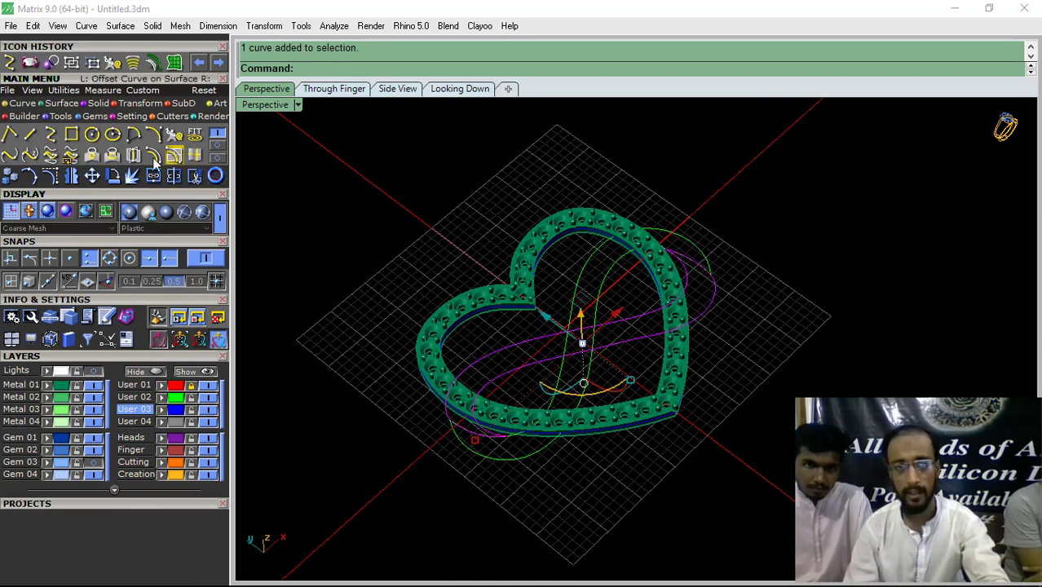
{"action": "left_click", "coordinate": [132, 177]}
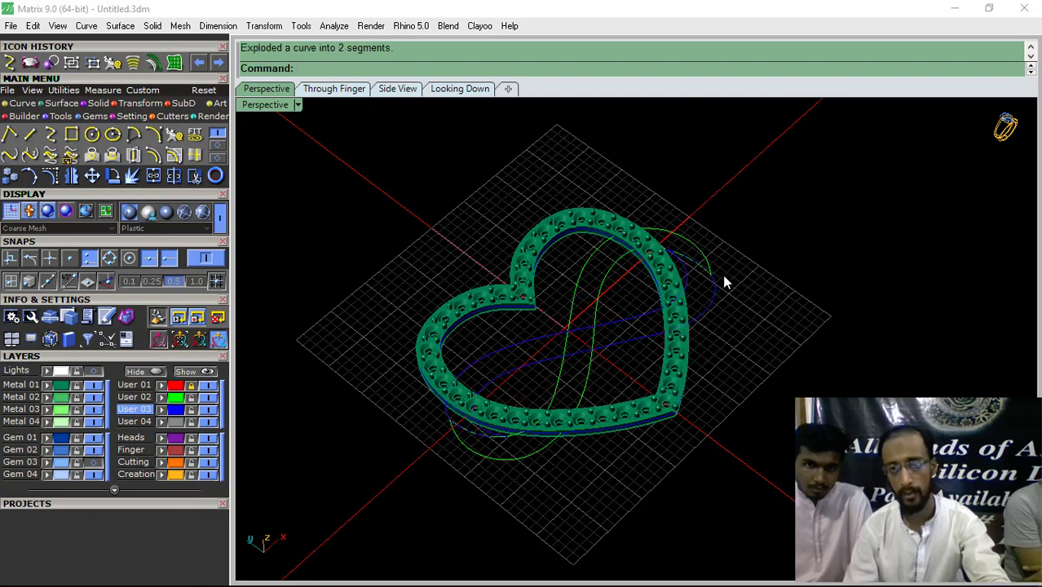
- Show the control points of the back band's outer edge curve and lock the User 02 layer
{"action": "scroll", "coordinate": [722, 274], "scroll_direction": "up", "scroll_amount": 10}
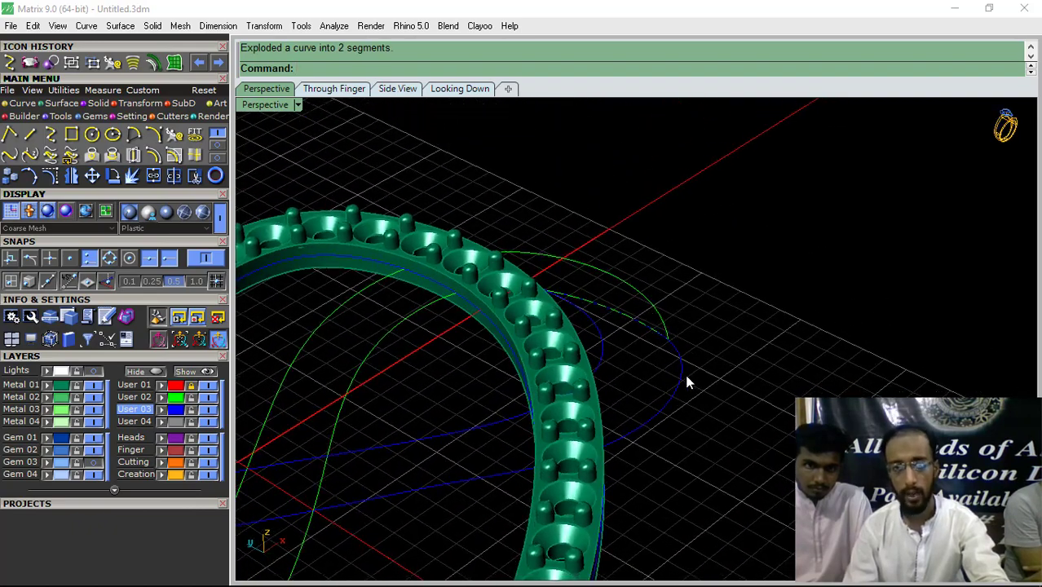
{"action": "left_click", "coordinate": [684, 376]}
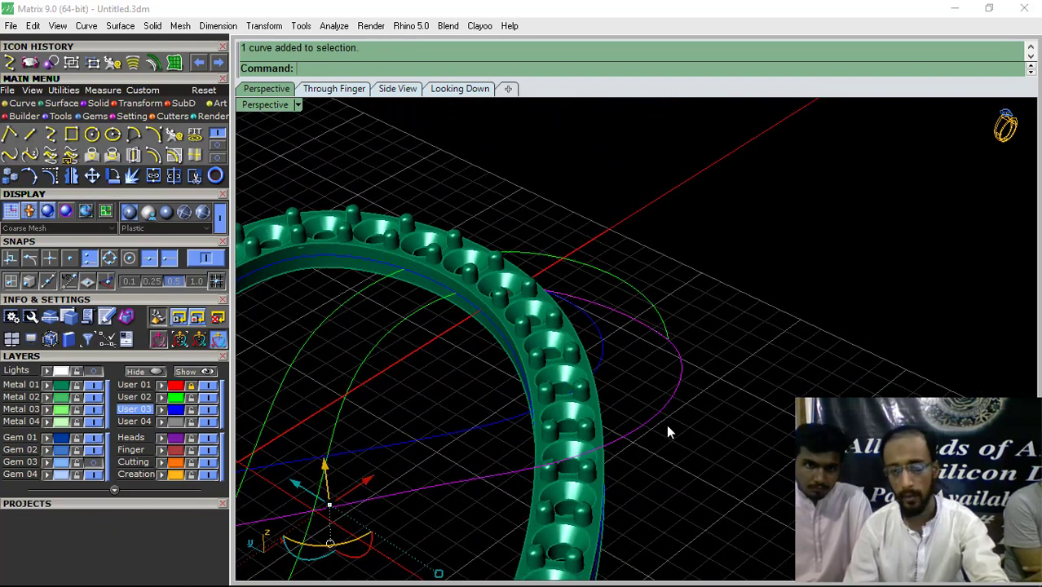
{"action": "left_click", "coordinate": [50, 176]}
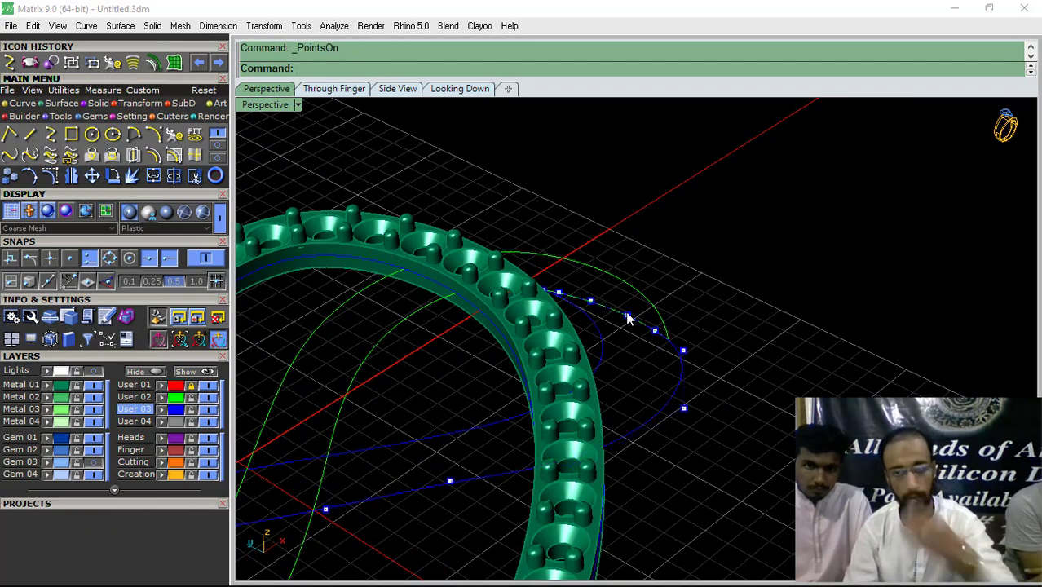
{"action": "right_click_drag", "start_coordinate": [632, 318], "coordinate": [789, 473]}
{"action": "scroll", "coordinate": [563, 297], "scroll_direction": "up", "scroll_amount": 10}
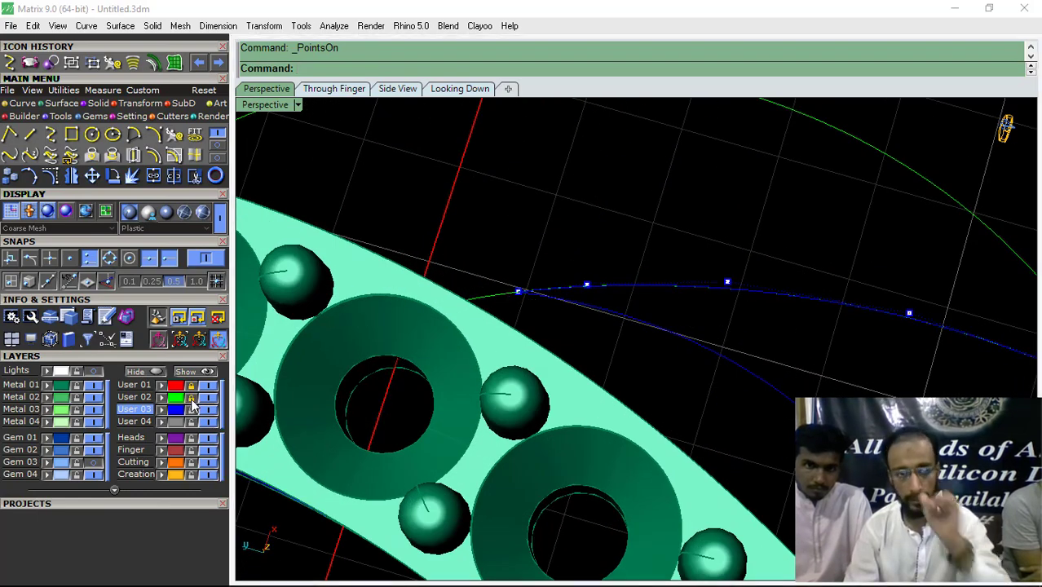
- Select the outer edge curve's control points around the right loop's end and raise them together above the front band's outline
{"action": "left_click", "coordinate": [516, 292]}
{"action": "left_click", "coordinate": [629, 312], "text": "ctrl"}
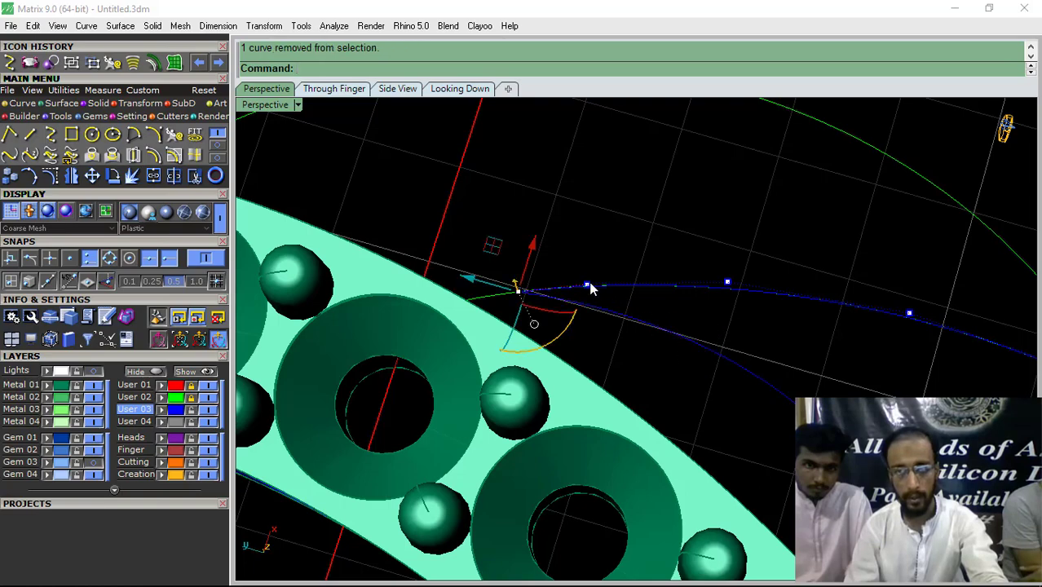
{"action": "left_click", "coordinate": [589, 283], "text": "shift"}
{"action": "left_click_drag", "start_coordinate": [761, 270], "coordinate": [708, 300], "text": "shift"}
{"action": "left_click", "coordinate": [909, 313], "text": "shift"}
{"action": "scroll", "coordinate": [628, 226], "scroll_direction": "down", "scroll_amount": 7}
{"action": "right_click_drag", "start_coordinate": [779, 300], "coordinate": [633, 303], "text": "shift"}
{"action": "scroll", "coordinate": [652, 296], "scroll_direction": "up", "scroll_amount": 6}
{"action": "left_click", "coordinate": [678, 285], "text": "shift"}
{"action": "left_click_drag", "start_coordinate": [758, 391], "coordinate": [752, 395], "text": "shift"}
{"action": "scroll", "coordinate": [665, 359], "scroll_direction": "down", "scroll_amount": 6}
{"action": "right_click_drag", "start_coordinate": [663, 361], "coordinate": [635, 271]}
{"action": "left_click_drag", "start_coordinate": [598, 284], "coordinate": [632, 257]}
- Raise the fourth, third and second control points of the outer edge curve individually to arch its end upward
{"action": "right_click_drag", "start_coordinate": [619, 317], "coordinate": [603, 295]}
{"action": "left_click", "coordinate": [605, 288]}
{"action": "left_click_drag", "start_coordinate": [605, 241], "coordinate": [604, 236]}
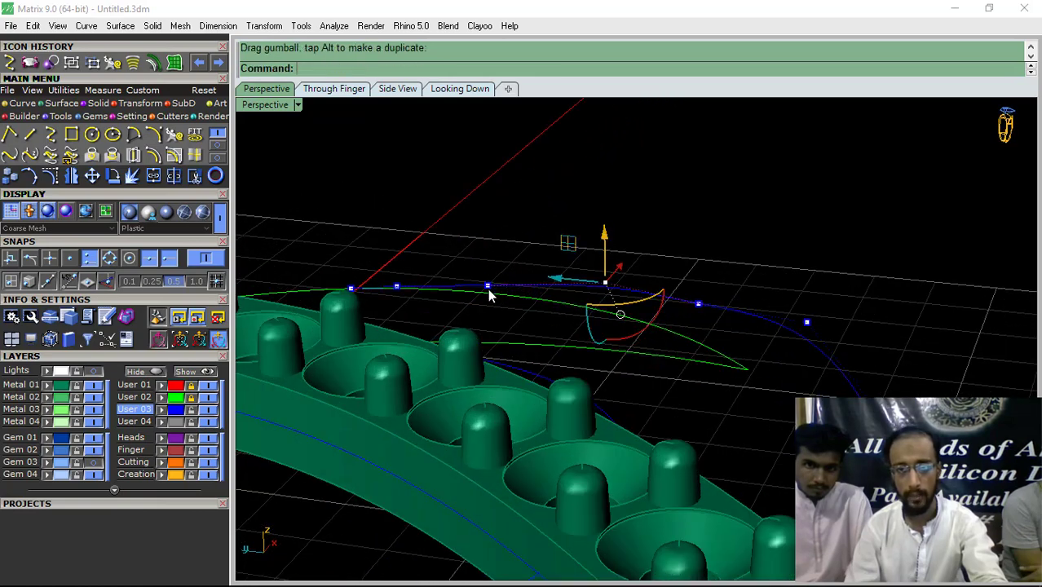
{"action": "left_click", "coordinate": [488, 286]}
{"action": "left_click_drag", "start_coordinate": [486, 244], "coordinate": [487, 233]}
{"action": "left_click", "coordinate": [396, 288]}
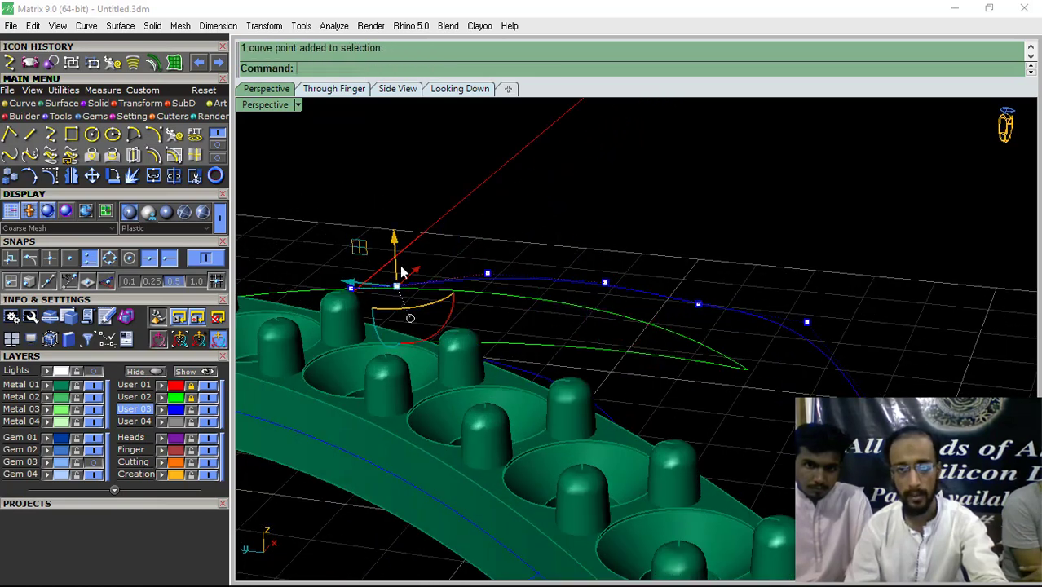
{"action": "left_click_drag", "start_coordinate": [395, 239], "coordinate": [398, 237]}
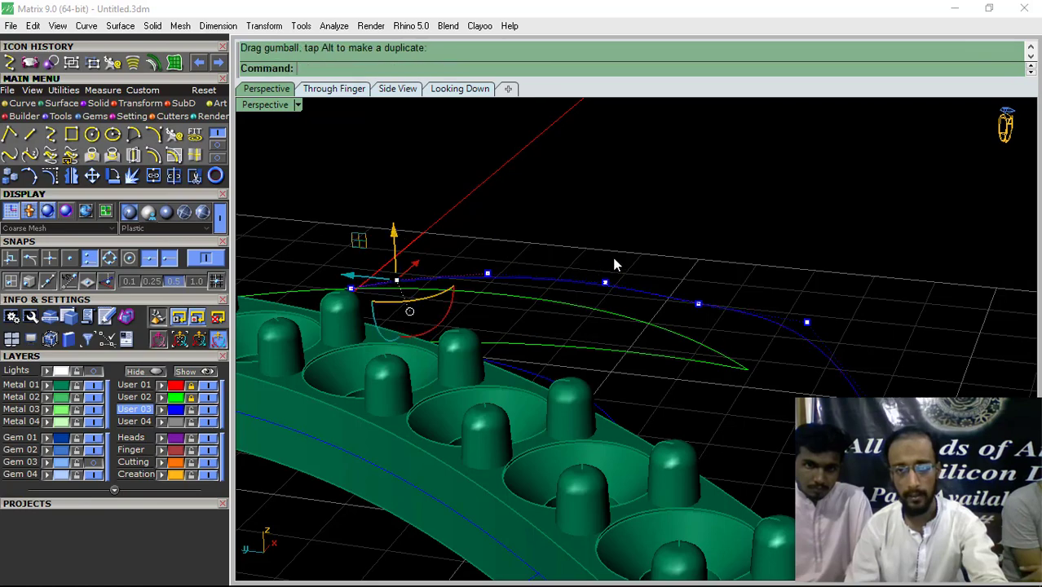
- Fine-tune the heights of the outer edge curve's middle control points on the right loop for a smooth arch
{"action": "left_click_drag", "start_coordinate": [644, 250], "coordinate": [598, 288]}
{"action": "left_click_drag", "start_coordinate": [607, 238], "coordinate": [607, 234]}
{"action": "left_click_drag", "start_coordinate": [664, 262], "coordinate": [664, 262]}
{"action": "right_click_drag", "start_coordinate": [665, 264], "coordinate": [688, 305]}
{"action": "left_click", "coordinate": [687, 300]}
{"action": "left_click_drag", "start_coordinate": [689, 257], "coordinate": [745, 232]}
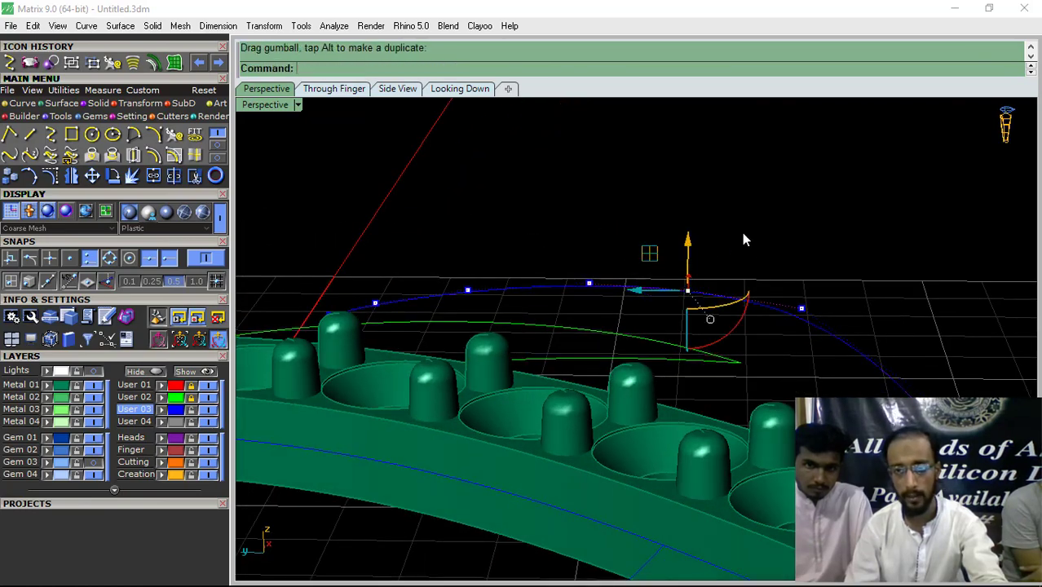
{"action": "right_click_drag", "start_coordinate": [744, 233], "coordinate": [663, 354]}
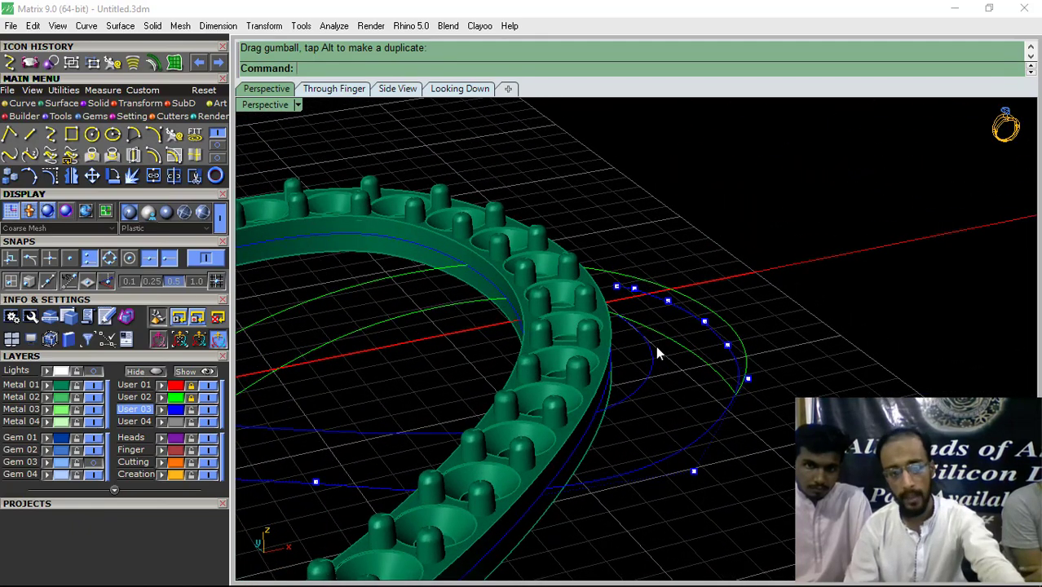
- Show the back band's inner edge curve control points and raise its right end point to the outer edge curve's raised end
{"action": "key", "text": "Escape"}
{"action": "right_click_drag", "start_coordinate": [650, 366], "coordinate": [646, 446], "text": "shift"}
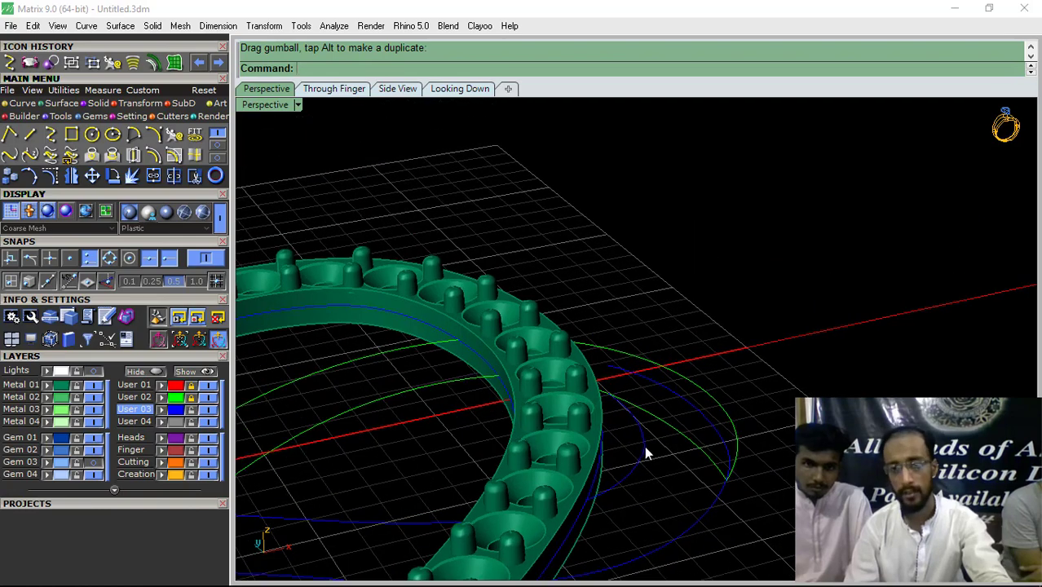
{"action": "left_click", "coordinate": [638, 449]}
{"action": "key", "text": "F10"}
{"action": "scroll", "coordinate": [612, 400], "scroll_direction": "up", "scroll_amount": 4}
{"action": "left_click", "coordinate": [613, 398]}
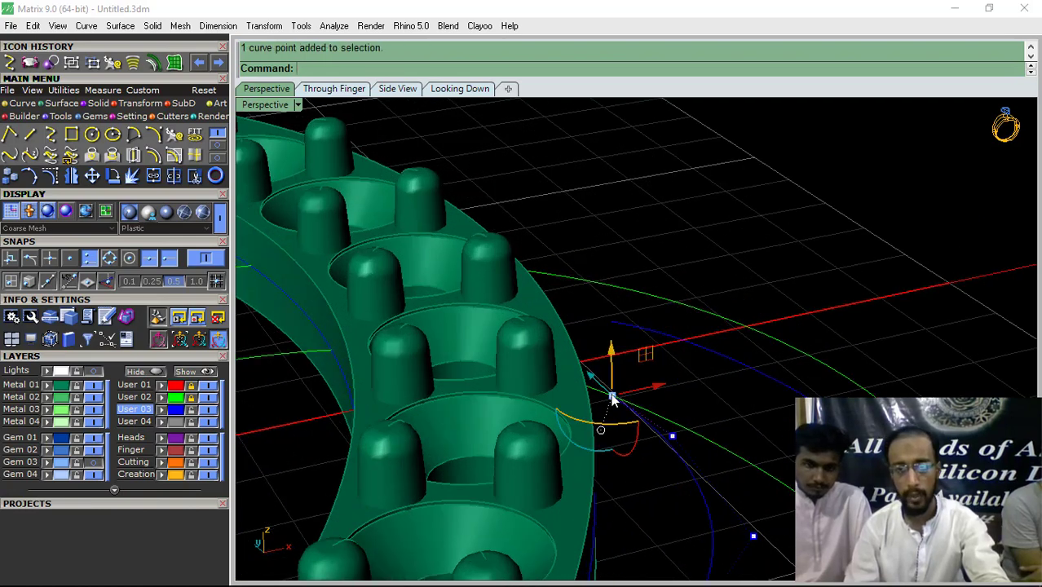
{"action": "left_click_drag", "start_coordinate": [613, 371], "coordinate": [615, 305]}
{"action": "scroll", "coordinate": [615, 347], "scroll_direction": "up", "scroll_amount": 4}
{"action": "scroll", "coordinate": [660, 371], "scroll_direction": "down", "scroll_amount": 7}
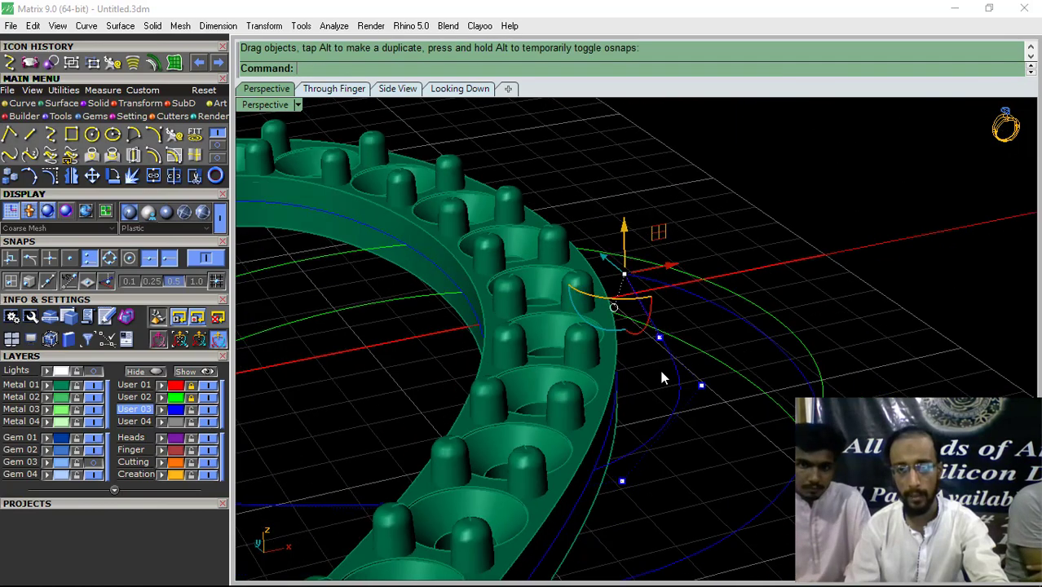
- Raise the inner edge curve's control points next to its right end so it rises smoothly to the shared end
{"action": "right_click_drag", "start_coordinate": [662, 371], "coordinate": [745, 378]}
{"action": "scroll", "coordinate": [705, 373], "scroll_direction": "up", "scroll_amount": 2}
{"action": "left_click", "coordinate": [600, 339]}
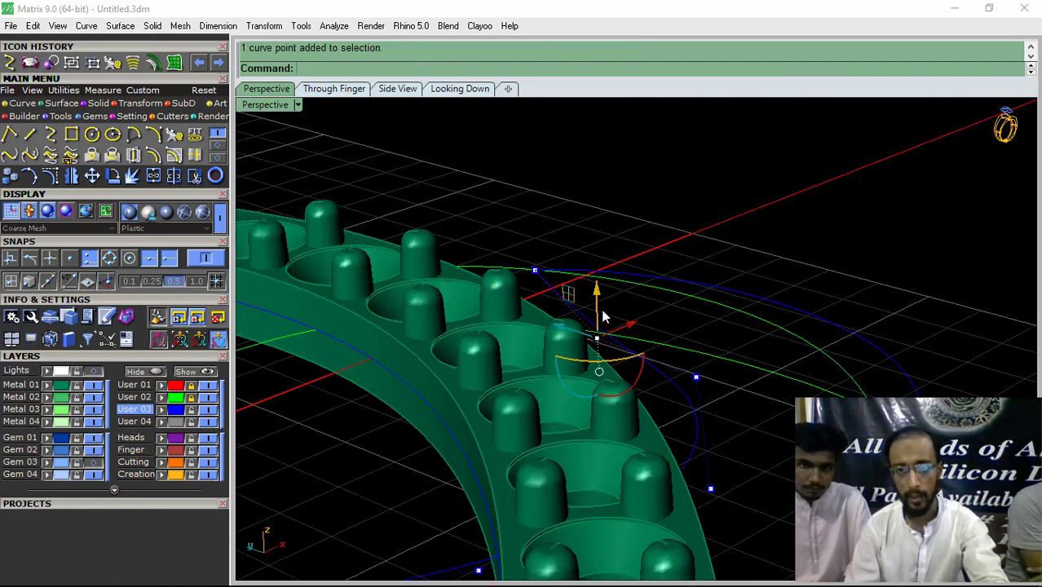
{"action": "left_click_drag", "start_coordinate": [604, 317], "coordinate": [700, 310]}
{"action": "left_click", "coordinate": [639, 369]}
{"action": "right_click_drag", "start_coordinate": [639, 369], "coordinate": [532, 313]}
{"action": "left_click", "coordinate": [502, 377]}
{"action": "left_click_drag", "start_coordinate": [503, 336], "coordinate": [527, 294]}
{"action": "left_click", "coordinate": [555, 277]}
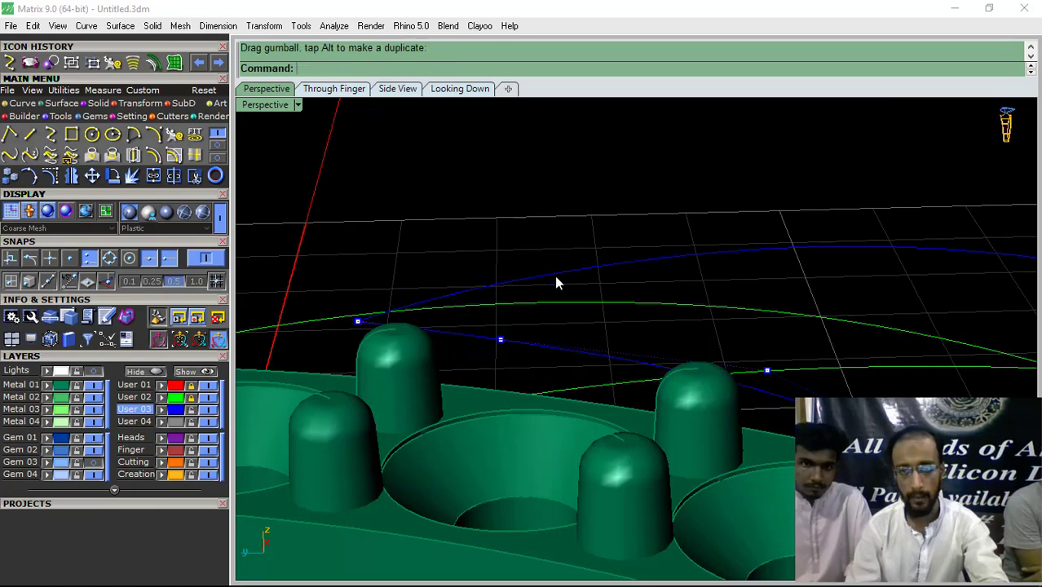
- Lower the inner edge curve's control point just outside the heart band's lower right side slightly
{"action": "right_click_drag", "start_coordinate": [556, 278], "coordinate": [737, 405]}
{"action": "left_click", "coordinate": [726, 403]}
{"action": "scroll", "coordinate": [726, 405], "scroll_direction": "down", "scroll_amount": 5}
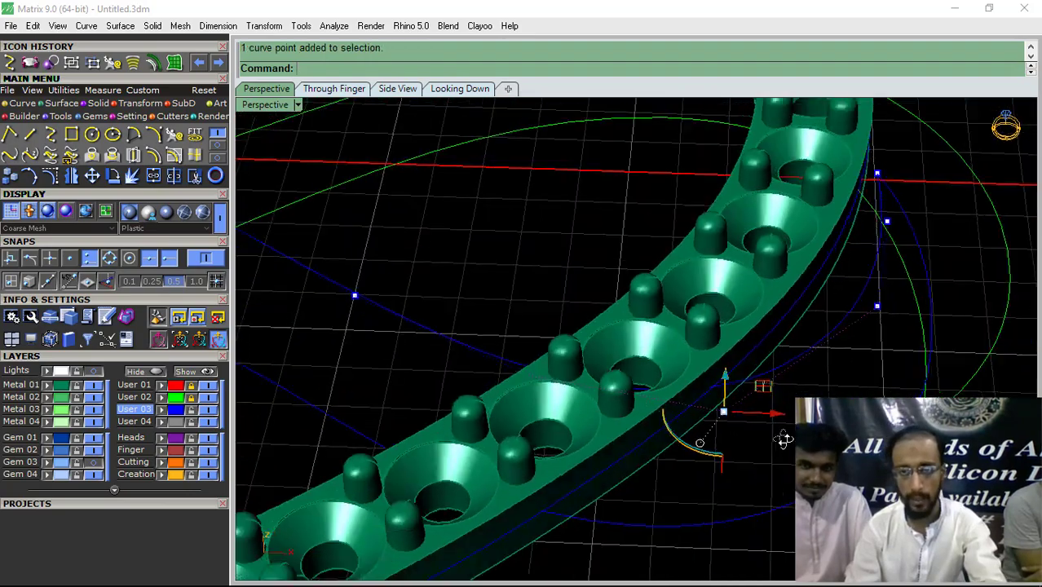
{"action": "right_click_drag", "start_coordinate": [784, 438], "coordinate": [725, 414]}
{"action": "scroll", "coordinate": [722, 413], "scroll_direction": "up", "scroll_amount": 3}
{"action": "left_click_drag", "start_coordinate": [704, 371], "coordinate": [705, 378]}
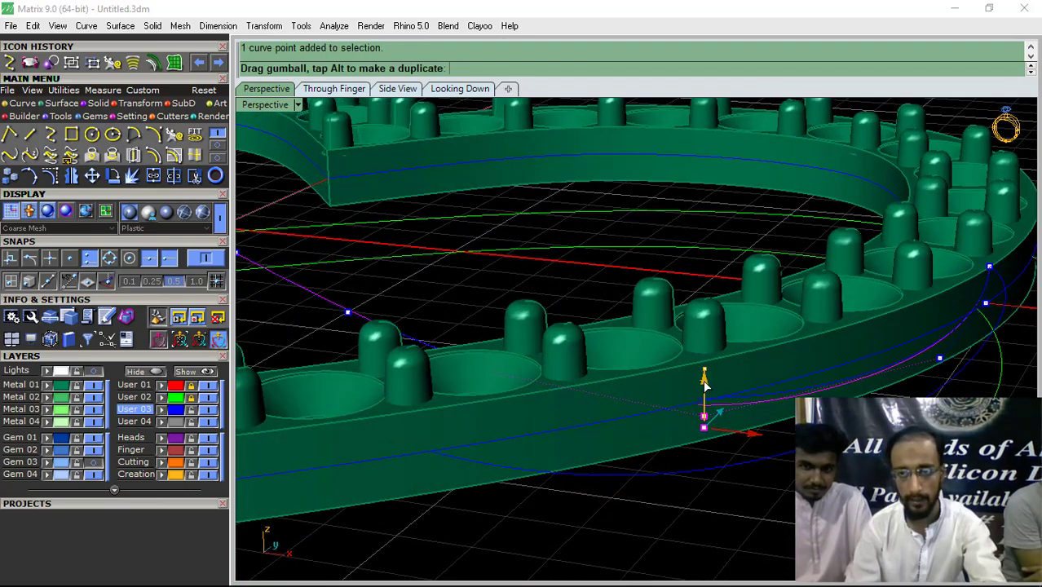
{"action": "right_click_drag", "start_coordinate": [705, 383], "coordinate": [742, 457]}
{"action": "right_click_drag", "start_coordinate": [506, 429], "coordinate": [559, 483]}
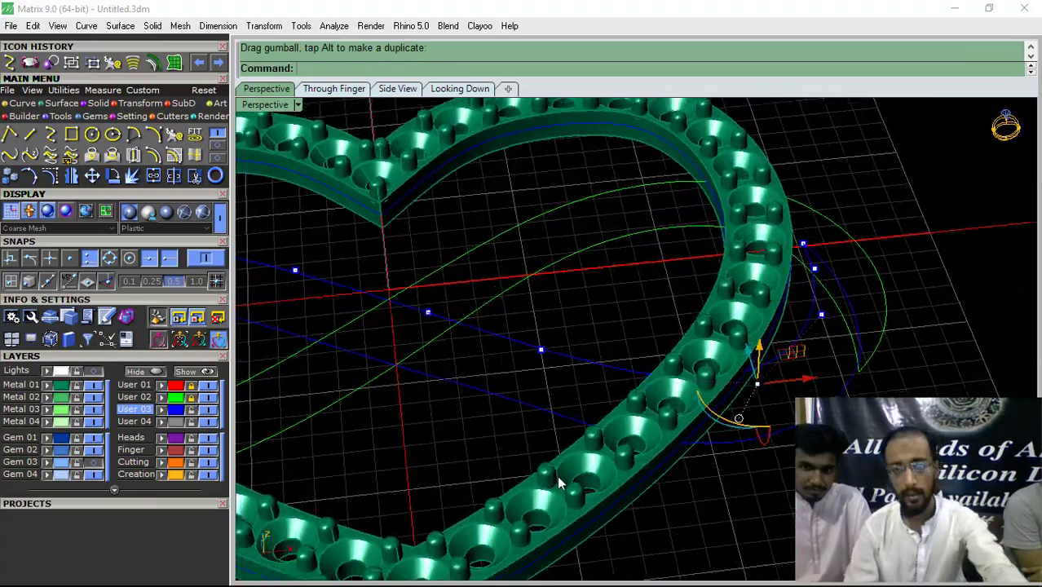
- Show the reference picture in the Looking Down view and examine the infinity's left loop against it
{"action": "scroll", "coordinate": [559, 483], "scroll_direction": "down", "scroll_amount": 5}
{"action": "right_click_drag", "start_coordinate": [530, 378], "coordinate": [684, 403], "text": "shift"}
{"action": "left_click", "coordinate": [448, 89]}
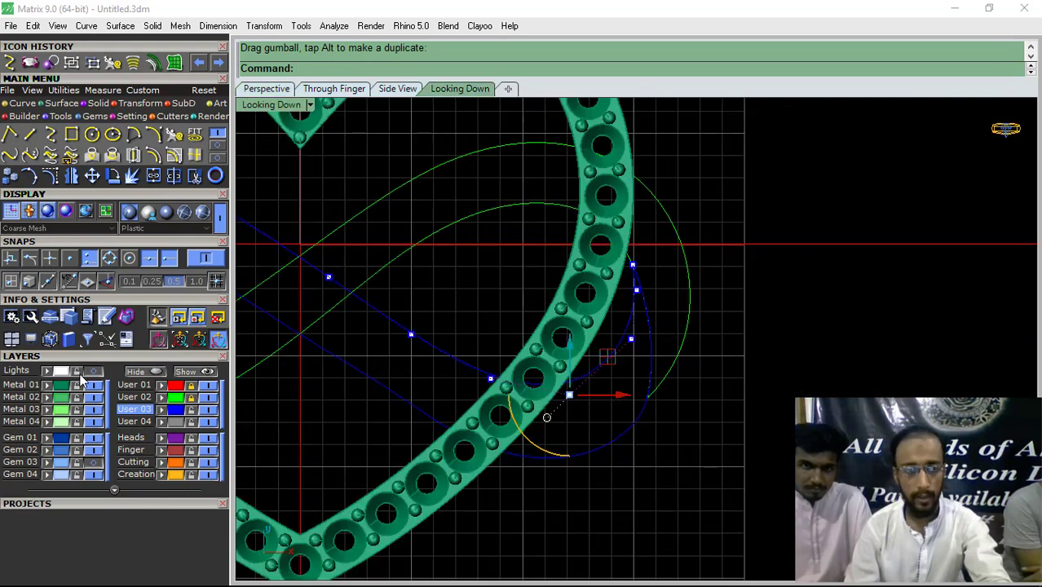
{"action": "left_click", "coordinate": [77, 372]}
{"action": "scroll", "coordinate": [605, 285], "scroll_direction": "down", "scroll_amount": 5}
{"action": "right_click_drag", "start_coordinate": [469, 268], "coordinate": [578, 291]}
{"action": "scroll", "coordinate": [466, 301], "scroll_direction": "up", "scroll_amount": 5}
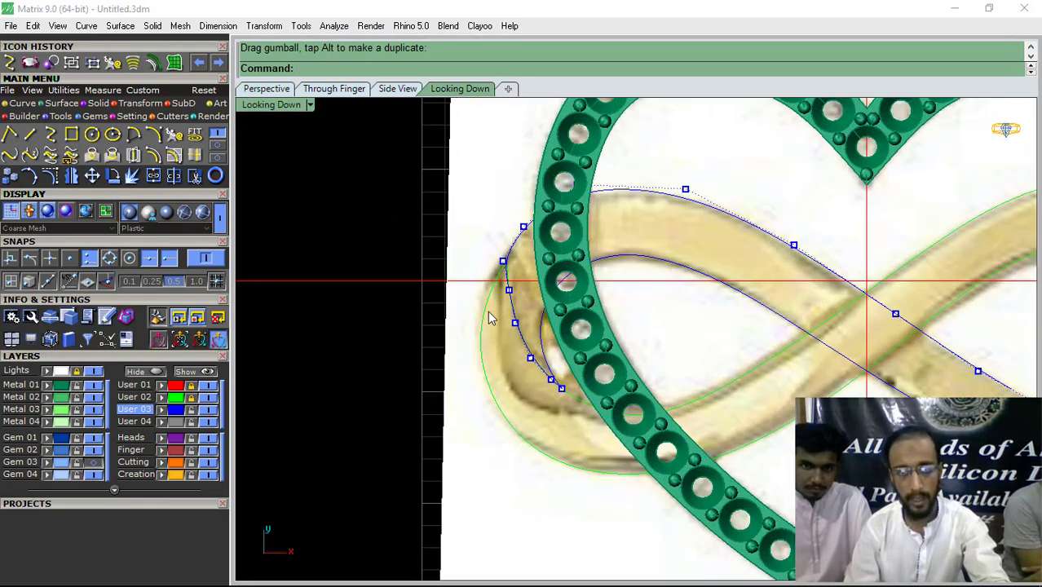
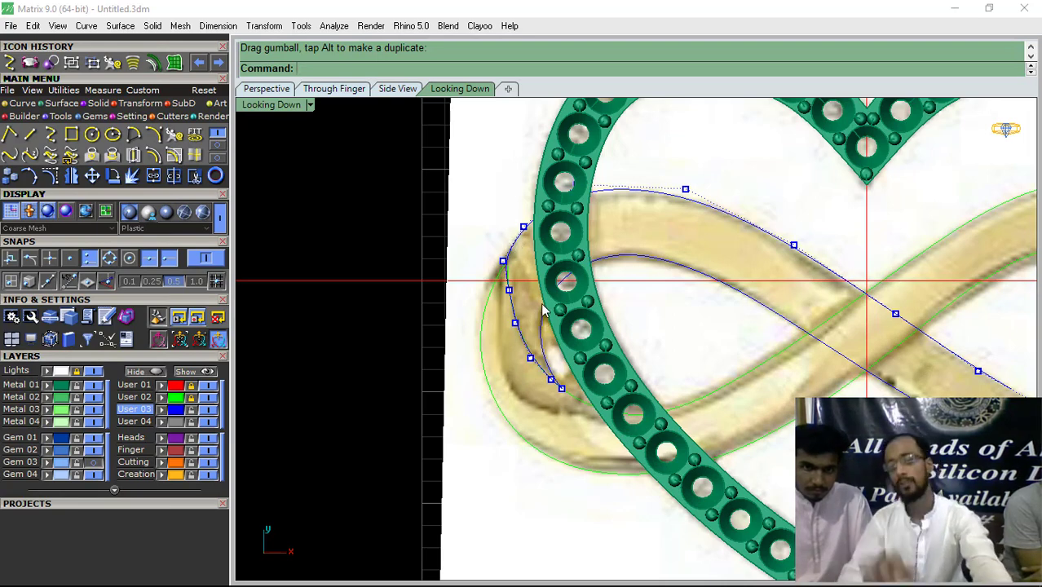
- Return to the perspective view and hide the reference picture and the Metal 01 heart band
{"action": "left_click", "coordinate": [266, 88]}
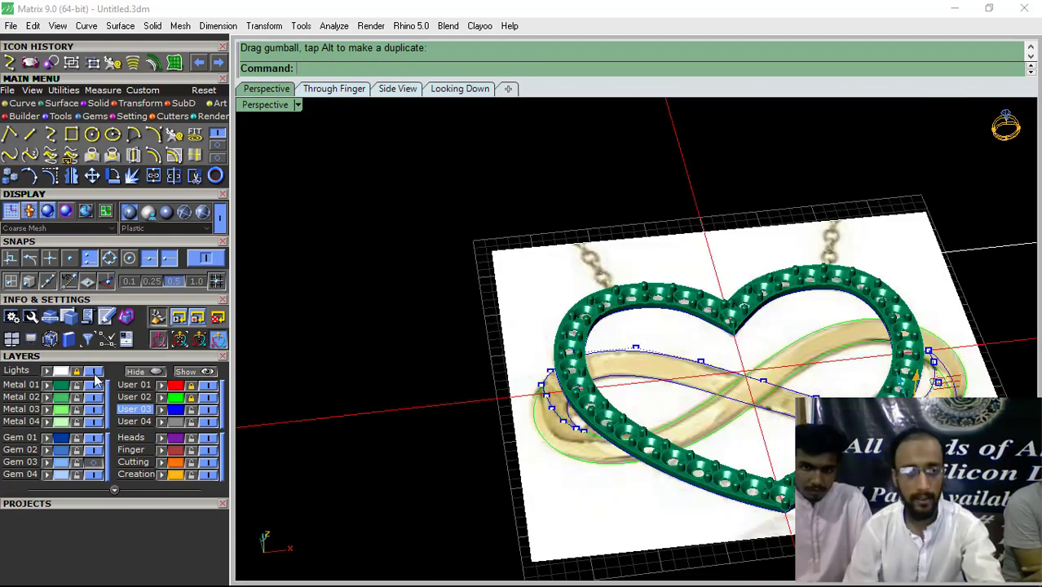
{"action": "right_click_drag", "start_coordinate": [384, 326], "coordinate": [575, 467]}
{"action": "left_click", "coordinate": [92, 389]}
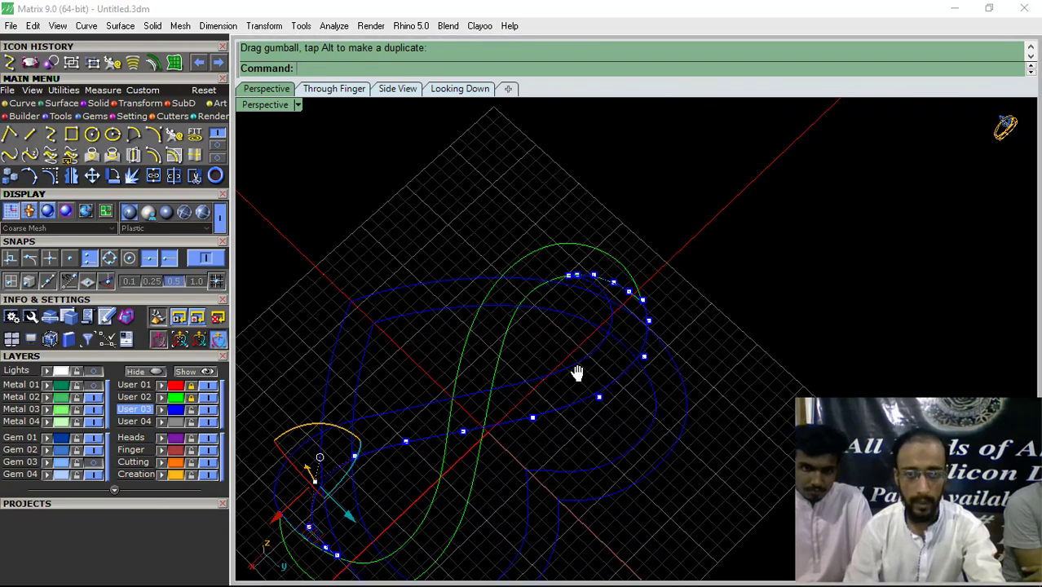
{"action": "right_click_drag", "start_coordinate": [577, 372], "coordinate": [571, 424]}
- Move the two heart outline curves to the Heads layer and hide that layer
{"action": "left_click", "coordinate": [560, 512]}
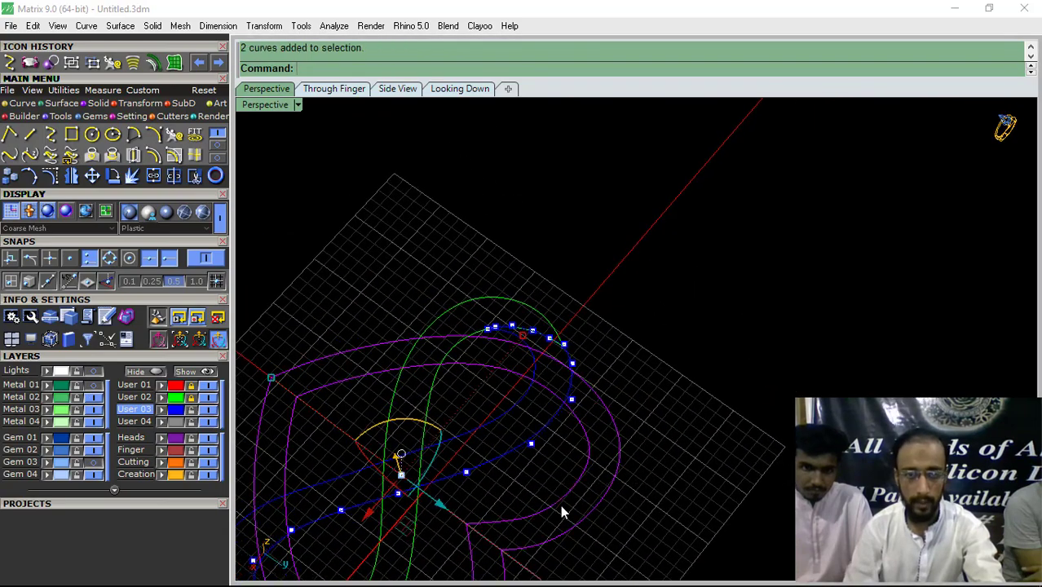
{"action": "left_click", "coordinate": [161, 439]}
{"action": "left_click", "coordinate": [209, 438]}
{"action": "right_click_drag", "start_coordinate": [487, 410], "coordinate": [512, 380], "text": "shift"}
{"action": "scroll", "coordinate": [512, 380], "scroll_direction": "up", "scroll_amount": 5}
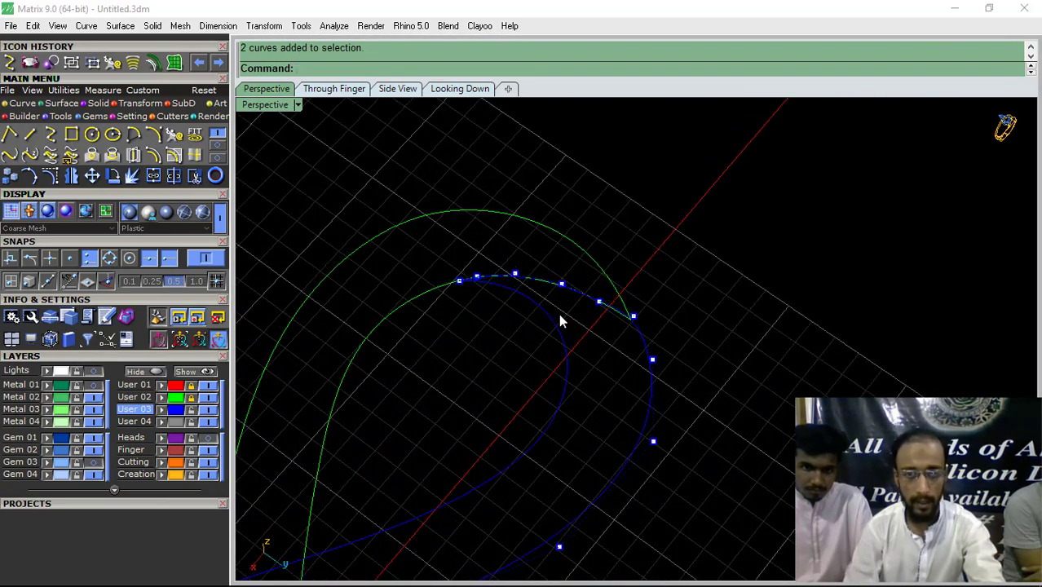
- Turn on the control points of the back band's blue inner edge curve
{"action": "left_click", "coordinate": [582, 353]}
{"action": "key", "text": "F10"}
{"action": "scroll", "coordinate": [472, 275], "scroll_direction": "up", "scroll_amount": 3}
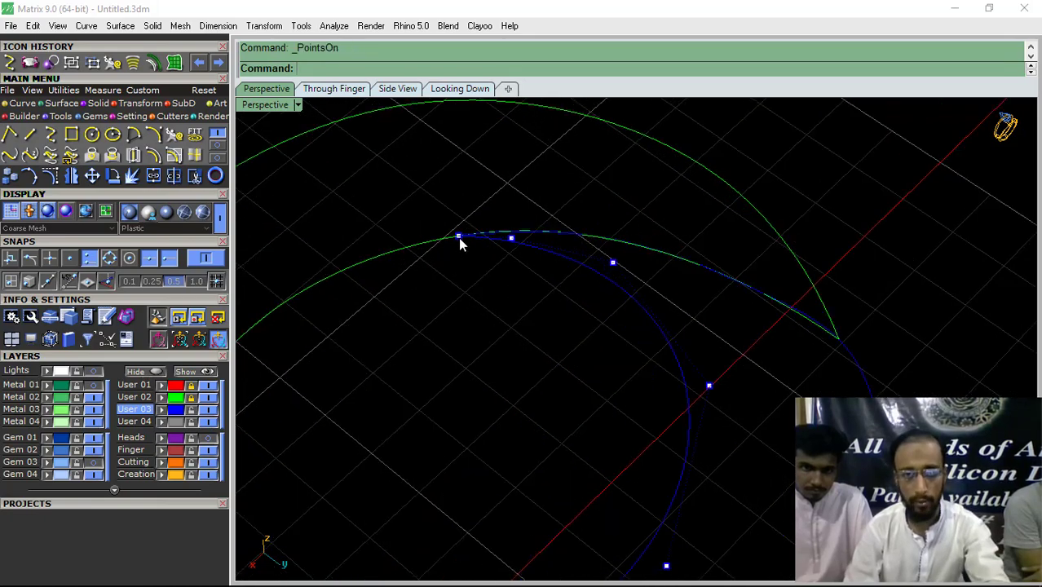
- Try to lower the inner edge curve's end control point on its own
{"action": "left_click", "coordinate": [458, 237]}
{"action": "right_click_drag", "start_coordinate": [461, 231], "coordinate": [432, 266]}
{"action": "left_click_drag", "start_coordinate": [425, 265], "coordinate": [417, 311]}
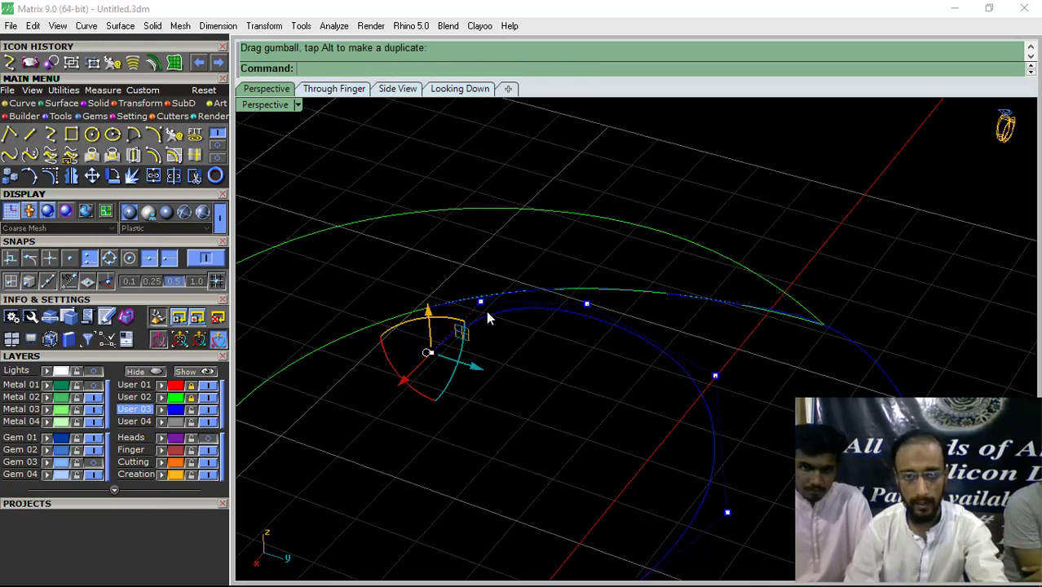
{"action": "left_click", "coordinate": [483, 303]}
{"action": "key", "text": "ctrl+z"}
- Lower the inner edge curve's end point together with its following control points as one group well below the outer edge curve
{"action": "left_click", "coordinate": [481, 303], "text": "shift"}
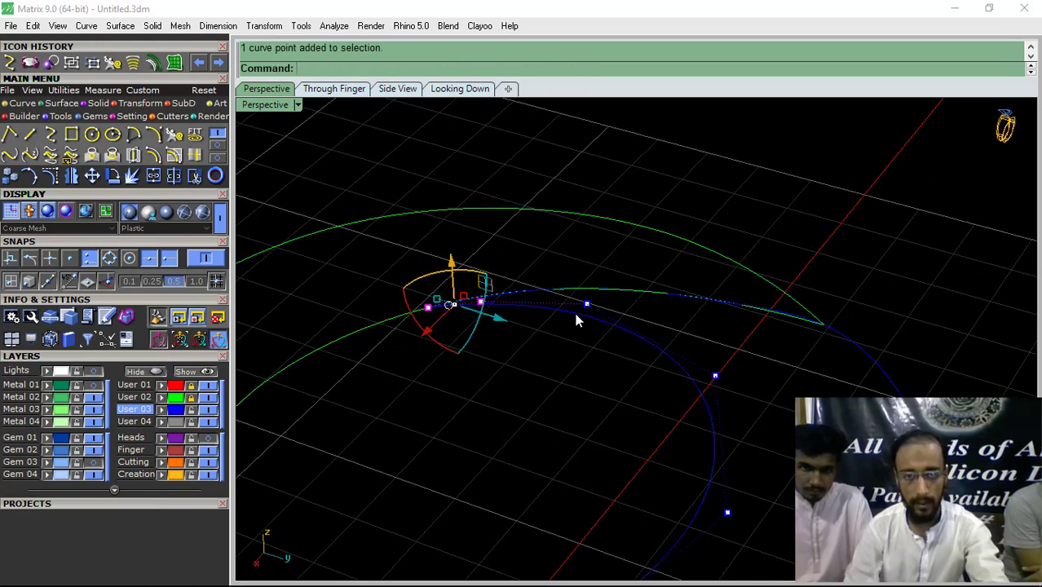
{"action": "left_click", "coordinate": [588, 305], "text": "shift"}
{"action": "left_click_drag", "start_coordinate": [652, 517], "coordinate": [654, 515], "text": "shift"}
{"action": "right_click_drag", "start_coordinate": [654, 515], "coordinate": [600, 340]}
{"action": "key", "text": "alt"}
{"action": "left_click_drag", "start_coordinate": [590, 343], "coordinate": [574, 414]}
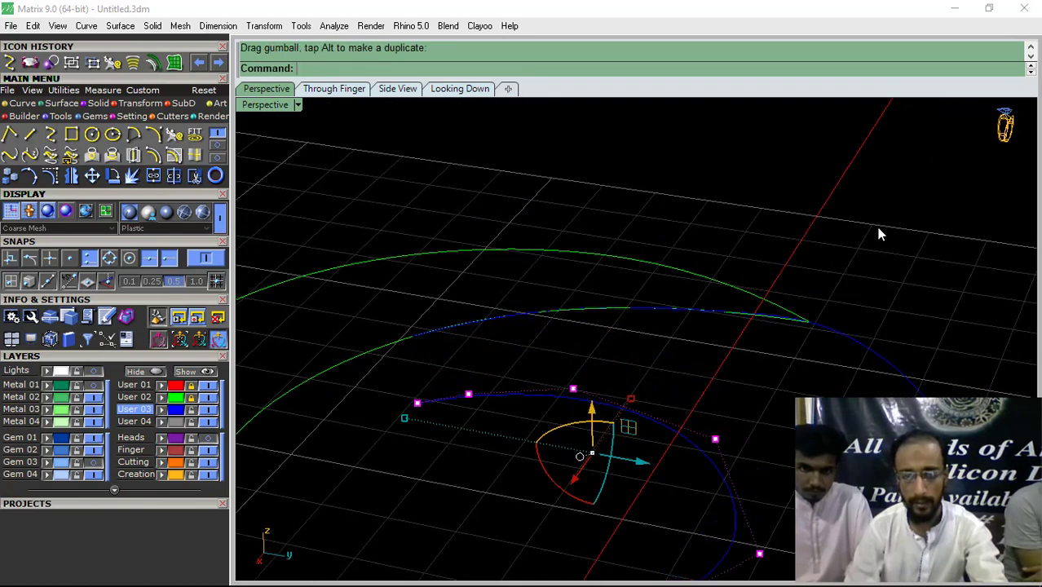
{"action": "left_click", "coordinate": [878, 231]}
- Raise the inner edge curve's fifth and fourth control points from its end slightly
{"action": "scroll", "coordinate": [611, 358], "scroll_direction": "down", "scroll_amount": 5}
{"action": "right_click_drag", "start_coordinate": [603, 390], "coordinate": [757, 362]}
{"action": "scroll", "coordinate": [759, 365], "scroll_direction": "up", "scroll_amount": 3}
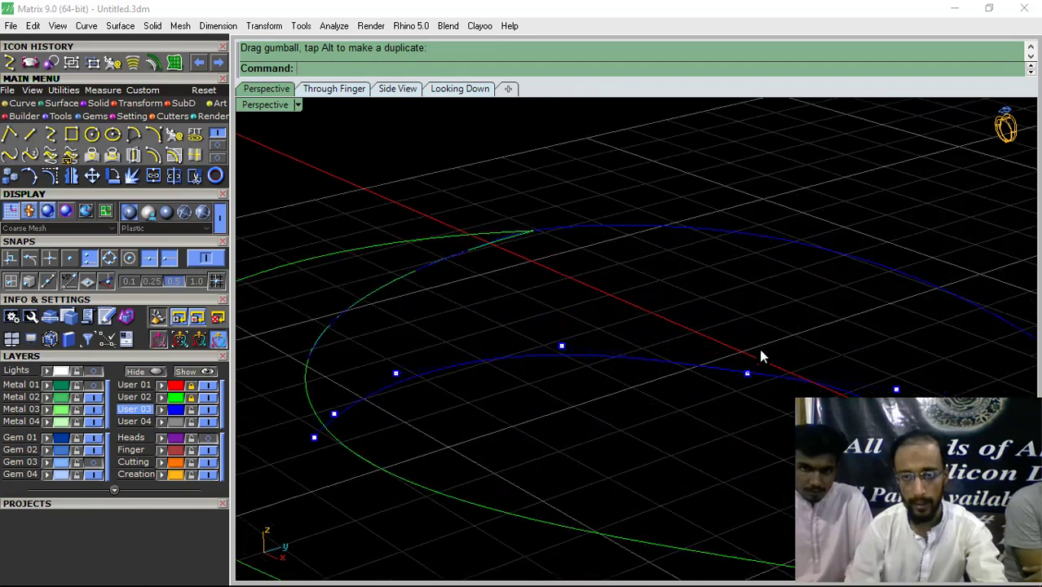
{"action": "left_click", "coordinate": [748, 360]}
{"action": "left_click_drag", "start_coordinate": [744, 313], "coordinate": [747, 300]}
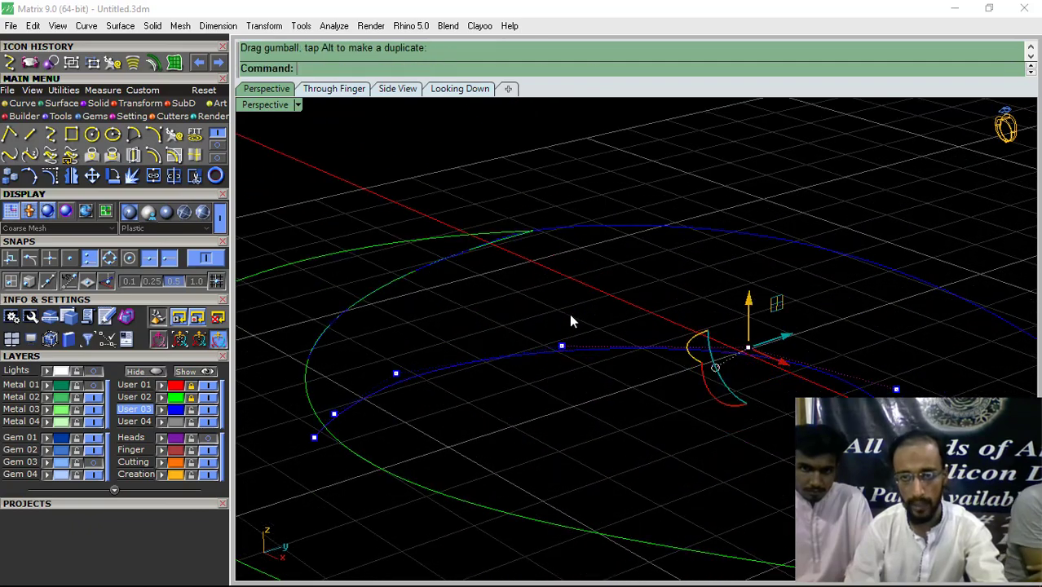
{"action": "left_click", "coordinate": [562, 346]}
{"action": "left_click_drag", "start_coordinate": [560, 300], "coordinate": [562, 280]}
{"action": "left_click", "coordinate": [652, 357]}
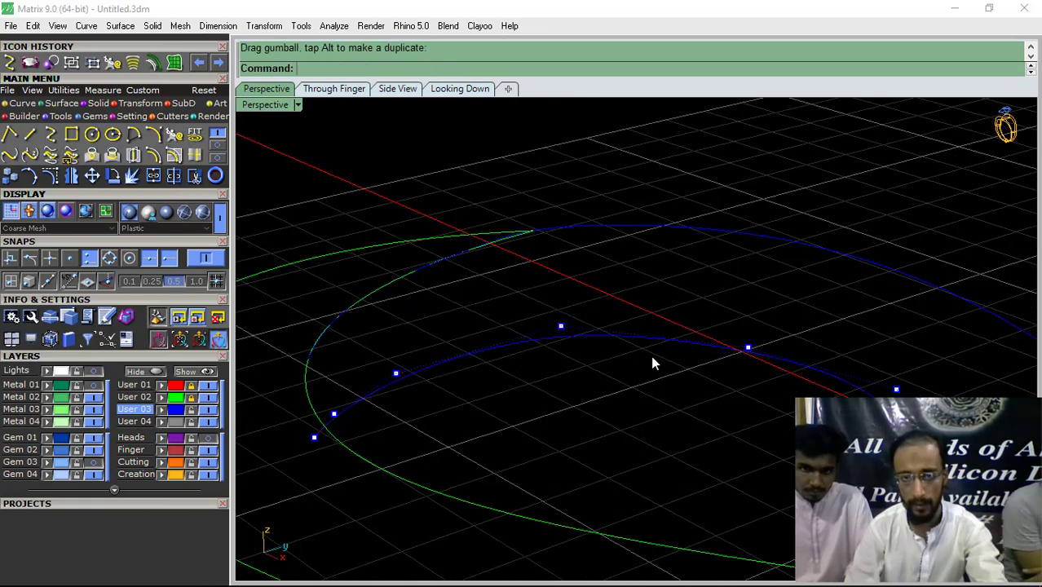
- Raise the inner edge curve's three control points nearest its end slightly, one after another
{"action": "right_click_drag", "start_coordinate": [652, 357], "coordinate": [520, 323]}
{"action": "left_click_drag", "start_coordinate": [459, 360], "coordinate": [457, 362]}
{"action": "left_click_drag", "start_coordinate": [474, 288], "coordinate": [475, 278]}
{"action": "left_click_drag", "start_coordinate": [382, 332], "coordinate": [364, 371]}
{"action": "left_click_drag", "start_coordinate": [375, 302], "coordinate": [377, 296]}
{"action": "left_click_drag", "start_coordinate": [316, 377], "coordinate": [318, 374]}
{"action": "left_click_drag", "start_coordinate": [332, 314], "coordinate": [344, 304]}
{"action": "left_click", "coordinate": [446, 338]}
- Turn on the control points of the back band's blue outer edge curve
{"action": "right_click_drag", "start_coordinate": [447, 338], "coordinate": [442, 305]}
{"action": "left_click", "coordinate": [450, 291]}
{"action": "key", "text": "F10"}
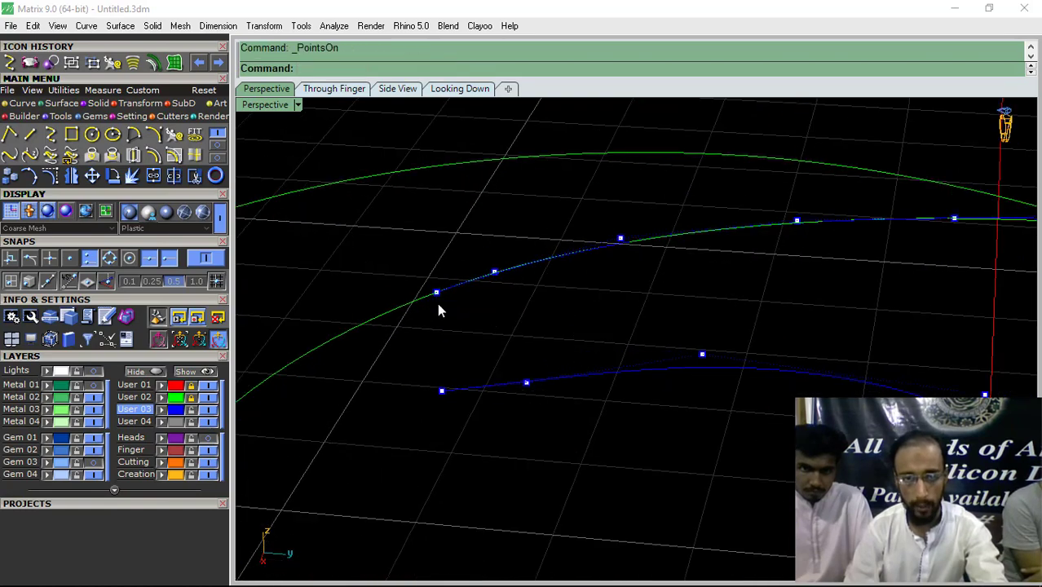
- Try to join both edge curves' ends at a height midway between them and raise the inner curve's adjacent control points
{"action": "left_click_drag", "start_coordinate": [452, 362], "coordinate": [439, 337]}
{"action": "left_click", "coordinate": [522, 315]}
{"action": "left_click", "coordinate": [528, 327]}
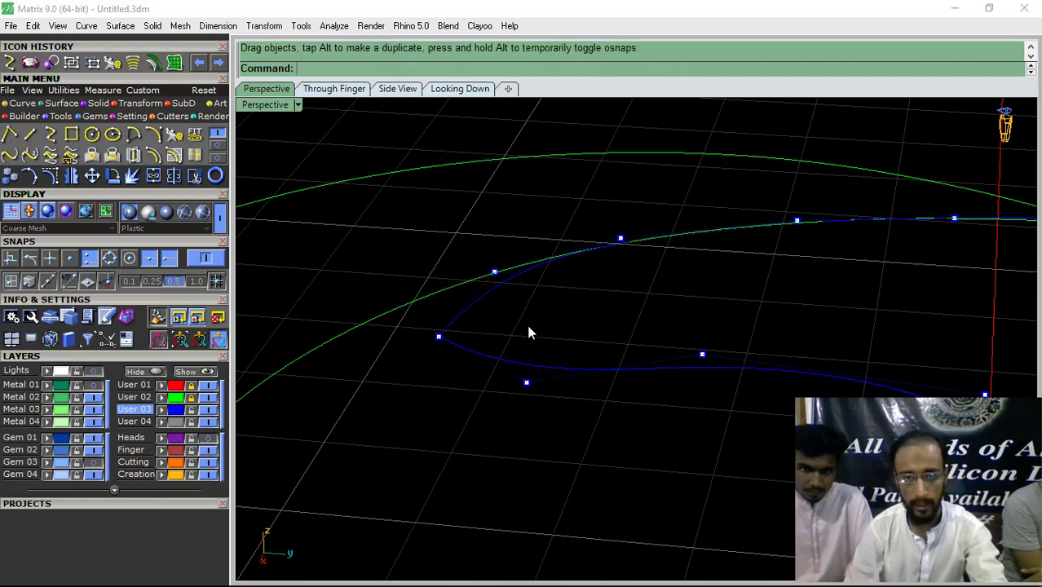
{"action": "left_click", "coordinate": [526, 383]}
{"action": "left_click_drag", "start_coordinate": [527, 344], "coordinate": [526, 306]}
{"action": "left_click_drag", "start_coordinate": [659, 407], "coordinate": [727, 320]}
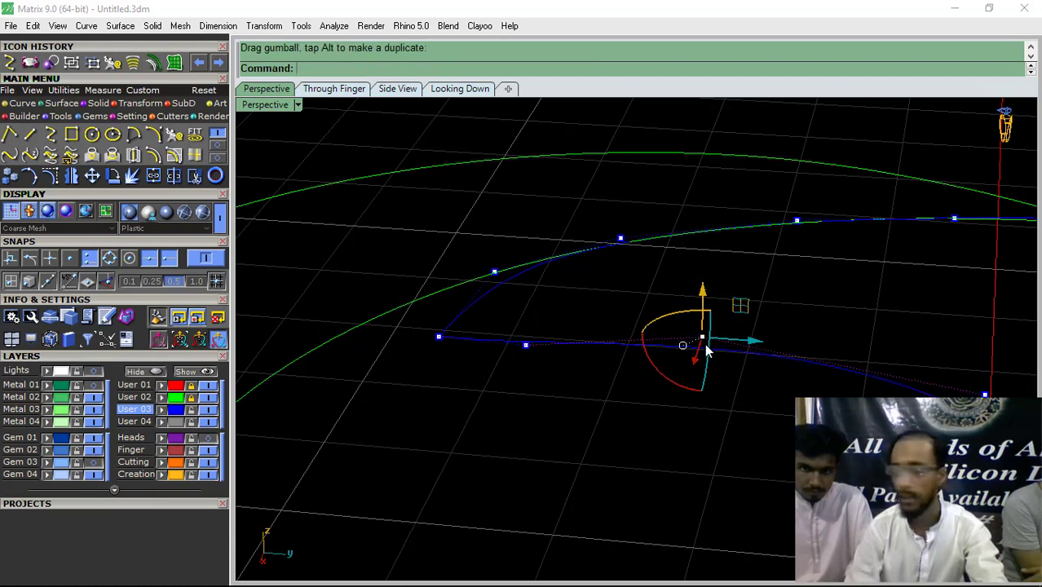
{"action": "right_click_drag", "start_coordinate": [633, 350], "coordinate": [535, 357]}
{"action": "key", "text": "ctrl+z"}
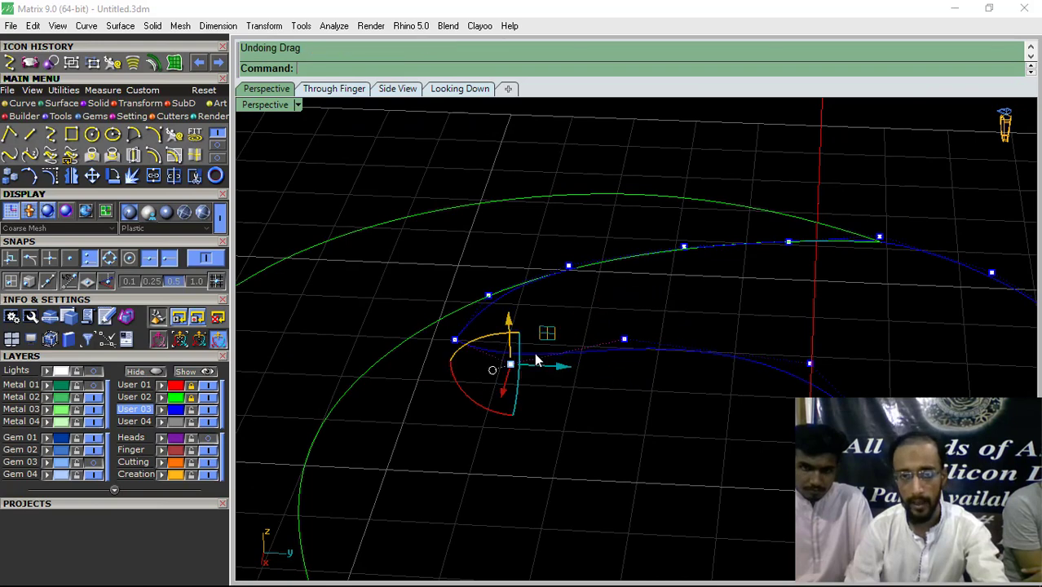
{"action": "key", "text": "Escape"}
- Snap the inner edge curve's end point onto the outer edge curve's end and raise its adjacent control point
{"action": "right_click_drag", "start_coordinate": [507, 469], "coordinate": [467, 369]}
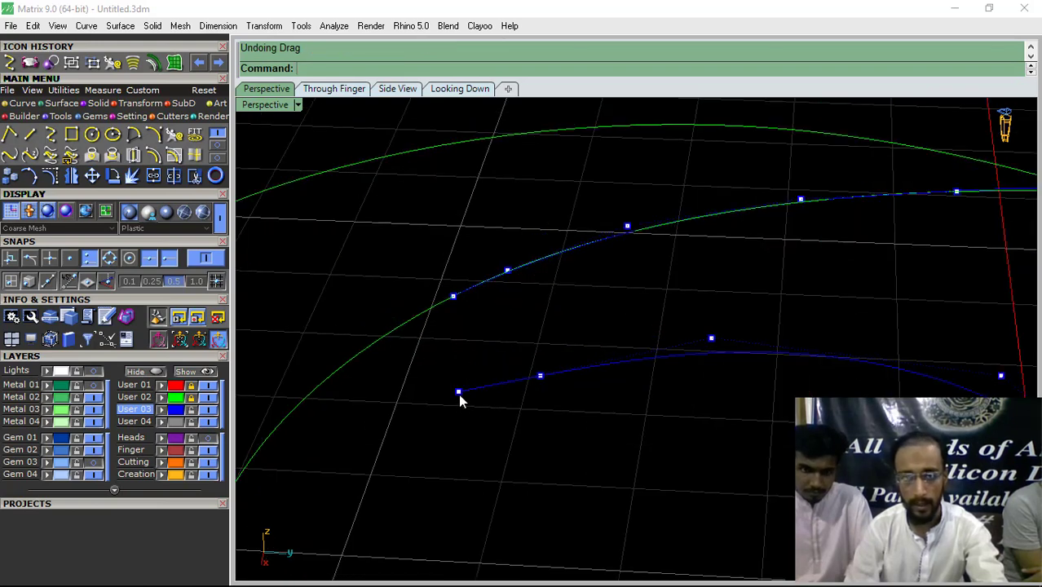
{"action": "left_click", "coordinate": [458, 393]}
{"action": "left_click_drag", "start_coordinate": [458, 393], "coordinate": [453, 296]}
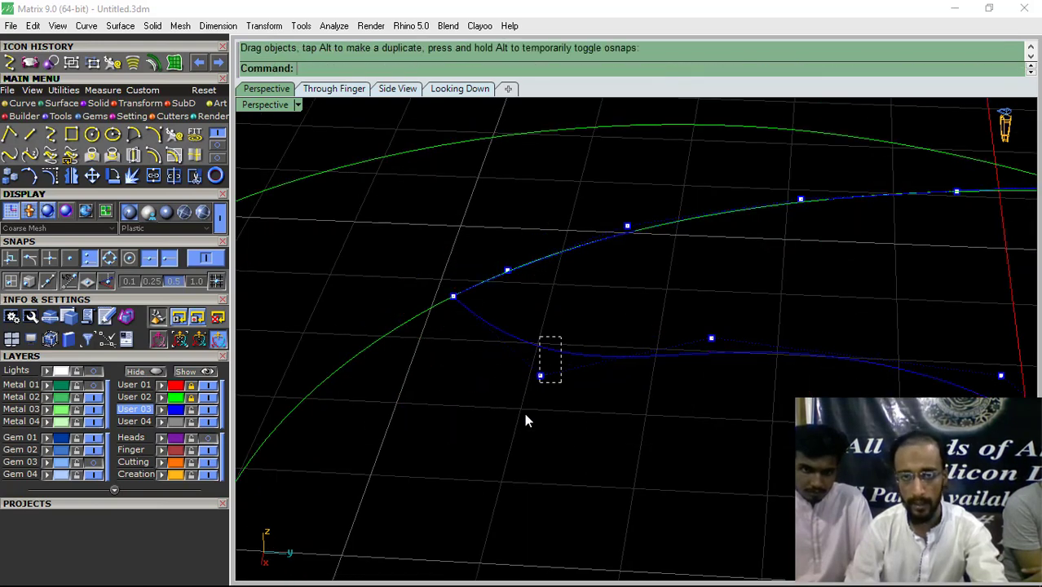
{"action": "left_click_drag", "start_coordinate": [527, 414], "coordinate": [524, 416]}
{"action": "left_click_drag", "start_coordinate": [541, 334], "coordinate": [563, 265]}
{"action": "left_click", "coordinate": [781, 294]}
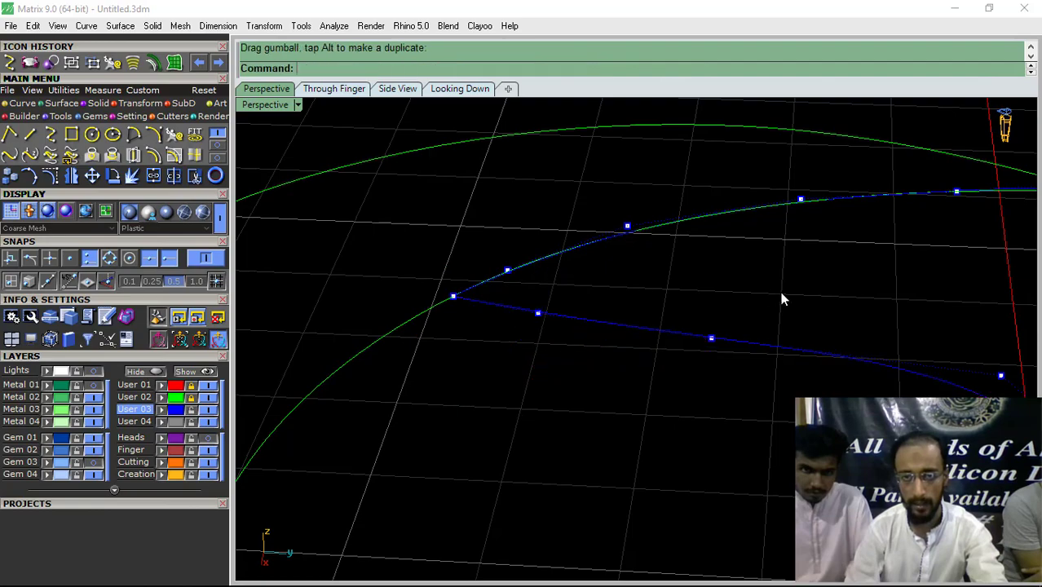
- Raise the inner edge curve's second and third control points in small amounts to straighten the slope from the joined end
{"action": "left_click", "coordinate": [711, 339]}
{"action": "left_click_drag", "start_coordinate": [714, 291], "coordinate": [715, 270]}
{"action": "left_click", "coordinate": [816, 272]}
{"action": "scroll", "coordinate": [710, 346], "scroll_direction": "down", "scroll_amount": 6}
{"action": "right_click_drag", "start_coordinate": [710, 347], "coordinate": [545, 306]}
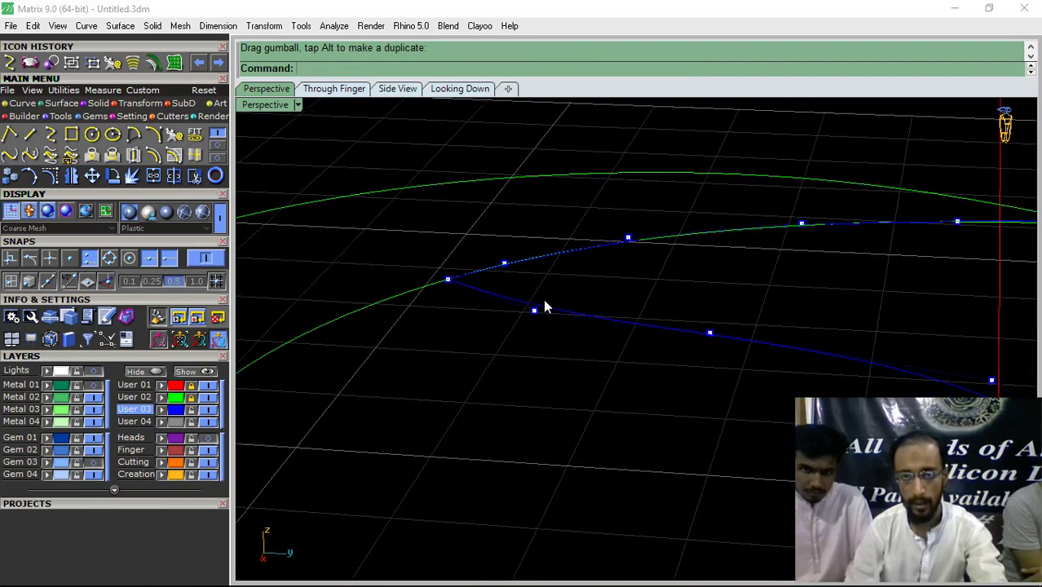
{"action": "left_click", "coordinate": [534, 310]}
{"action": "left_click_drag", "start_coordinate": [535, 269], "coordinate": [550, 250]}
{"action": "left_click", "coordinate": [710, 333]}
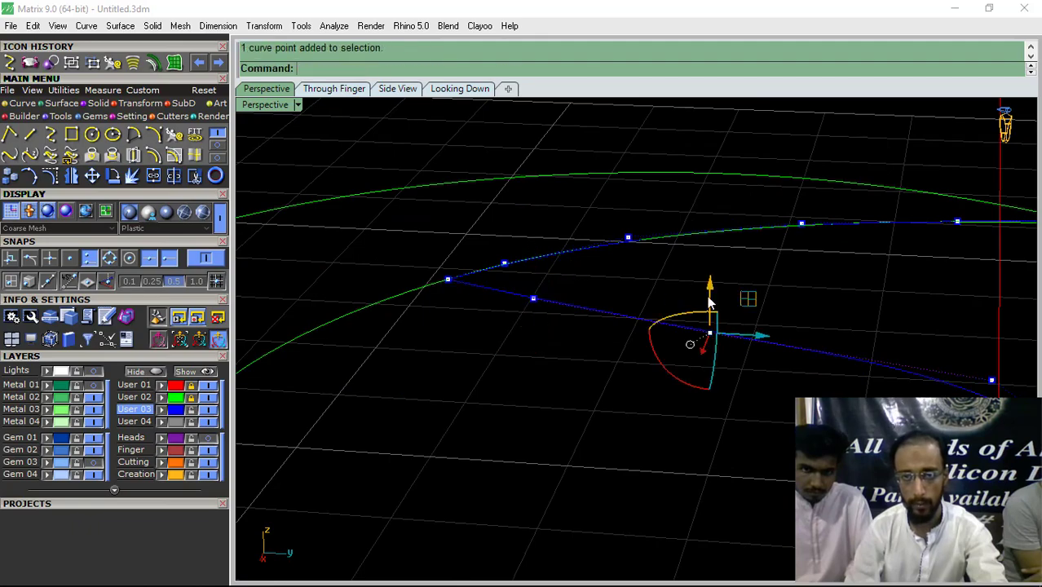
{"action": "left_click_drag", "start_coordinate": [710, 285], "coordinate": [716, 271]}
{"action": "left_click", "coordinate": [823, 291]}
- Raise two of the inner edge curve's control points beyond the joined end to even out its rise
{"action": "scroll", "coordinate": [605, 320], "scroll_direction": "down", "scroll_amount": 6}
{"action": "right_click_drag", "start_coordinate": [605, 320], "coordinate": [728, 279]}
{"action": "left_click", "coordinate": [678, 312]}
{"action": "left_click_drag", "start_coordinate": [678, 269], "coordinate": [678, 249]}
{"action": "left_click_drag", "start_coordinate": [477, 279], "coordinate": [415, 350]}
{"action": "left_click_drag", "start_coordinate": [438, 273], "coordinate": [452, 245]}
{"action": "left_click", "coordinate": [547, 249]}
- Lower the inner edge curve's third control point slightly and fine-tune the heights of its neighbouring points
{"action": "right_click_drag", "start_coordinate": [496, 359], "coordinate": [480, 325]}
{"action": "left_click", "coordinate": [542, 321]}
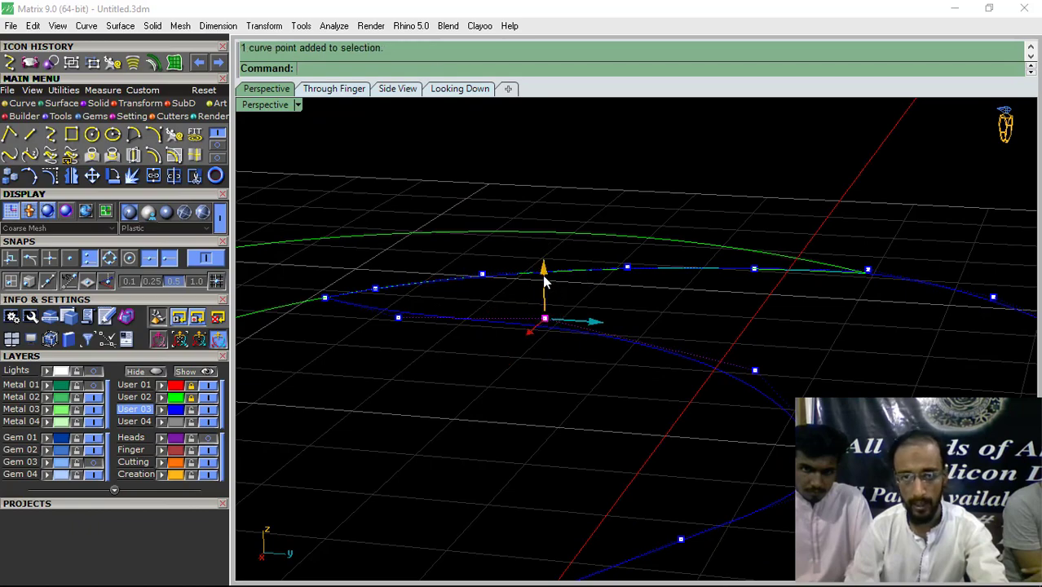
{"action": "left_click_drag", "start_coordinate": [545, 281], "coordinate": [371, 326]}
{"action": "left_click", "coordinate": [398, 319]}
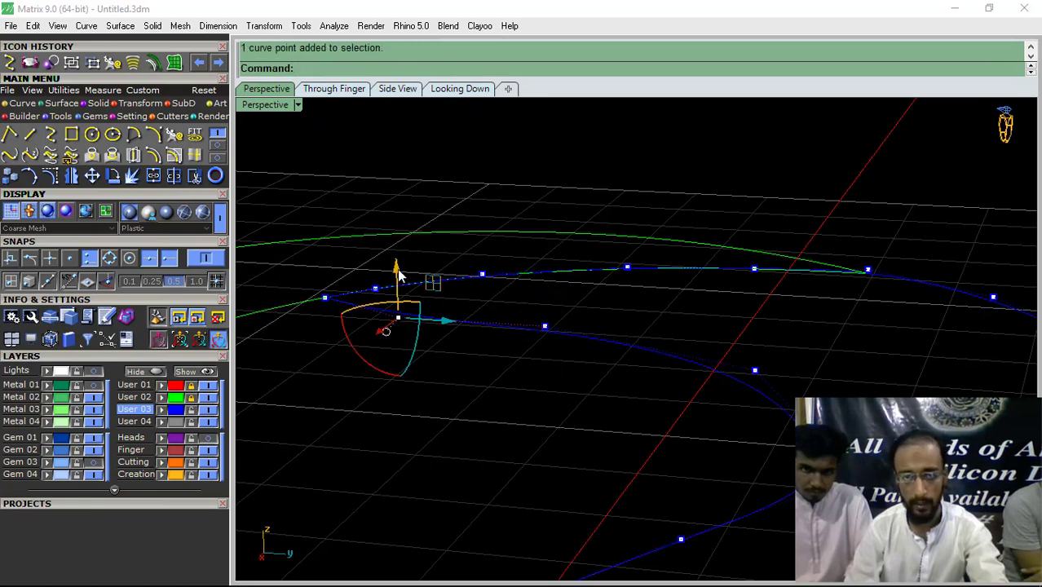
{"action": "left_click_drag", "start_coordinate": [398, 274], "coordinate": [407, 261]}
{"action": "right_click_drag", "start_coordinate": [623, 326], "coordinate": [687, 431]}
{"action": "scroll", "coordinate": [663, 333], "scroll_direction": "up", "scroll_amount": 5}
{"action": "left_click_drag", "start_coordinate": [663, 328], "coordinate": [651, 305]}
{"action": "left_click", "coordinate": [657, 279]}
- Raise the outer edge curve's three control points just beyond the green curves' pointed tip
{"action": "scroll", "coordinate": [689, 298], "scroll_direction": "down", "scroll_amount": 4}
{"action": "right_click_drag", "start_coordinate": [800, 354], "coordinate": [691, 277]}
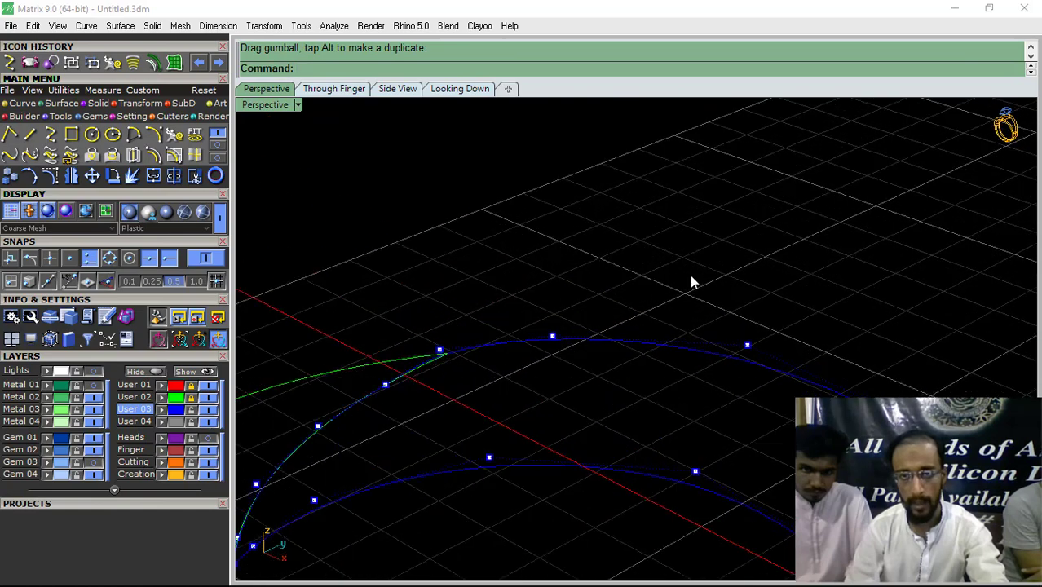
{"action": "left_click_drag", "start_coordinate": [503, 405], "coordinate": [501, 405]}
{"action": "right_click_drag", "start_coordinate": [501, 405], "coordinate": [595, 359]}
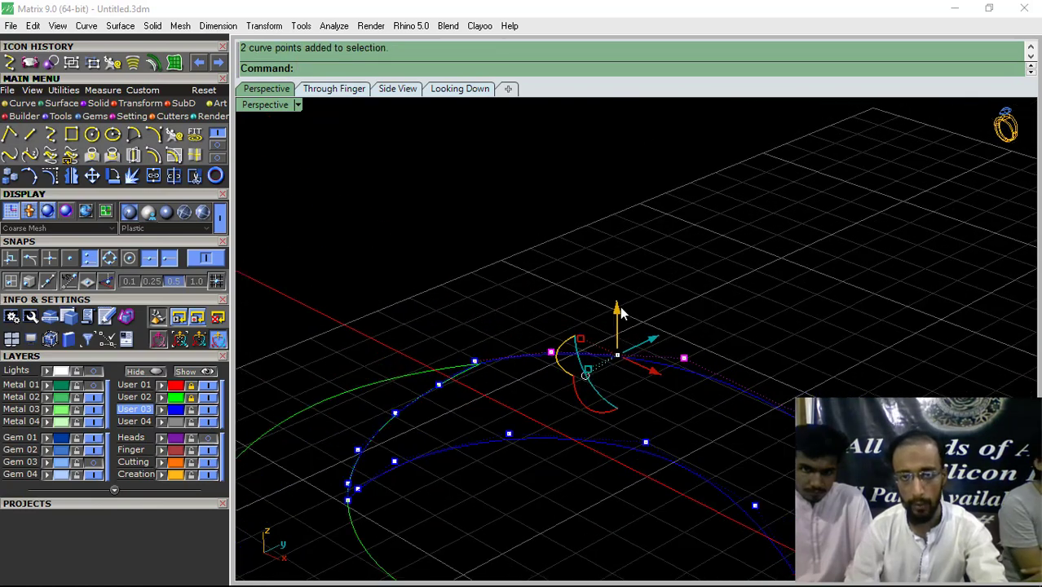
{"action": "left_click_drag", "start_coordinate": [620, 312], "coordinate": [620, 292]}
{"action": "left_click", "coordinate": [848, 432]}
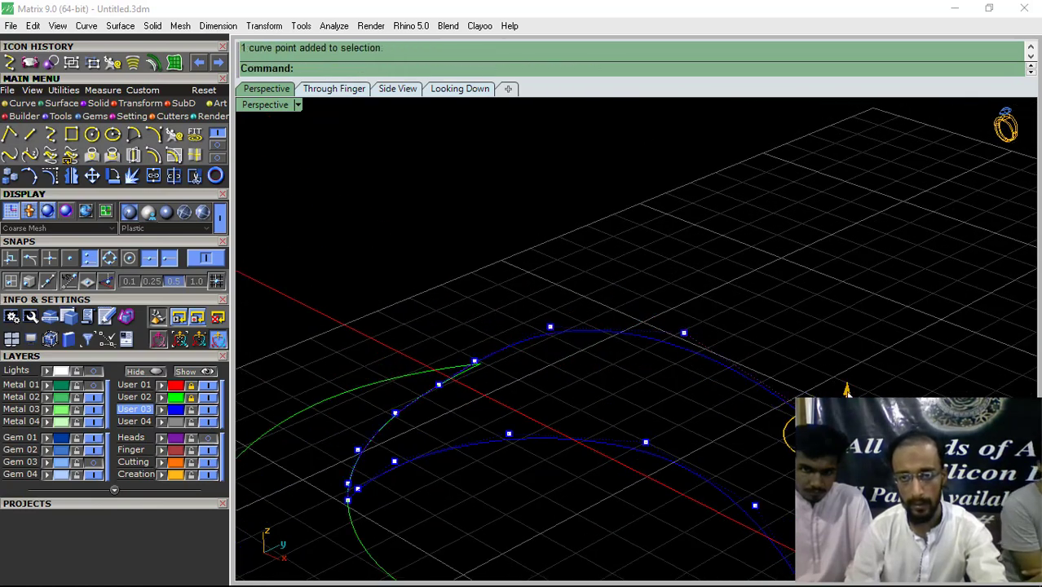
{"action": "left_click_drag", "start_coordinate": [847, 392], "coordinate": [854, 363]}
- Raise the outer edge curve's control point at the green curves' tip and the two points before it to a matching height
{"action": "right_click_drag", "start_coordinate": [764, 263], "coordinate": [670, 349]}
{"action": "left_click", "coordinate": [700, 348]}
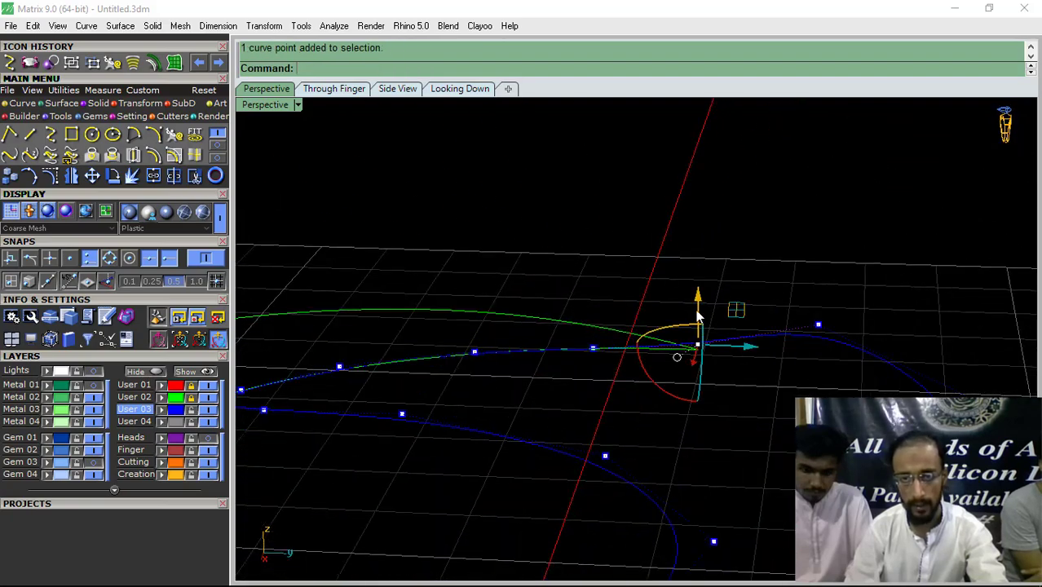
{"action": "left_click_drag", "start_coordinate": [698, 328], "coordinate": [698, 297]}
{"action": "left_click_drag", "start_coordinate": [603, 316], "coordinate": [438, 383]}
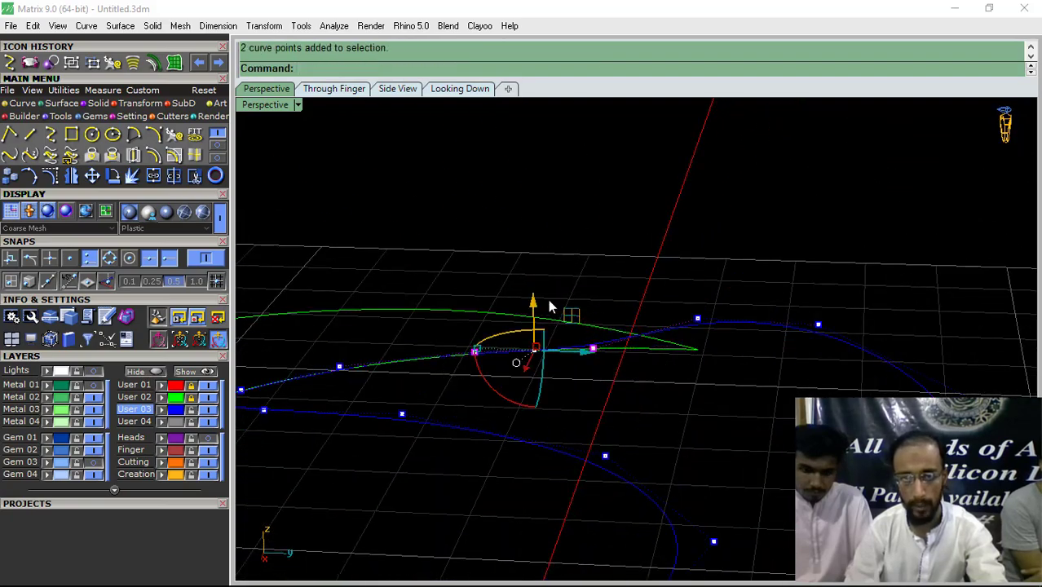
{"action": "left_click_drag", "start_coordinate": [539, 308], "coordinate": [553, 280]}
{"action": "left_click", "coordinate": [643, 261]}
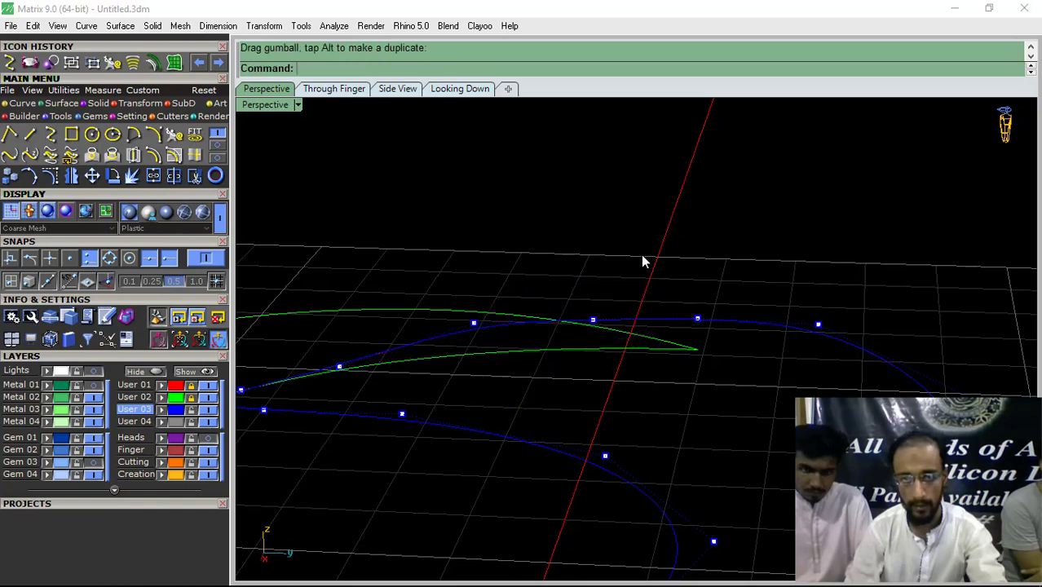
- Raise the outer edge curve's third and second control points so it climbs smoothly from the joined end
{"action": "mouse_move", "coordinate": [604, 326]}
{"action": "right_mouse_down"}
{"action": "mouse_move", "coordinate": [733, 344]}
{"action": "mouse_move", "coordinate": [682, 384]}
{"action": "mouse_move", "coordinate": [592, 316]}
{"action": "mouse_move", "coordinate": [595, 307]}
{"action": "right_mouse_up"}
{"action": "left_click_drag", "start_coordinate": [595, 307], "coordinate": [536, 341]}
{"action": "left_click_drag", "start_coordinate": [560, 289], "coordinate": [572, 266]}
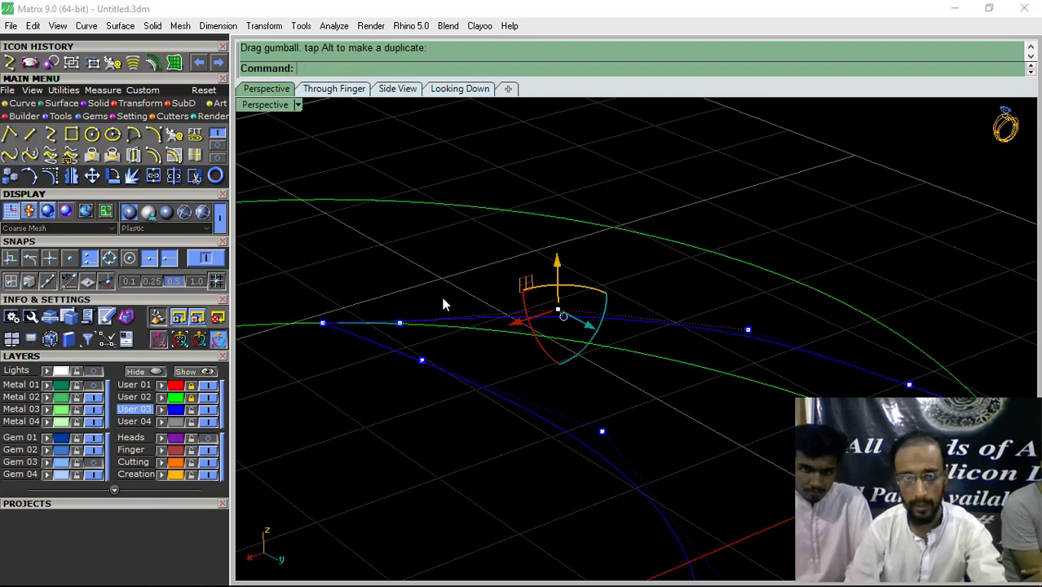
{"action": "left_click_drag", "start_coordinate": [440, 297], "coordinate": [398, 351]}
{"action": "left_click_drag", "start_coordinate": [400, 279], "coordinate": [402, 261]}
{"action": "left_click", "coordinate": [556, 231]}
{"action": "right_click_drag", "start_coordinate": [558, 233], "coordinate": [740, 267]}
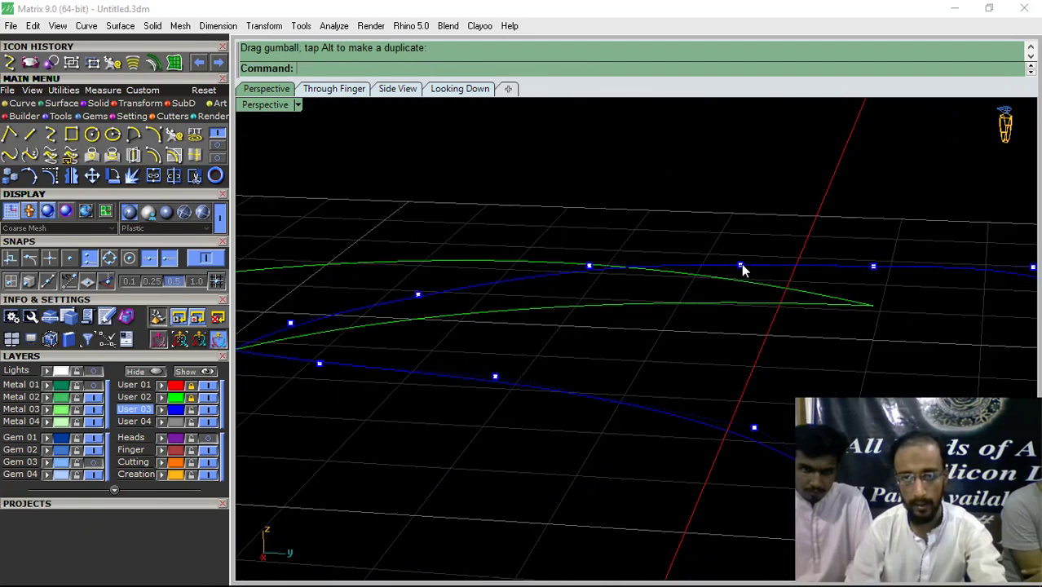
- Raise two neighbouring control points on the outer blue curve, just before its bend
{"action": "left_click", "coordinate": [740, 262]}
{"action": "left_click_drag", "start_coordinate": [738, 210], "coordinate": [739, 206]}
{"action": "left_click_drag", "start_coordinate": [902, 229], "coordinate": [890, 208]}
{"action": "left_click", "coordinate": [907, 211]}
{"action": "scroll", "coordinate": [494, 275], "scroll_direction": "down", "scroll_amount": 4}
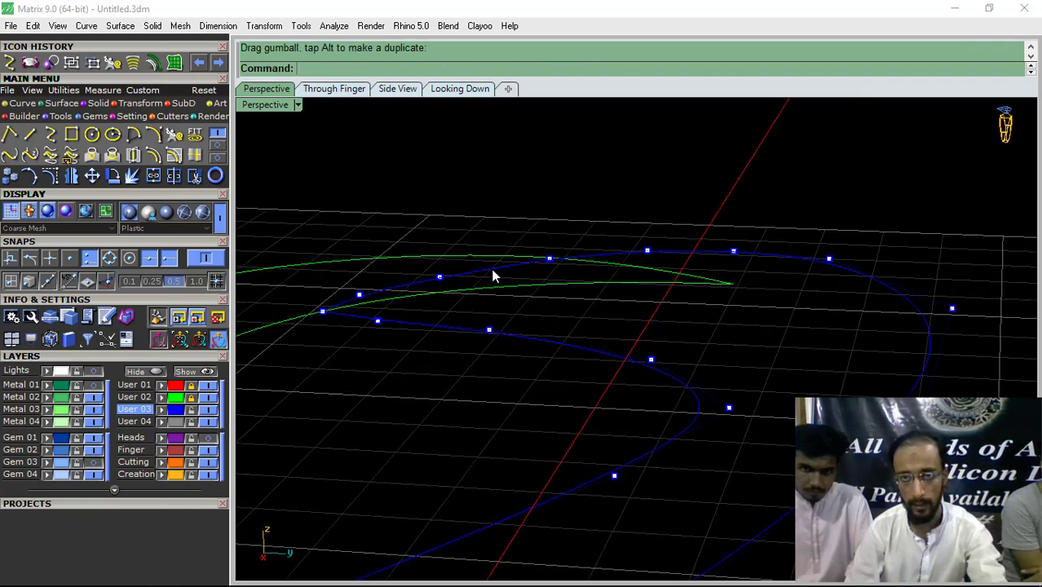
{"action": "right_click_drag", "start_coordinate": [493, 275], "coordinate": [707, 351]}
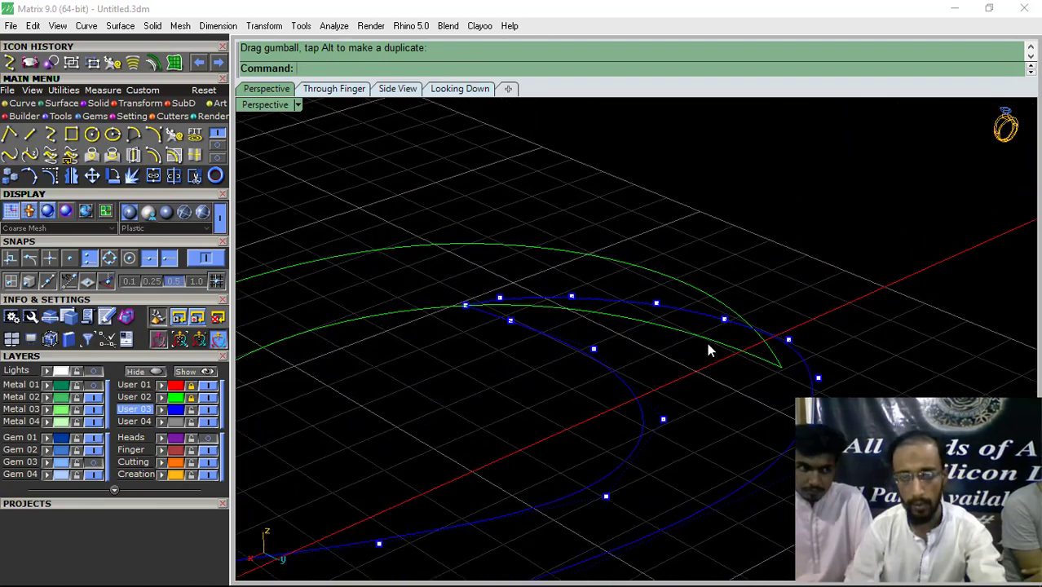
- Check the blue and green curves against the ring's reference picture at both loops, seen from above
{"action": "left_click", "coordinate": [76, 373]}
{"action": "left_click", "coordinate": [449, 90]}
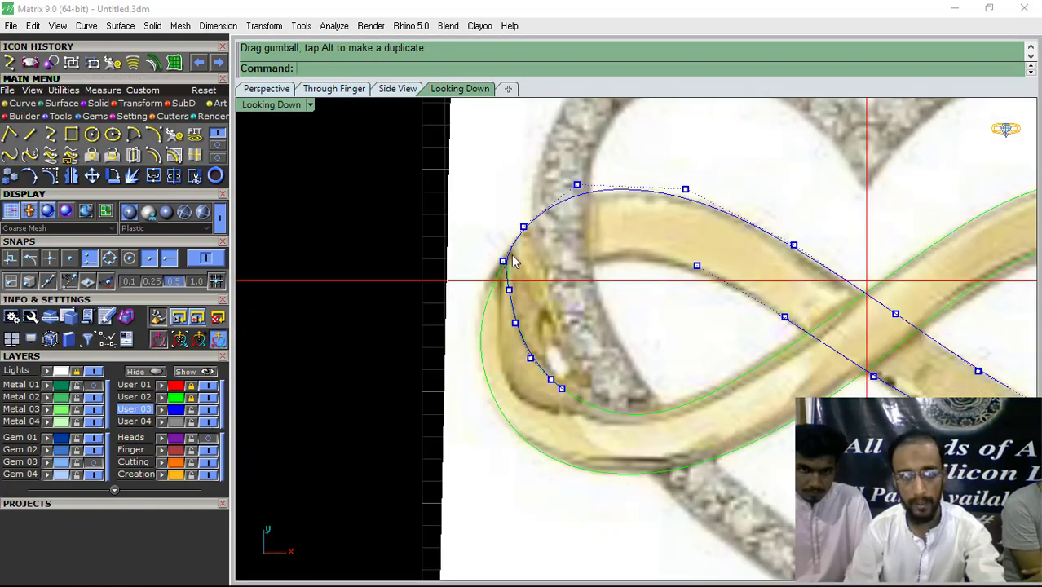
{"action": "scroll", "coordinate": [647, 338], "scroll_direction": "down", "scroll_amount": 3}
{"action": "scroll", "coordinate": [647, 338], "scroll_direction": "up", "scroll_amount": 5}
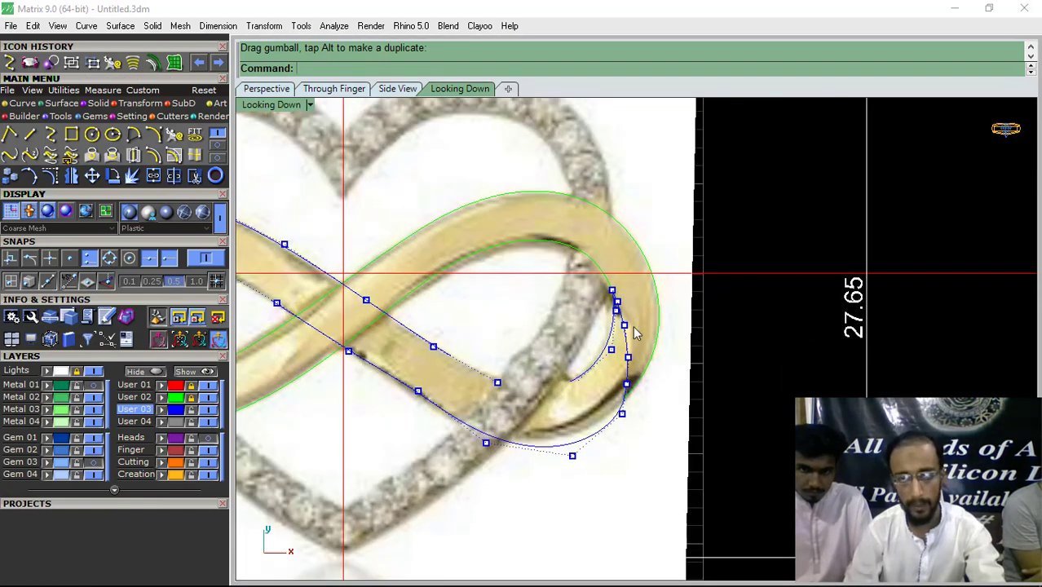
{"action": "scroll", "coordinate": [636, 330], "scroll_direction": "up", "scroll_amount": 1}
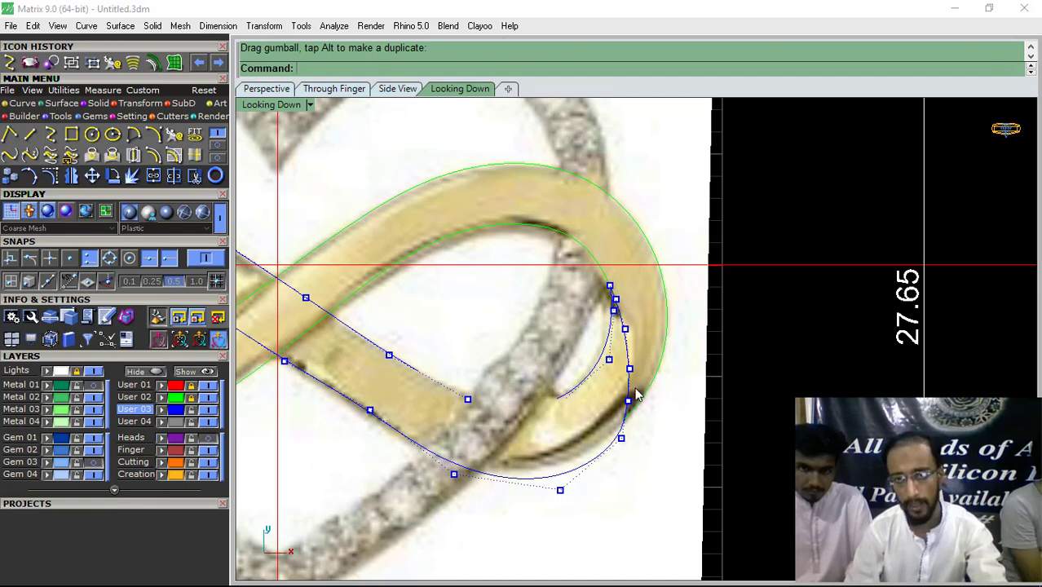
{"action": "left_click", "coordinate": [266, 89]}
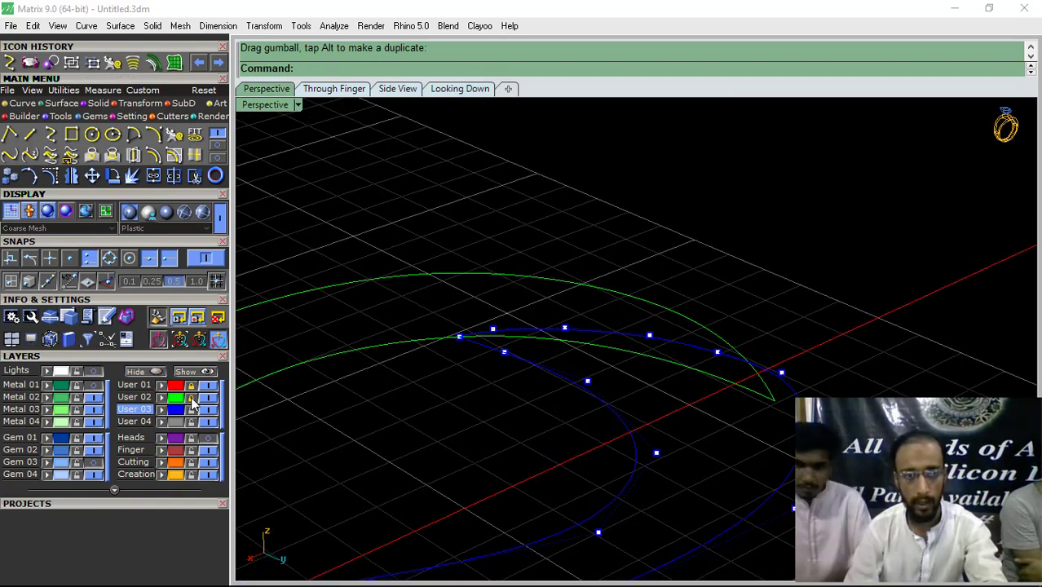
- Unlock the User 02 layer and show the inner green curve's control points in place of the blue curves' points
{"action": "left_click", "coordinate": [551, 340]}
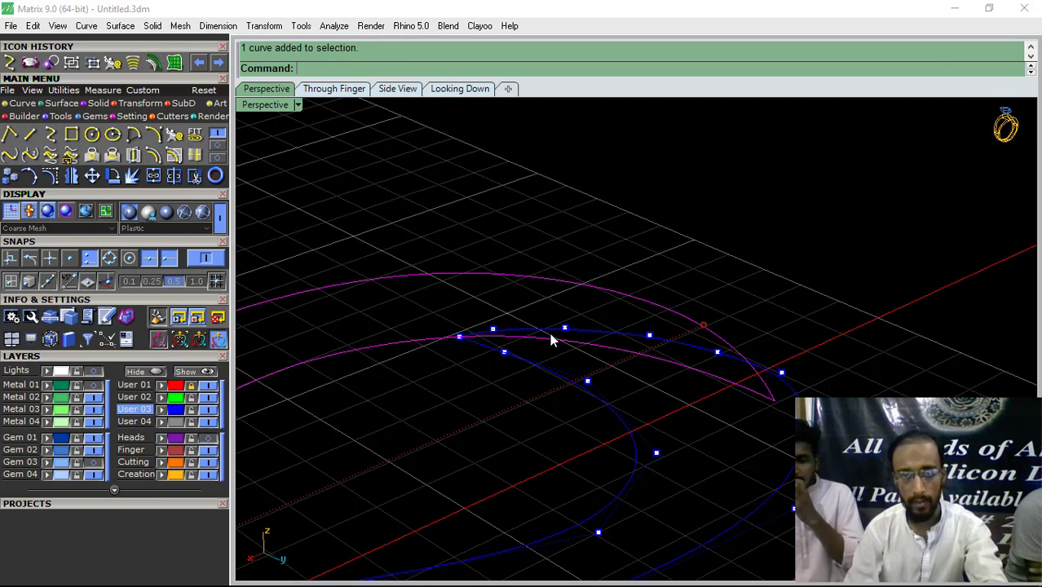
{"action": "left_click", "coordinate": [135, 177]}
{"action": "left_click", "coordinate": [614, 357]}
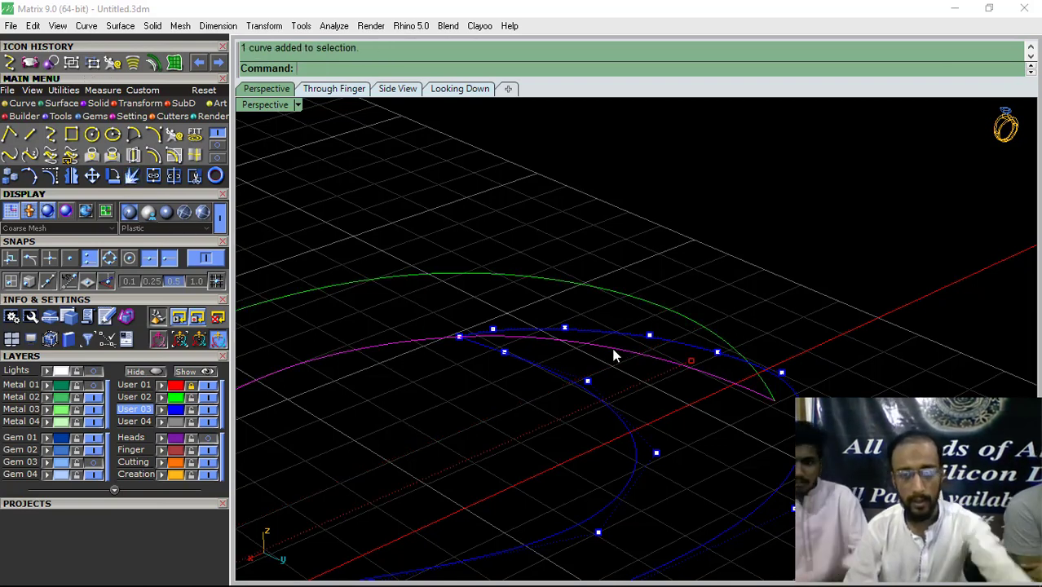
{"action": "key", "text": "Escape"}
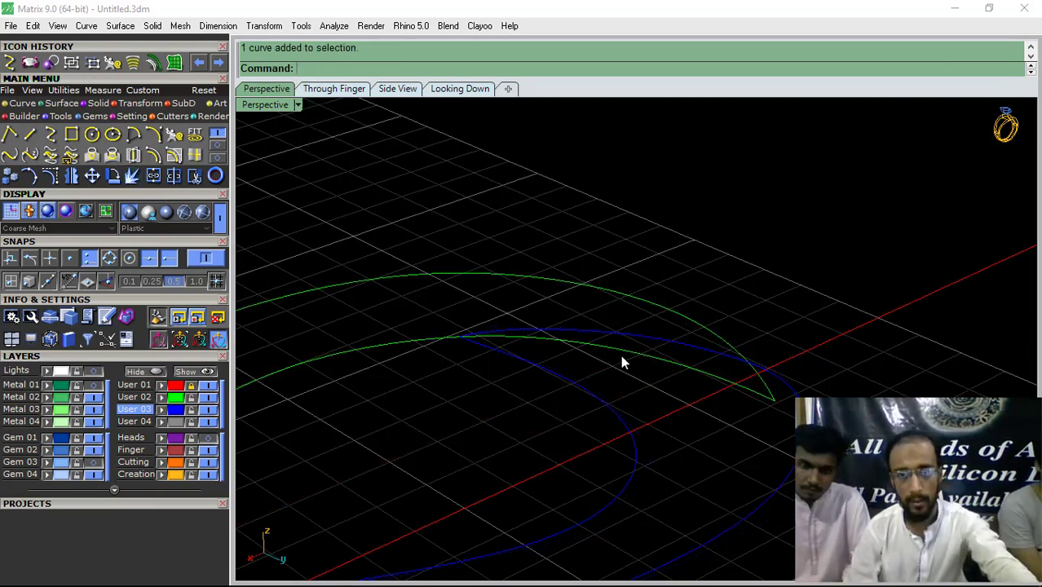
{"action": "left_click", "coordinate": [51, 177]}
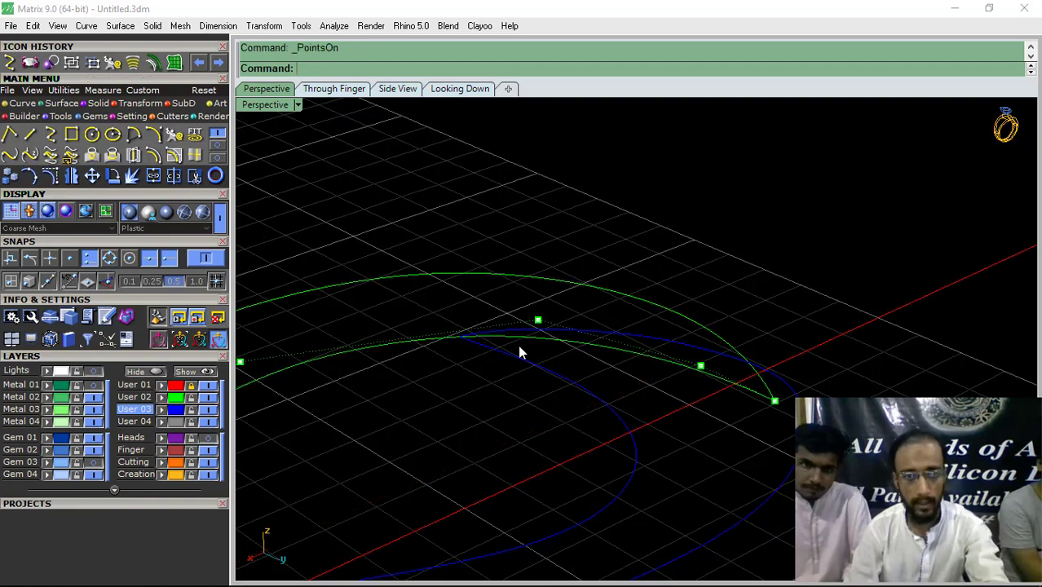
- Try to drag the inner green curve's control point next to its tip upward, and undo the move
{"action": "scroll", "coordinate": [573, 333], "scroll_direction": "up", "scroll_amount": 5}
{"action": "scroll", "coordinate": [535, 337], "scroll_direction": "down", "scroll_amount": 3}
{"action": "right_click_drag", "start_coordinate": [687, 420], "coordinate": [750, 366]}
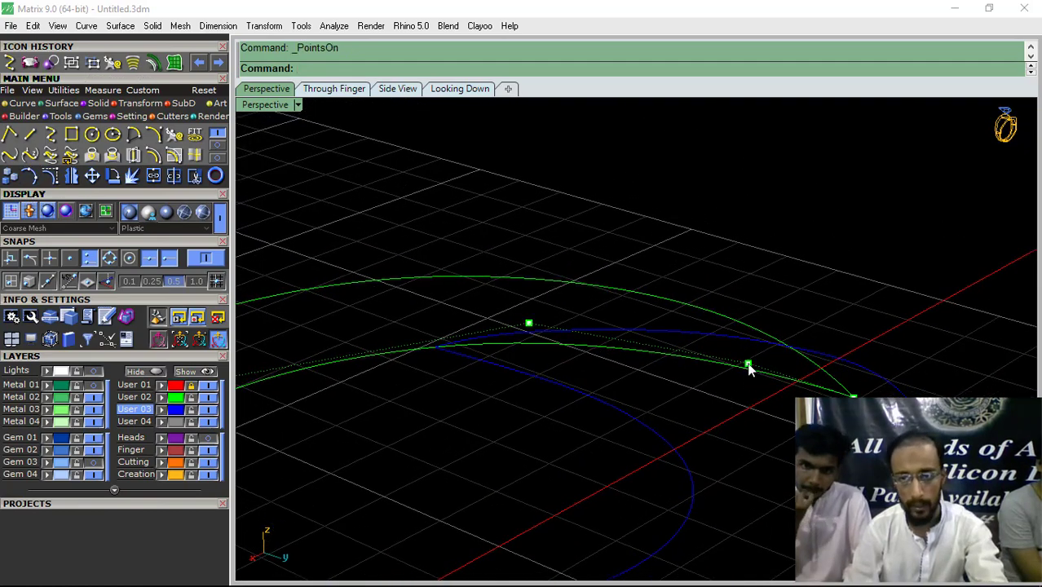
{"action": "left_click", "coordinate": [749, 365]}
{"action": "left_click_drag", "start_coordinate": [749, 365], "coordinate": [751, 327]}
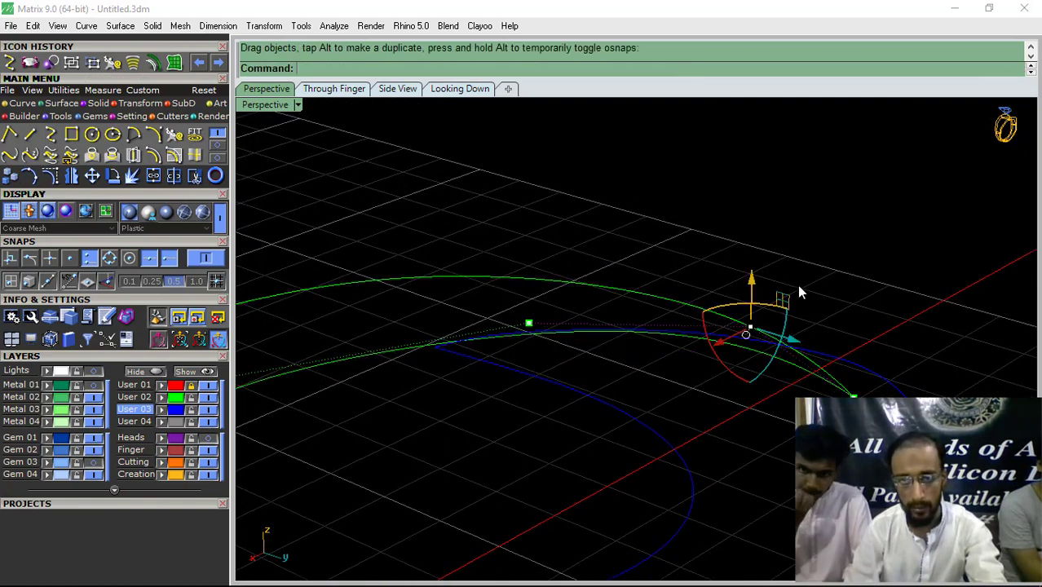
{"action": "key", "text": "ctrl+z"}
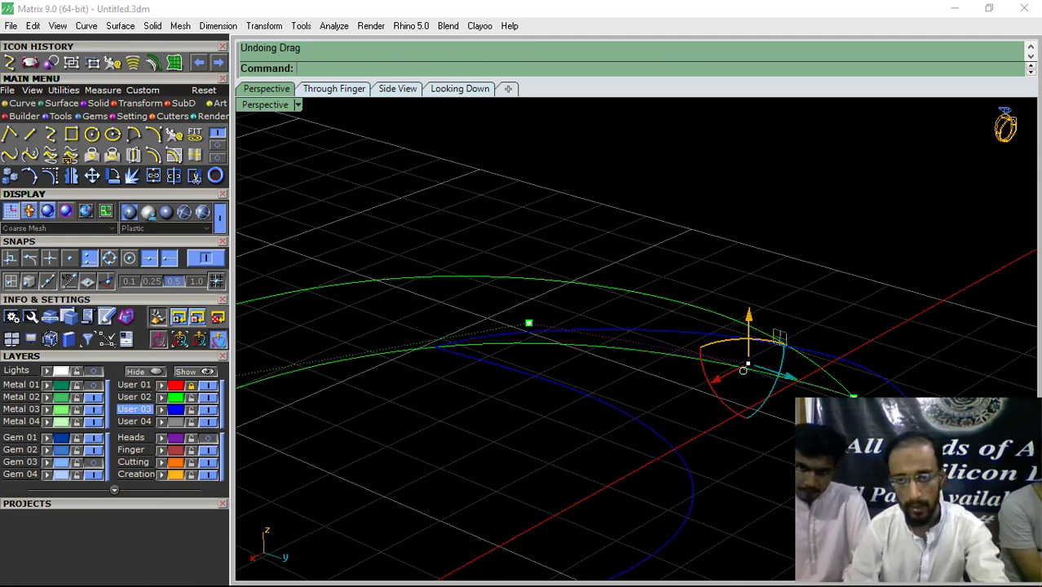
- Show the control points of both green curves and raise their shared tip onto the blue curve
{"action": "left_click", "coordinate": [854, 398]}
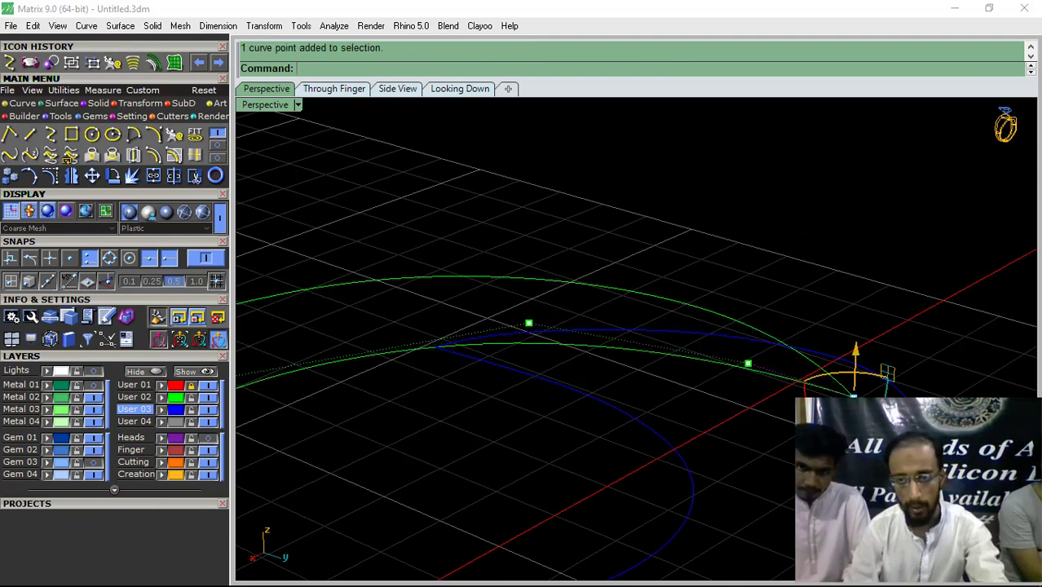
{"action": "left_click", "coordinate": [838, 396]}
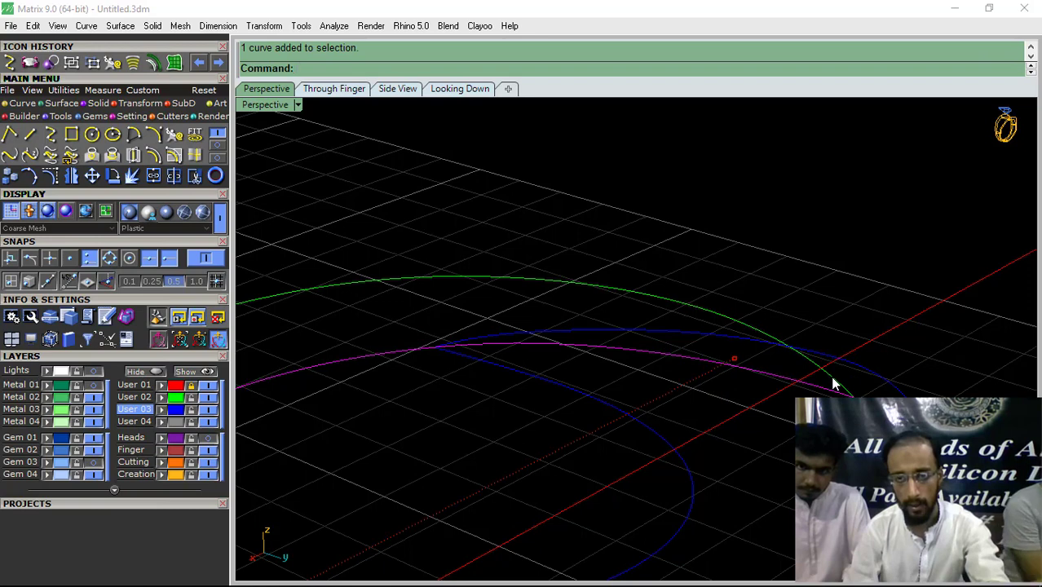
{"action": "left_click", "coordinate": [833, 381], "text": "shift"}
{"action": "key", "text": "F10"}
{"action": "right_click_drag", "start_coordinate": [833, 381], "coordinate": [848, 353]}
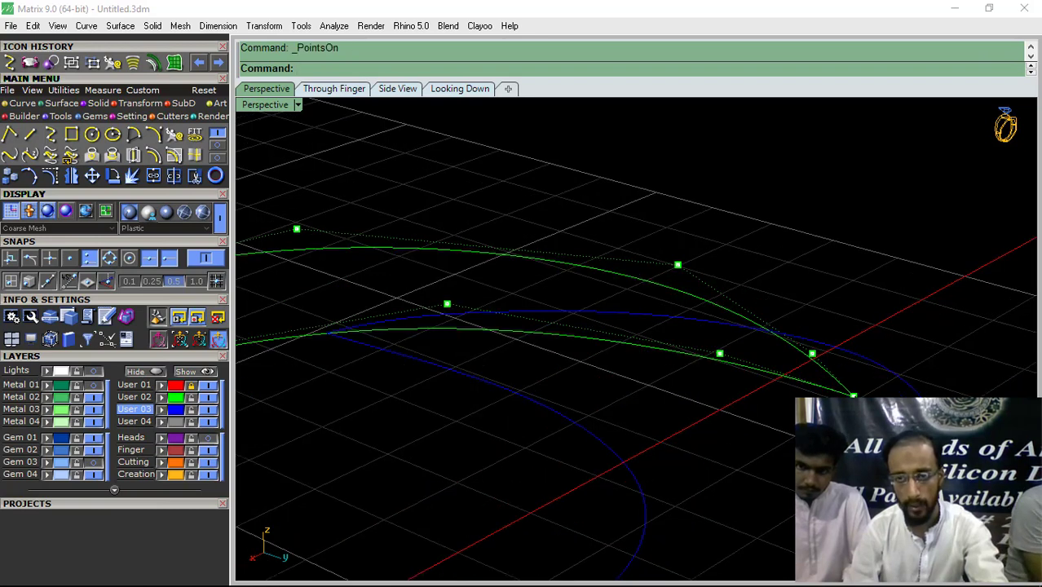
{"action": "left_click_drag", "start_coordinate": [840, 381], "coordinate": [861, 354]}
{"action": "key", "text": "Escape"}
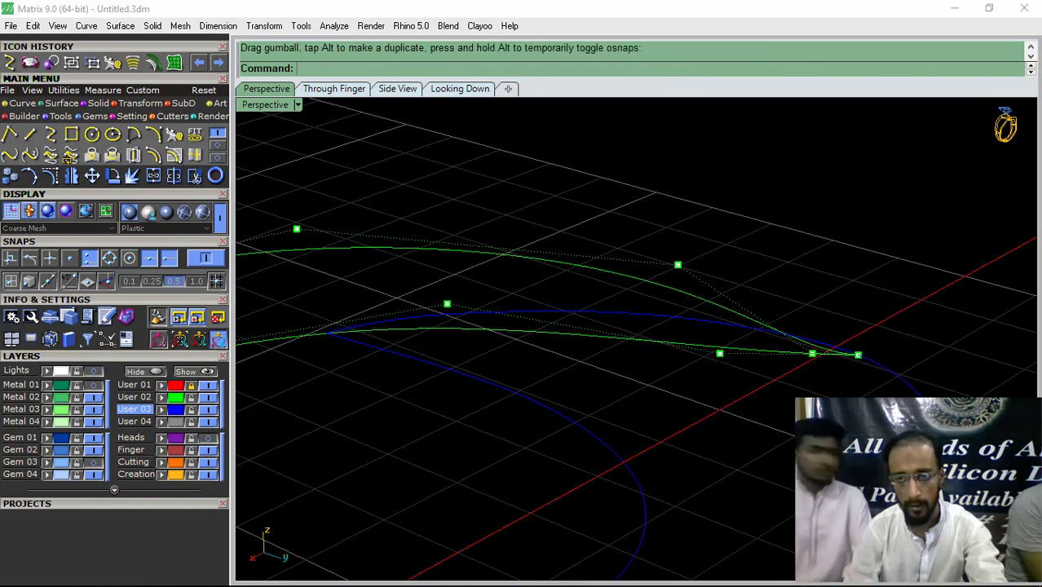
- Raise the outer green curve's control point nearest the shared tip and check the curves from above
{"action": "scroll", "coordinate": [815, 354], "scroll_direction": "up", "scroll_amount": 5}
{"action": "left_click", "coordinate": [817, 357]}
{"action": "left_click_drag", "start_coordinate": [819, 319], "coordinate": [825, 285]}
{"action": "left_click", "coordinate": [687, 324]}
{"action": "right_click_drag", "start_coordinate": [688, 325], "coordinate": [491, 491]}
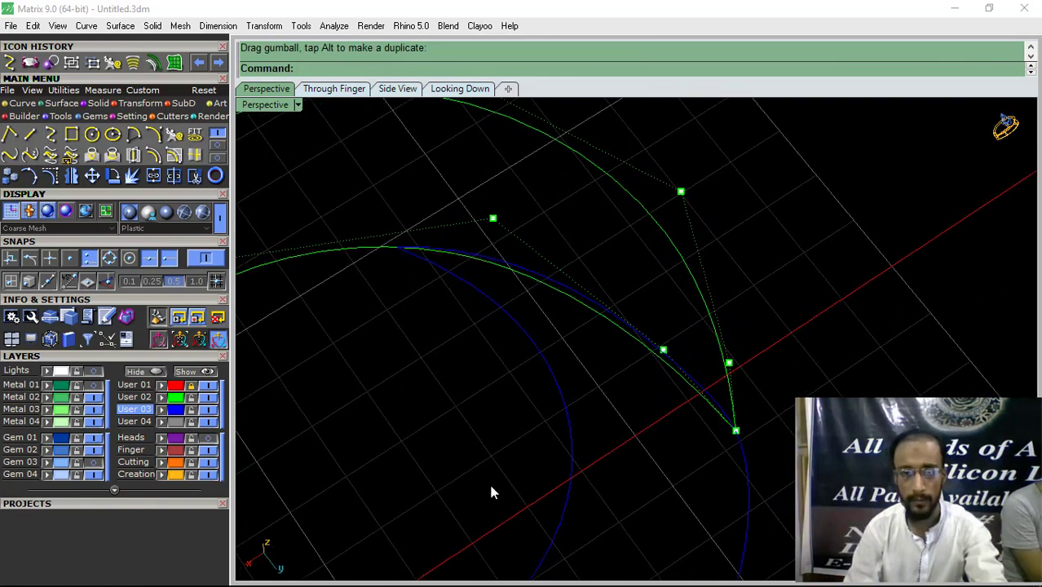
{"action": "left_click", "coordinate": [395, 576]}
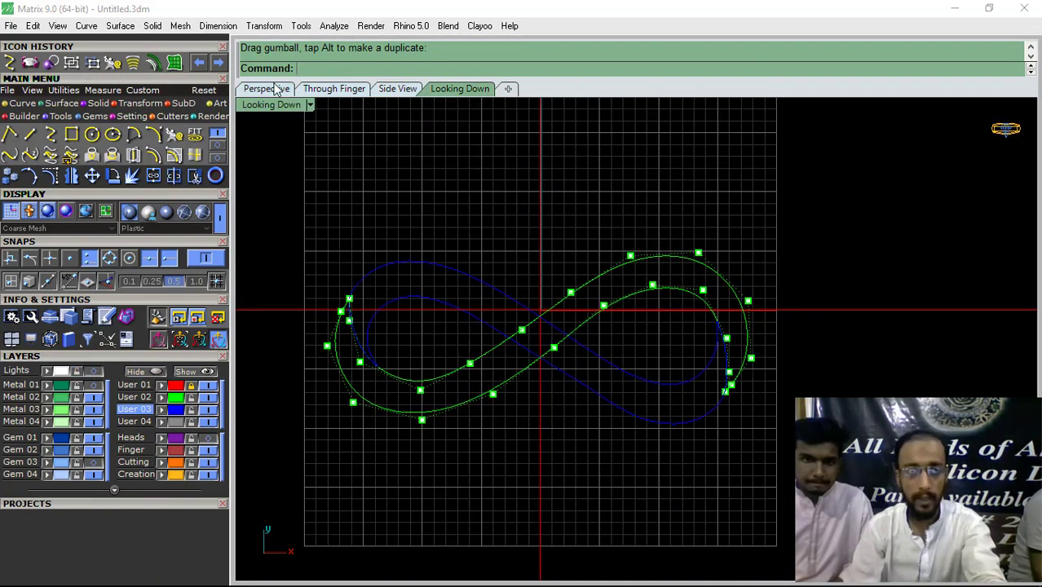
{"action": "left_click", "coordinate": [278, 88]}
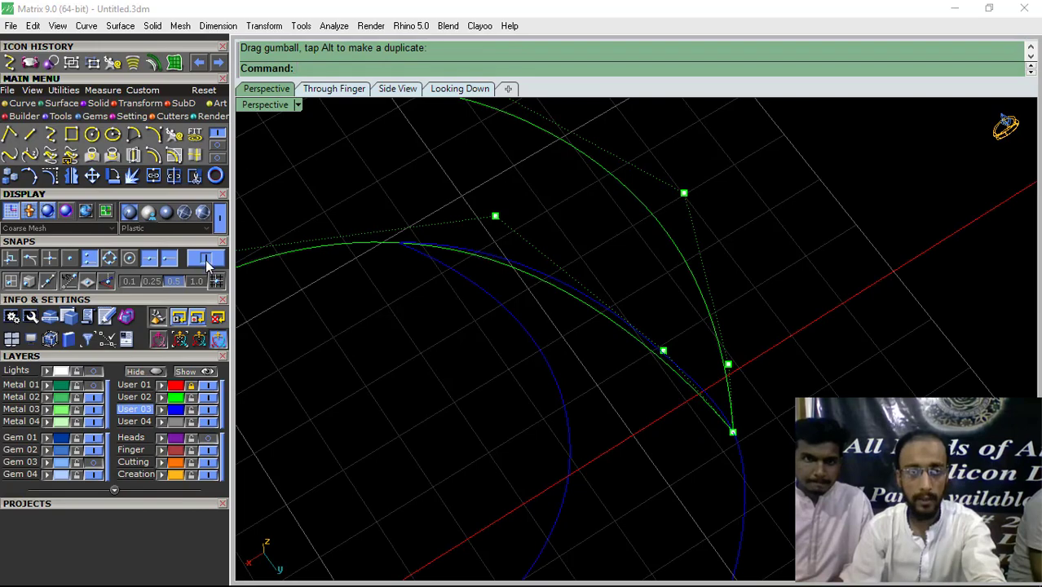
- Turn off object snaps and raise the inner green curve's control point near the tip to follow the blue curve
{"action": "right_click_drag", "start_coordinate": [561, 303], "coordinate": [730, 375]}
{"action": "left_click", "coordinate": [727, 360]}
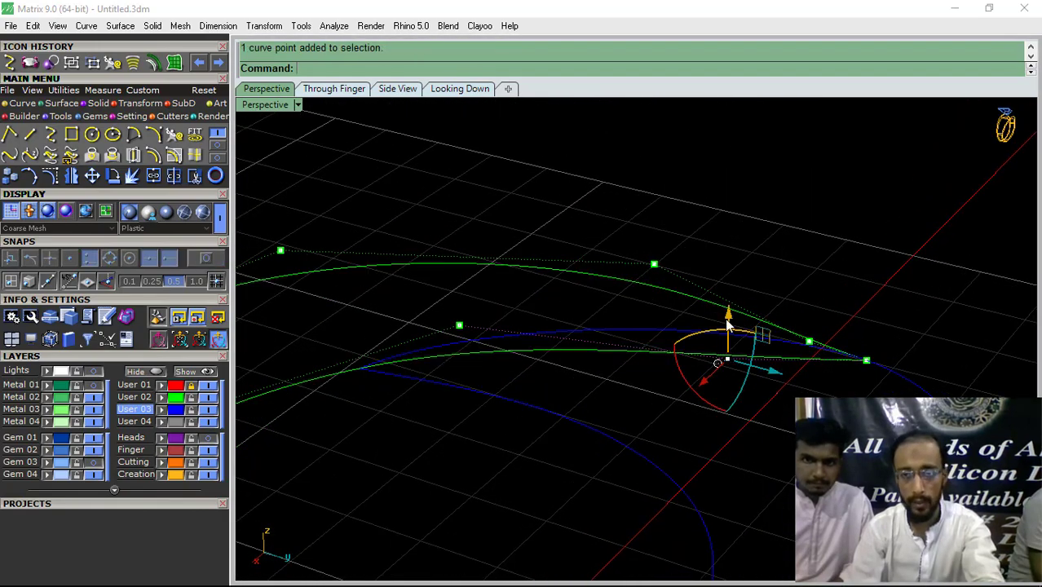
{"action": "left_click_drag", "start_coordinate": [727, 314], "coordinate": [728, 270]}
{"action": "left_click", "coordinate": [789, 253]}
- Raise two neighbouring control points along the bend of the outer green curve together
{"action": "right_click_drag", "start_coordinate": [510, 359], "coordinate": [845, 240], "text": "shift"}
{"action": "left_click", "coordinate": [763, 301]}
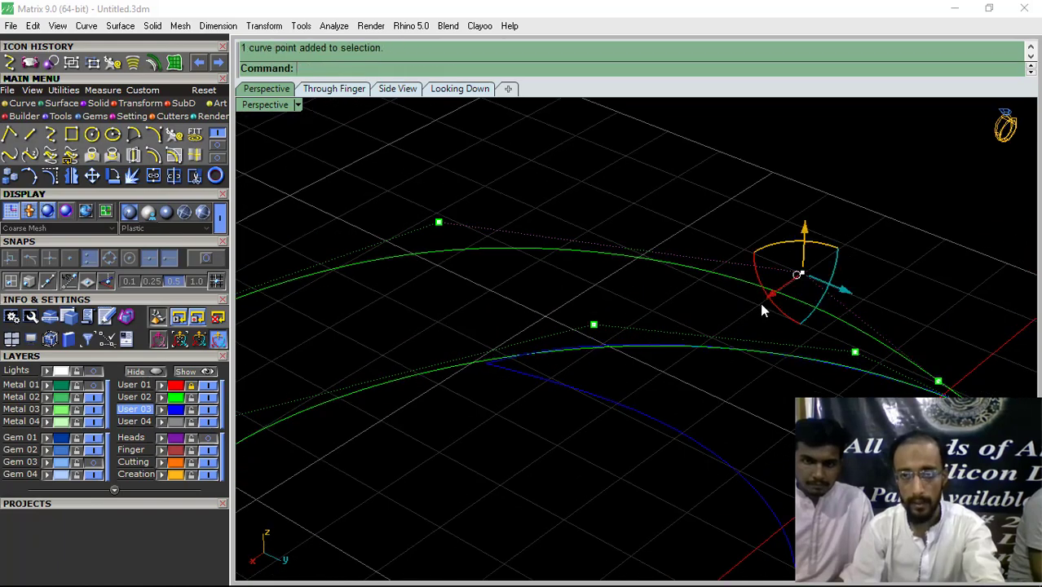
{"action": "right_click_drag", "start_coordinate": [763, 302], "coordinate": [571, 224]}
{"action": "left_click", "coordinate": [528, 274], "text": "shift"}
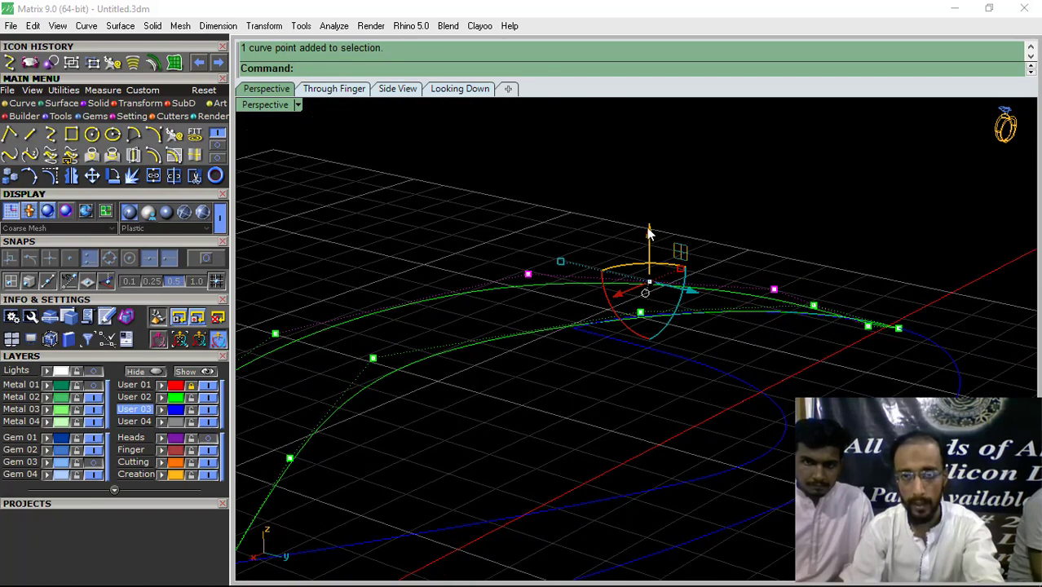
{"action": "left_click_drag", "start_coordinate": [650, 232], "coordinate": [660, 200]}
{"action": "left_click", "coordinate": [810, 188]}
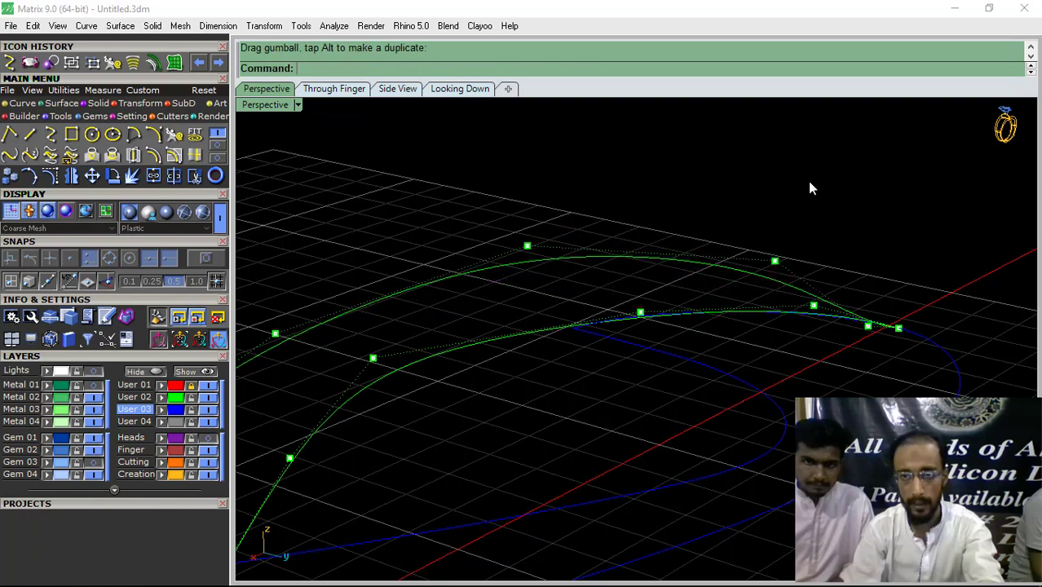
- Raise the outer green curve's control point beside the tip to remove the dip near the curve's end
{"action": "right_click_drag", "start_coordinate": [816, 229], "coordinate": [728, 283]}
{"action": "left_click", "coordinate": [722, 282]}
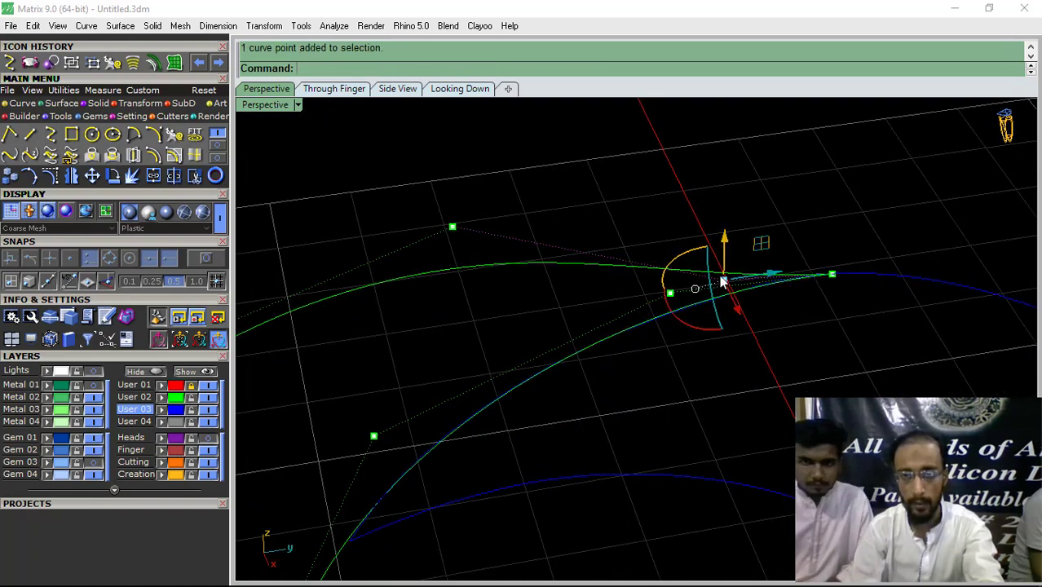
{"action": "left_click_drag", "start_coordinate": [723, 237], "coordinate": [724, 218]}
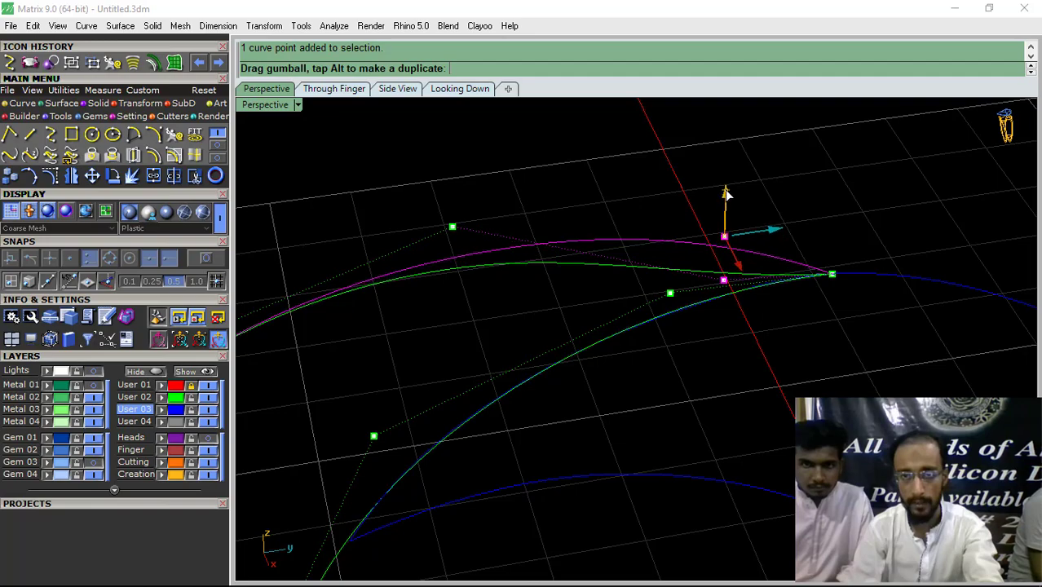
{"action": "key", "text": "Escape"}
{"action": "right_click_drag", "start_coordinate": [726, 193], "coordinate": [716, 244]}
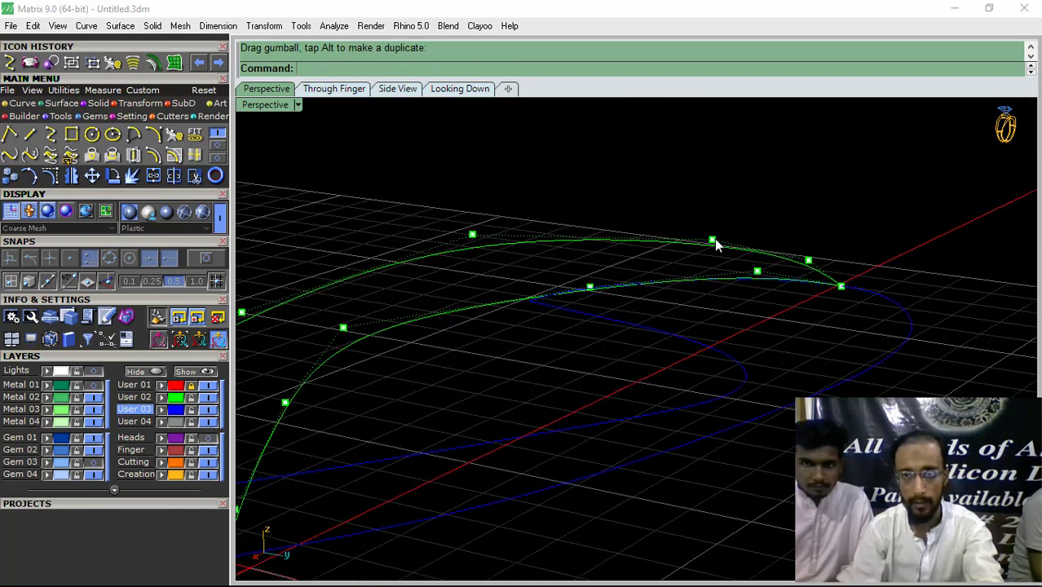
- Raise three successive control points of the outer green curve slightly to even out its arch towards the tip
{"action": "left_click_drag", "start_coordinate": [710, 193], "coordinate": [717, 174]}
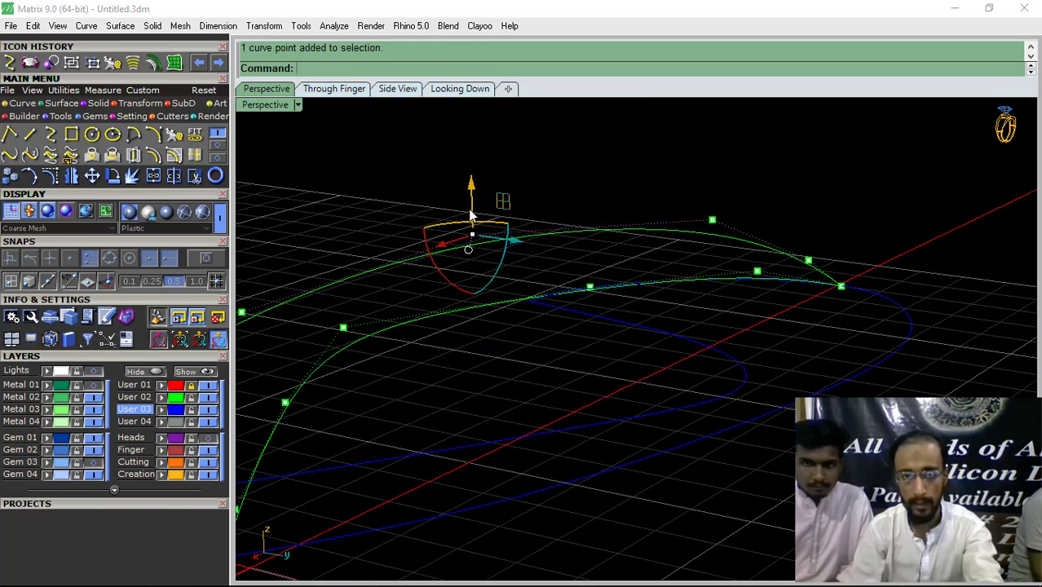
{"action": "left_click_drag", "start_coordinate": [470, 214], "coordinate": [493, 176]}
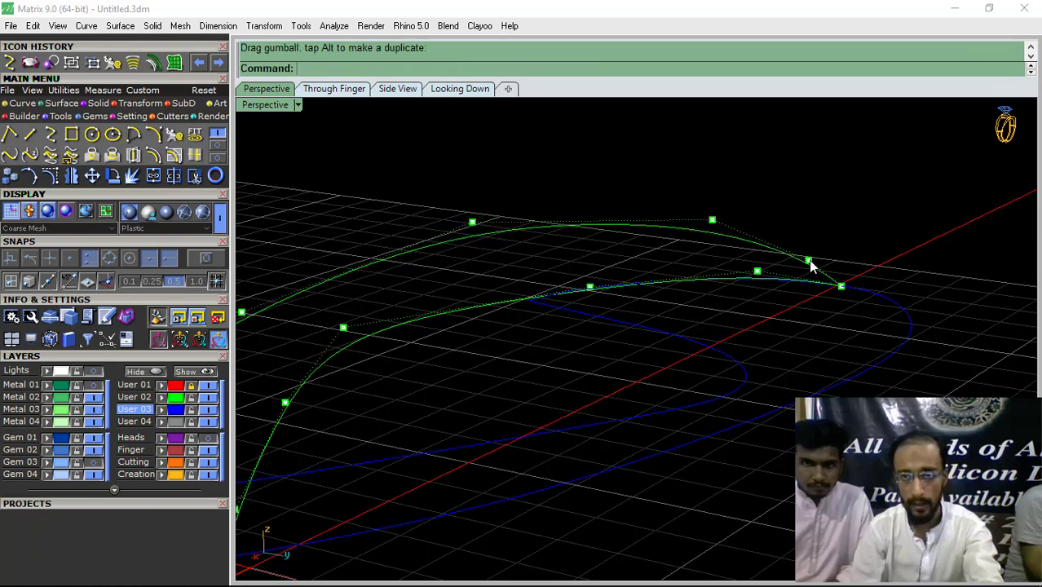
{"action": "left_click", "coordinate": [809, 261]}
{"action": "left_click_drag", "start_coordinate": [811, 233], "coordinate": [818, 208]}
{"action": "left_click", "coordinate": [712, 202]}
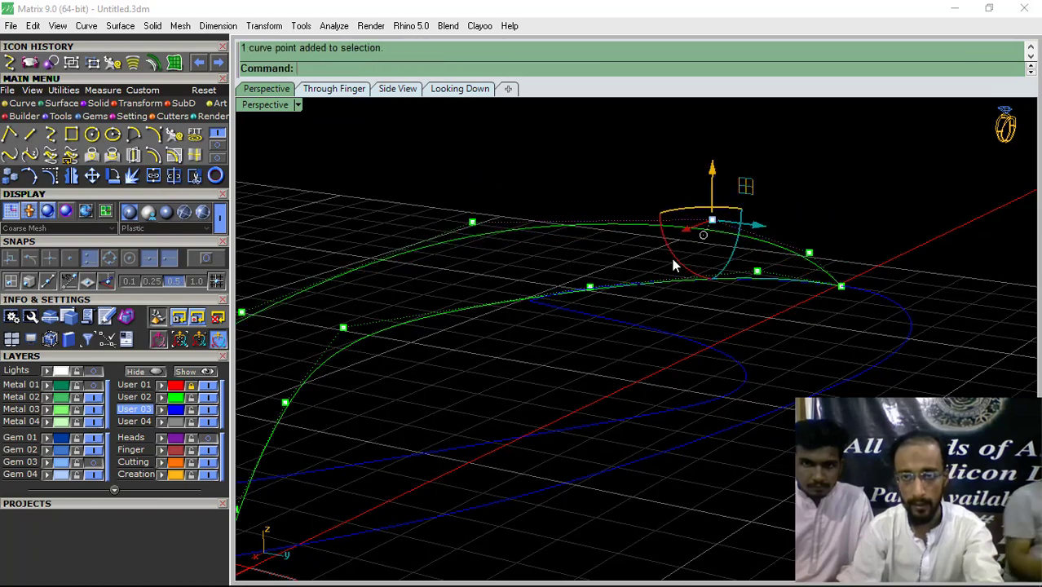
{"action": "left_click_drag", "start_coordinate": [720, 166], "coordinate": [721, 163]}
- Lower one control point on the outer green curve's wide bend, viewing the loop from its other side
{"action": "right_click_drag", "start_coordinate": [841, 200], "coordinate": [831, 244]}
{"action": "left_click_drag", "start_coordinate": [787, 280], "coordinate": [788, 279]}
{"action": "scroll", "coordinate": [799, 255], "scroll_direction": "up", "scroll_amount": 2}
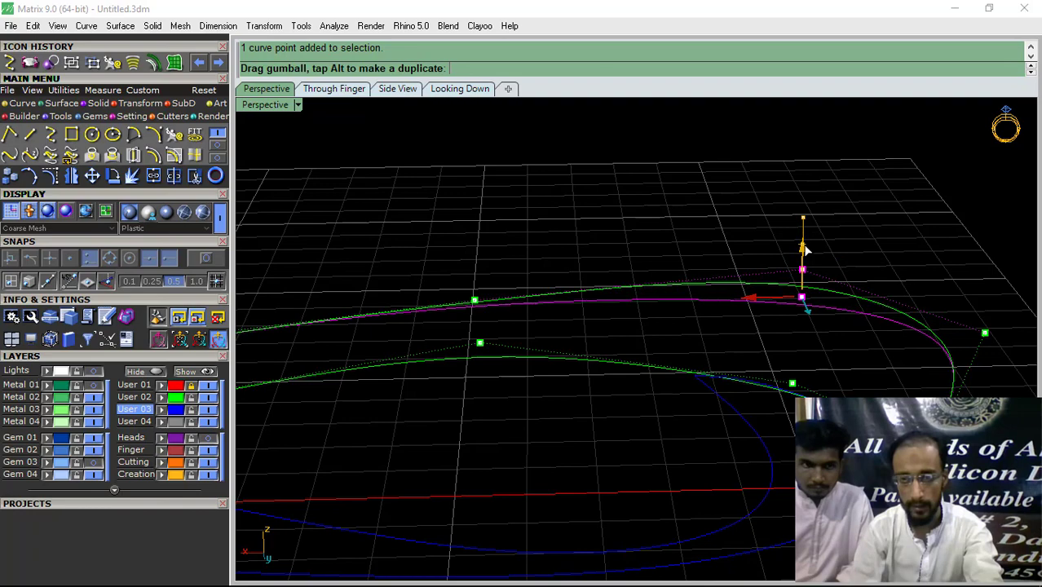
{"action": "left_click_drag", "start_coordinate": [804, 246], "coordinate": [805, 247]}
{"action": "right_click_drag", "start_coordinate": [851, 312], "coordinate": [733, 309], "text": "shift"}
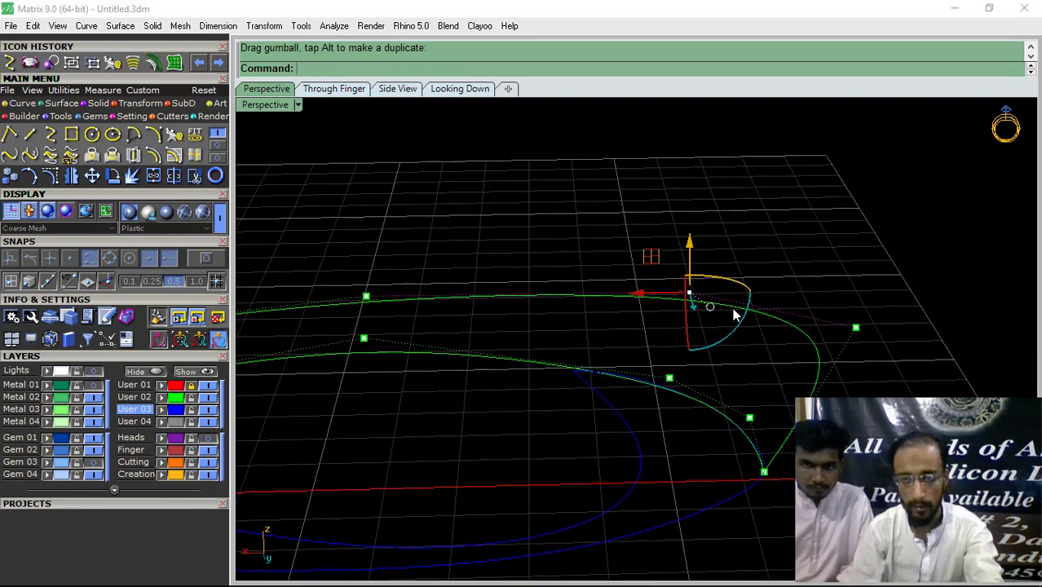
- Lower the control point at the outer green curve's crest and the one at its outer bend
{"action": "right_click_drag", "start_coordinate": [679, 337], "coordinate": [803, 314]}
{"action": "right_click_drag", "start_coordinate": [887, 292], "coordinate": [800, 319], "text": "shift"}
{"action": "left_click_drag", "start_coordinate": [805, 306], "coordinate": [825, 347], "text": "shift"}
{"action": "left_click", "coordinate": [777, 347]}
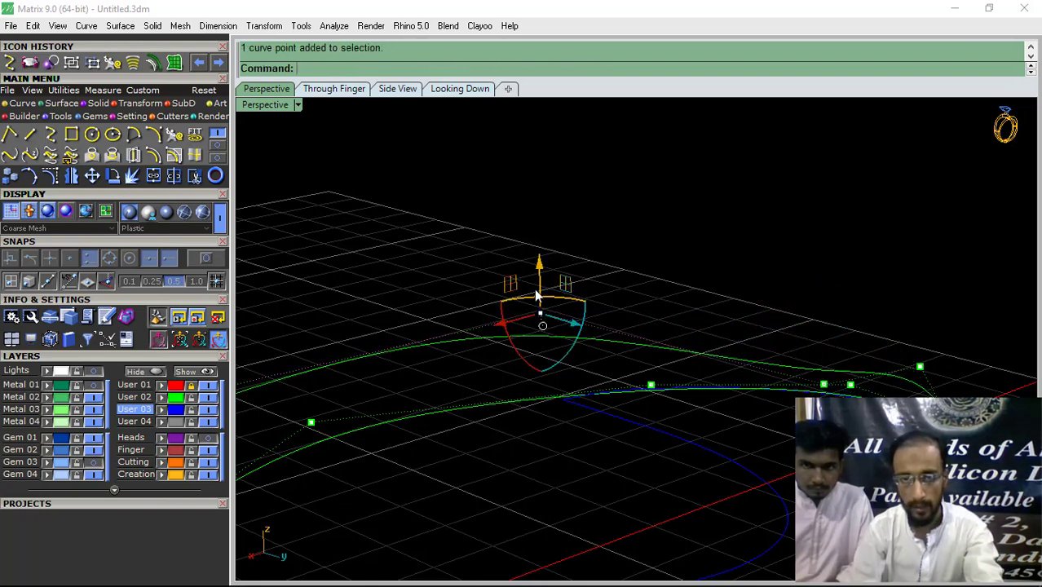
{"action": "left_click_drag", "start_coordinate": [542, 277], "coordinate": [919, 394]}
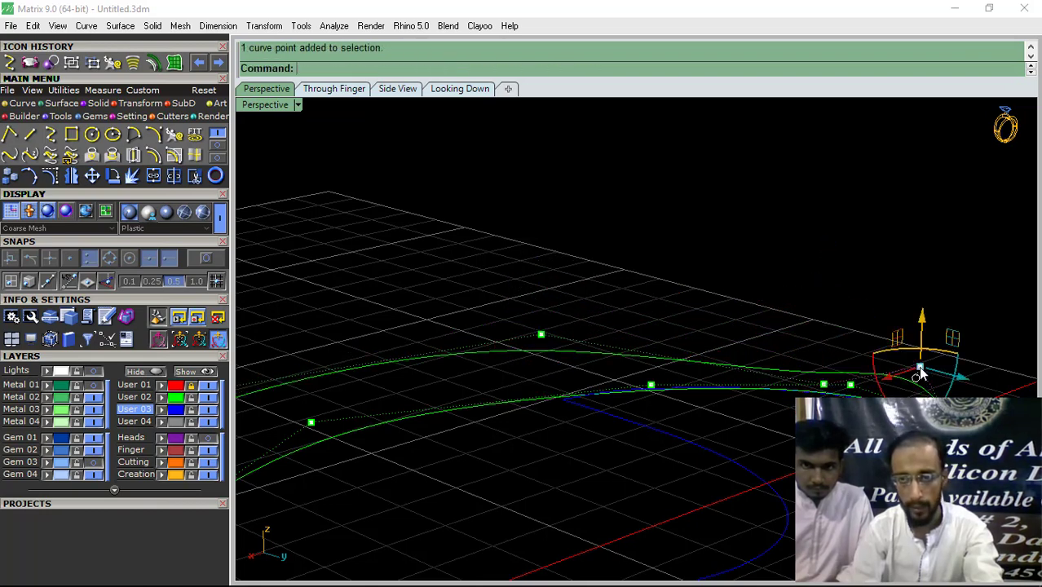
{"action": "right_click_drag", "start_coordinate": [920, 374], "coordinate": [788, 298], "text": "shift"}
{"action": "left_click_drag", "start_coordinate": [780, 251], "coordinate": [791, 297]}
{"action": "left_click", "coordinate": [824, 253]}
- Fine-tune the heights of the control points around the green curves' loop, checking the shape from several angles
{"action": "right_click_drag", "start_coordinate": [824, 253], "coordinate": [538, 367]}
{"action": "right_click_drag", "start_coordinate": [538, 367], "coordinate": [683, 369], "text": "shift"}
{"action": "scroll", "coordinate": [530, 355], "scroll_direction": "up", "scroll_amount": 5}
{"action": "left_click_drag", "start_coordinate": [528, 310], "coordinate": [522, 331]}
{"action": "right_click_drag", "start_coordinate": [443, 404], "coordinate": [694, 378]}
{"action": "left_click_drag", "start_coordinate": [682, 359], "coordinate": [682, 350]}
{"action": "right_click_drag", "start_coordinate": [682, 351], "coordinate": [873, 377]}
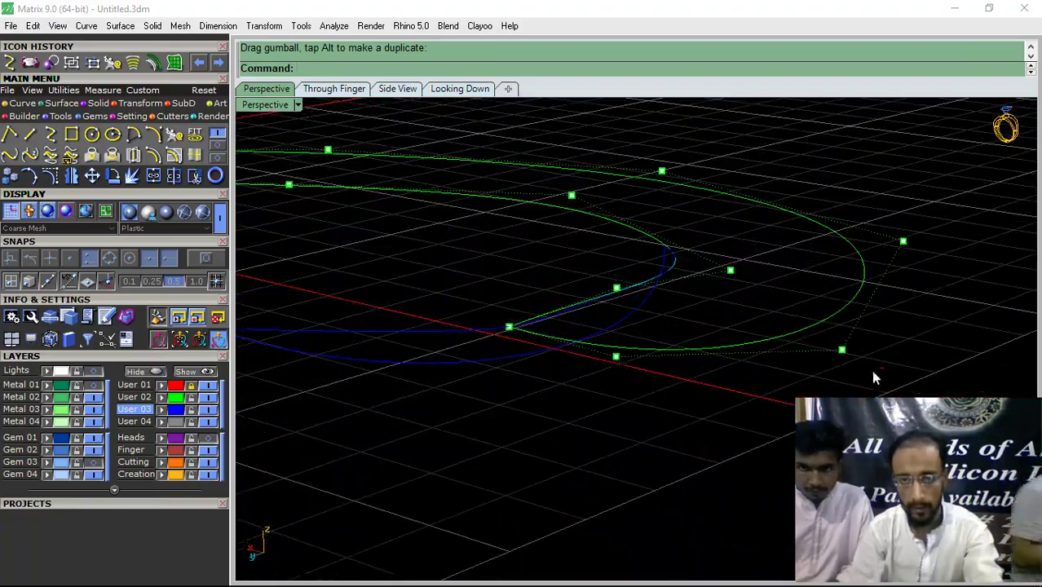
- Lower two neighbouring control points on the outer bend of the green curve's wide loop
{"action": "left_click_drag", "start_coordinate": [803, 386], "coordinate": [803, 386]}
{"action": "left_click_drag", "start_coordinate": [844, 299], "coordinate": [842, 325]}
{"action": "right_click_drag", "start_coordinate": [842, 324], "coordinate": [886, 316]}
{"action": "left_click_drag", "start_coordinate": [875, 304], "coordinate": [886, 321]}
{"action": "left_click", "coordinate": [787, 387]}
{"action": "scroll", "coordinate": [780, 391], "scroll_direction": "down", "scroll_amount": 4}
- Raise the two neighbouring control points at the crest of the green curve slightly
{"action": "right_click_drag", "start_coordinate": [780, 391], "coordinate": [706, 357]}
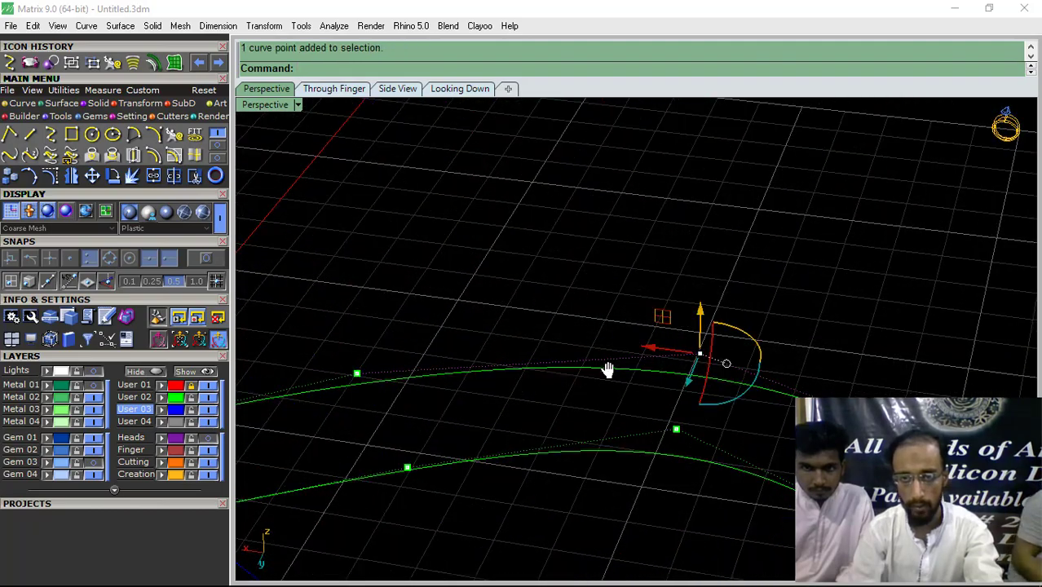
{"action": "right_click_drag", "start_coordinate": [608, 370], "coordinate": [669, 337]}
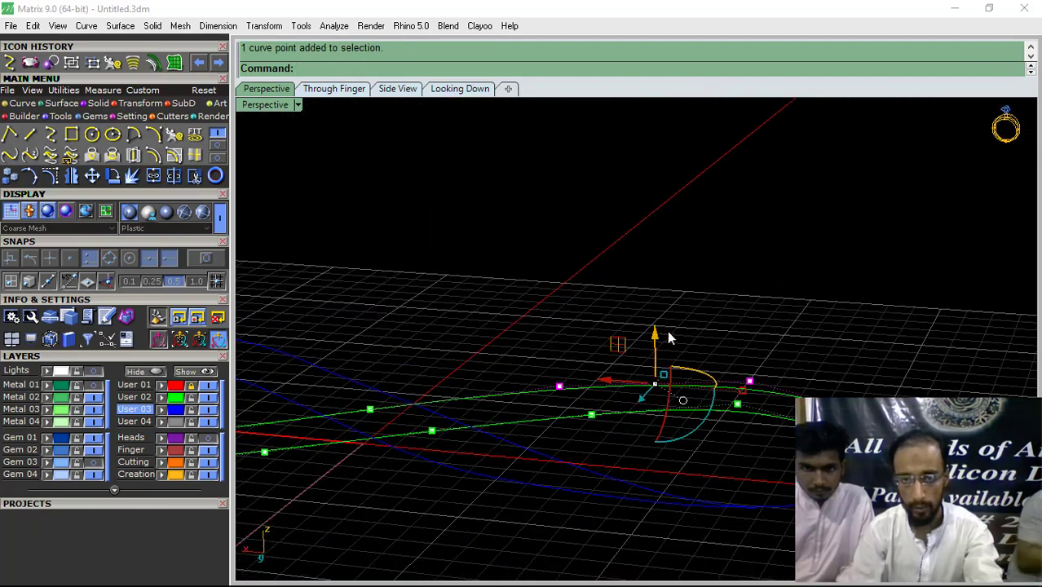
{"action": "left_click_drag", "start_coordinate": [671, 323], "coordinate": [673, 321]}
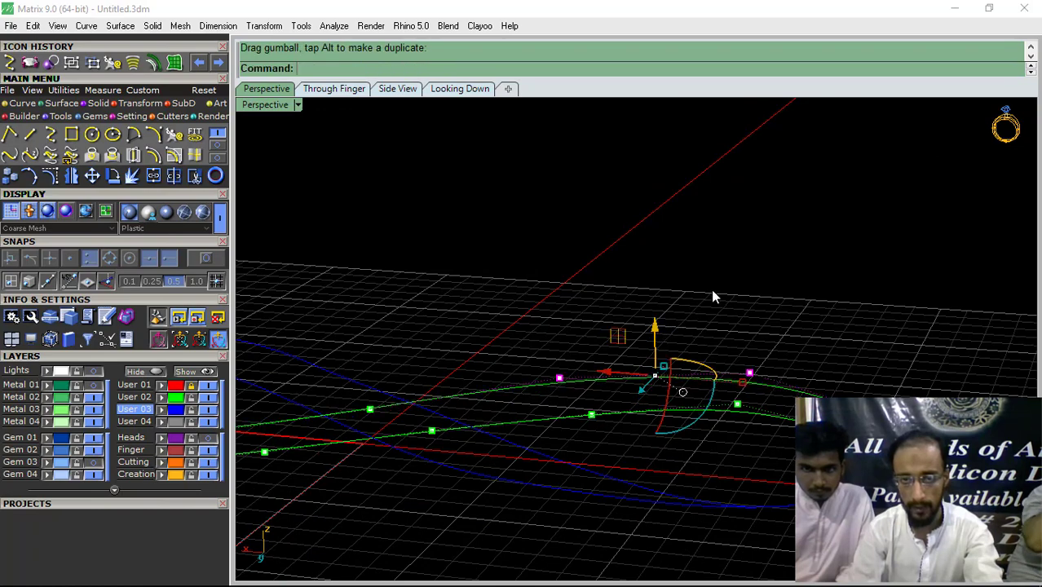
{"action": "left_click", "coordinate": [711, 288]}
- Raise the pair of control points between the green curve's crest and the opposite loop, near the blue curves' crossing
{"action": "right_click_drag", "start_coordinate": [418, 409], "coordinate": [603, 384], "text": "shift"}
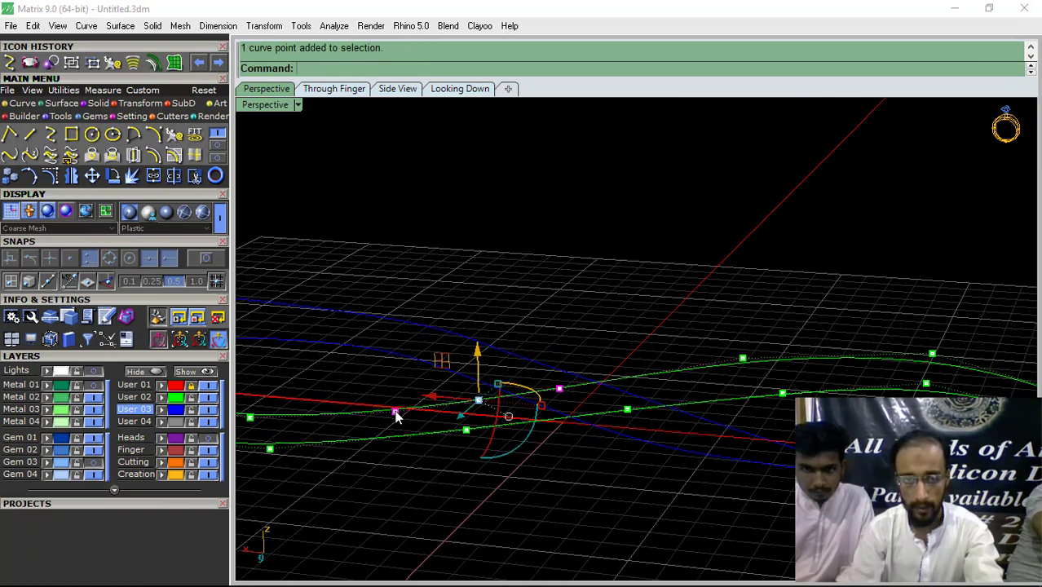
{"action": "left_click_drag", "start_coordinate": [482, 356], "coordinate": [492, 340]}
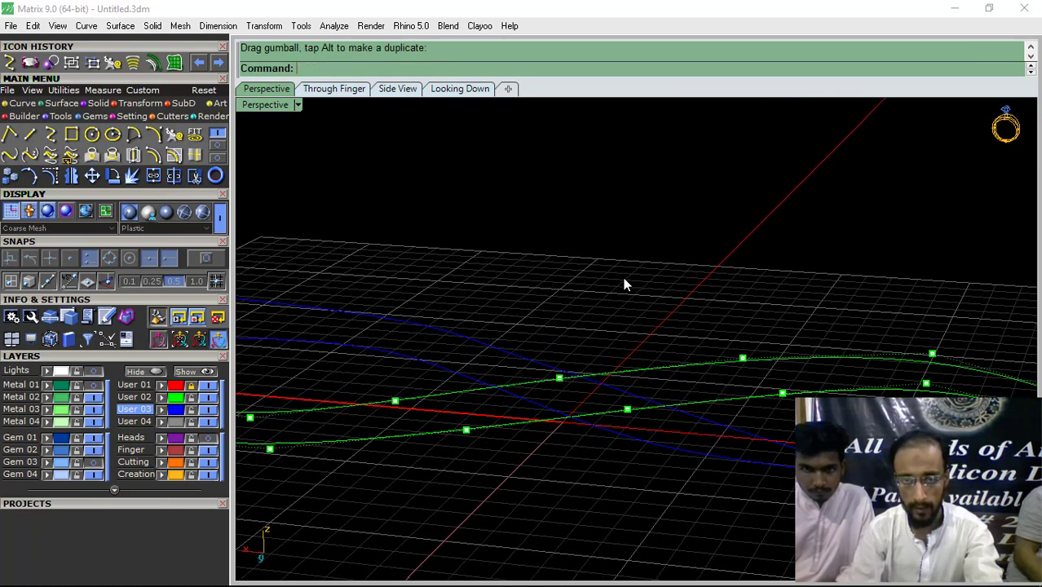
{"action": "right_click_drag", "start_coordinate": [624, 284], "coordinate": [550, 383]}
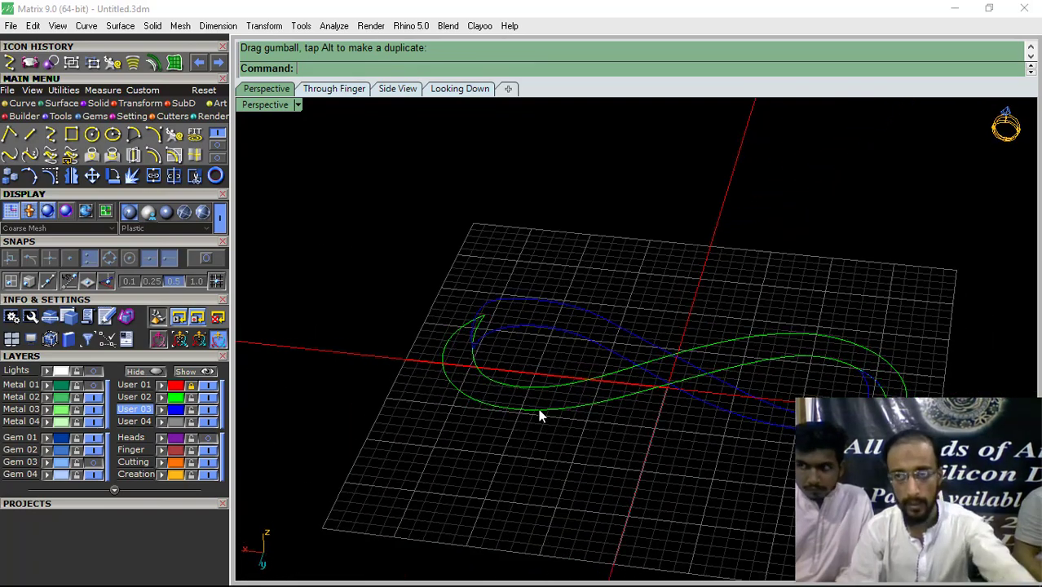
- Try a Loft with straight sections between the two green curves to inspect the band's surface from another angle
{"action": "left_click", "coordinate": [540, 411]}
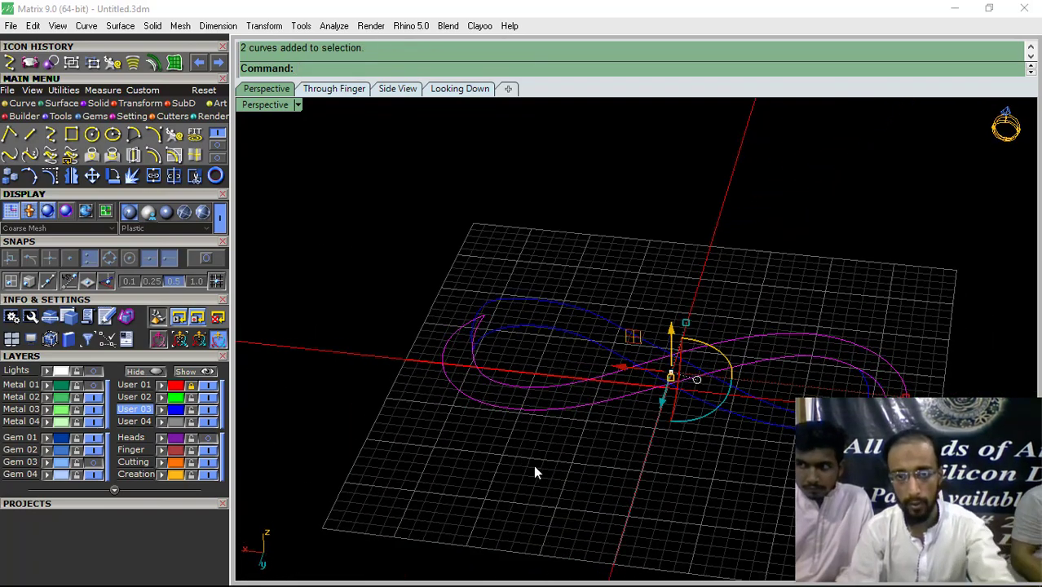
{"action": "left_click", "coordinate": [60, 104]}
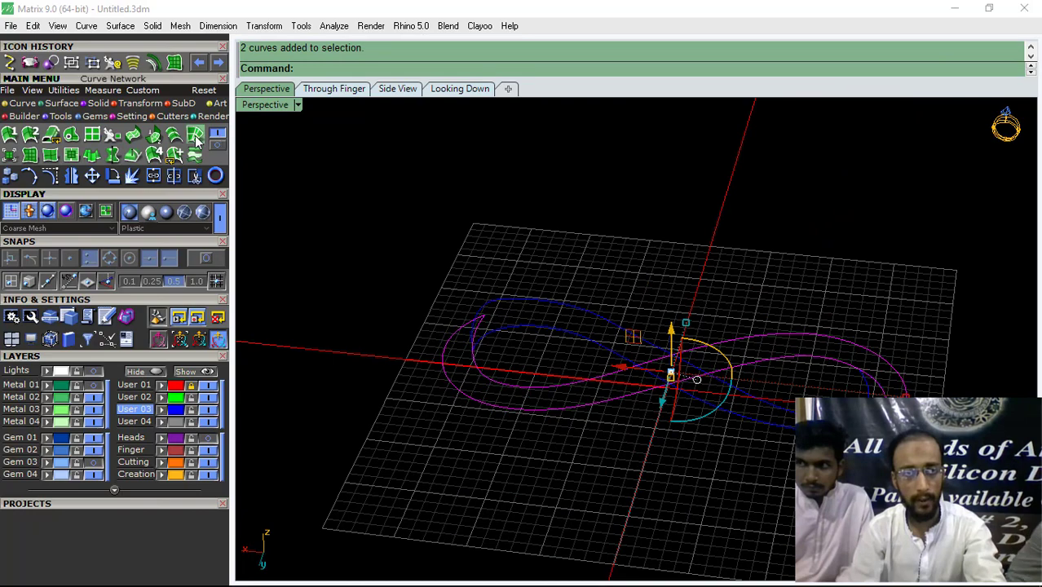
{"action": "left_click", "coordinate": [195, 136]}
{"action": "key", "text": "Escape"}
{"action": "scroll", "coordinate": [517, 379], "scroll_direction": "up", "scroll_amount": 4}
{"action": "left_click_drag", "start_coordinate": [517, 380], "coordinate": [489, 448]}
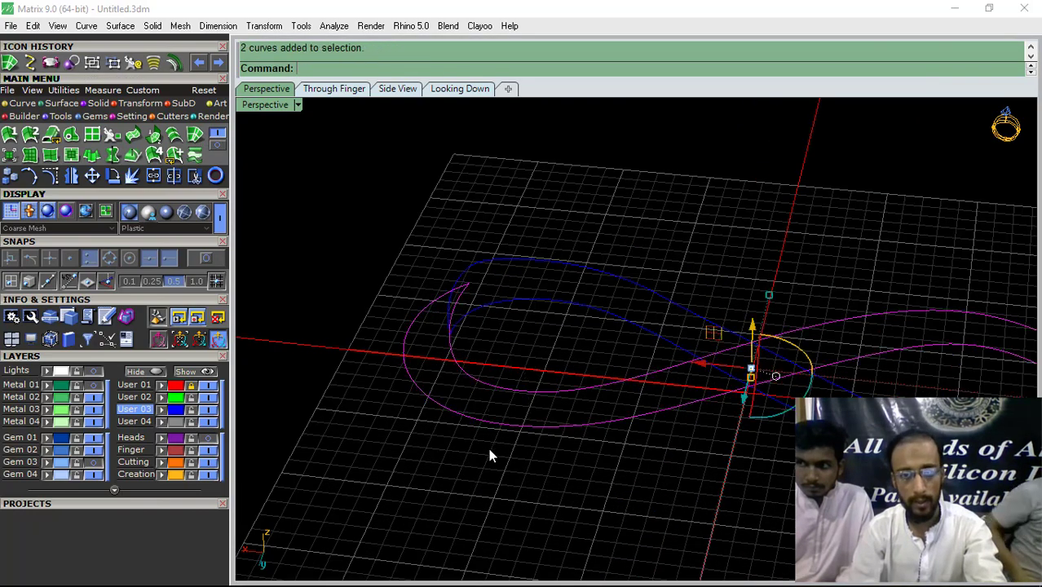
{"action": "left_click", "coordinate": [195, 155]}
{"action": "right_click_drag", "start_coordinate": [775, 379], "coordinate": [586, 447]}
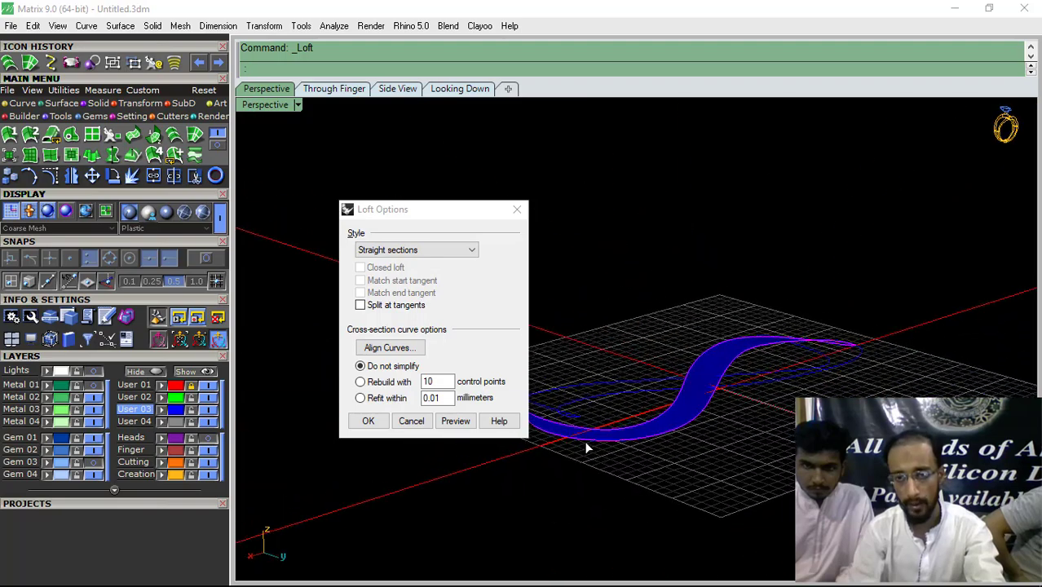
{"action": "left_click", "coordinate": [412, 421]}
- Show the control points of the green curve forming the lower loop's outer edge and lower those on its outer bend
{"action": "right_click_drag", "start_coordinate": [457, 424], "coordinate": [692, 423]}
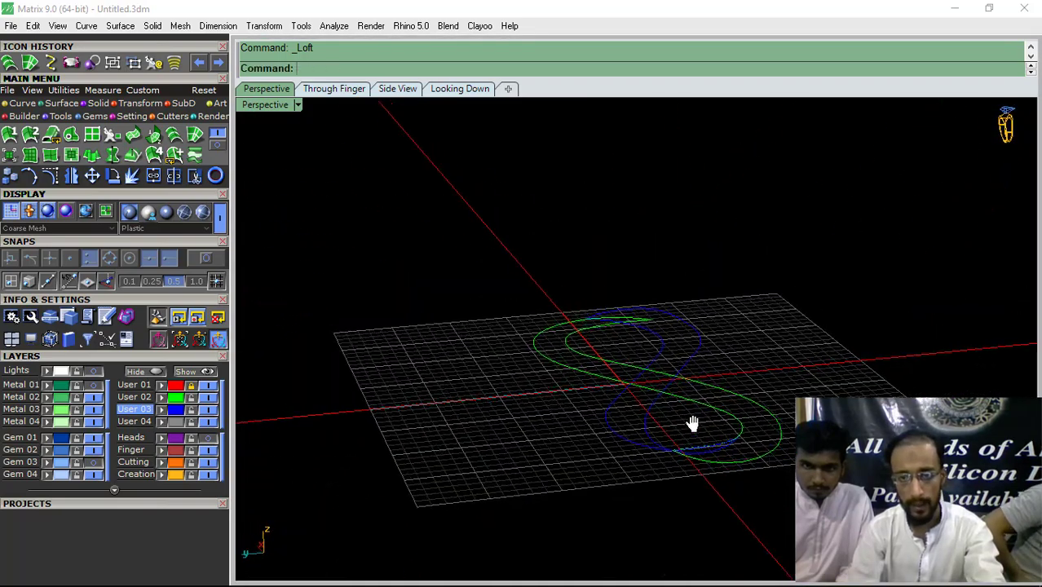
{"action": "scroll", "coordinate": [726, 421], "scroll_direction": "up", "scroll_amount": 4}
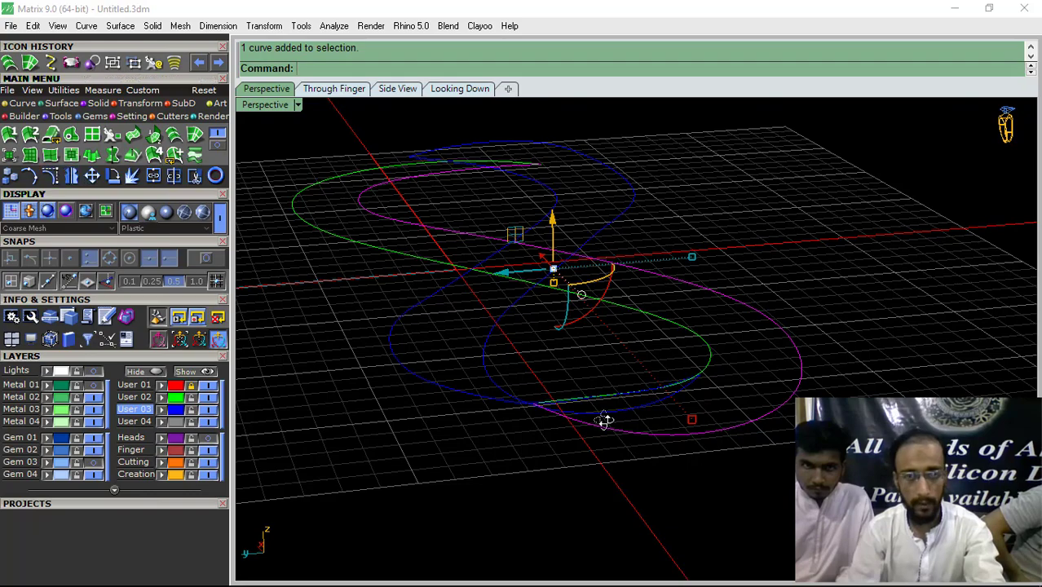
{"action": "right_click_drag", "start_coordinate": [603, 420], "coordinate": [585, 428]}
{"action": "key", "text": "F10"}
{"action": "left_click", "coordinate": [742, 427], "text": "shift"}
{"action": "right_click_drag", "start_coordinate": [711, 469], "coordinate": [760, 433]}
{"action": "left_click_drag", "start_coordinate": [708, 358], "coordinate": [708, 376]}
{"action": "left_click_drag", "start_coordinate": [784, 368], "coordinate": [783, 376]}
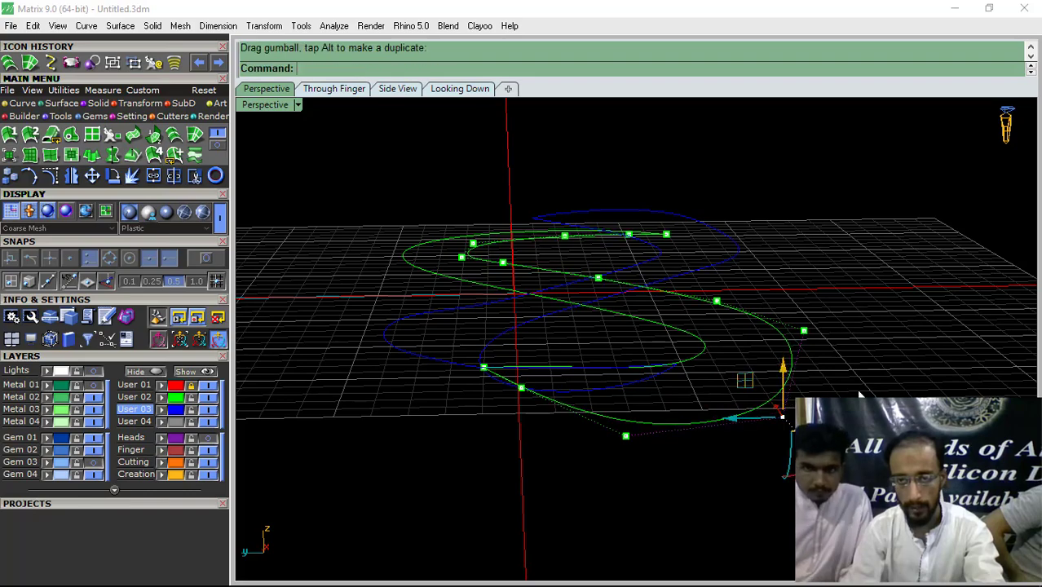
{"action": "left_click", "coordinate": [745, 379]}
- Lower the next control point after the loop's bend and raise the pair at the curve's opposite crest
{"action": "right_click_drag", "start_coordinate": [744, 380], "coordinate": [669, 357]}
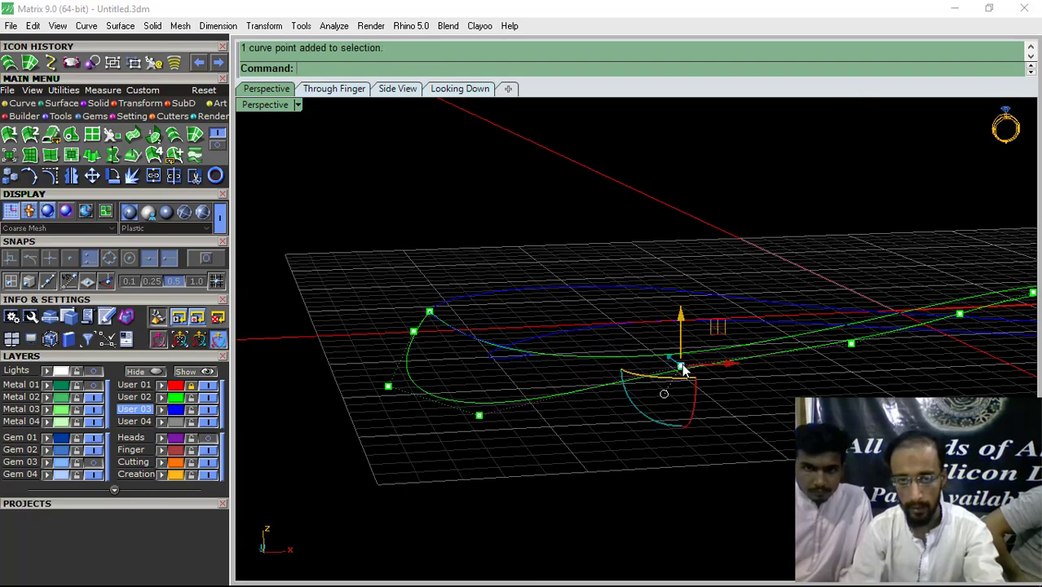
{"action": "left_click_drag", "start_coordinate": [685, 356], "coordinate": [686, 356]}
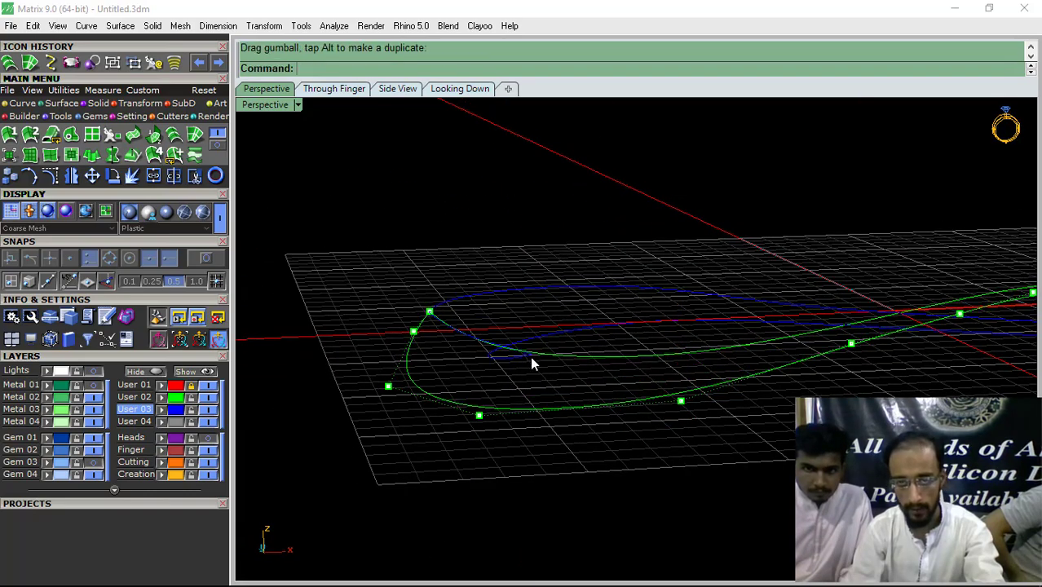
{"action": "right_click_drag", "start_coordinate": [533, 363], "coordinate": [603, 352]}
{"action": "left_click", "coordinate": [608, 329]}
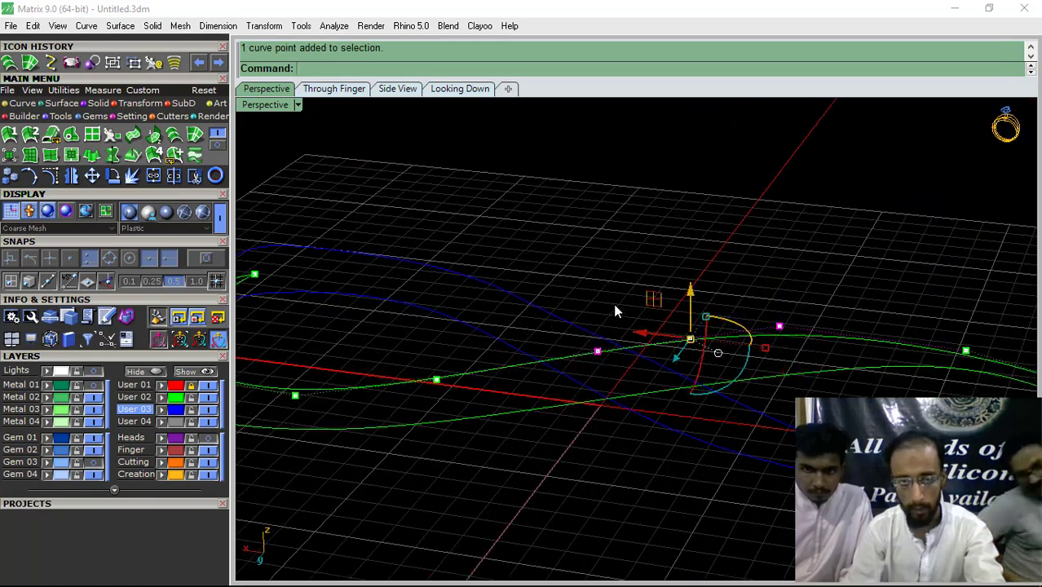
{"action": "left_click_drag", "start_coordinate": [691, 296], "coordinate": [692, 273]}
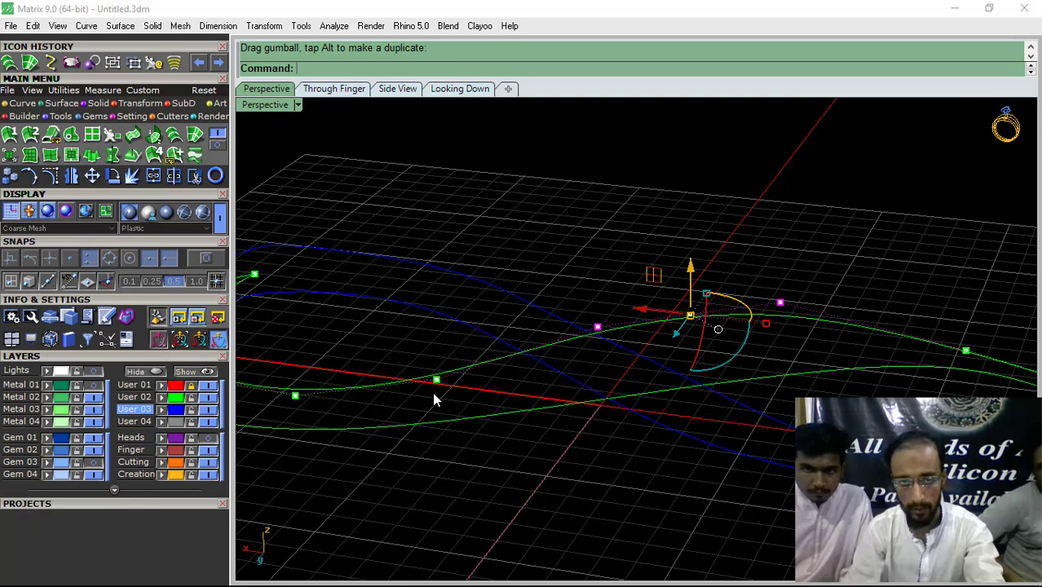
- Show the locked Metal 01 heart and raise the green curve's control point near the red axis inside it
{"action": "left_click", "coordinate": [78, 386]}
{"action": "right_click_drag", "start_coordinate": [498, 324], "coordinate": [570, 373], "text": "shift"}
{"action": "scroll", "coordinate": [467, 390], "scroll_direction": "up", "scroll_amount": 2}
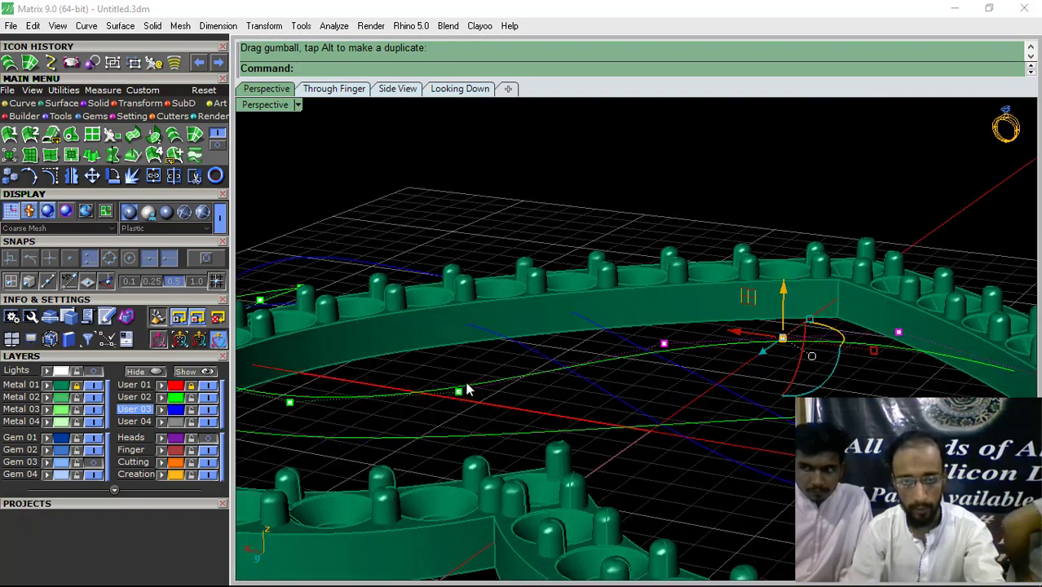
{"action": "left_click", "coordinate": [459, 393]}
{"action": "left_click_drag", "start_coordinate": [459, 354], "coordinate": [460, 336]}
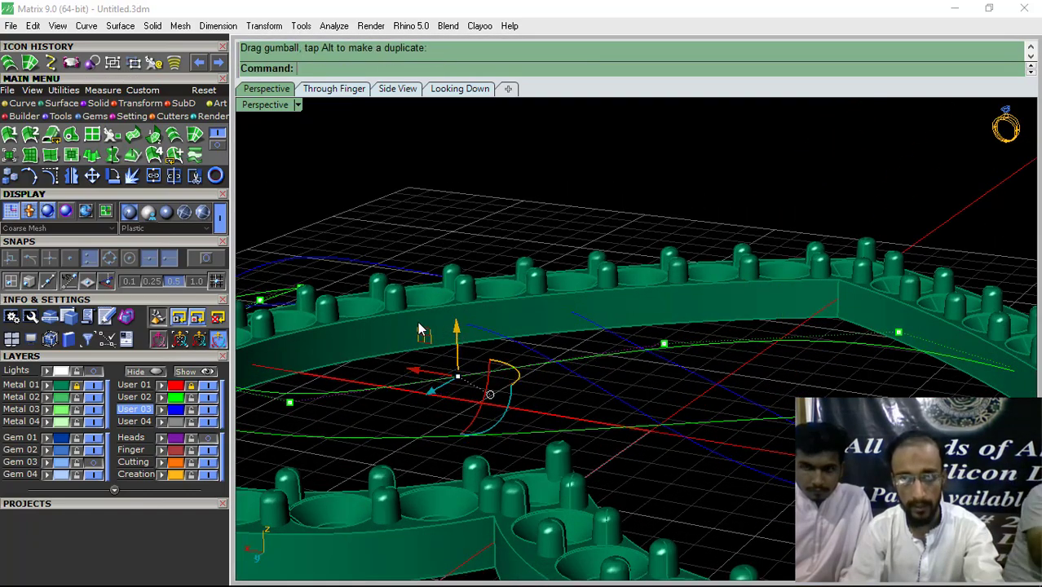
- Lower the green curve's two crest control points inside the heart to flatten the arch beneath its rim
{"action": "scroll", "coordinate": [418, 322], "scroll_direction": "down", "scroll_amount": 4}
{"action": "right_click_drag", "start_coordinate": [738, 351], "coordinate": [692, 367]}
{"action": "left_click", "coordinate": [382, 573]}
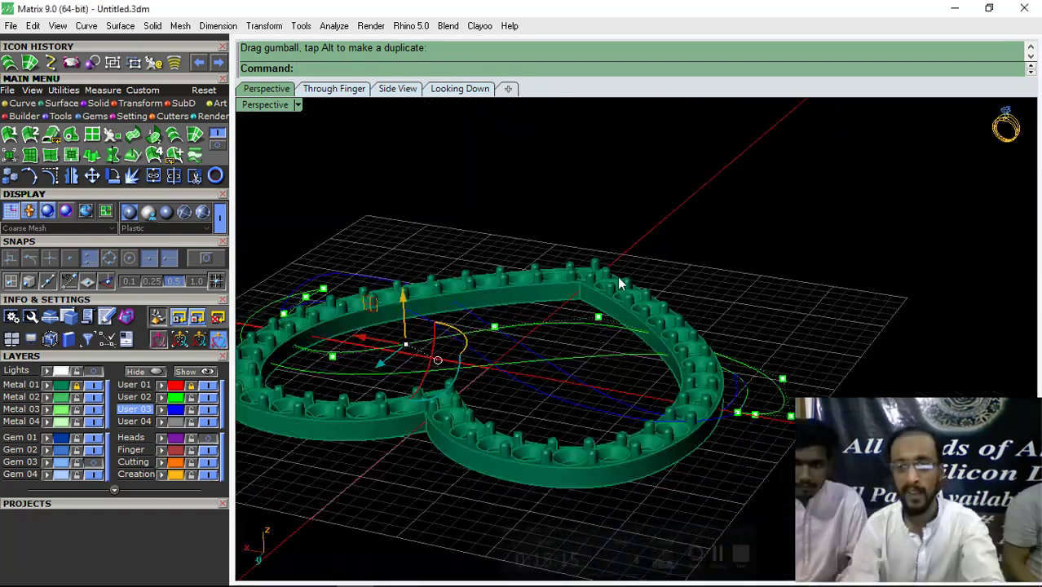
{"action": "right_click_drag", "start_coordinate": [618, 275], "coordinate": [647, 367]}
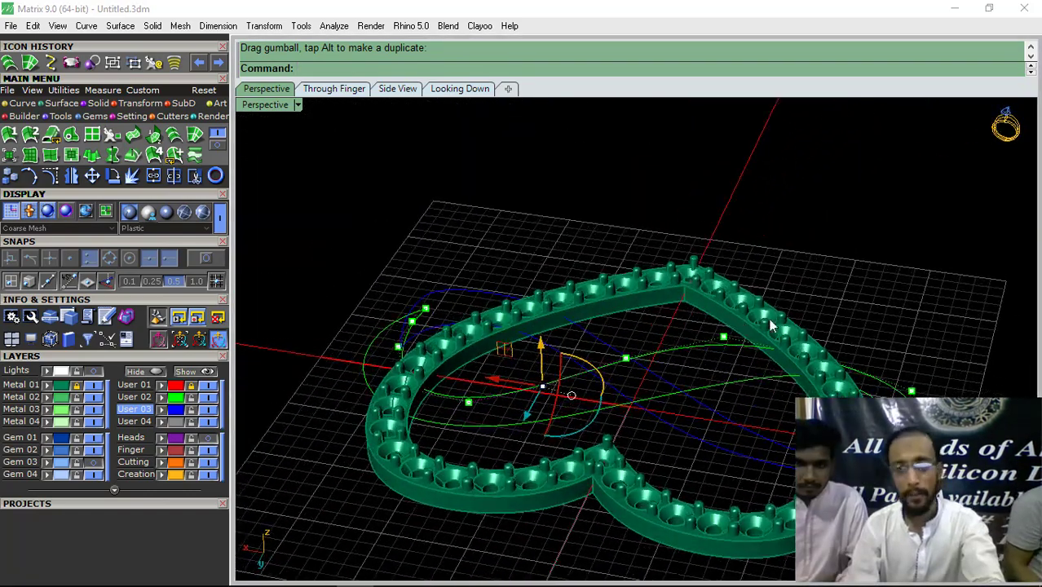
{"action": "right_click_drag", "start_coordinate": [771, 326], "coordinate": [671, 367]}
{"action": "scroll", "coordinate": [671, 347], "scroll_direction": "up", "scroll_amount": 5}
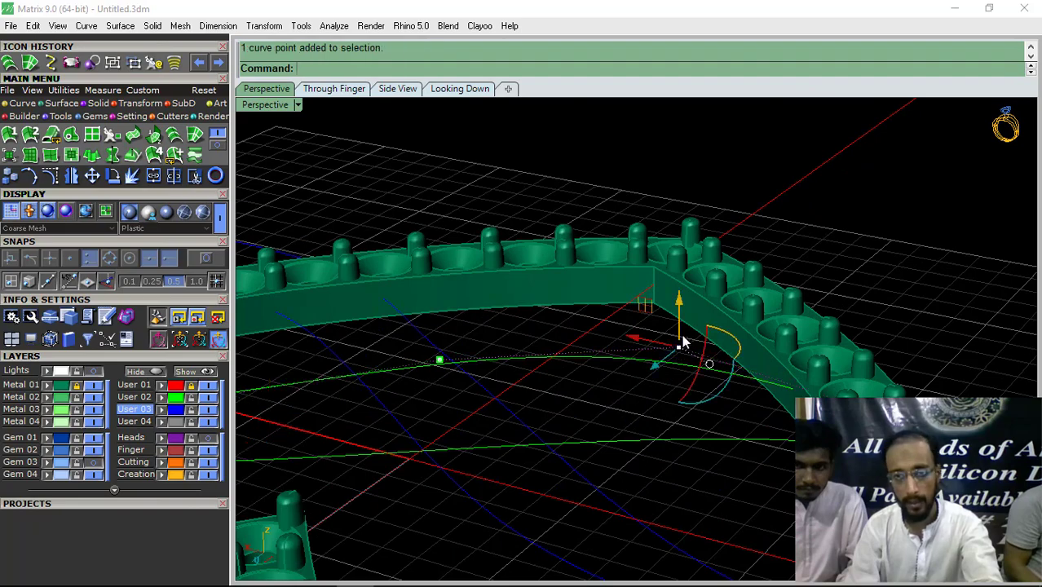
{"action": "left_click_drag", "start_coordinate": [678, 328], "coordinate": [678, 340]}
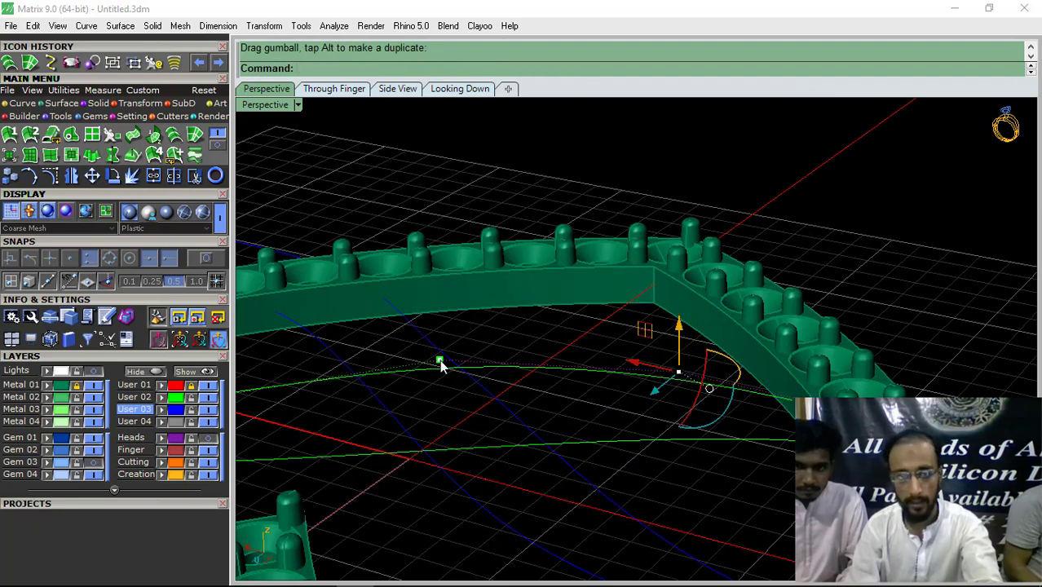
{"action": "left_click_drag", "start_coordinate": [441, 324], "coordinate": [443, 347]}
- Lower the green curve's control point just outside the heart's side wall slightly
{"action": "scroll", "coordinate": [447, 347], "scroll_direction": "down", "scroll_amount": 5}
{"action": "right_click_drag", "start_coordinate": [779, 390], "coordinate": [645, 401]}
{"action": "scroll", "coordinate": [635, 376], "scroll_direction": "up", "scroll_amount": 5}
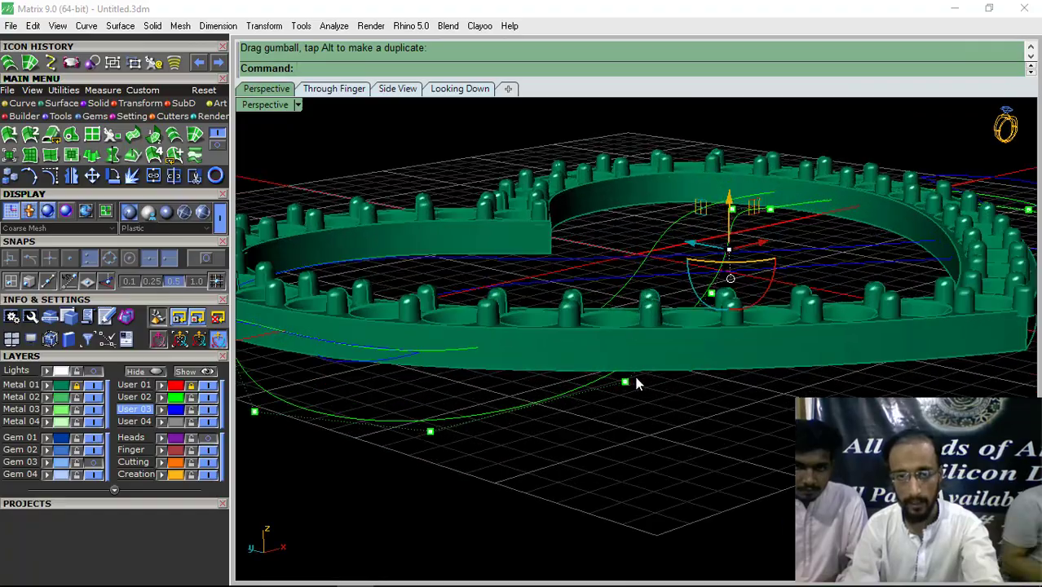
{"action": "left_click", "coordinate": [626, 381]}
{"action": "left_click_drag", "start_coordinate": [623, 341], "coordinate": [624, 348]}
- Raise two neighbouring control points on the green curve's middle stretch inside the heart, lifting the one nearer the crest twice
{"action": "mouse_move", "coordinate": [651, 357]}
{"action": "right_mouse_down"}
{"action": "mouse_move", "coordinate": [703, 414]}
{"action": "mouse_move", "coordinate": [782, 366]}
{"action": "mouse_move", "coordinate": [769, 381]}
{"action": "mouse_move", "coordinate": [707, 399]}
{"action": "mouse_move", "coordinate": [718, 382]}
{"action": "mouse_move", "coordinate": [699, 461]}
{"action": "mouse_move", "coordinate": [780, 483]}
{"action": "mouse_move", "coordinate": [750, 373]}
{"action": "mouse_move", "coordinate": [659, 340]}
{"action": "mouse_move", "coordinate": [652, 364]}
{"action": "right_mouse_up"}
{"action": "scroll", "coordinate": [570, 349], "scroll_direction": "up", "scroll_amount": 3}
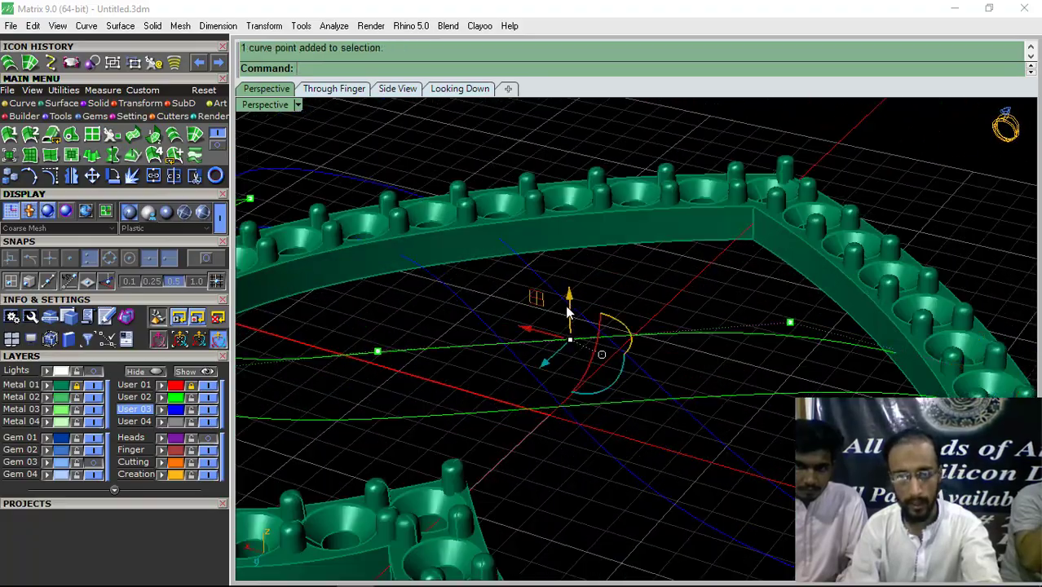
{"action": "left_click_drag", "start_coordinate": [571, 299], "coordinate": [571, 298]}
{"action": "right_click_drag", "start_coordinate": [500, 328], "coordinate": [601, 351], "text": "shift"}
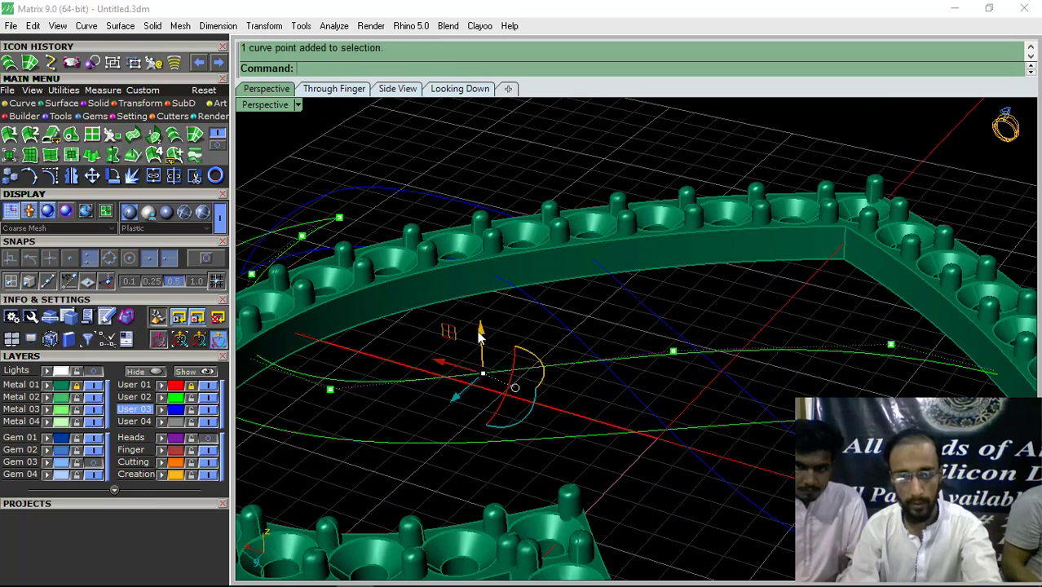
{"action": "left_click_drag", "start_coordinate": [485, 326], "coordinate": [485, 320]}
{"action": "left_click", "coordinate": [675, 352]}
{"action": "right_click_drag", "start_coordinate": [673, 379], "coordinate": [656, 340]}
{"action": "left_click_drag", "start_coordinate": [674, 315], "coordinate": [676, 303]}
{"action": "left_click", "coordinate": [634, 440]}
- Adjust the height of the control point at the green curve's inner bend beside the heart's lobe
{"action": "scroll", "coordinate": [631, 438], "scroll_direction": "down", "scroll_amount": 5}
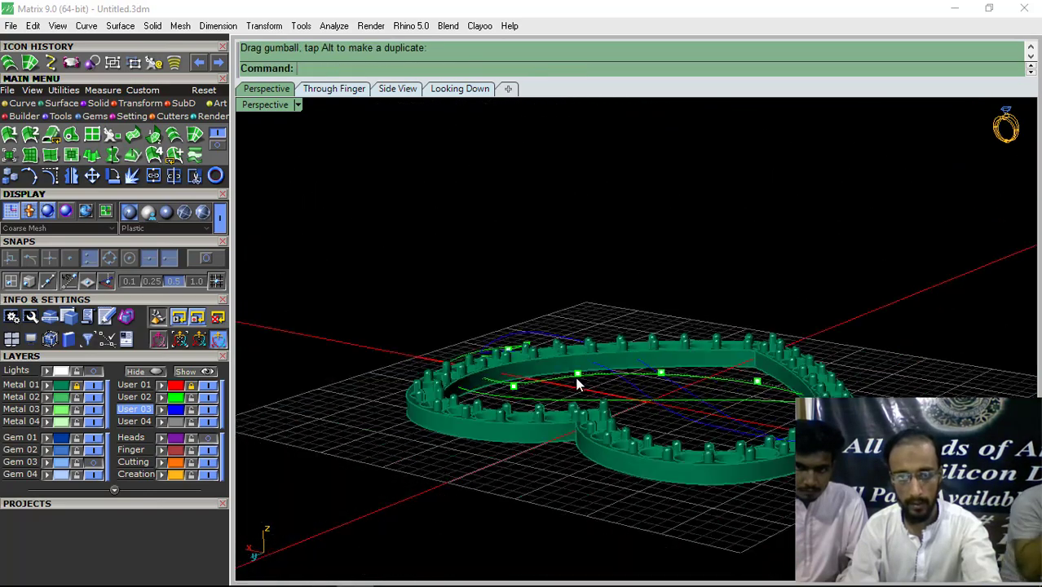
{"action": "right_click_drag", "start_coordinate": [578, 377], "coordinate": [571, 392]}
{"action": "scroll", "coordinate": [530, 398], "scroll_direction": "up", "scroll_amount": 5}
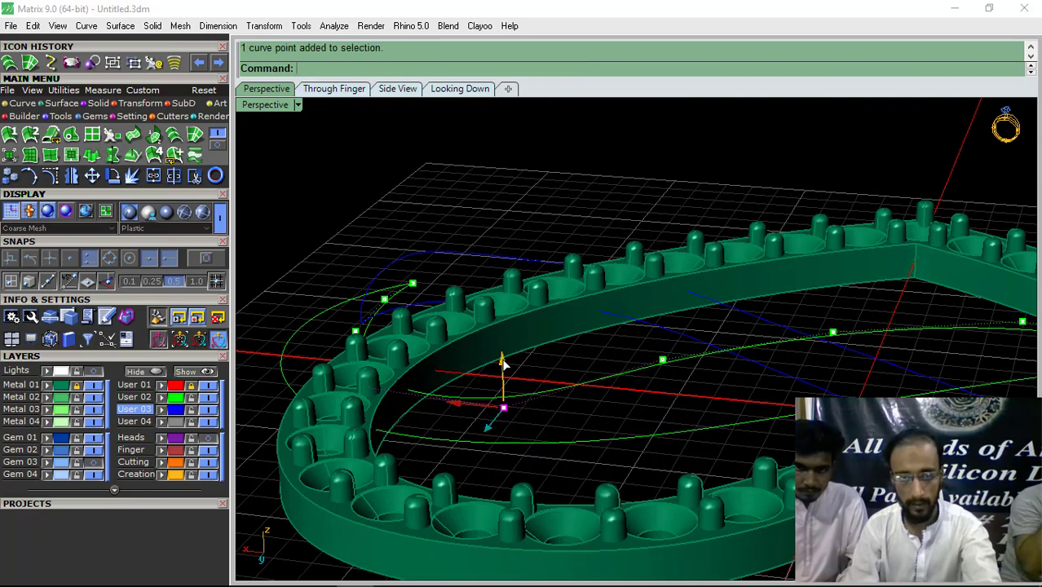
{"action": "left_click_drag", "start_coordinate": [512, 359], "coordinate": [513, 358]}
- Lower two neighbouring control points on the green curve's end loop where it passes beneath the heart's wall
{"action": "scroll", "coordinate": [614, 367], "scroll_direction": "down", "scroll_amount": 5}
{"action": "right_click_drag", "start_coordinate": [604, 382], "coordinate": [681, 400]}
{"action": "scroll", "coordinate": [489, 420], "scroll_direction": "up", "scroll_amount": 4}
{"action": "left_click", "coordinate": [437, 418]}
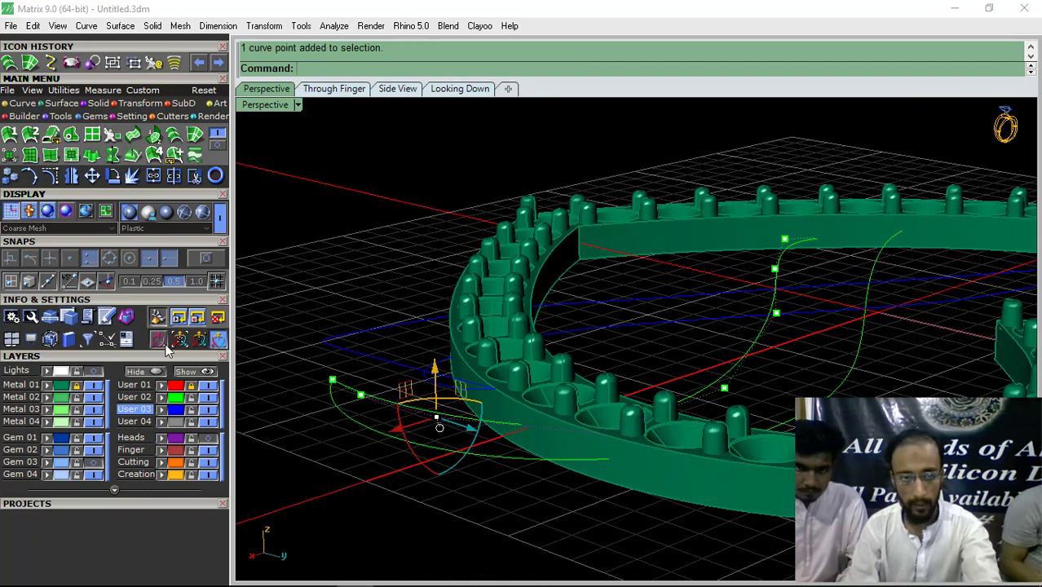
{"action": "right_click_drag", "start_coordinate": [436, 418], "coordinate": [608, 411]}
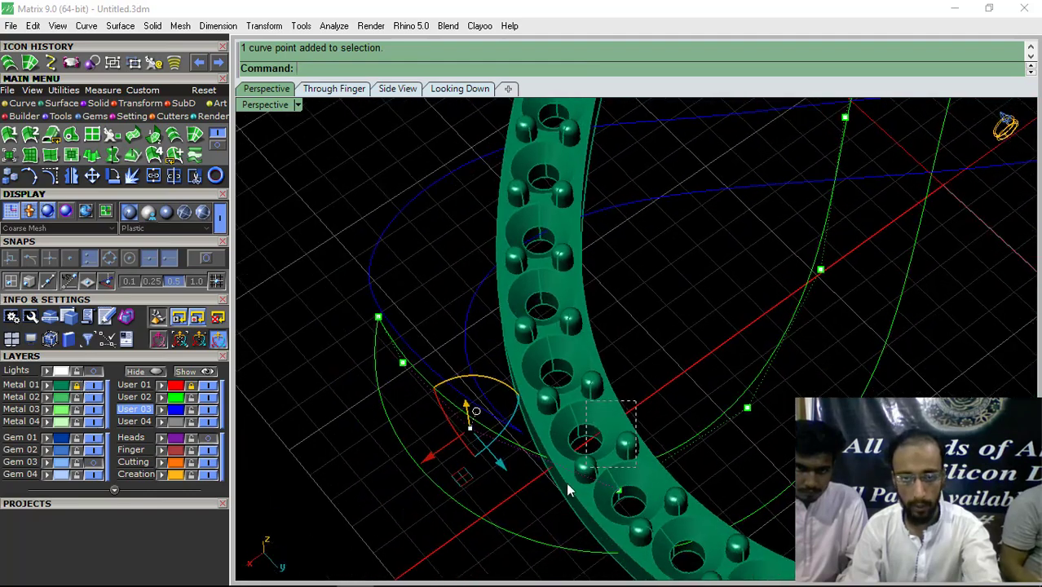
{"action": "right_click_drag", "start_coordinate": [561, 512], "coordinate": [603, 346]}
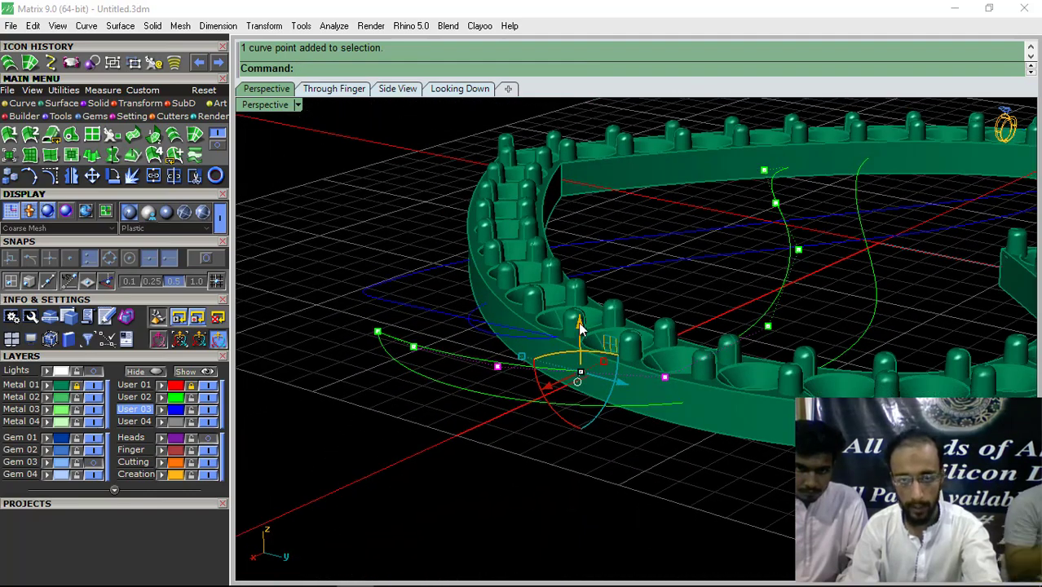
{"action": "left_click_drag", "start_coordinate": [576, 347], "coordinate": [639, 389]}
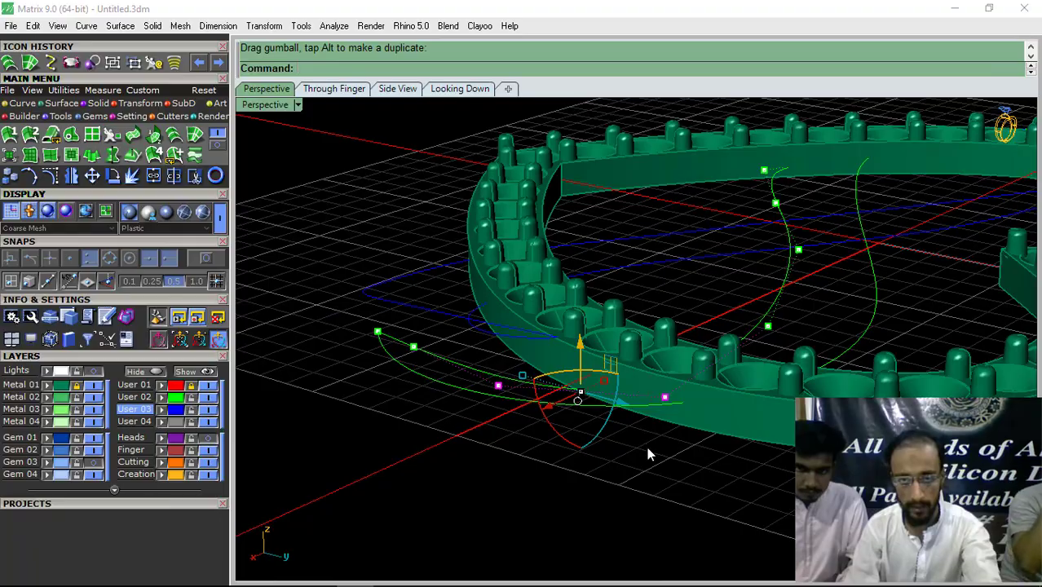
- Move the second green curve and the first one's end point together up onto the blue curve, redoing the first placement
{"action": "right_click_drag", "start_coordinate": [569, 459], "coordinate": [464, 425]}
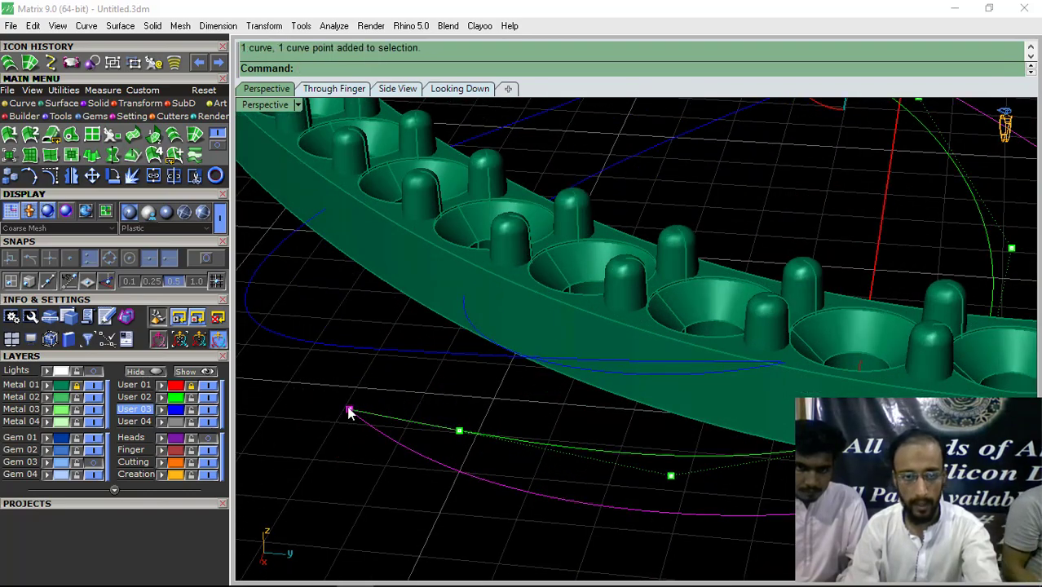
{"action": "left_click_drag", "start_coordinate": [351, 410], "coordinate": [351, 372]}
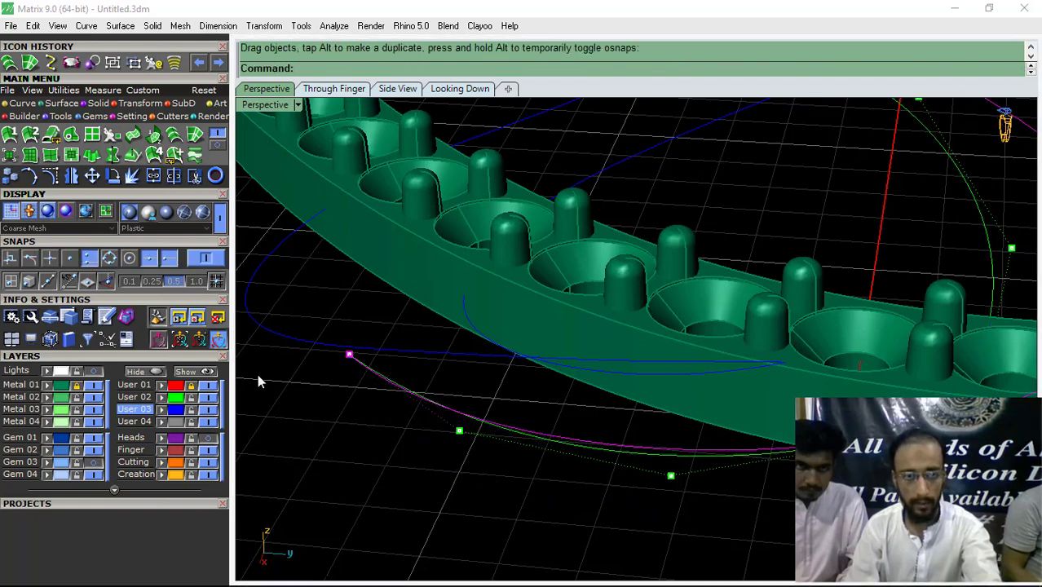
{"action": "key", "text": "ctrl+z"}
{"action": "left_click_drag", "start_coordinate": [349, 413], "coordinate": [350, 346]}
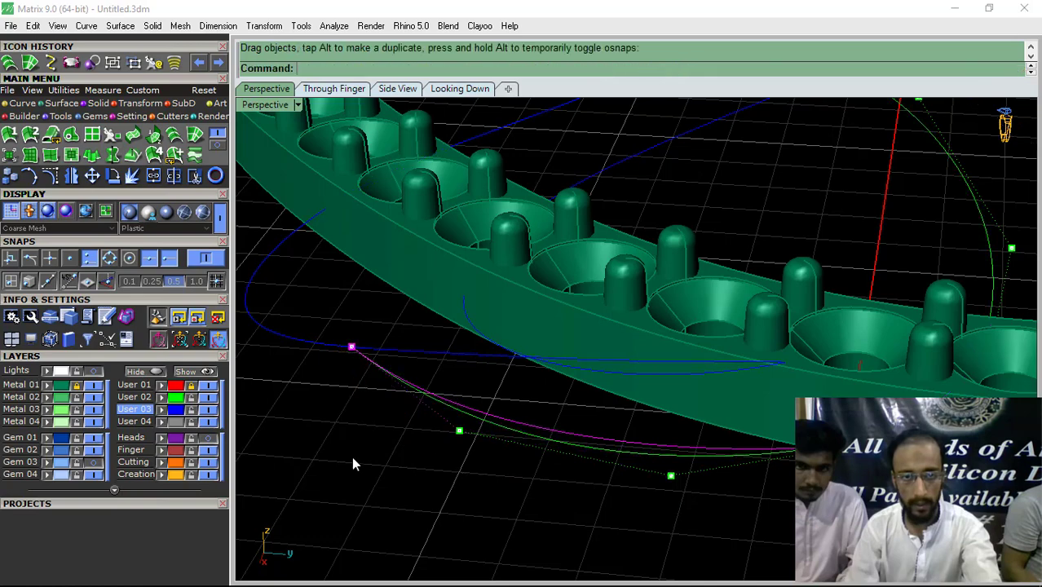
- Raise the green curve's control points just after its end point outside the heart's wall
{"action": "right_click_drag", "start_coordinate": [354, 395], "coordinate": [397, 388]}
{"action": "left_click", "coordinate": [374, 393]}
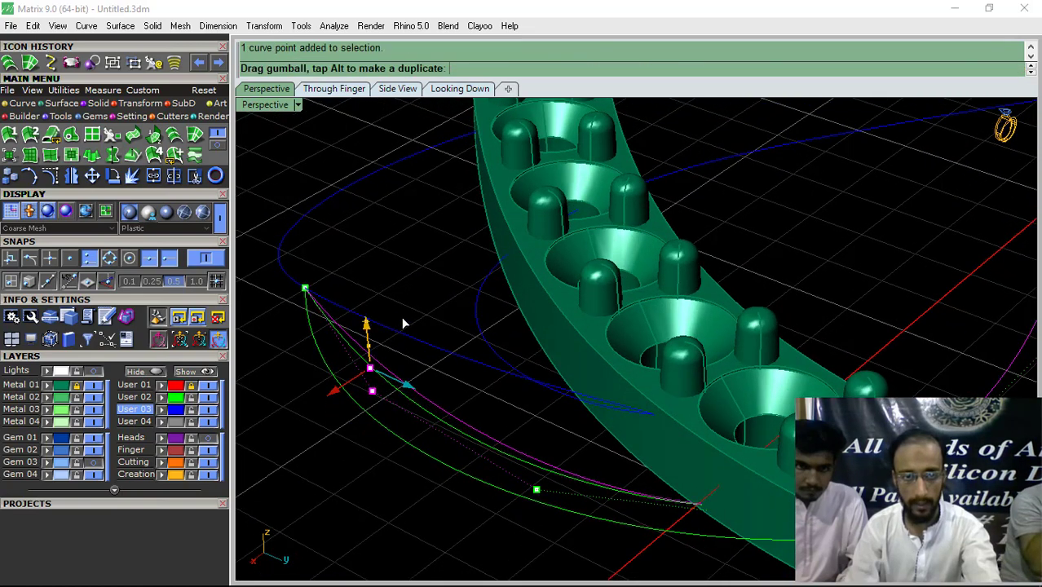
{"action": "left_click_drag", "start_coordinate": [403, 324], "coordinate": [404, 322]}
{"action": "left_click", "coordinate": [471, 407]}
{"action": "right_click_drag", "start_coordinate": [471, 407], "coordinate": [427, 395]}
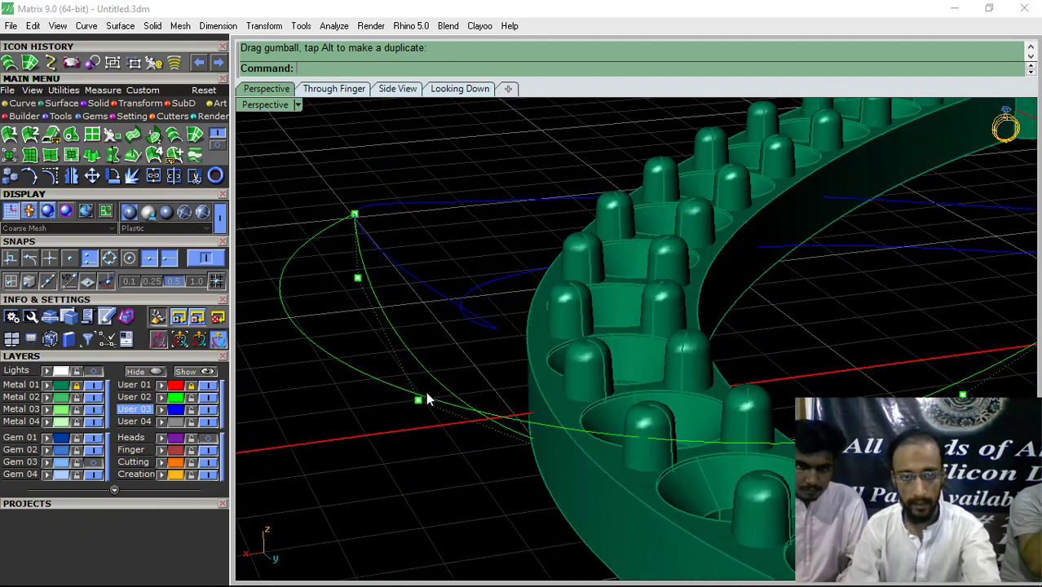
{"action": "left_click_drag", "start_coordinate": [415, 351], "coordinate": [435, 309]}
- Show the second green curve's control points and lower two neighbouring ones around its crest inside the heart
{"action": "left_click", "coordinate": [356, 327]}
{"action": "right_click_drag", "start_coordinate": [356, 327], "coordinate": [812, 367]}
{"action": "scroll", "coordinate": [680, 334], "scroll_direction": "up", "scroll_amount": 6}
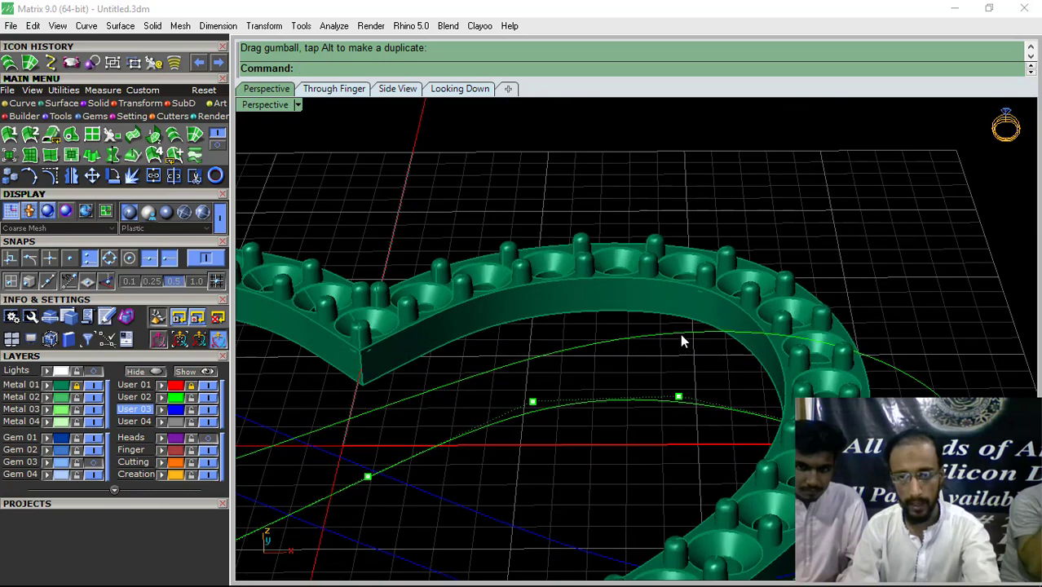
{"action": "left_click", "coordinate": [683, 338]}
{"action": "left_click", "coordinate": [73, 180]}
{"action": "right_click_drag", "start_coordinate": [620, 391], "coordinate": [690, 349]}
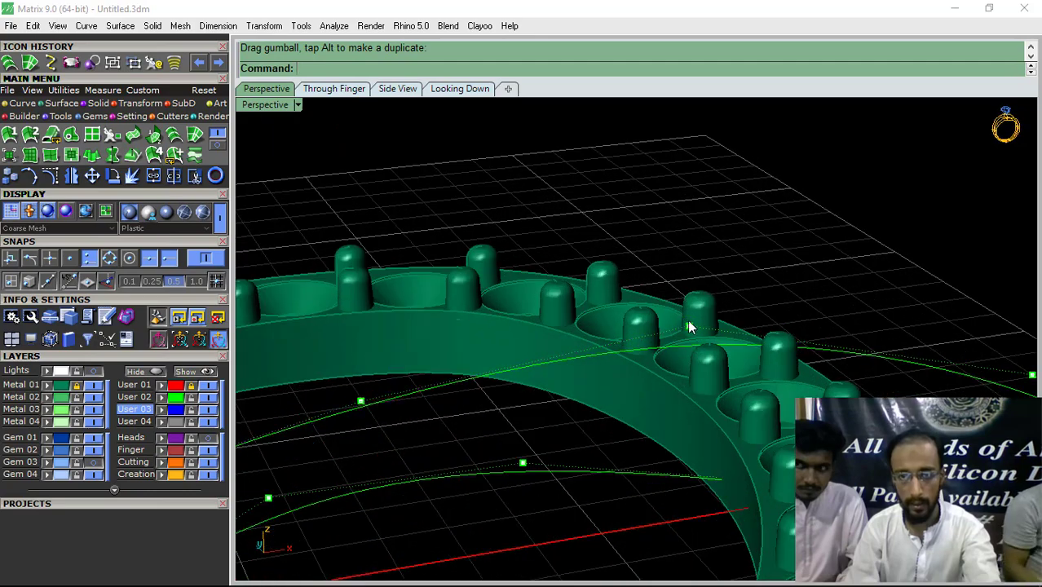
{"action": "left_click", "coordinate": [690, 327]}
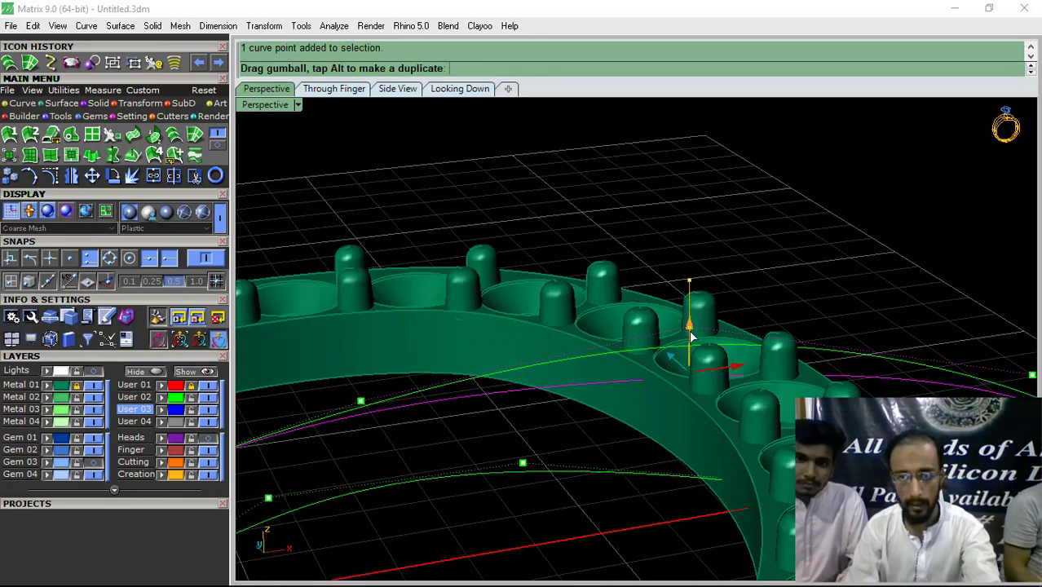
{"action": "right_click_drag", "start_coordinate": [689, 338], "coordinate": [568, 347]}
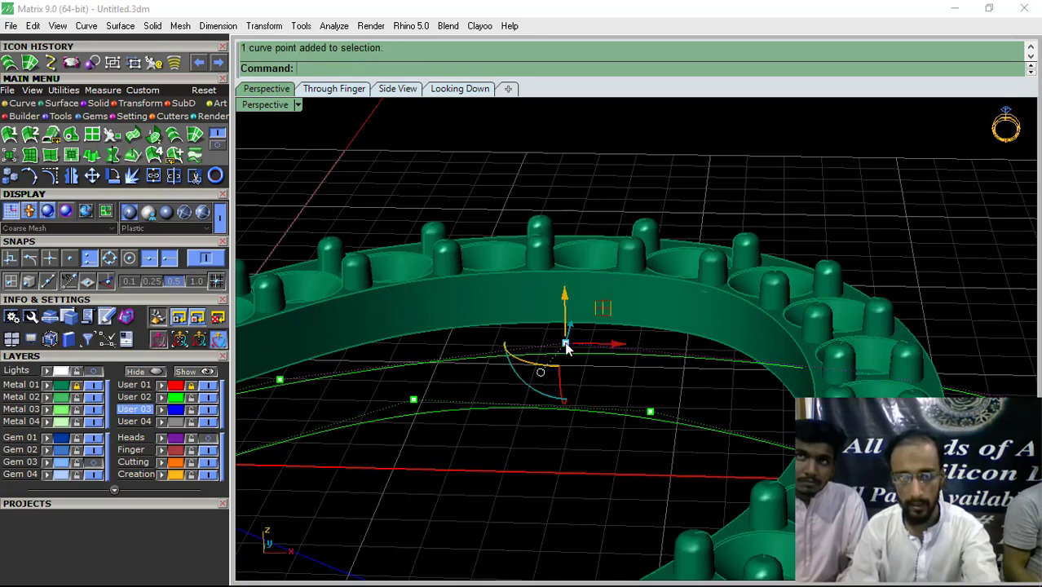
{"action": "right_click_drag", "start_coordinate": [567, 300], "coordinate": [530, 369]}
{"action": "left_click_drag", "start_coordinate": [528, 308], "coordinate": [571, 361]}
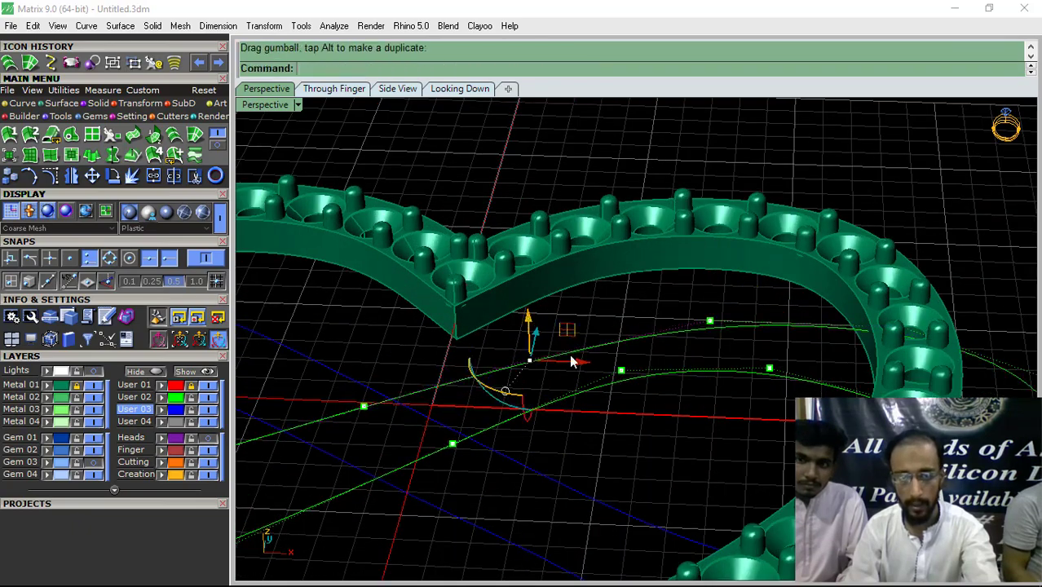
- Lower the green curve's control point where the curve passes beneath the heart's wall
{"action": "scroll", "coordinate": [728, 351], "scroll_direction": "down", "scroll_amount": 6}
{"action": "right_click_drag", "start_coordinate": [728, 350], "coordinate": [711, 420]}
{"action": "scroll", "coordinate": [513, 342], "scroll_direction": "up", "scroll_amount": 6}
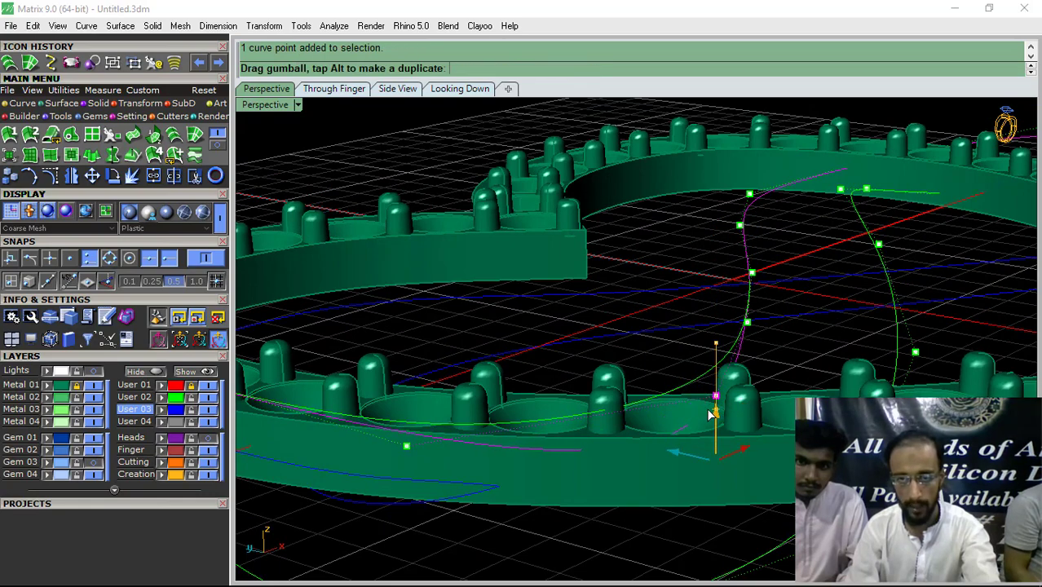
{"action": "left_click_drag", "start_coordinate": [708, 431], "coordinate": [708, 431]}
{"action": "left_click", "coordinate": [674, 367]}
{"action": "scroll", "coordinate": [674, 366], "scroll_direction": "down", "scroll_amount": 4}
{"action": "mouse_move", "coordinate": [673, 366]}
{"action": "right_mouse_down"}
{"action": "mouse_move", "coordinate": [728, 395]}
{"action": "mouse_move", "coordinate": [664, 361]}
{"action": "right_mouse_up"}
{"action": "scroll", "coordinate": [665, 361], "scroll_direction": "up", "scroll_amount": 2}
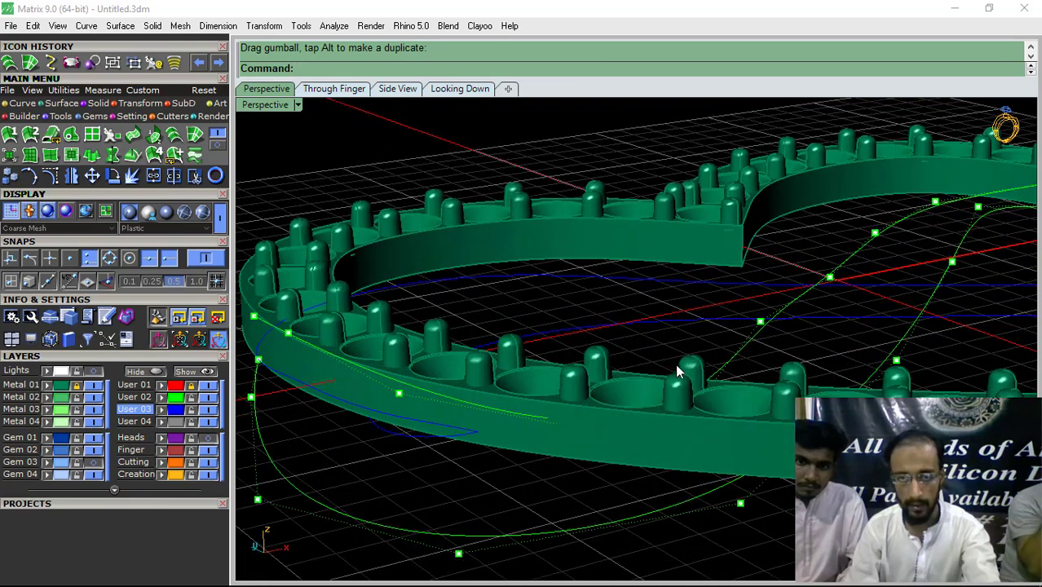
{"action": "left_click_drag", "start_coordinate": [662, 399], "coordinate": [677, 388]}
- Lower two neighbouring control points on the green curve's stretch leading outside the heart's wall
{"action": "left_click", "coordinate": [399, 394]}
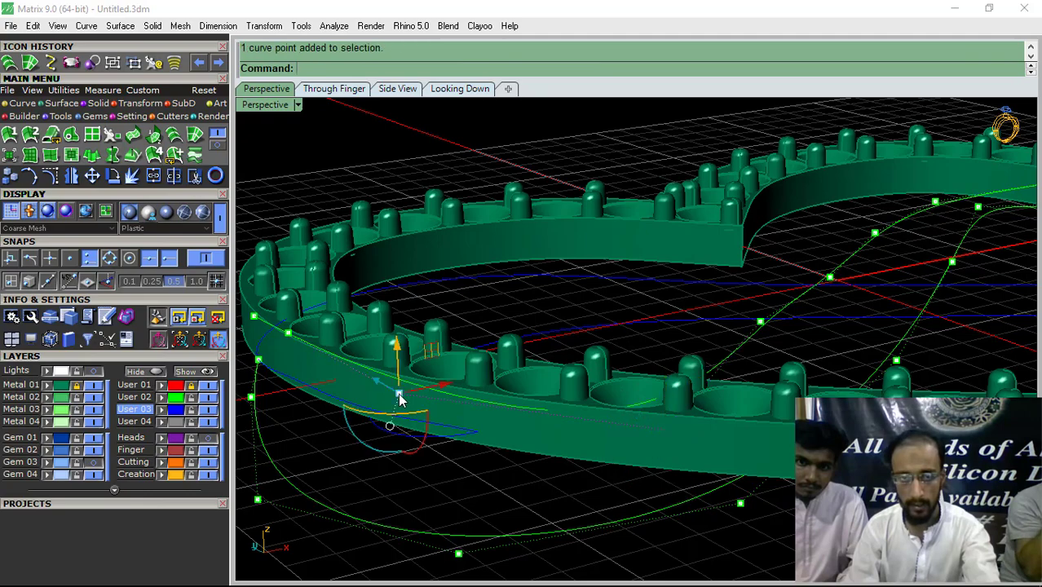
{"action": "left_click_drag", "start_coordinate": [394, 349], "coordinate": [390, 369]}
{"action": "left_click_drag", "start_coordinate": [438, 402], "coordinate": [438, 403]}
{"action": "scroll", "coordinate": [438, 404], "scroll_direction": "down", "scroll_amount": 5}
{"action": "right_click_drag", "start_coordinate": [438, 404], "coordinate": [501, 383]}
{"action": "scroll", "coordinate": [501, 379], "scroll_direction": "up", "scroll_amount": 7}
{"action": "left_click", "coordinate": [489, 357]}
{"action": "left_click_drag", "start_coordinate": [486, 314], "coordinate": [483, 340]}
- Lower two more control points along the green curves to even out their height under the heart
{"action": "scroll", "coordinate": [565, 404], "scroll_direction": "down", "scroll_amount": 2}
{"action": "right_click_drag", "start_coordinate": [512, 454], "coordinate": [724, 333]}
{"action": "left_click", "coordinate": [607, 363]}
{"action": "left_click_drag", "start_coordinate": [724, 333], "coordinate": [732, 441]}
{"action": "right_click_drag", "start_coordinate": [708, 507], "coordinate": [524, 368]}
{"action": "left_click", "coordinate": [522, 370]}
{"action": "left_click_drag", "start_coordinate": [519, 332], "coordinate": [510, 375]}
- Preview a straight-sections loft between the two green curves, inspect its path under the heart's wall, and leave without creating it
{"action": "right_click_drag", "start_coordinate": [723, 501], "coordinate": [779, 391]}
{"action": "left_click_drag", "start_coordinate": [632, 377], "coordinate": [633, 378]}
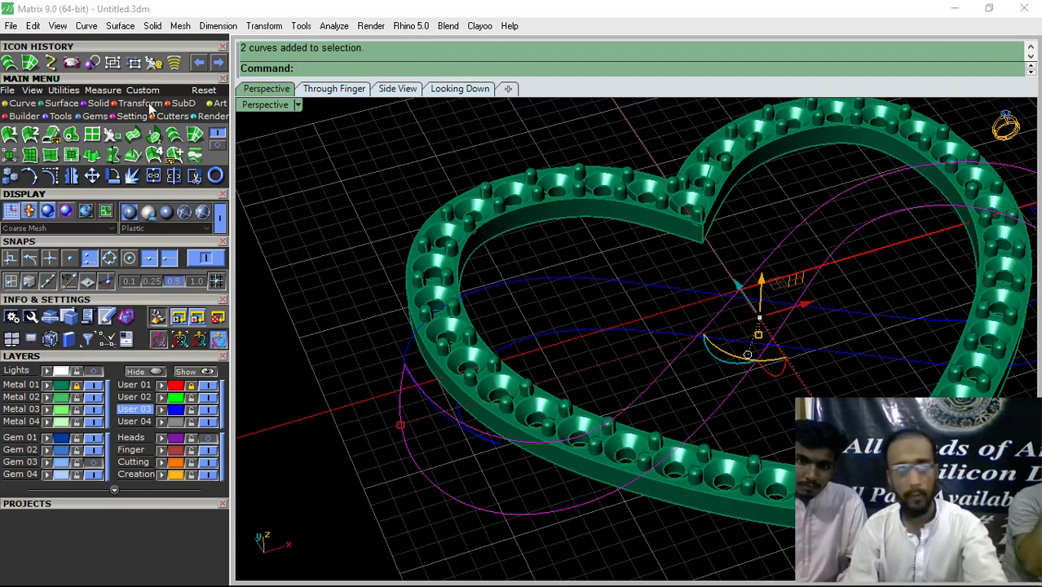
{"action": "left_click", "coordinate": [22, 71]}
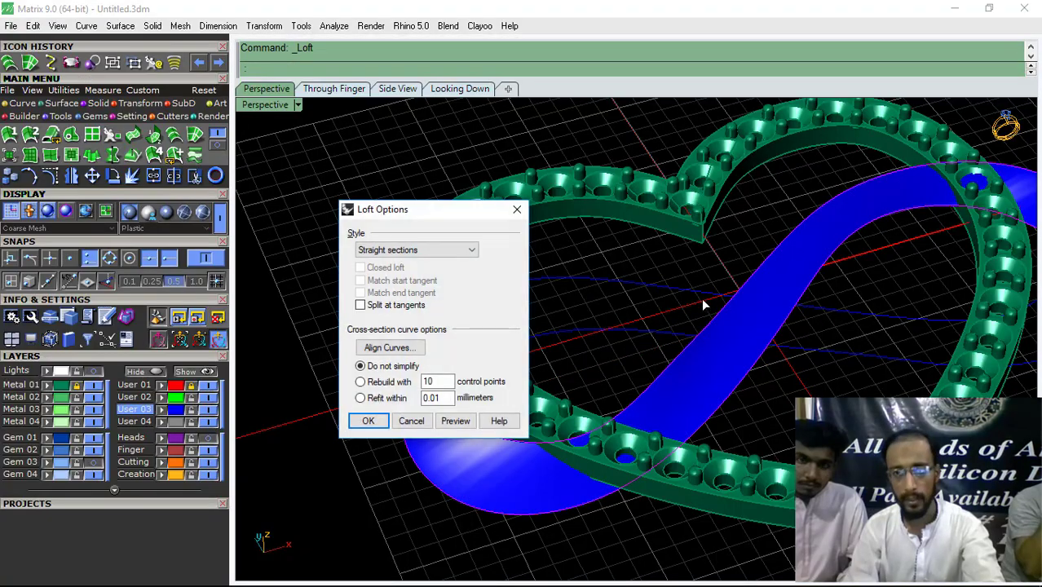
{"action": "right_click_drag", "start_coordinate": [702, 299], "coordinate": [748, 439]}
{"action": "scroll", "coordinate": [689, 381], "scroll_direction": "up", "scroll_amount": 5}
{"action": "scroll", "coordinate": [714, 398], "scroll_direction": "down", "scroll_amount": 6}
{"action": "right_click_drag", "start_coordinate": [713, 399], "coordinate": [692, 430]}
{"action": "scroll", "coordinate": [723, 412], "scroll_direction": "up", "scroll_amount": 5}
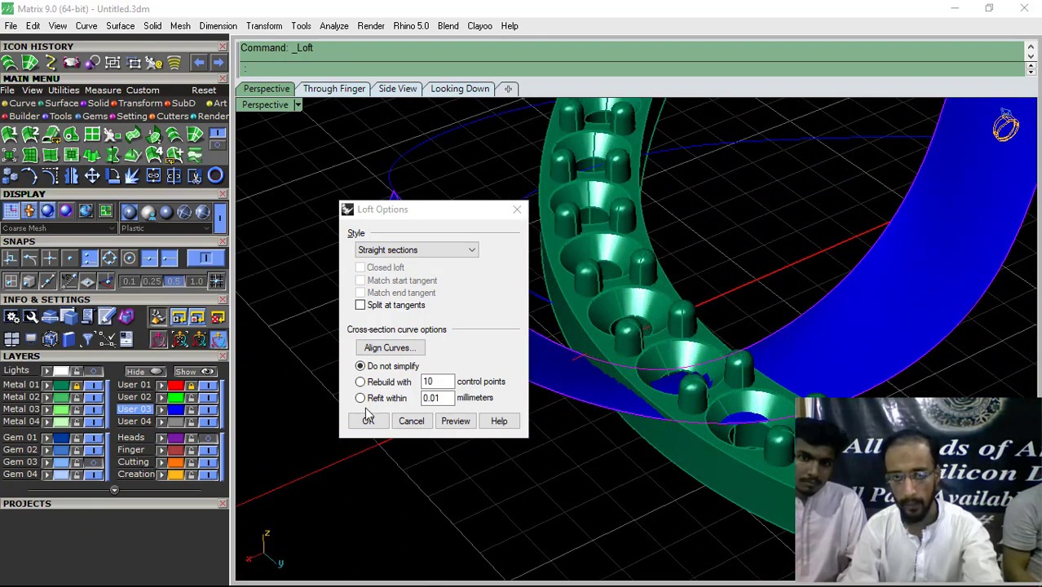
{"action": "left_click", "coordinate": [411, 421]}
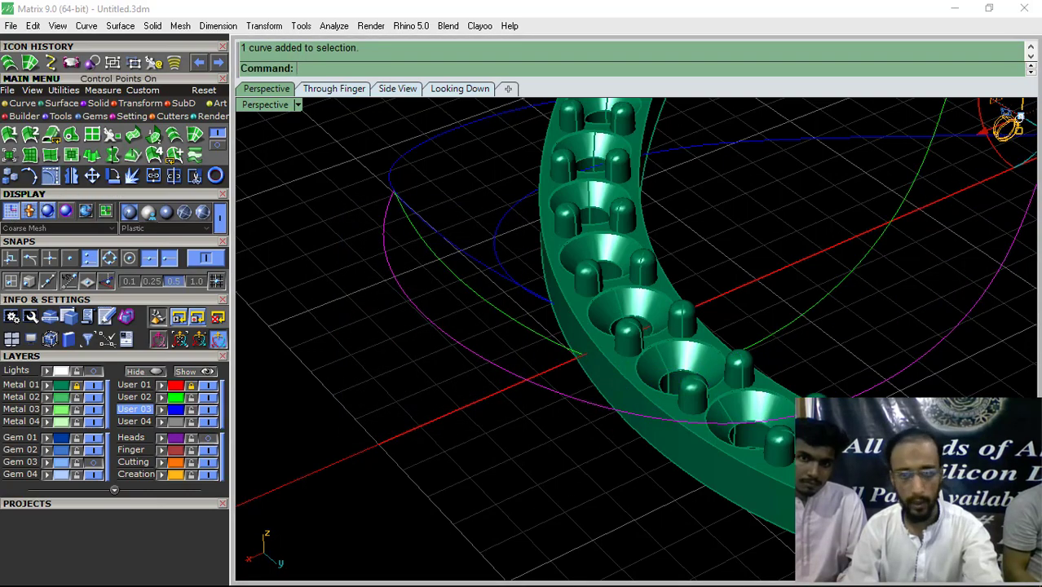
- Show the outer green curve's control points and lower two neighbouring ones where its end loop passes beneath the heart's wall
{"action": "left_click", "coordinate": [51, 177]}
{"action": "right_click_drag", "start_coordinate": [664, 420], "coordinate": [790, 466]}
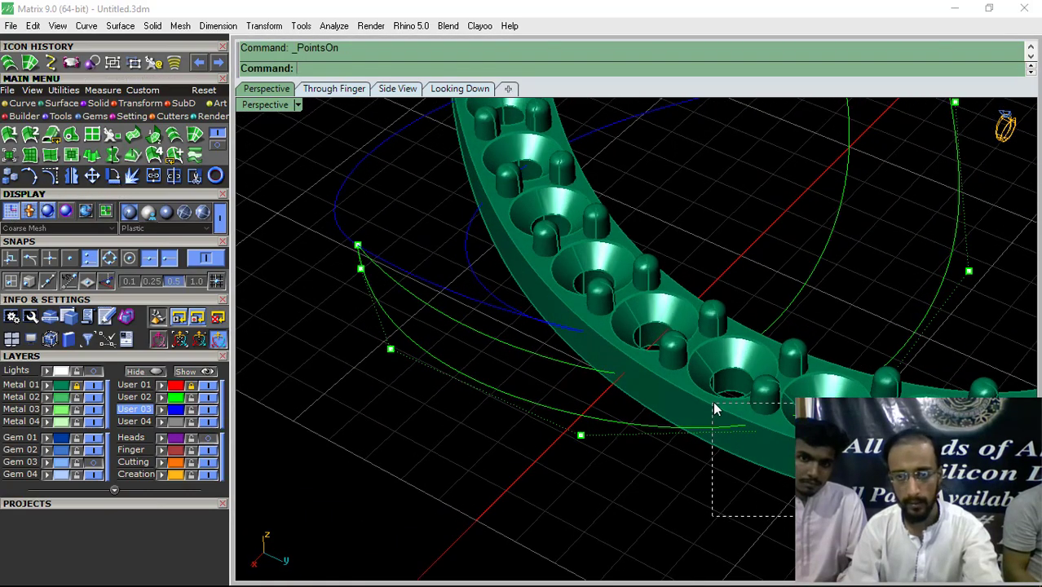
{"action": "left_click_drag", "start_coordinate": [713, 403], "coordinate": [713, 403]}
{"action": "right_click_drag", "start_coordinate": [713, 403], "coordinate": [613, 386], "text": "shift"}
{"action": "left_click_drag", "start_coordinate": [644, 374], "coordinate": [645, 376]}
{"action": "right_click_drag", "start_coordinate": [645, 376], "coordinate": [754, 338]}
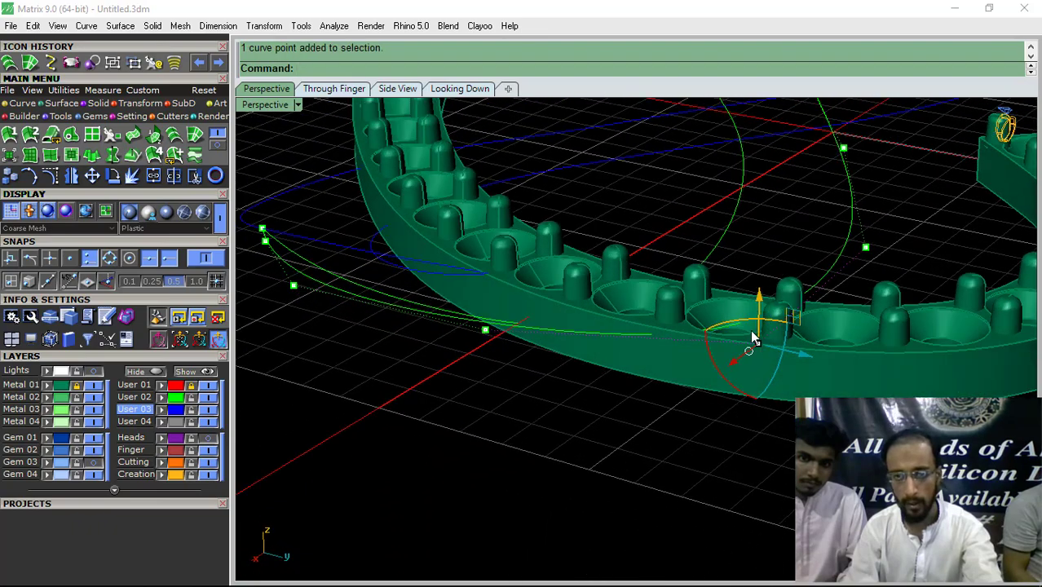
{"action": "left_click_drag", "start_coordinate": [759, 326], "coordinate": [758, 359]}
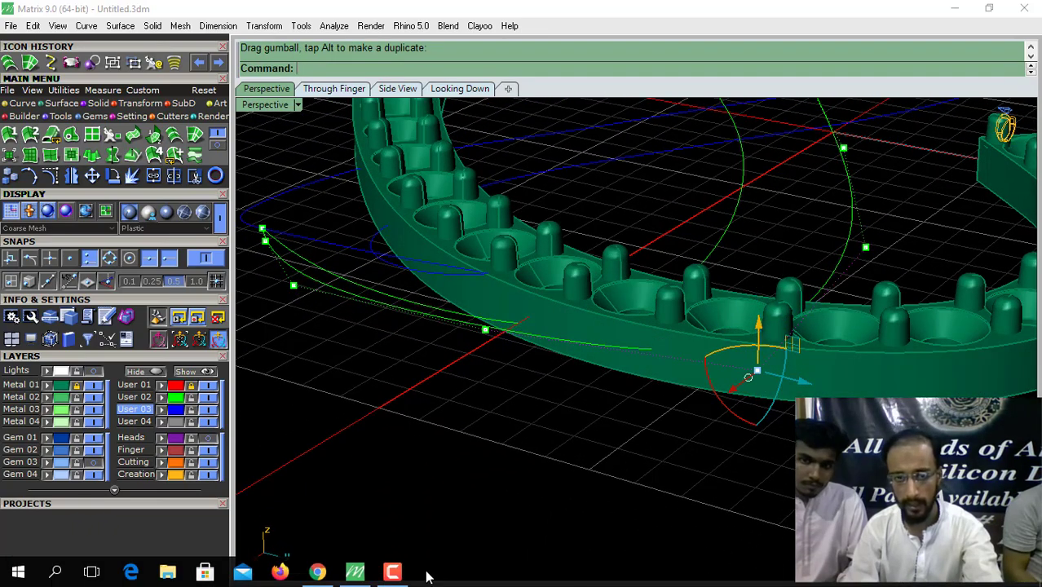
{"action": "right_click_drag", "start_coordinate": [636, 370], "coordinate": [547, 349]}
{"action": "left_click", "coordinate": [532, 357]}
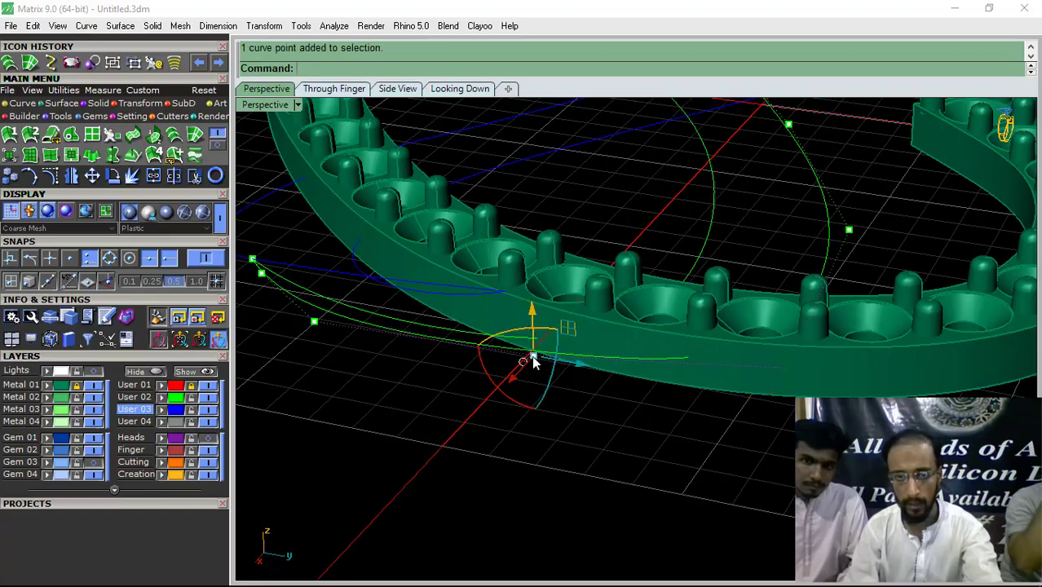
{"action": "left_click_drag", "start_coordinate": [530, 322], "coordinate": [533, 368]}
- Switch control-point editing to the inner green curve and lower its control point just outside the heart's wall
{"action": "right_click_drag", "start_coordinate": [534, 369], "coordinate": [659, 474]}
{"action": "scroll", "coordinate": [640, 424], "scroll_direction": "up", "scroll_amount": 6}
{"action": "left_click_drag", "start_coordinate": [661, 336], "coordinate": [531, 420]}
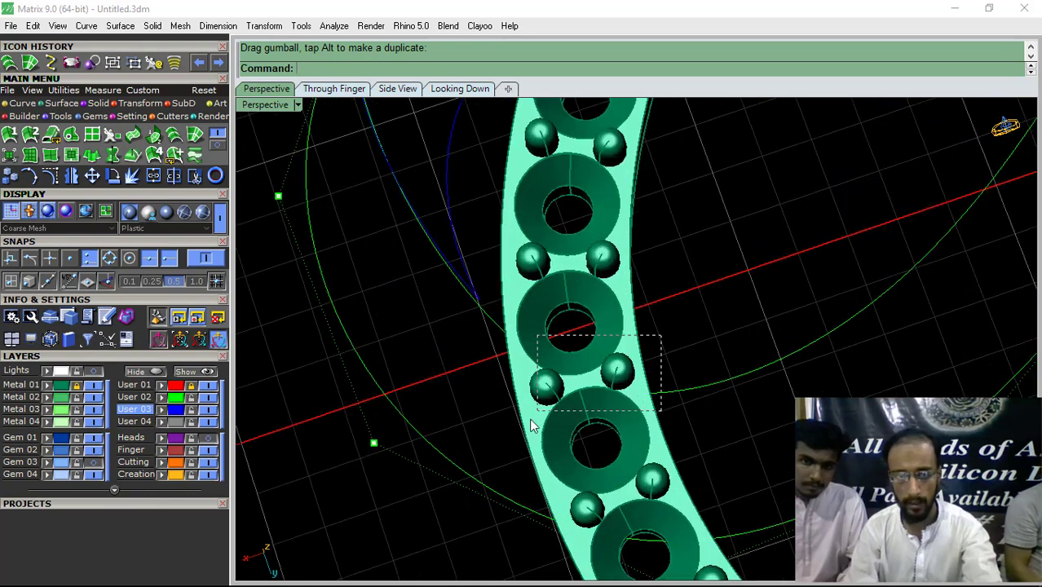
{"action": "scroll", "coordinate": [636, 364], "scroll_direction": "down", "scroll_amount": 6}
{"action": "right_click_drag", "start_coordinate": [708, 390], "coordinate": [669, 412], "text": "shift"}
{"action": "key", "text": "Escape"}
{"action": "key", "text": "Escape"}
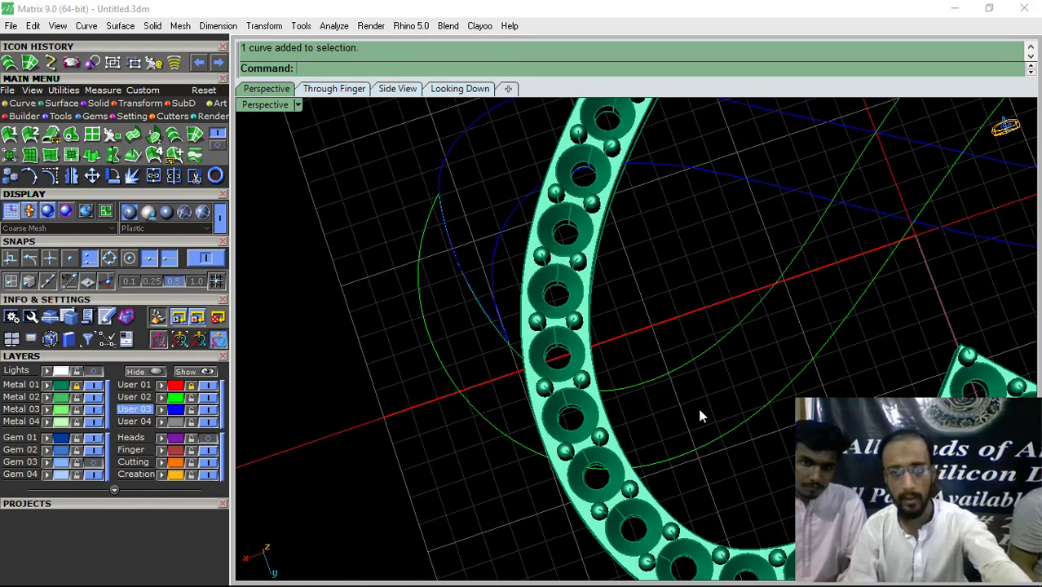
{"action": "left_click", "coordinate": [50, 177]}
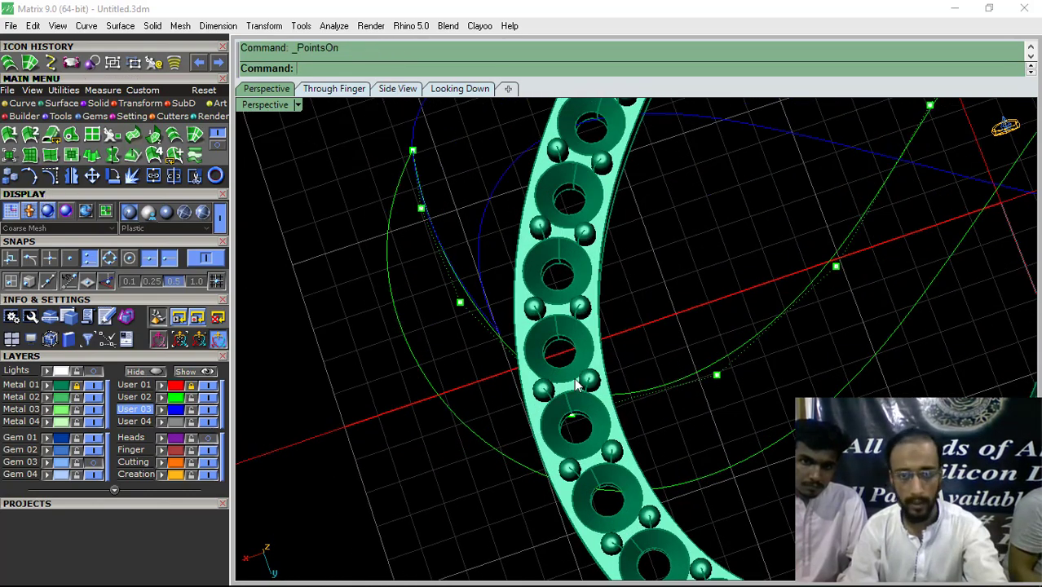
{"action": "left_click_drag", "start_coordinate": [562, 423], "coordinate": [561, 426]}
{"action": "right_click_drag", "start_coordinate": [561, 426], "coordinate": [628, 286]}
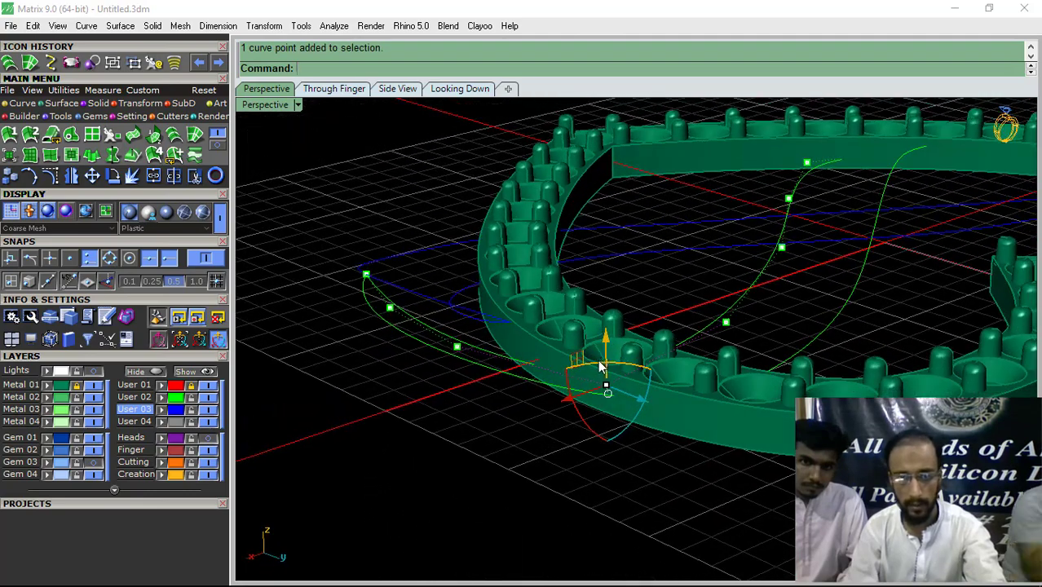
{"action": "scroll", "coordinate": [602, 366], "scroll_direction": "up", "scroll_amount": 4}
{"action": "right_click_drag", "start_coordinate": [527, 338], "coordinate": [484, 372]}
{"action": "left_click_drag", "start_coordinate": [475, 337], "coordinate": [475, 346]}
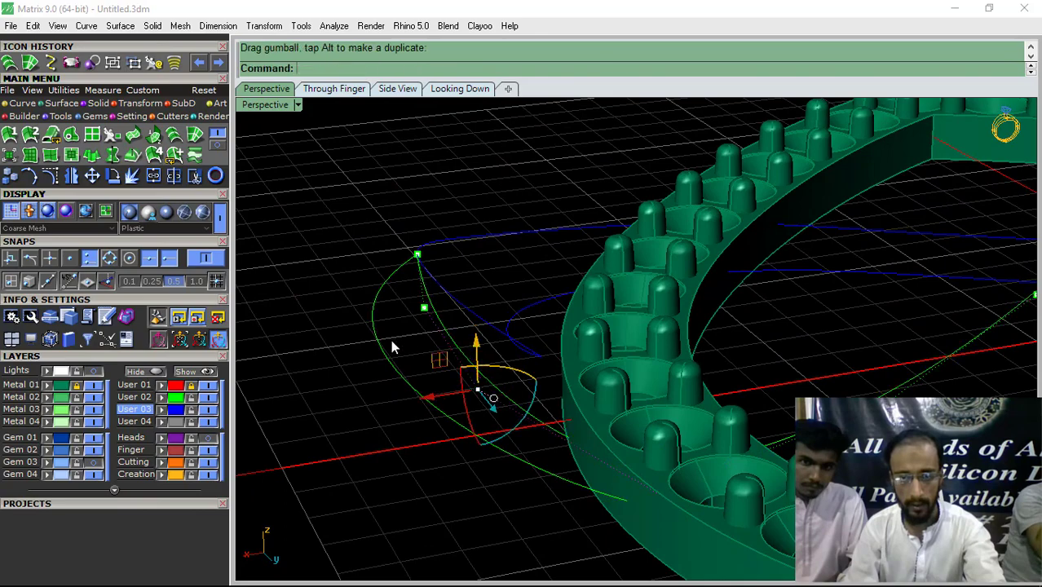
- Lower two further control points on the inner green curve, following it beneath the wall and into the heart
{"action": "scroll", "coordinate": [400, 342], "scroll_direction": "down", "scroll_amount": 5}
{"action": "right_click_drag", "start_coordinate": [474, 359], "coordinate": [660, 391]}
{"action": "scroll", "coordinate": [639, 375], "scroll_direction": "up", "scroll_amount": 6}
{"action": "left_click", "coordinate": [610, 385]}
{"action": "left_click_drag", "start_coordinate": [613, 346], "coordinate": [614, 373]}
{"action": "scroll", "coordinate": [511, 411], "scroll_direction": "down", "scroll_amount": 5}
{"action": "right_click_drag", "start_coordinate": [510, 410], "coordinate": [737, 396]}
{"action": "scroll", "coordinate": [737, 359], "scroll_direction": "up", "scroll_amount": 4}
{"action": "left_click", "coordinate": [752, 345]}
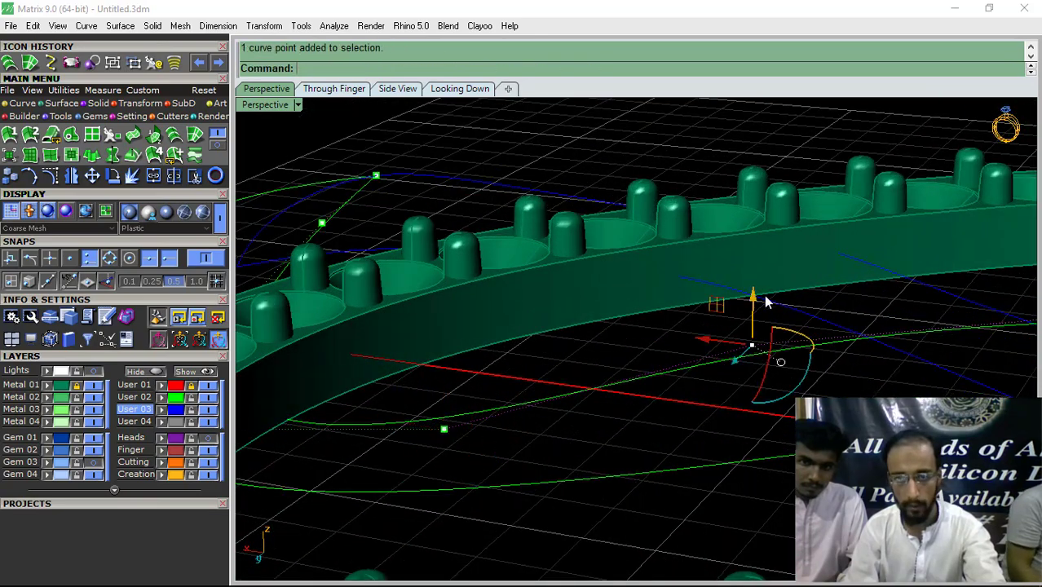
{"action": "left_click_drag", "start_coordinate": [752, 346], "coordinate": [752, 383]}
- Lower the inner green curve's next control point near the middle of the heart
{"action": "left_click", "coordinate": [747, 422]}
{"action": "scroll", "coordinate": [747, 422], "scroll_direction": "down", "scroll_amount": 5}
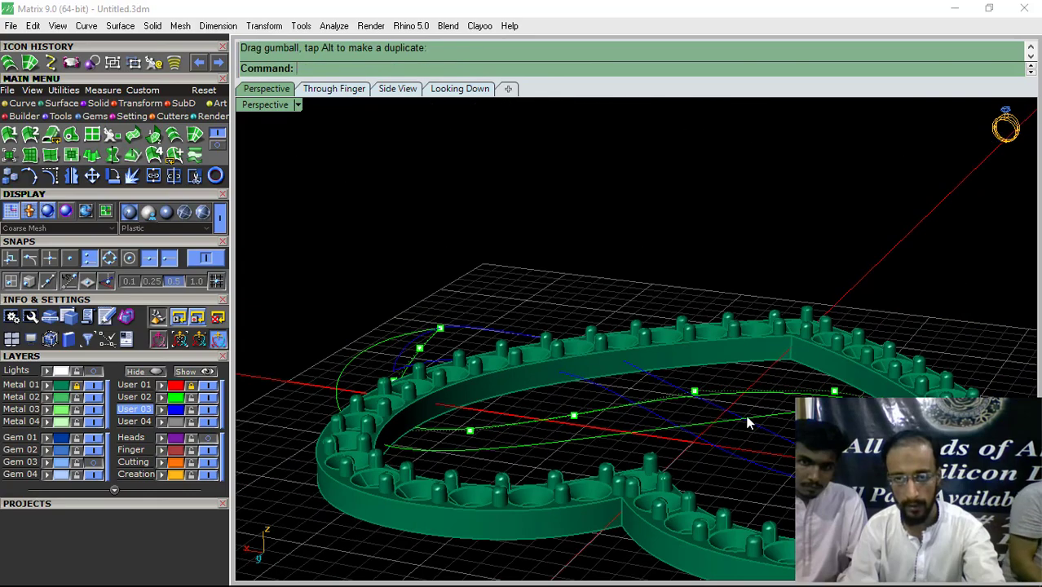
{"action": "right_click_drag", "start_coordinate": [747, 422], "coordinate": [786, 393]}
{"action": "scroll", "coordinate": [674, 398], "scroll_direction": "up", "scroll_amount": 5}
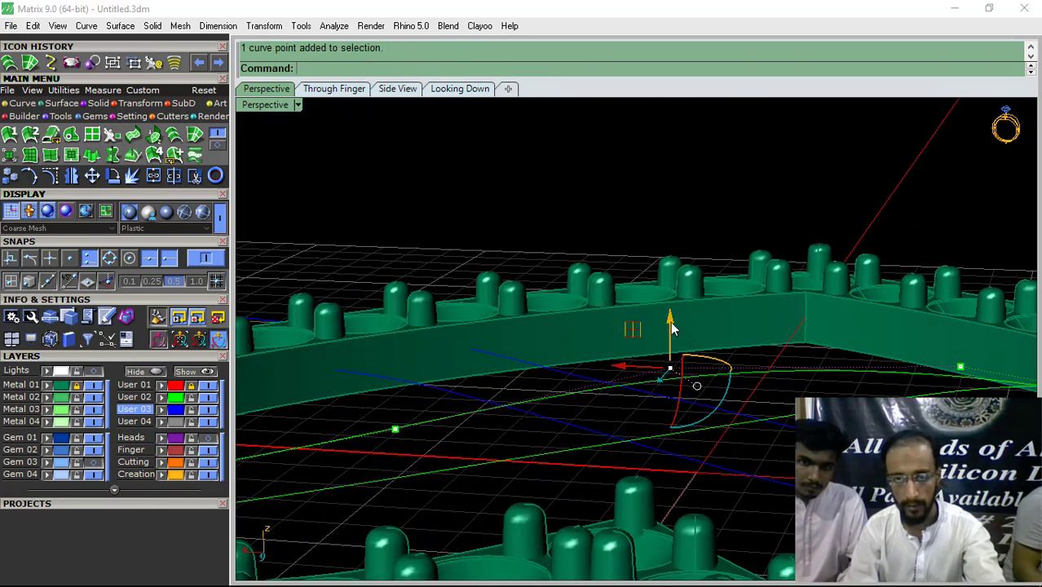
{"action": "left_click_drag", "start_coordinate": [671, 322], "coordinate": [670, 353]}
{"action": "left_click", "coordinate": [742, 371]}
{"action": "scroll", "coordinate": [574, 406], "scroll_direction": "down", "scroll_amount": 6}
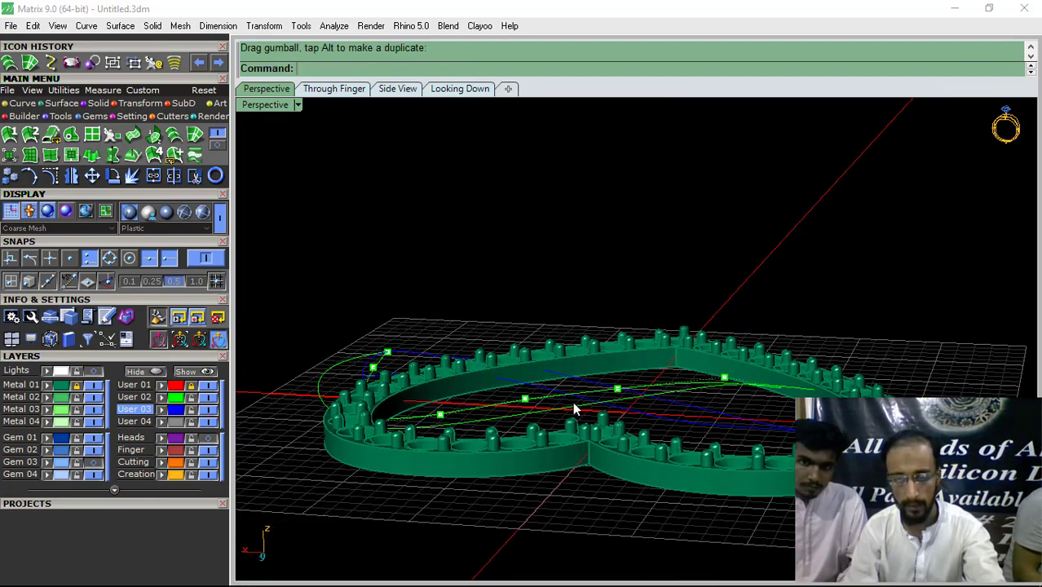
{"action": "right_click_drag", "start_coordinate": [575, 409], "coordinate": [687, 425]}
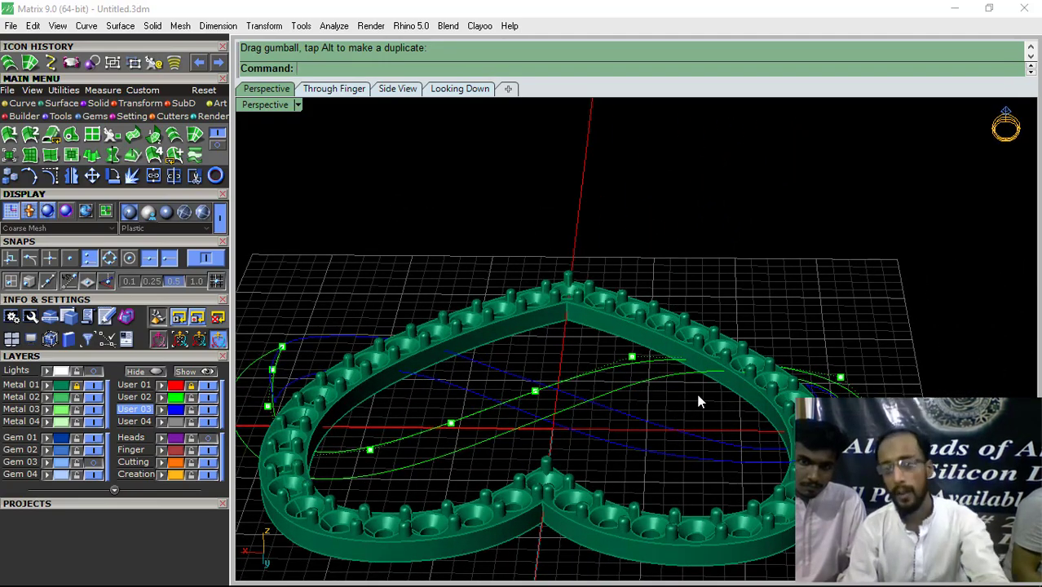
- Show the other green curve's control points and lower its crest point and the neighbouring point nearer the heart's centre
{"action": "scroll", "coordinate": [660, 412], "scroll_direction": "up", "scroll_amount": 6}
{"action": "left_click", "coordinate": [607, 389]}
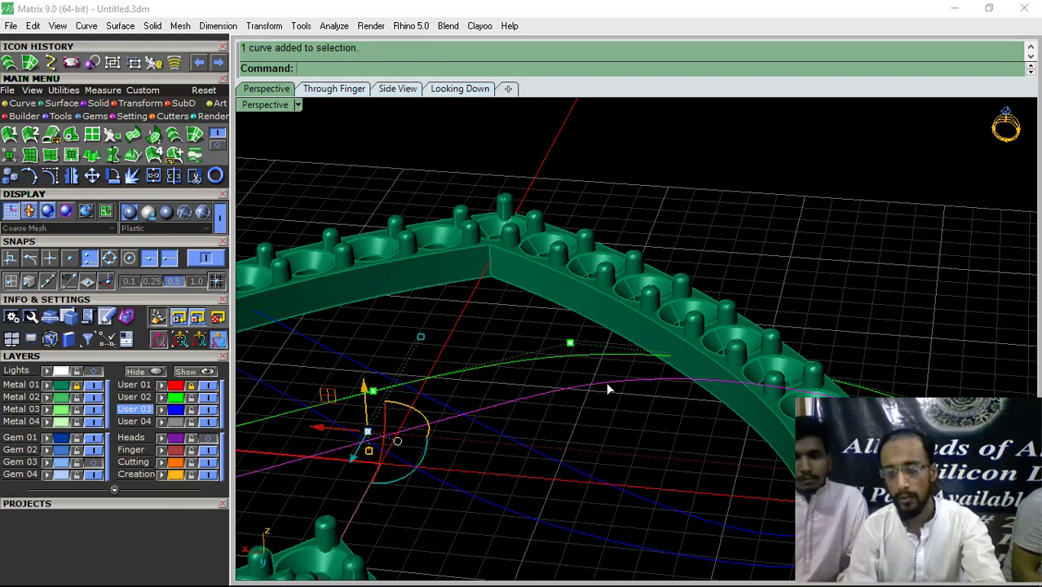
{"action": "left_click", "coordinate": [50, 176]}
{"action": "scroll", "coordinate": [627, 378], "scroll_direction": "up", "scroll_amount": 3}
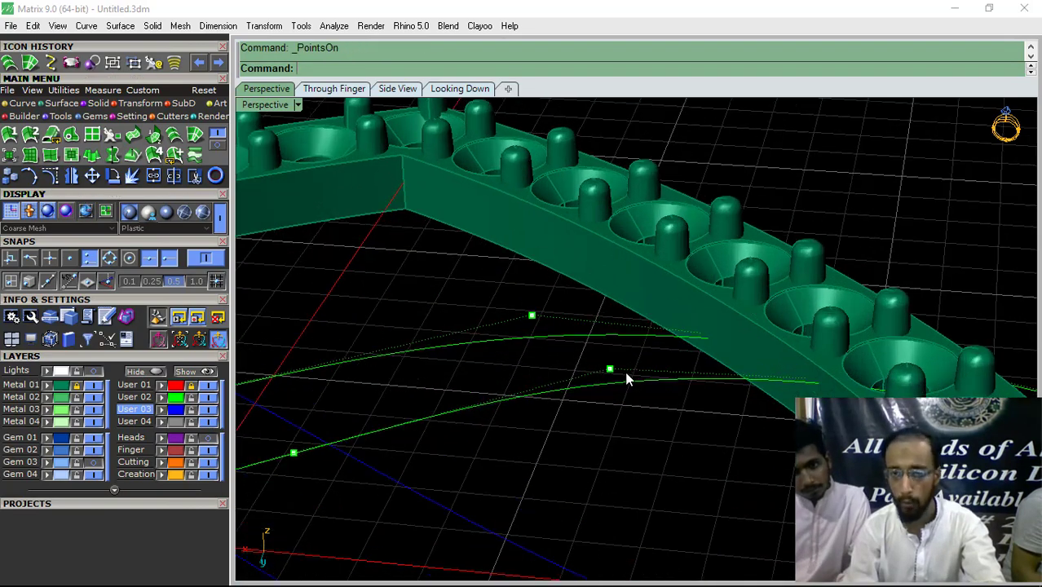
{"action": "left_click_drag", "start_coordinate": [608, 325], "coordinate": [610, 375]}
{"action": "scroll", "coordinate": [660, 479], "scroll_direction": "down", "scroll_amount": 3}
{"action": "right_click_drag", "start_coordinate": [660, 479], "coordinate": [658, 415]}
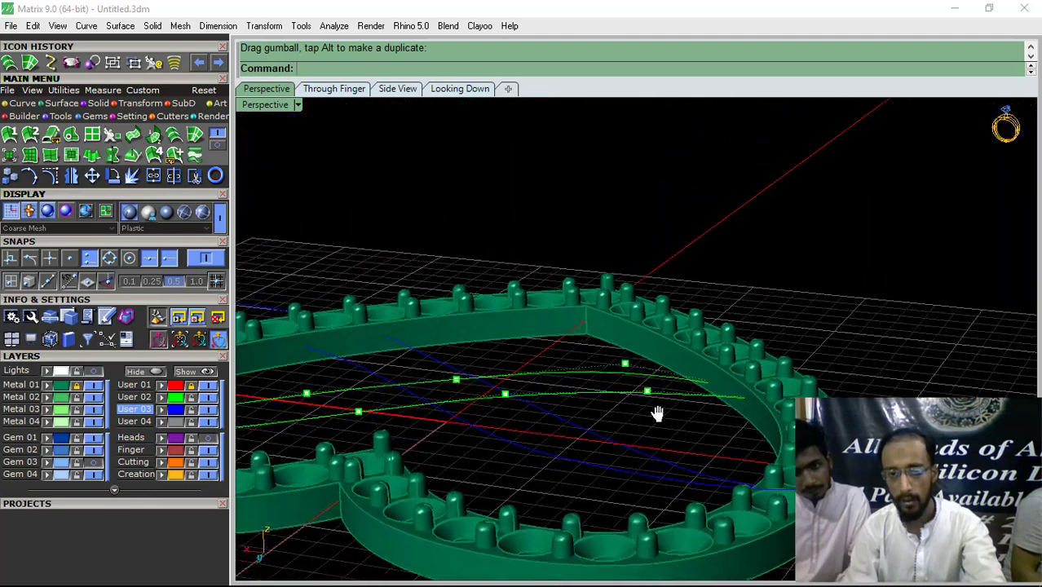
{"action": "scroll", "coordinate": [594, 386], "scroll_direction": "up", "scroll_amount": 5}
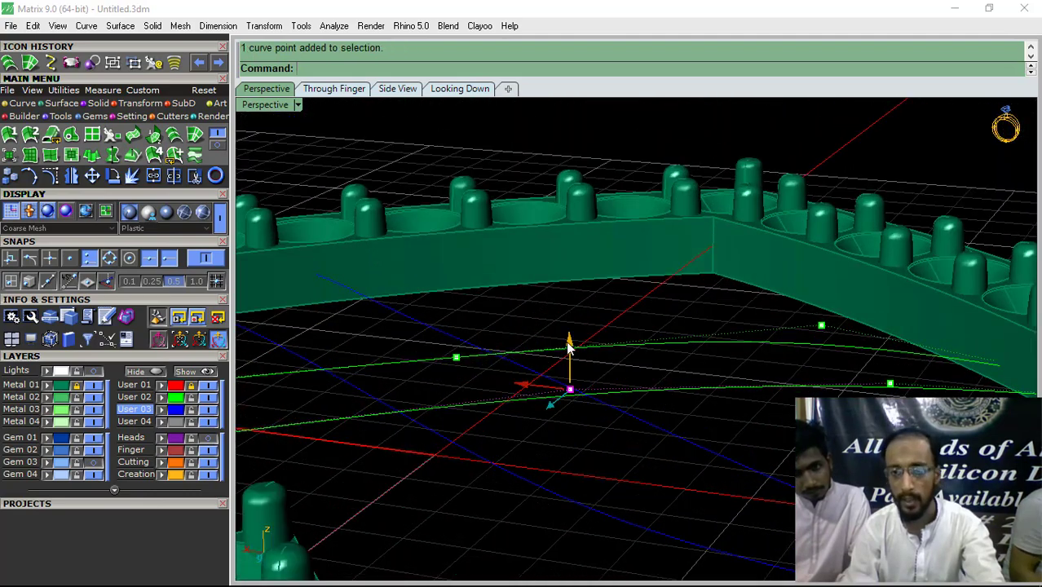
{"action": "left_click_drag", "start_coordinate": [569, 349], "coordinate": [571, 359]}
- Examine both green curves across the heart from above and at an angle for even height and spacing
{"action": "scroll", "coordinate": [536, 391], "scroll_direction": "down", "scroll_amount": 5}
{"action": "scroll", "coordinate": [634, 362], "scroll_direction": "up", "scroll_amount": 5}
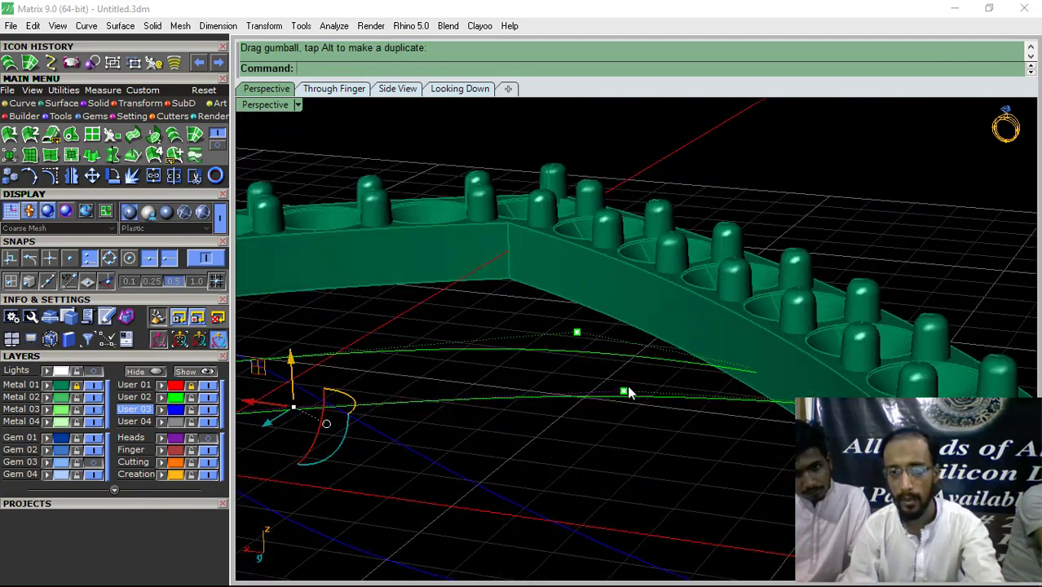
{"action": "scroll", "coordinate": [628, 387], "scroll_direction": "down", "scroll_amount": 10}
{"action": "right_click_drag", "start_coordinate": [739, 372], "coordinate": [725, 449]}
{"action": "scroll", "coordinate": [610, 311], "scroll_direction": "down", "scroll_amount": 6}
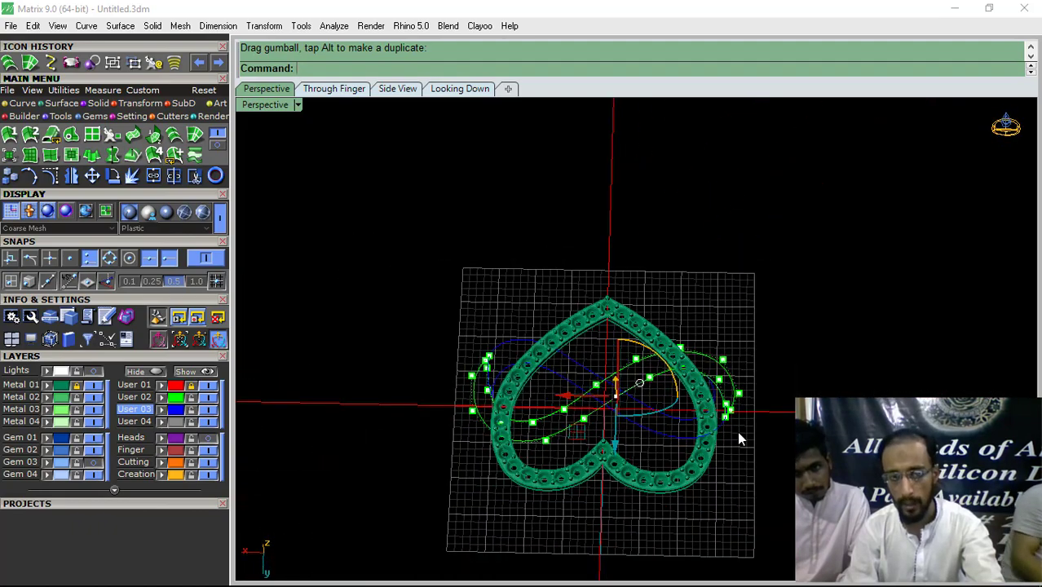
{"action": "right_click_drag", "start_coordinate": [739, 439], "coordinate": [655, 400]}
{"action": "scroll", "coordinate": [617, 365], "scroll_direction": "up", "scroll_amount": 3}
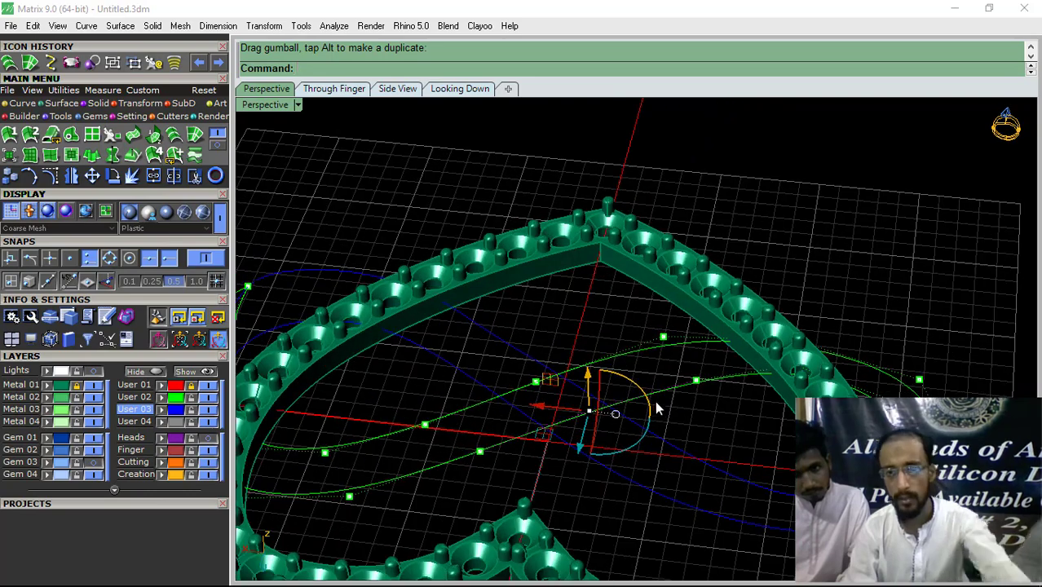
- Preview a straight-section loft between the two green curves, view it across the heart, and cancel it
{"action": "left_click", "coordinate": [654, 398]}
{"action": "left_click", "coordinate": [622, 359]}
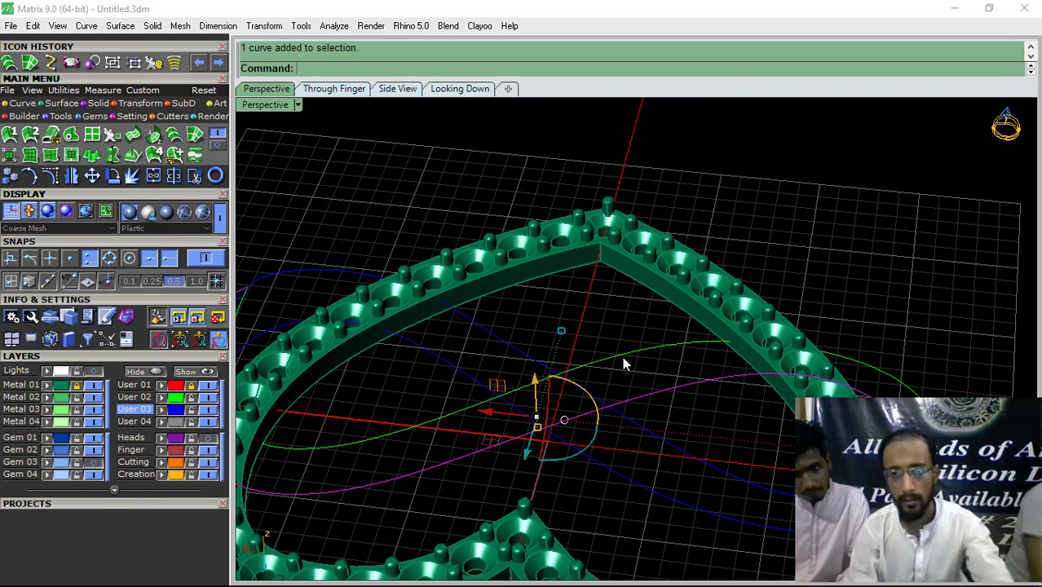
{"action": "left_click", "coordinate": [173, 138]}
{"action": "scroll", "coordinate": [830, 291], "scroll_direction": "down", "scroll_amount": 5}
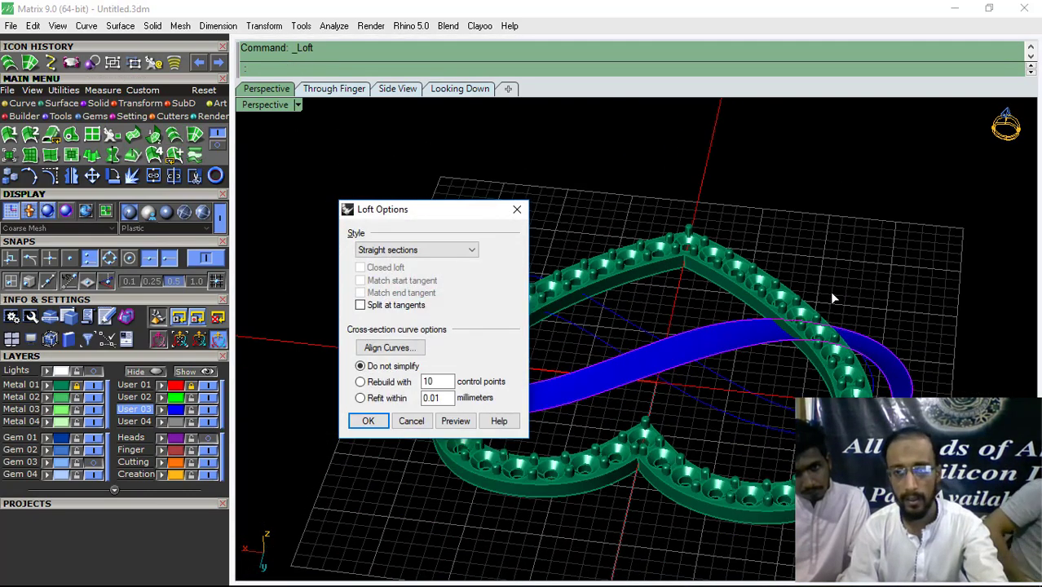
{"action": "right_click_drag", "start_coordinate": [829, 292], "coordinate": [767, 423]}
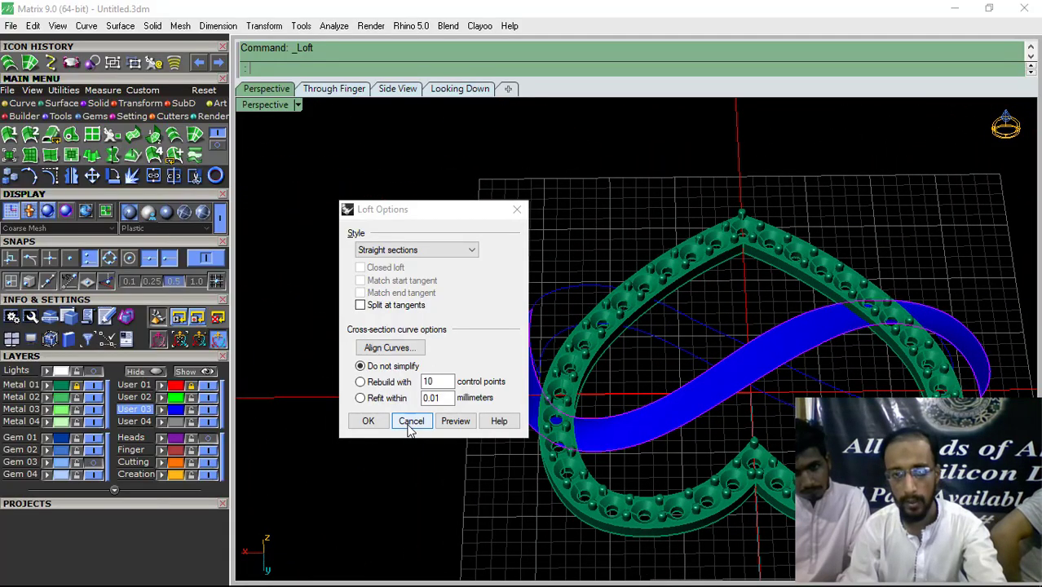
{"action": "left_click", "coordinate": [410, 421]}
{"action": "right_click_drag", "start_coordinate": [411, 422], "coordinate": [513, 341]}
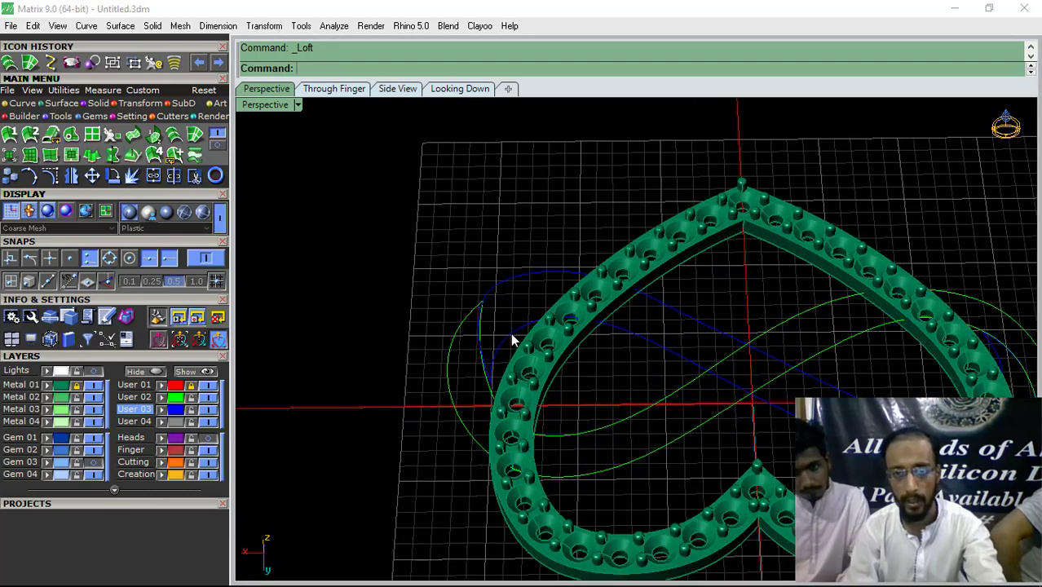
- Preview a straight-section loft between the two blue curves, inspect it from a low angle, and cancel it
{"action": "left_click", "coordinate": [512, 341]}
{"action": "left_click", "coordinate": [177, 140]}
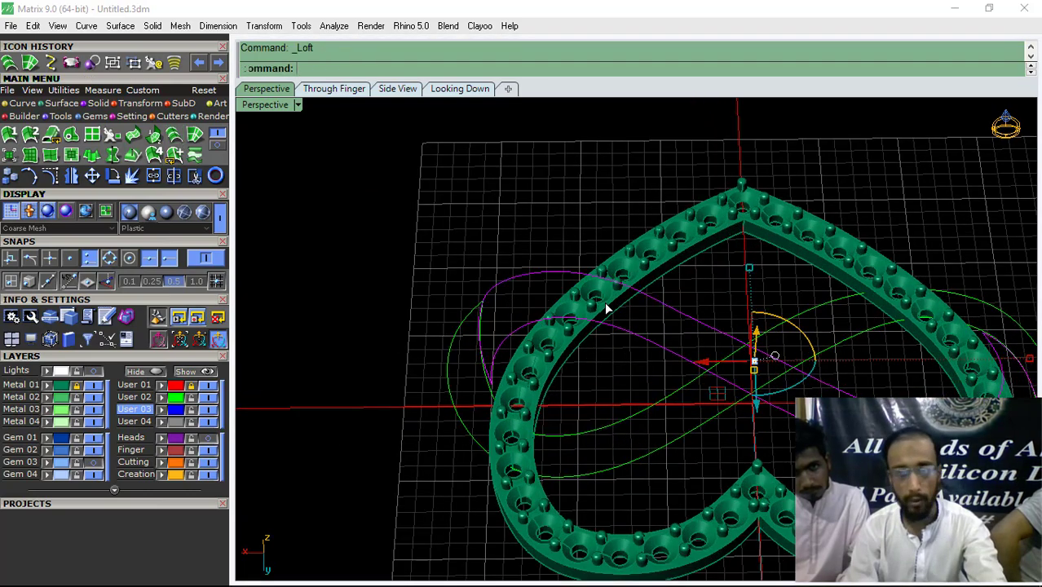
{"action": "right_click_drag", "start_coordinate": [709, 351], "coordinate": [820, 490]}
{"action": "left_click", "coordinate": [410, 423]}
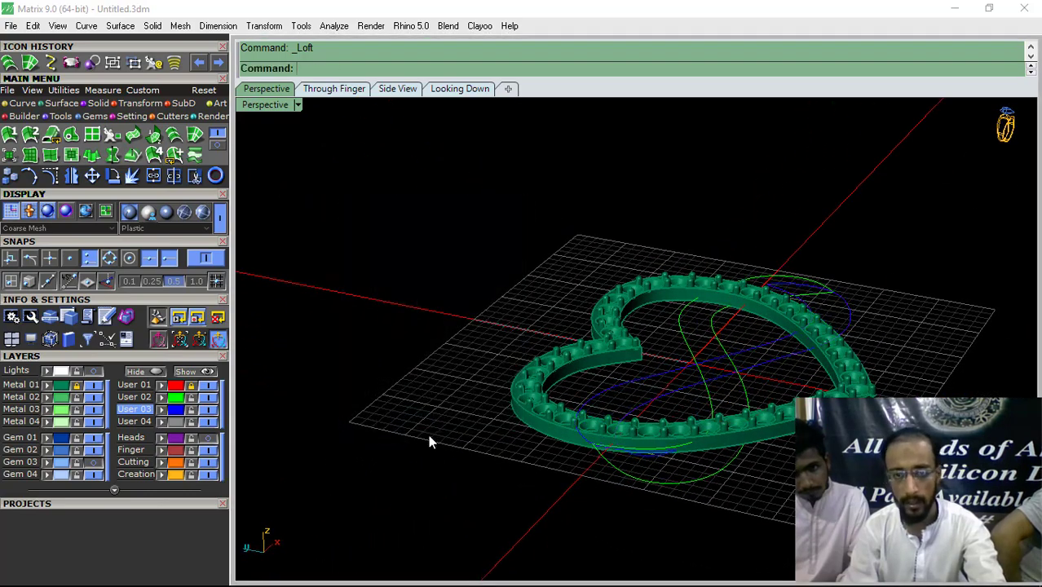
- Show one blue curve's control points and lower the two points where it passes through the heart's wall
{"action": "right_click_drag", "start_coordinate": [428, 435], "coordinate": [572, 443]}
{"action": "scroll", "coordinate": [490, 433], "scroll_direction": "up", "scroll_amount": 6}
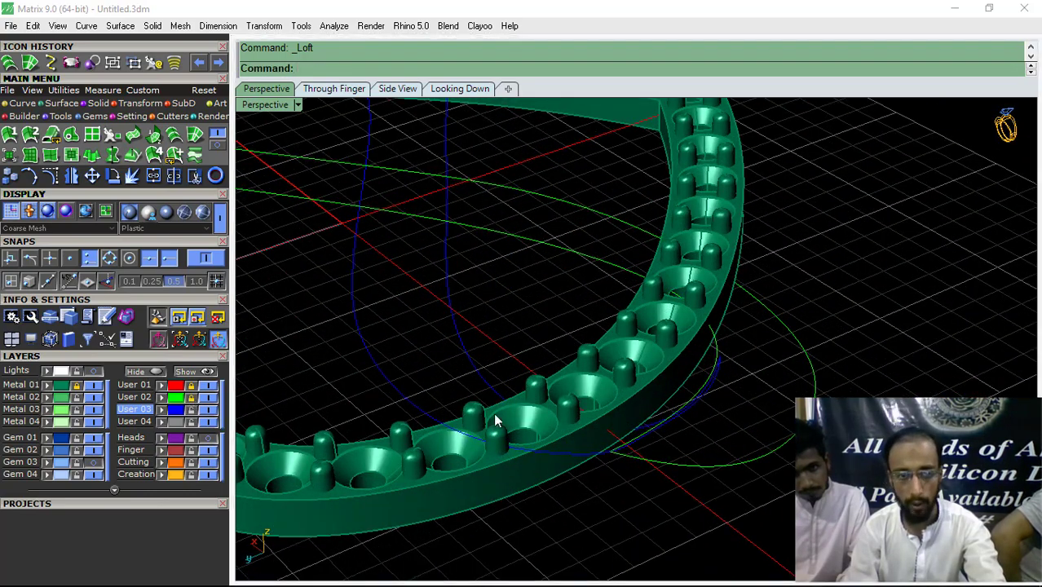
{"action": "right_click_drag", "start_coordinate": [494, 412], "coordinate": [542, 421]}
{"action": "left_click", "coordinate": [572, 457]}
{"action": "key", "text": "F10"}
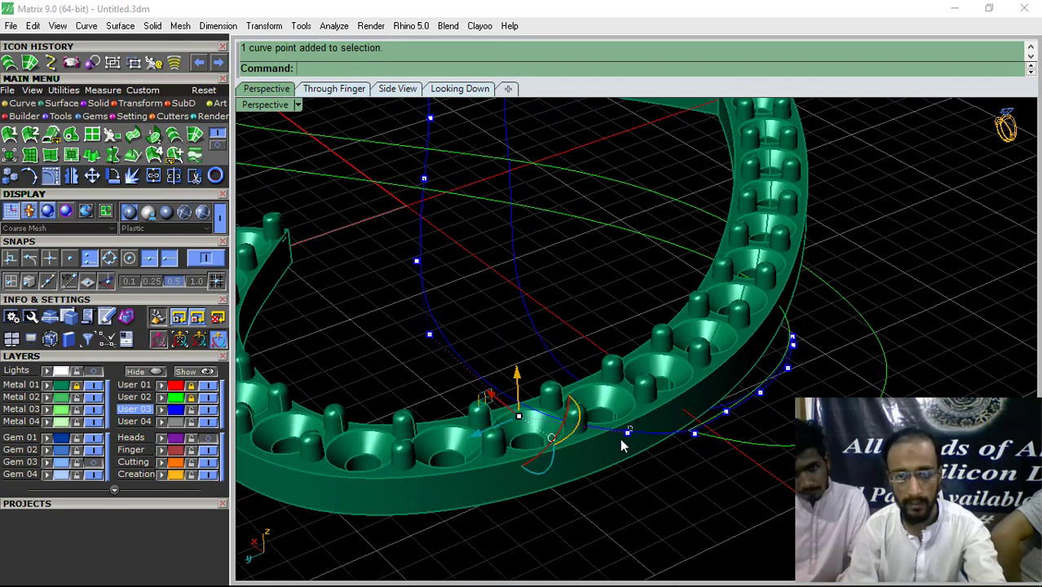
{"action": "left_click_drag", "start_coordinate": [622, 441], "coordinate": [619, 444], "text": "shift"}
{"action": "right_click_drag", "start_coordinate": [617, 456], "coordinate": [567, 412]}
{"action": "left_click_drag", "start_coordinate": [505, 312], "coordinate": [503, 321]}
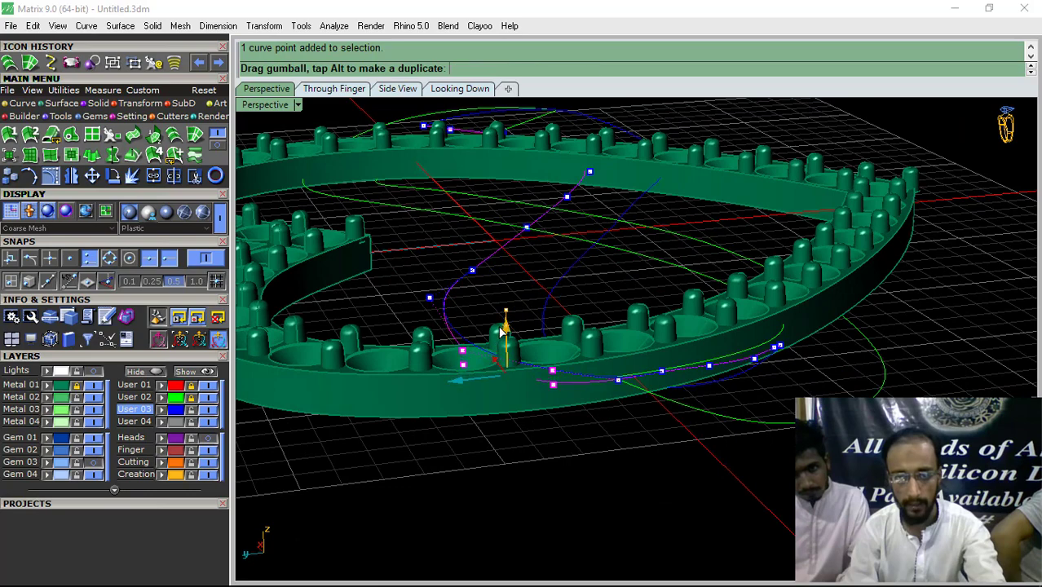
- Lower the blue curve's next three control points one by one along the outside of the heart's wall
{"action": "scroll", "coordinate": [613, 397], "scroll_direction": "up", "scroll_amount": 5}
{"action": "left_click", "coordinate": [608, 387]}
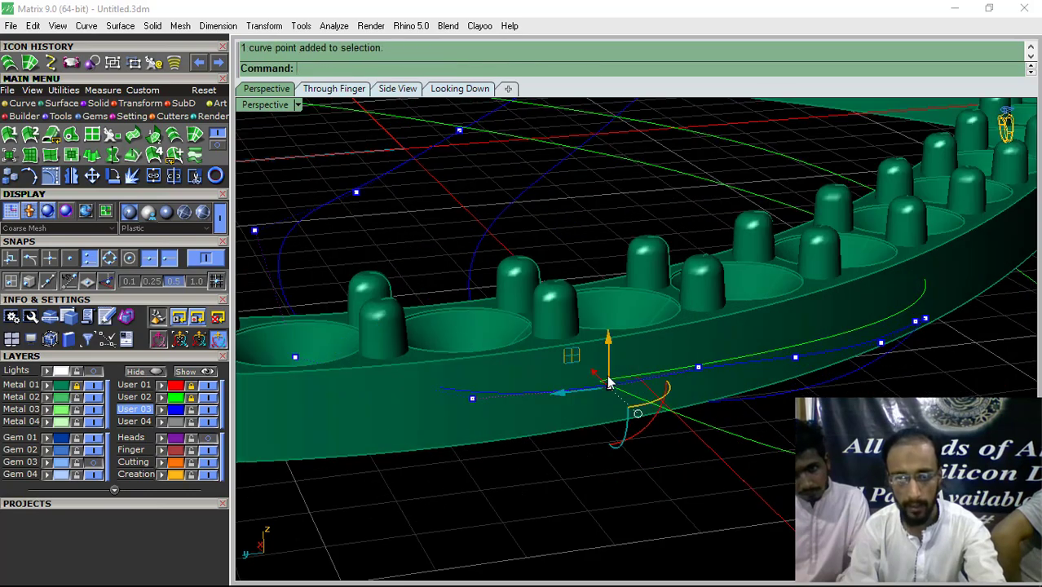
{"action": "left_click_drag", "start_coordinate": [609, 343], "coordinate": [598, 358]}
{"action": "left_click", "coordinate": [663, 456]}
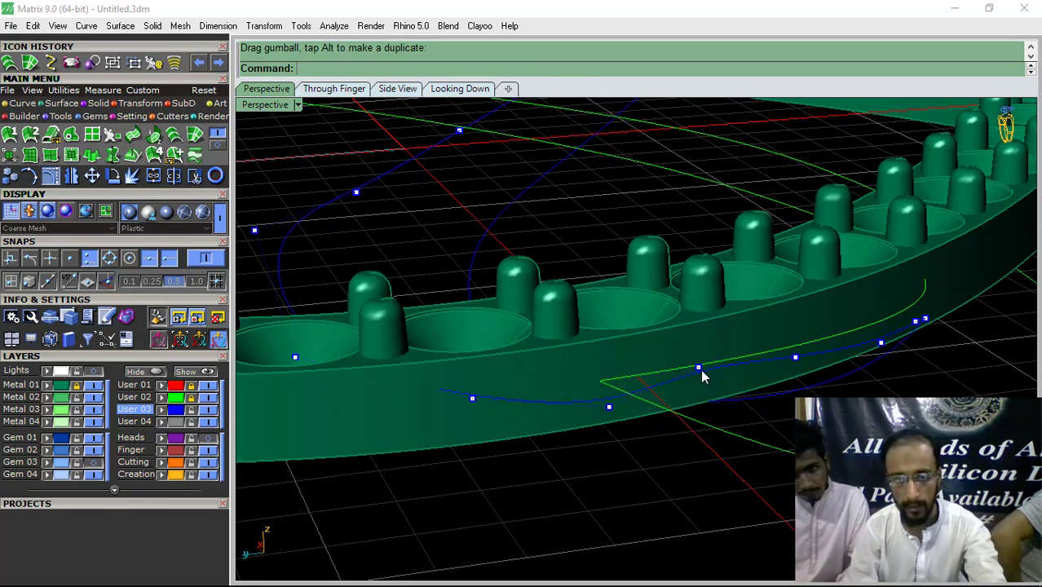
{"action": "left_click_drag", "start_coordinate": [699, 318], "coordinate": [704, 348]}
{"action": "left_click", "coordinate": [751, 443]}
{"action": "right_click_drag", "start_coordinate": [771, 388], "coordinate": [660, 363]}
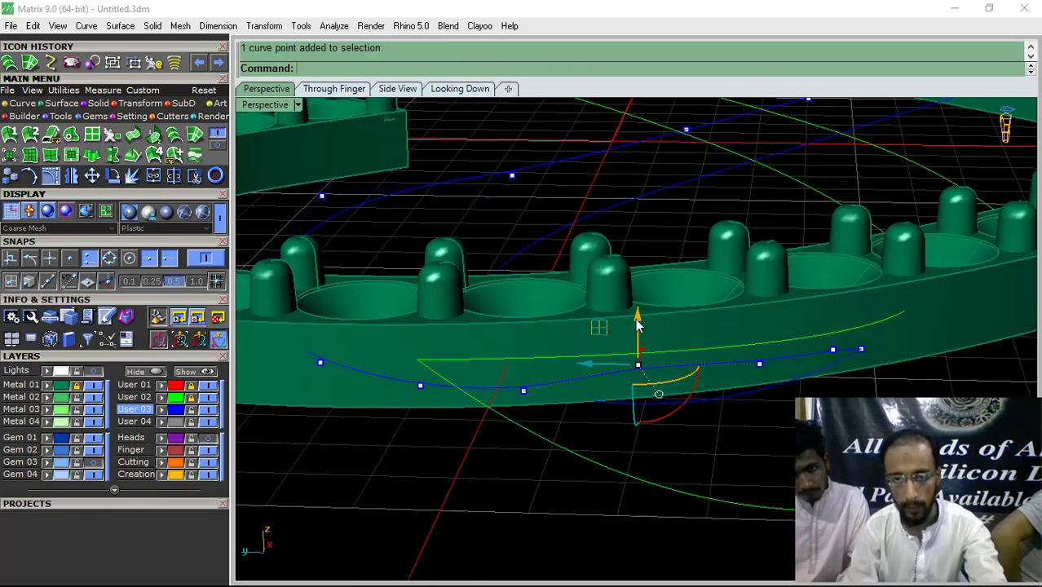
{"action": "left_click_drag", "start_coordinate": [639, 325], "coordinate": [640, 342]}
- Loft the two blue curves into a band with straight sections and view it across the whole heart
{"action": "scroll", "coordinate": [689, 382], "scroll_direction": "down", "scroll_amount": 4}
{"action": "right_click_drag", "start_coordinate": [688, 384], "coordinate": [566, 408]}
{"action": "key", "text": "Escape"}
{"action": "left_click_drag", "start_coordinate": [609, 276], "coordinate": [516, 422]}
{"action": "right_click", "coordinate": [546, 395]}
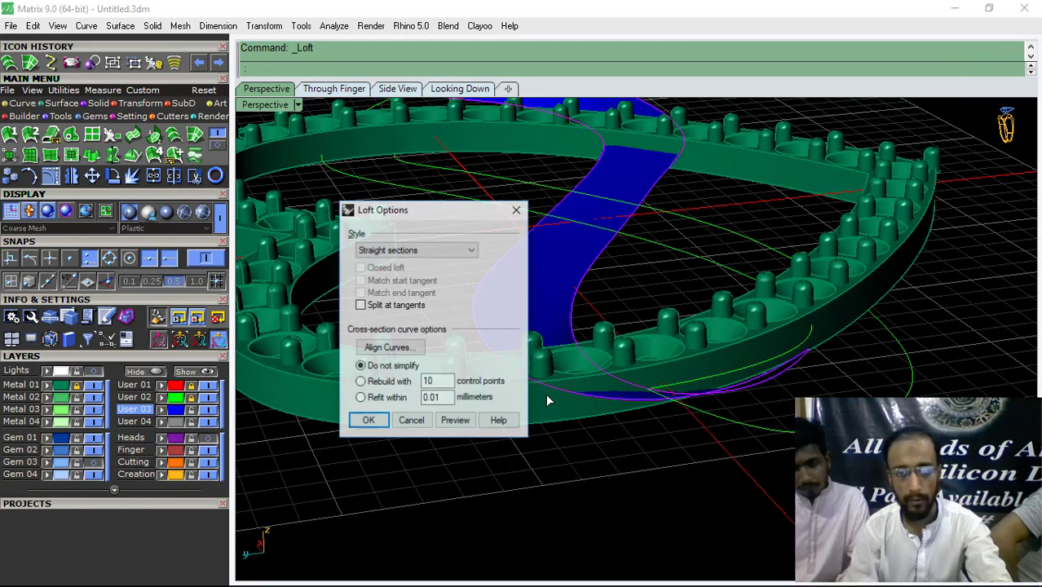
{"action": "left_click", "coordinate": [386, 424]}
{"action": "scroll", "coordinate": [506, 420], "scroll_direction": "down", "scroll_amount": 5}
{"action": "scroll", "coordinate": [503, 402], "scroll_direction": "up", "scroll_amount": 3}
{"action": "right_click_drag", "start_coordinate": [503, 401], "coordinate": [713, 448]}
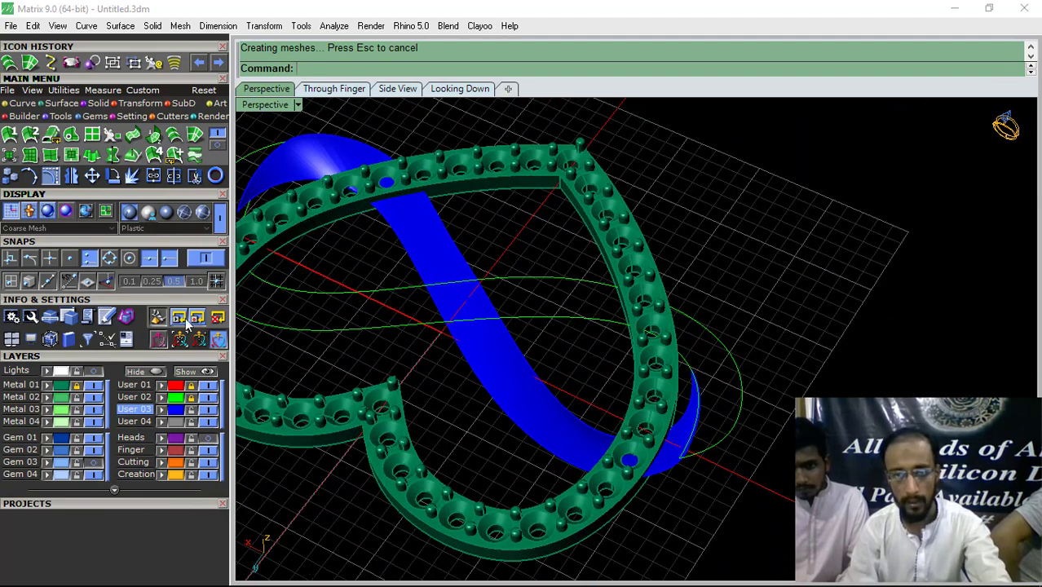
- Unlock the User 02 layer and loft its two green curves into the crossing band
{"action": "left_click", "coordinate": [195, 397]}
{"action": "left_click_drag", "start_coordinate": [552, 337], "coordinate": [518, 256]}
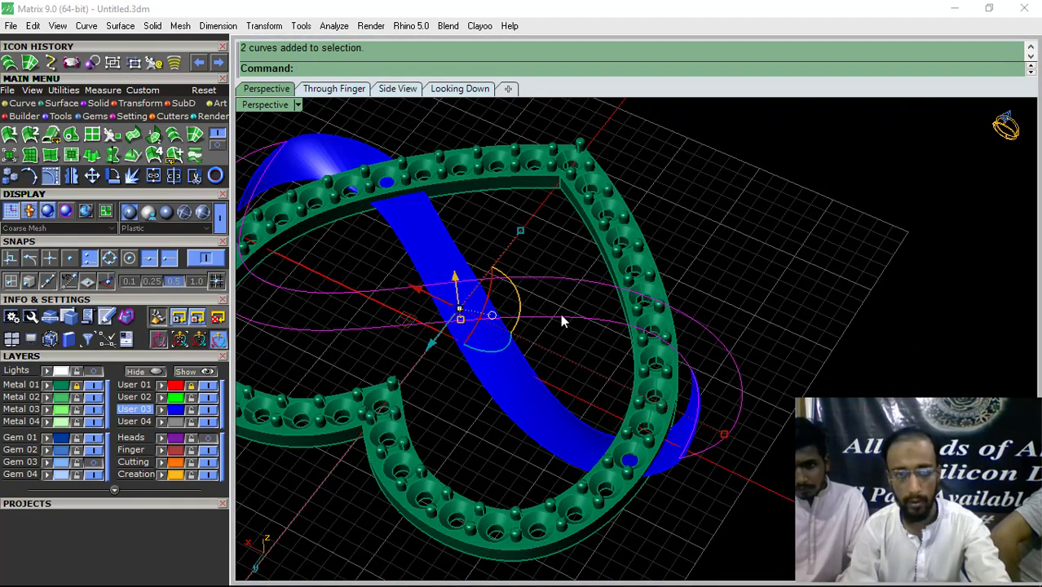
{"action": "key", "text": "Return"}
{"action": "key", "text": "Return"}
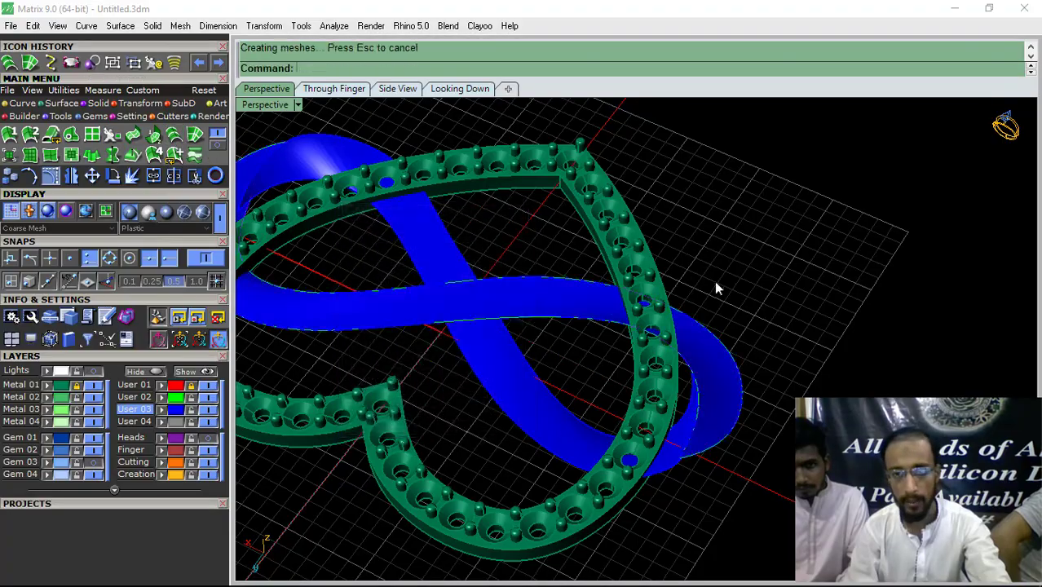
- Inspect where the green and blue bands meet outside the heart, and undo both lofts
{"action": "right_click_drag", "start_coordinate": [715, 281], "coordinate": [677, 366]}
{"action": "scroll", "coordinate": [677, 367], "scroll_direction": "up", "scroll_amount": 7}
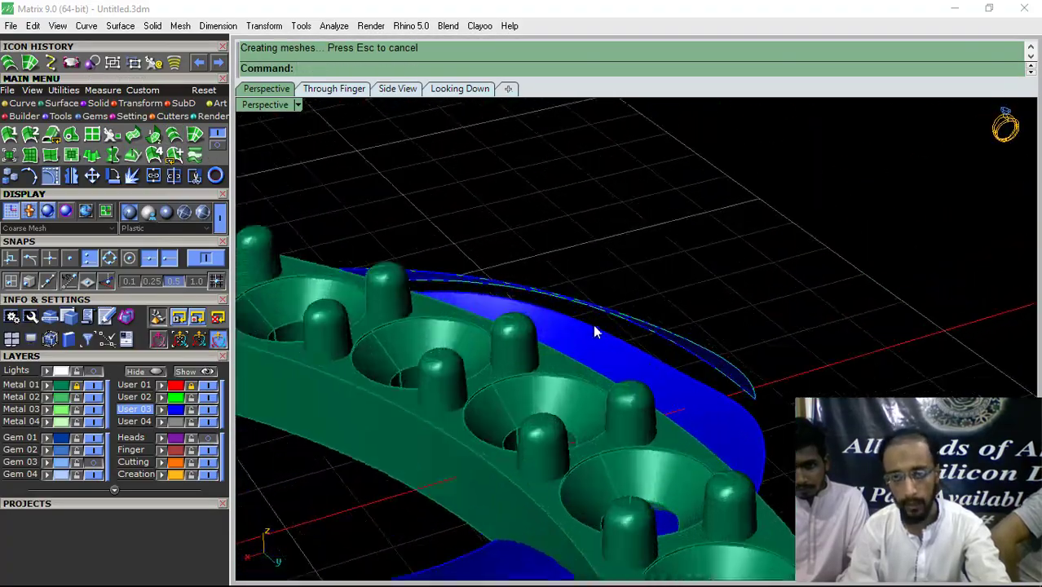
{"action": "scroll", "coordinate": [595, 323], "scroll_direction": "down", "scroll_amount": 2}
{"action": "right_click_drag", "start_coordinate": [751, 363], "coordinate": [729, 372]}
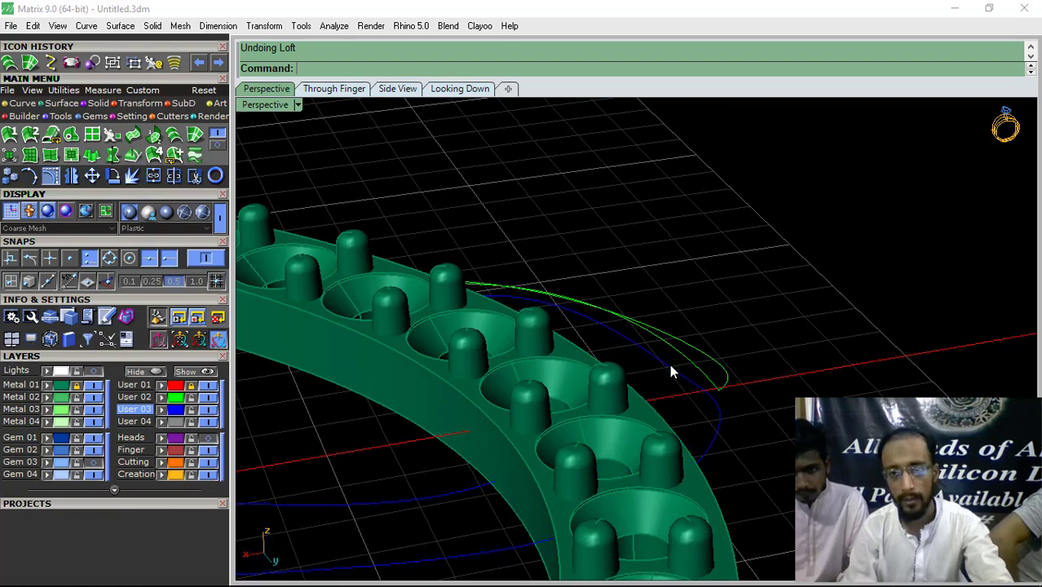
- Show the outer blue curve's control points and move two of them toward the green curves outside the heart
{"action": "left_click", "coordinate": [670, 363]}
{"action": "left_click", "coordinate": [49, 176]}
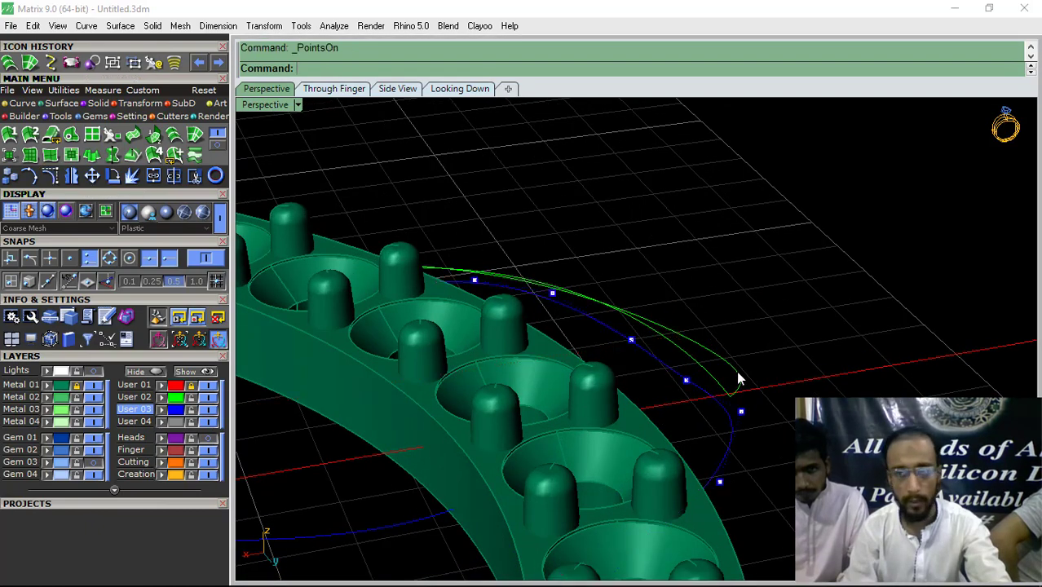
{"action": "right_click_drag", "start_coordinate": [736, 370], "coordinate": [693, 383]}
{"action": "left_click_drag", "start_coordinate": [695, 381], "coordinate": [703, 346]}
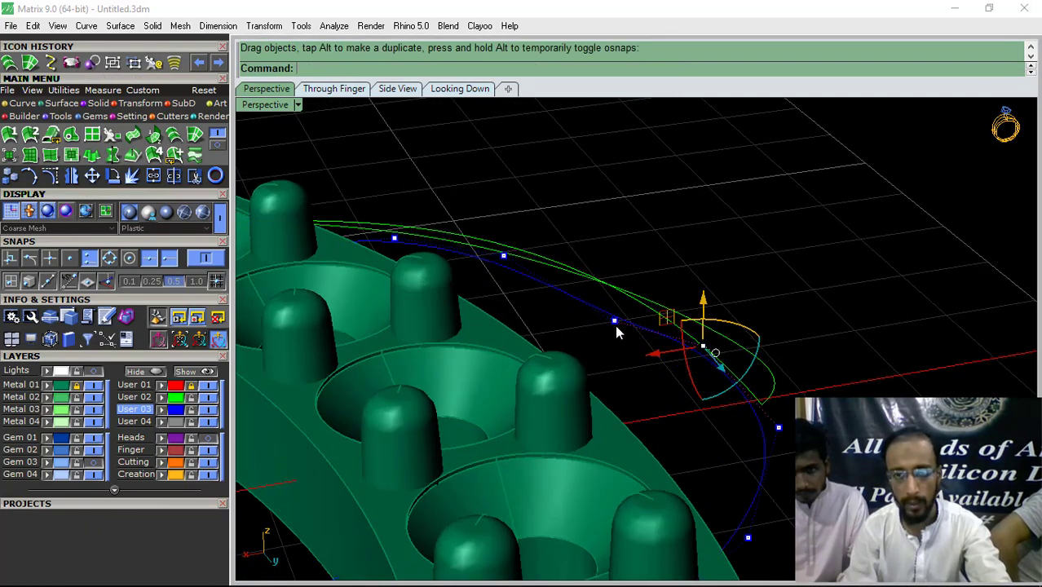
{"action": "left_click_drag", "start_coordinate": [615, 321], "coordinate": [617, 289]}
{"action": "right_click_drag", "start_coordinate": [635, 336], "coordinate": [568, 289]}
{"action": "scroll", "coordinate": [518, 296], "scroll_direction": "up", "scroll_amount": 6}
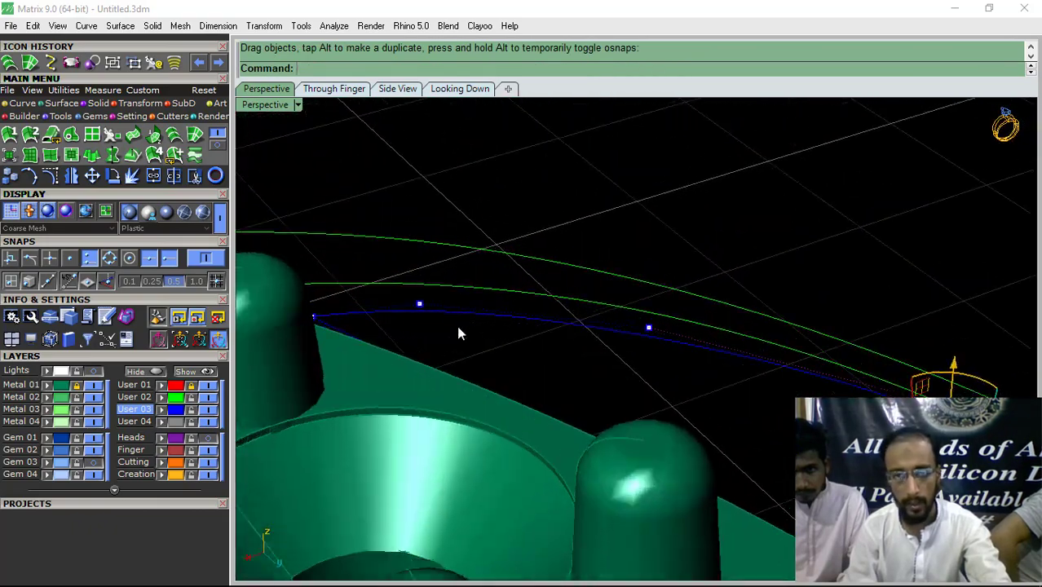
- Move the blue curve's end point and neighbouring control point onto the inner green curve, and undo the last unwanted drag
{"action": "right_click_drag", "start_coordinate": [458, 327], "coordinate": [620, 355]}
{"action": "scroll", "coordinate": [785, 305], "scroll_direction": "up", "scroll_amount": 1}
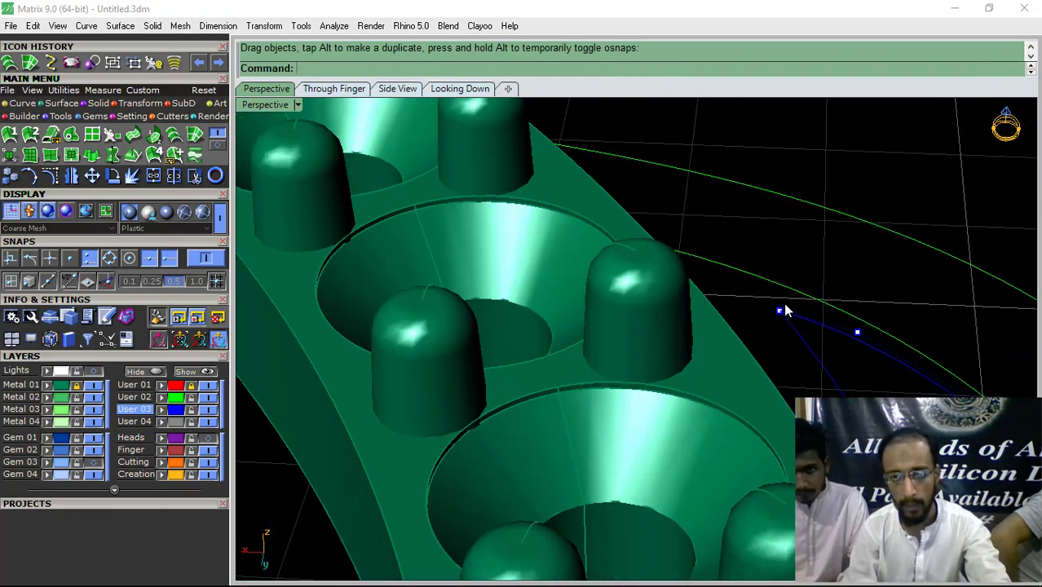
{"action": "left_click_drag", "start_coordinate": [779, 309], "coordinate": [780, 284]}
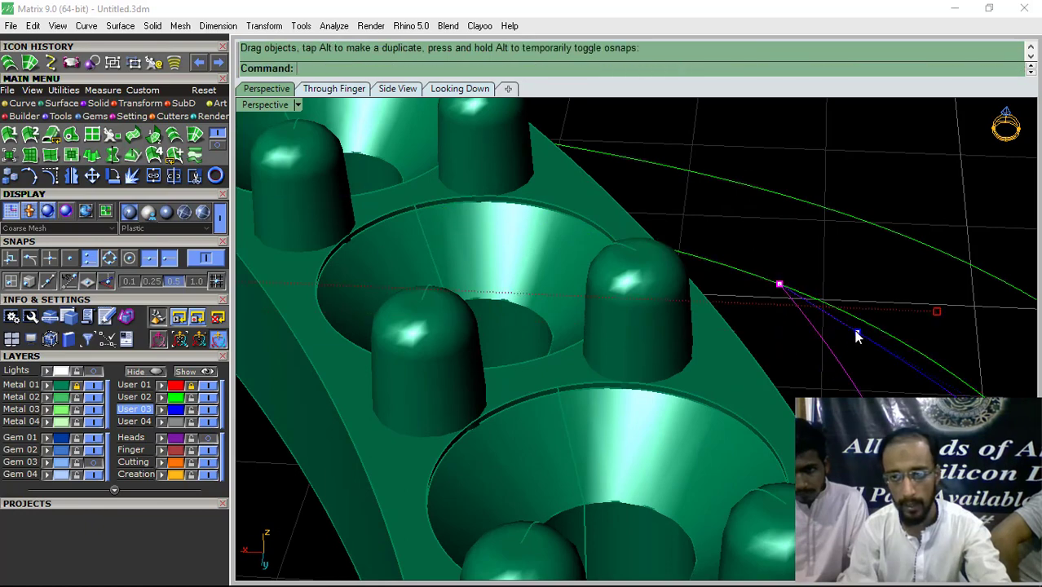
{"action": "left_click_drag", "start_coordinate": [857, 332], "coordinate": [878, 357]}
{"action": "scroll", "coordinate": [695, 257], "scroll_direction": "down", "scroll_amount": 1}
{"action": "scroll", "coordinate": [695, 259], "scroll_direction": "down", "scroll_amount": 3}
{"action": "scroll", "coordinate": [892, 361], "scroll_direction": "up", "scroll_amount": 5}
{"action": "key", "text": "ctrl+z"}
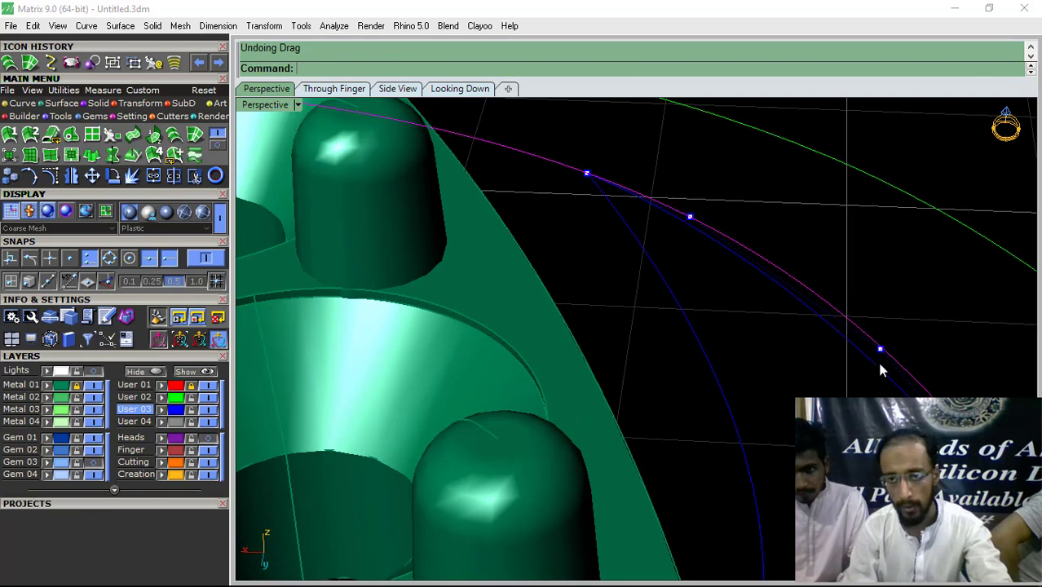
- Lock the User 02 layer and shift the blue curve's control point near its end so it follows the inner green curve
{"action": "left_click", "coordinate": [881, 352]}
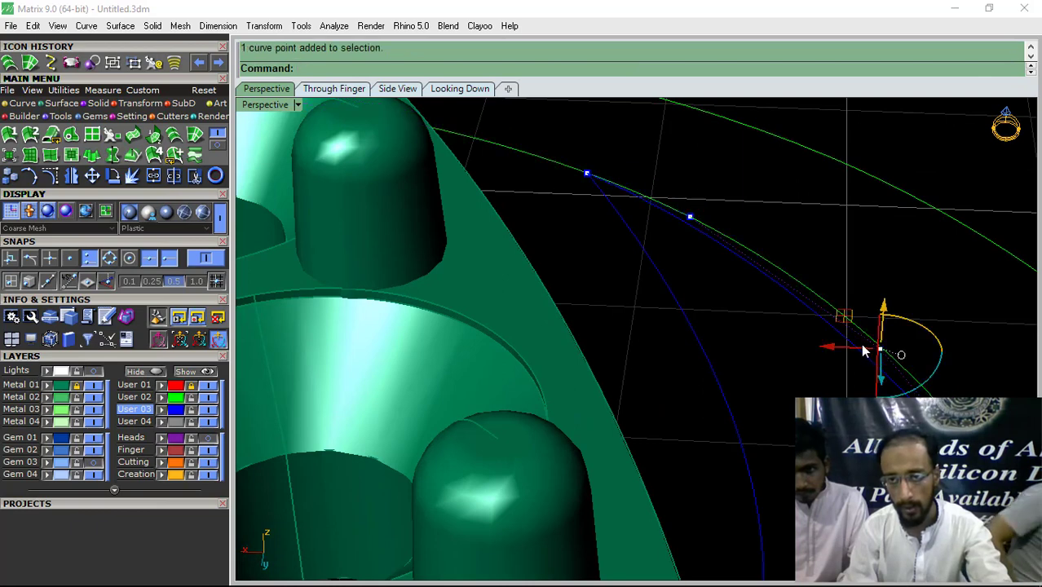
{"action": "left_click_drag", "start_coordinate": [883, 351], "coordinate": [884, 346]}
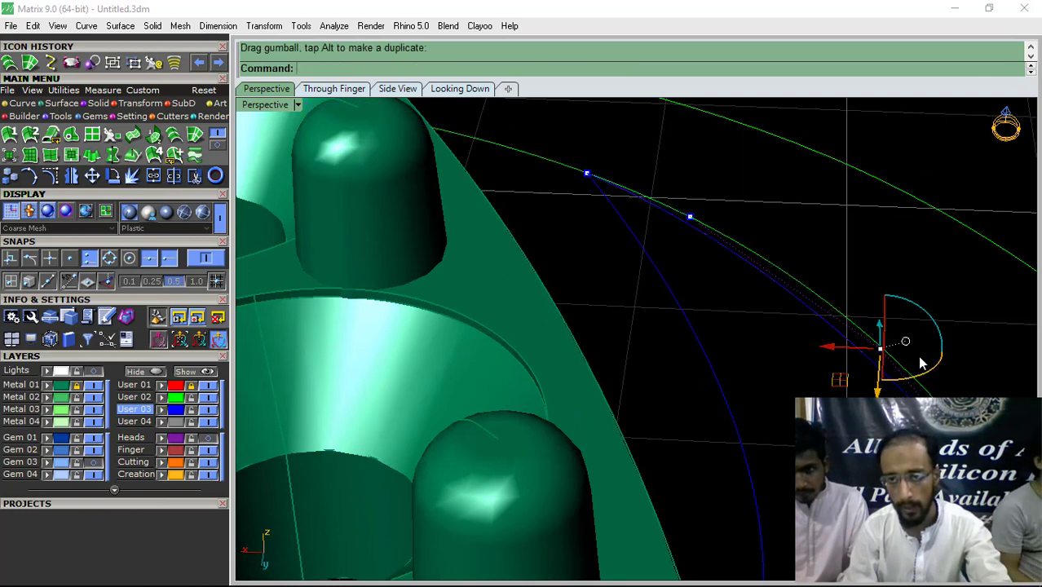
{"action": "left_click", "coordinate": [919, 359]}
{"action": "scroll", "coordinate": [560, 347], "scroll_direction": "down", "scroll_amount": 8}
{"action": "right_click_drag", "start_coordinate": [561, 349], "coordinate": [595, 338]}
{"action": "left_click", "coordinate": [194, 398]}
{"action": "scroll", "coordinate": [608, 326], "scroll_direction": "up", "scroll_amount": 14}
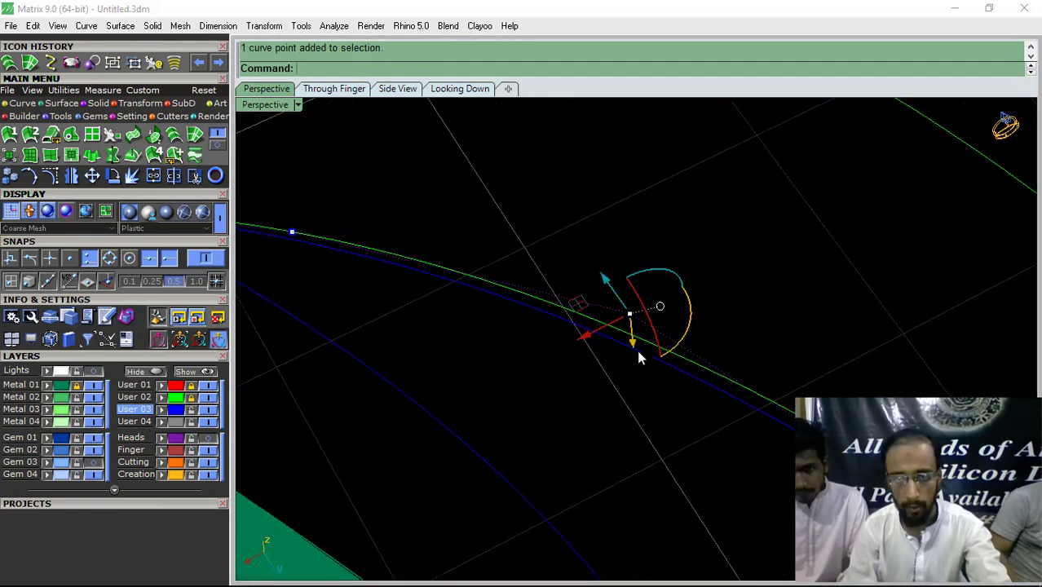
{"action": "left_click_drag", "start_coordinate": [575, 309], "coordinate": [586, 289]}
{"action": "scroll", "coordinate": [564, 242], "scroll_direction": "down", "scroll_amount": 11}
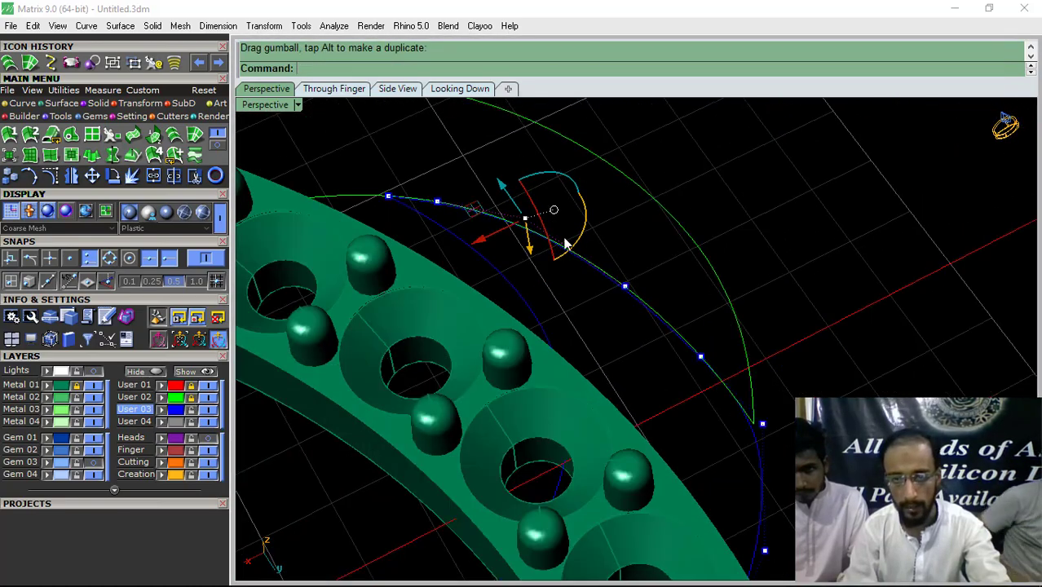
- Fine-tune the blue curve's next control point to align it with the green curve, and hide the control points
{"action": "scroll", "coordinate": [625, 275], "scroll_direction": "up", "scroll_amount": 11}
{"action": "left_click", "coordinate": [627, 330]}
{"action": "left_click_drag", "start_coordinate": [613, 374], "coordinate": [626, 364]}
{"action": "scroll", "coordinate": [600, 241], "scroll_direction": "down", "scroll_amount": 10}
{"action": "scroll", "coordinate": [665, 305], "scroll_direction": "down", "scroll_amount": 9}
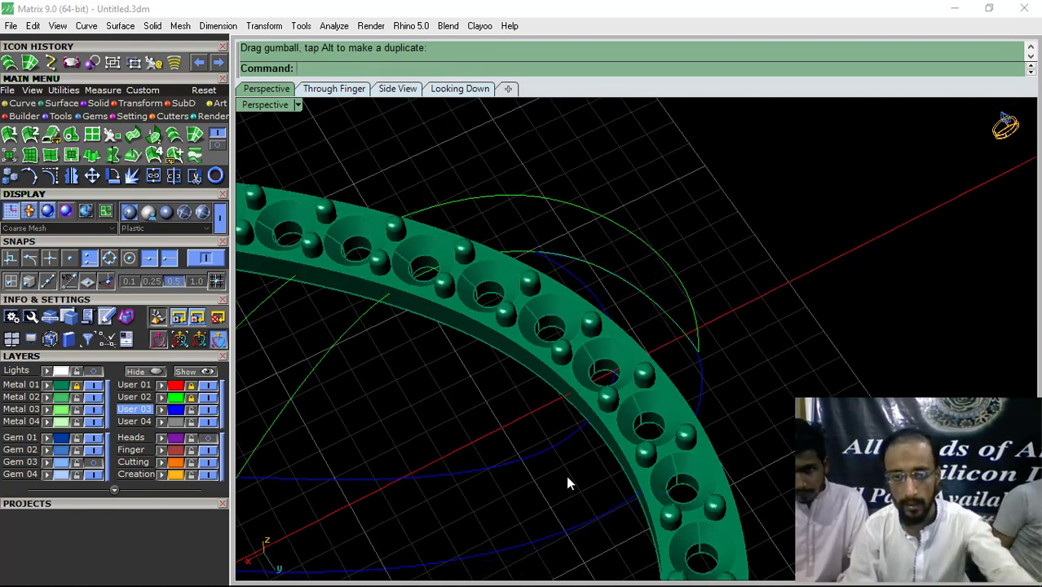
- Loft the two reshaped blue curves into a band
{"action": "left_click_drag", "start_coordinate": [452, 547], "coordinate": [452, 545]}
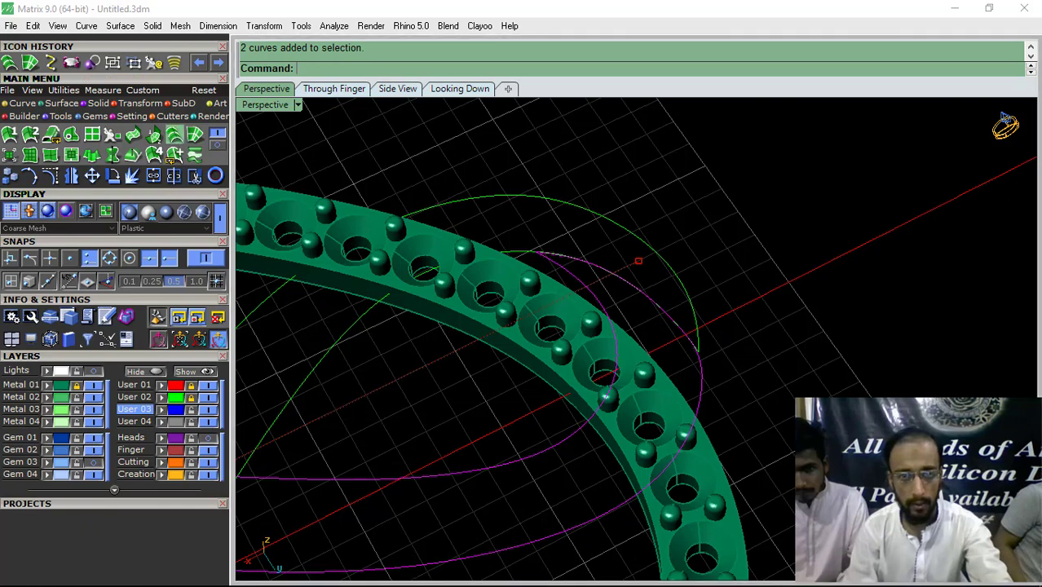
{"action": "right_click", "coordinate": [783, 337]}
{"action": "left_click", "coordinate": [368, 421]}
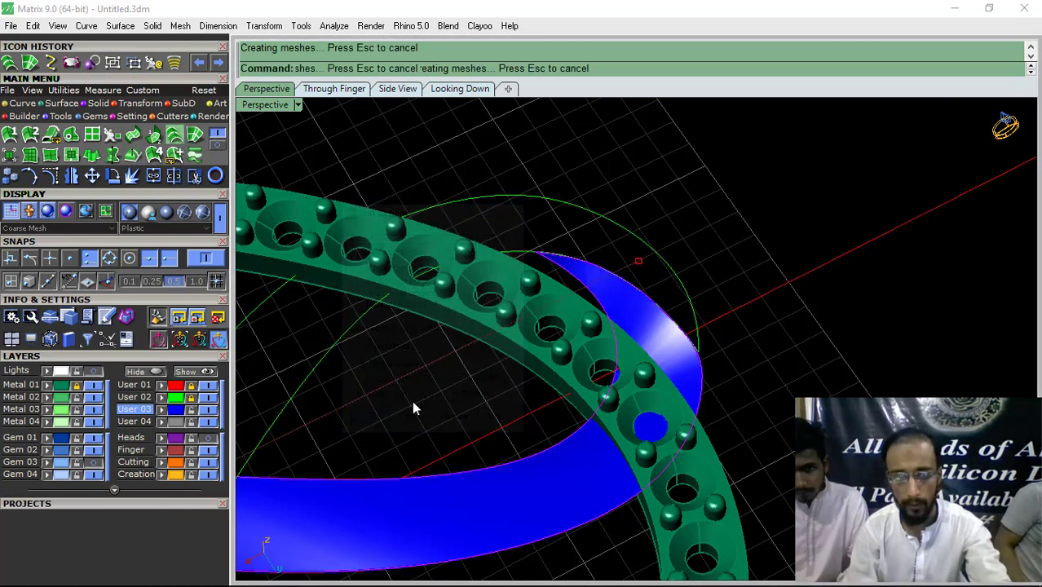
- Unlock the User 02 layer again and loft the two green curves
{"action": "left_click", "coordinate": [191, 399]}
{"action": "right_click_drag", "start_coordinate": [489, 395], "coordinate": [755, 409], "text": "shift"}
{"action": "left_click_drag", "start_coordinate": [615, 415], "coordinate": [429, 347]}
- Inspect how the bands join at the opposite outer end of the infinity shape, and undo the lofts
{"action": "right_click_drag", "start_coordinate": [733, 219], "coordinate": [693, 347]}
{"action": "scroll", "coordinate": [674, 308], "scroll_direction": "up", "scroll_amount": 4}
{"action": "scroll", "coordinate": [744, 358], "scroll_direction": "down", "scroll_amount": 5}
{"action": "right_click_drag", "start_coordinate": [693, 346], "coordinate": [464, 341], "text": "shift"}
{"action": "key", "text": "ctrl+z"}
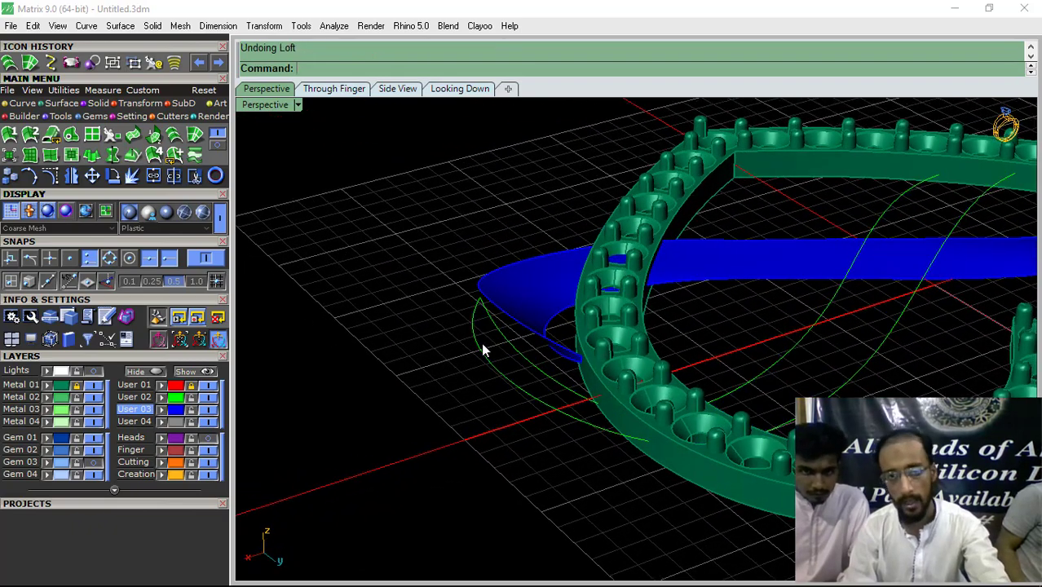
- Show the outer blue curve's control points and move two points near its outer bend onto the inner green curve
{"action": "scroll", "coordinate": [522, 310], "scroll_direction": "up", "scroll_amount": 3}
{"action": "left_click", "coordinate": [498, 315]}
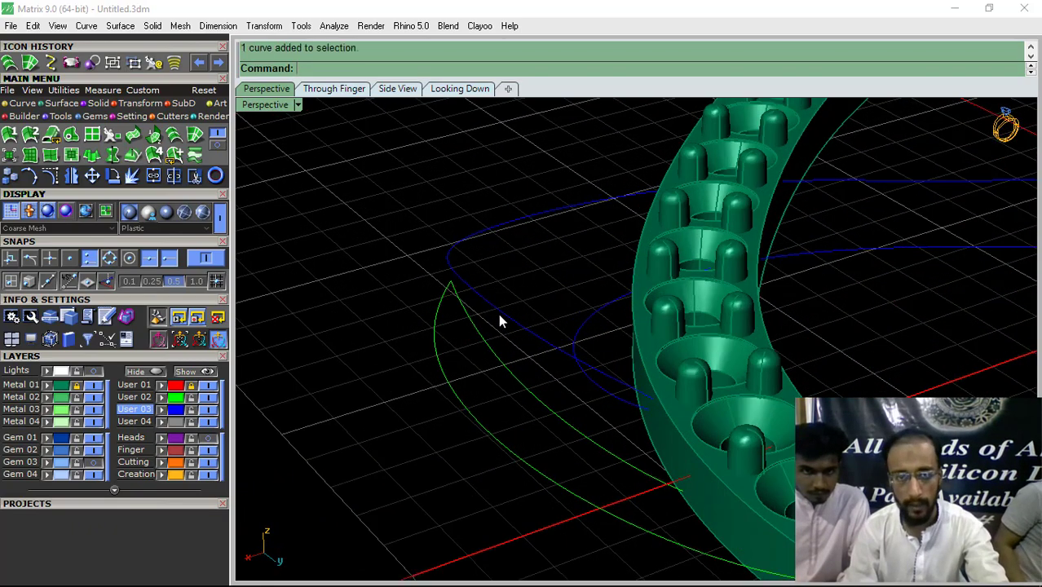
{"action": "left_click", "coordinate": [107, 212]}
{"action": "right_click_drag", "start_coordinate": [447, 303], "coordinate": [462, 329]}
{"action": "scroll", "coordinate": [462, 329], "scroll_direction": "up", "scroll_amount": 4}
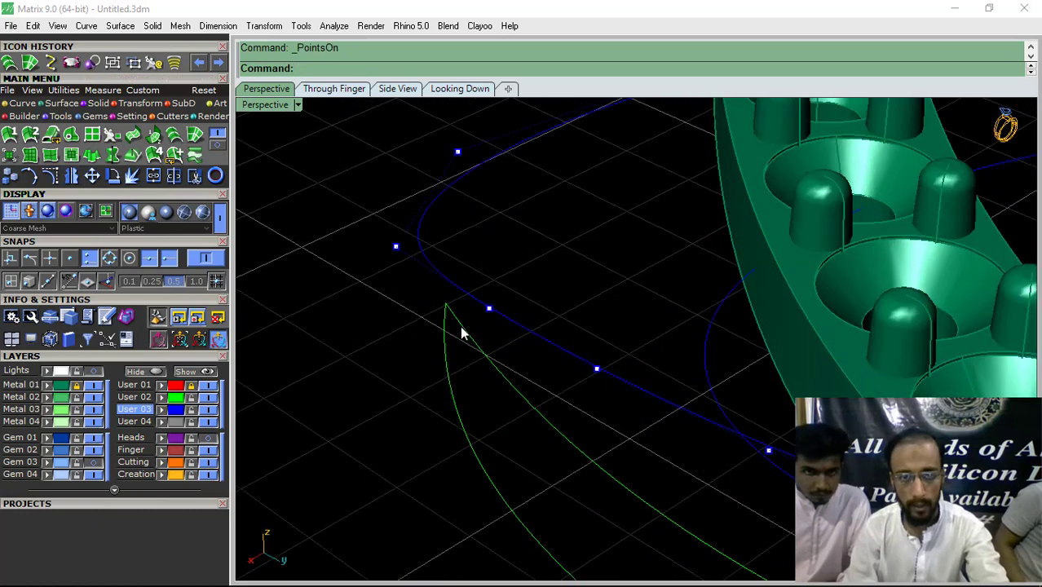
{"action": "left_click_drag", "start_coordinate": [490, 310], "coordinate": [478, 346]}
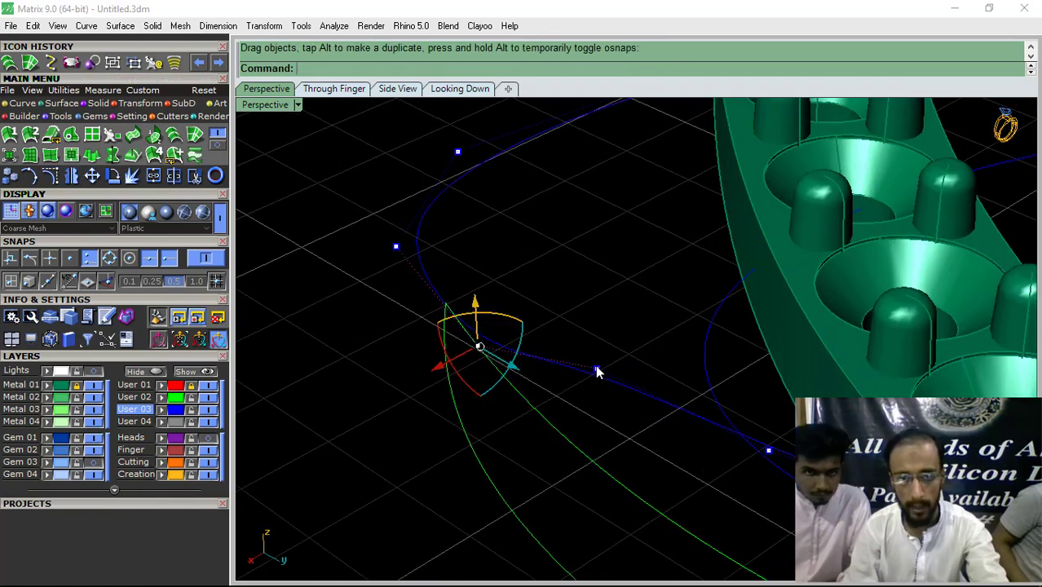
{"action": "left_click_drag", "start_coordinate": [597, 370], "coordinate": [568, 439]}
- Move the outer blue curve's next control point to follow the inner green curve
{"action": "scroll", "coordinate": [501, 395], "scroll_direction": "down", "scroll_amount": 3}
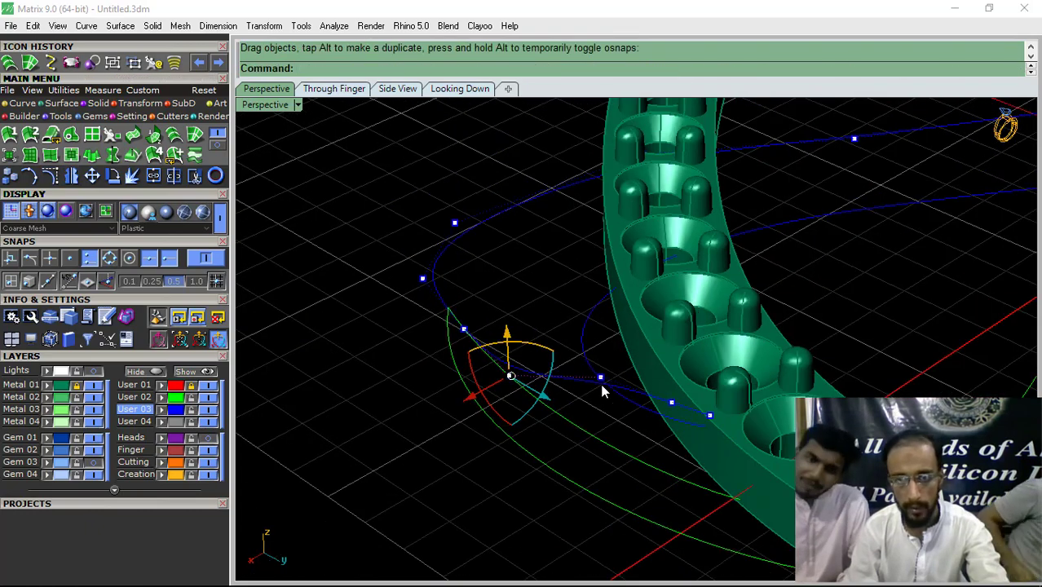
{"action": "scroll", "coordinate": [603, 392], "scroll_direction": "up", "scroll_amount": 2}
{"action": "left_click", "coordinate": [601, 376]}
{"action": "left_click_drag", "start_coordinate": [596, 348], "coordinate": [584, 433]}
{"action": "right_click_drag", "start_coordinate": [605, 407], "coordinate": [473, 303], "text": "shift"}
{"action": "mouse_move", "coordinate": [562, 348]}
{"action": "right_mouse_down"}
{"action": "mouse_move", "coordinate": [712, 331]}
{"action": "mouse_move", "coordinate": [558, 346]}
{"action": "right_mouse_up"}
- Hide the Metal 01 layer and lower the outer blue curve's end point and adjacent control point onto the green curve
{"action": "left_click", "coordinate": [86, 389]}
{"action": "right_click_drag", "start_coordinate": [614, 288], "coordinate": [593, 274]}
{"action": "left_click_drag", "start_coordinate": [593, 269], "coordinate": [594, 427]}
{"action": "left_click_drag", "start_coordinate": [516, 203], "coordinate": [514, 317]}
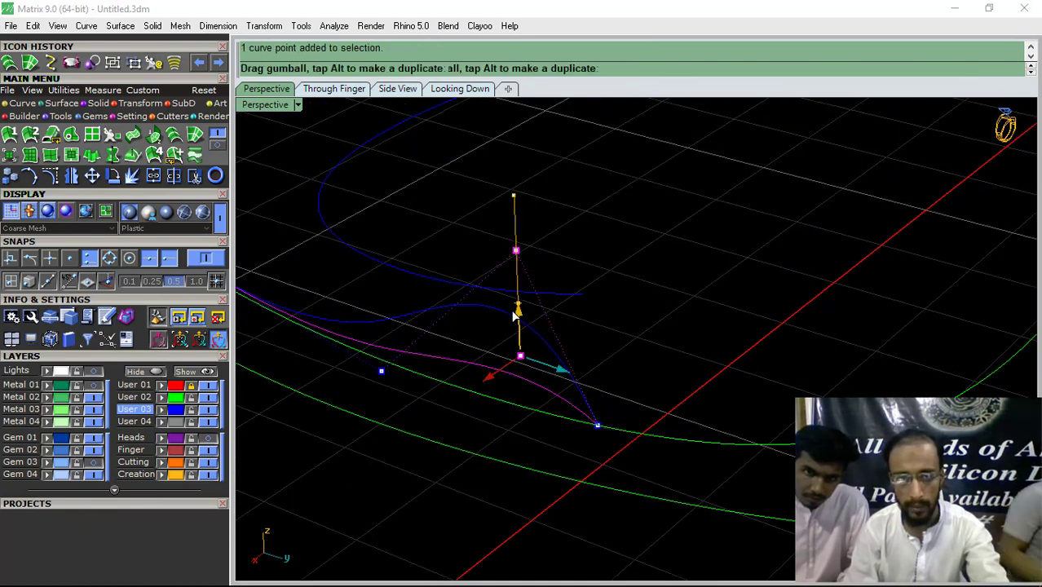
{"action": "left_click_drag", "start_coordinate": [501, 352], "coordinate": [499, 367]}
{"action": "key", "text": "Escape"}
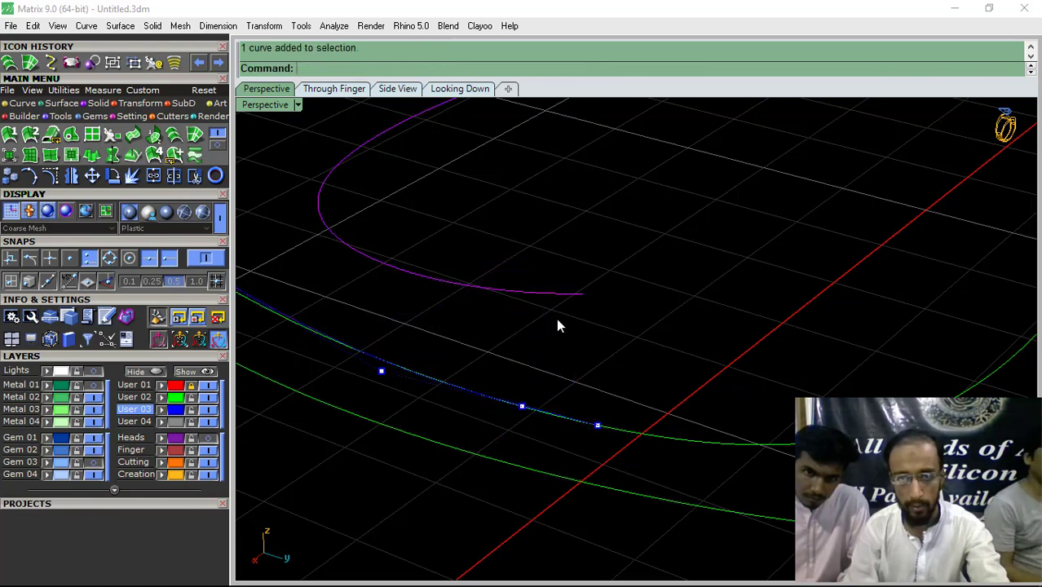
- Snap the inner blue curve's end point to the outer blue curve's end, and show the Metal 01 layer again
{"action": "key", "text": "F10"}
{"action": "left_click_drag", "start_coordinate": [583, 294], "coordinate": [594, 427]}
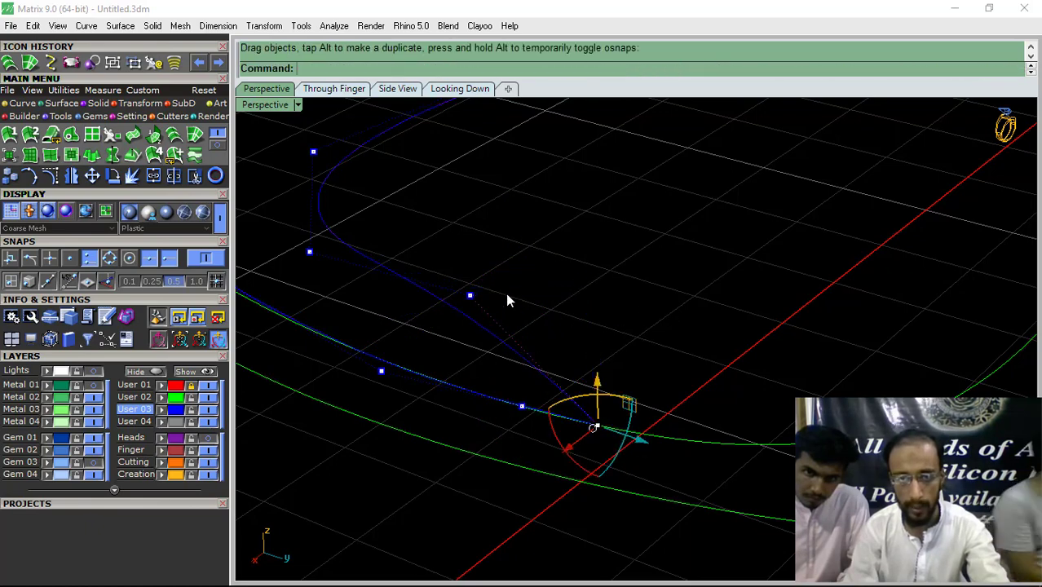
{"action": "left_click", "coordinate": [94, 385]}
- Move the inner blue curve's control point next to the shared end down and closer to that end, beneath the heart's wall
{"action": "scroll", "coordinate": [540, 351], "scroll_direction": "down", "scroll_amount": 6}
{"action": "mouse_move", "coordinate": [540, 351]}
{"action": "right_mouse_down"}
{"action": "mouse_move", "coordinate": [510, 353]}
{"action": "mouse_move", "coordinate": [544, 349]}
{"action": "mouse_move", "coordinate": [515, 325]}
{"action": "mouse_move", "coordinate": [538, 349]}
{"action": "mouse_move", "coordinate": [539, 332]}
{"action": "right_mouse_up"}
{"action": "scroll", "coordinate": [499, 341], "scroll_direction": "up", "scroll_amount": 6}
{"action": "left_click", "coordinate": [539, 332]}
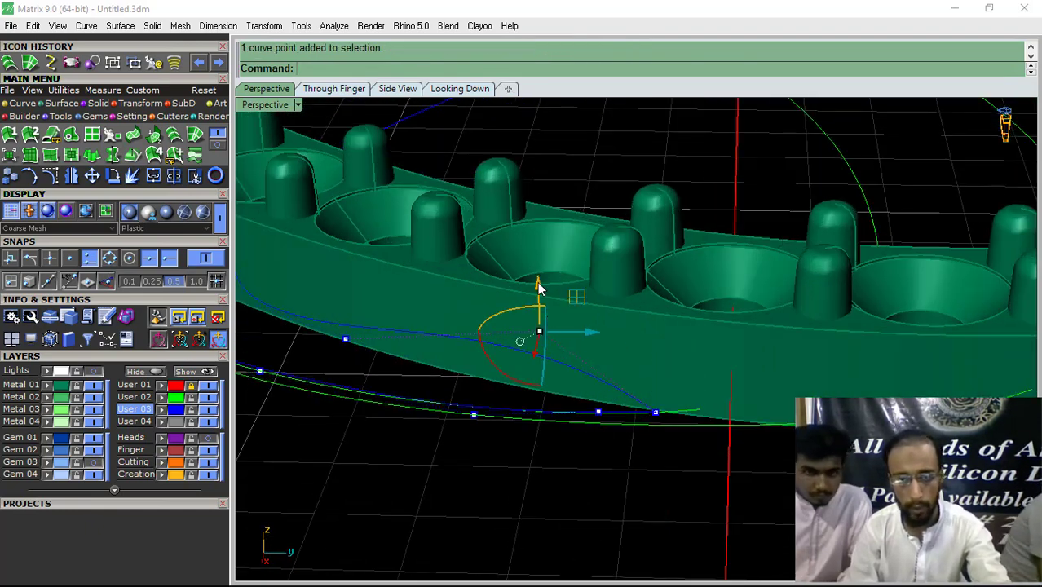
{"action": "left_click_drag", "start_coordinate": [516, 341], "coordinate": [603, 369]}
{"action": "scroll", "coordinate": [611, 371], "scroll_direction": "down", "scroll_amount": 7}
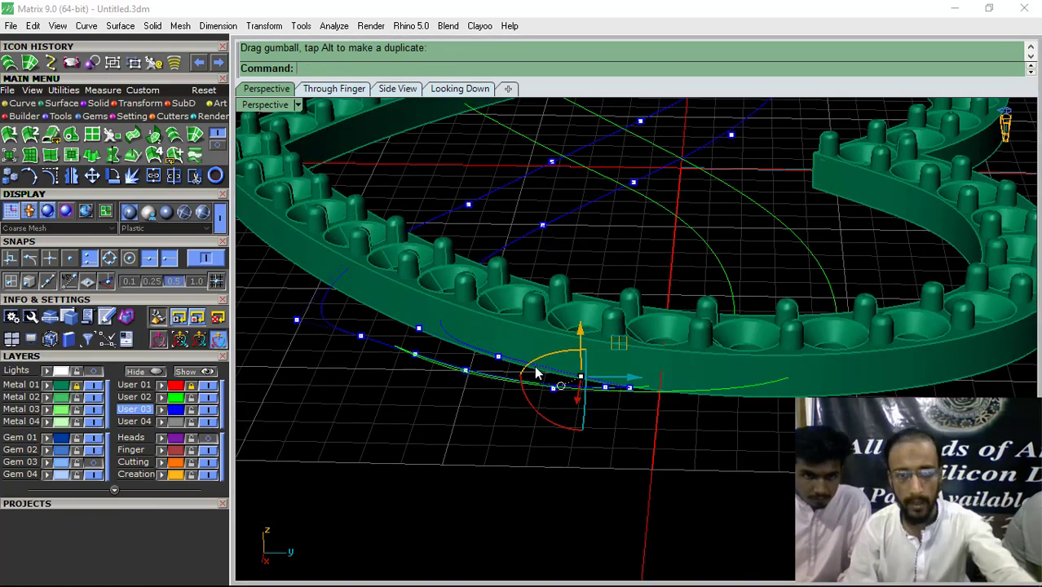
- Hide the control points and loft the two blue curves into a band
{"action": "right_click_drag", "start_coordinate": [492, 315], "coordinate": [669, 346]}
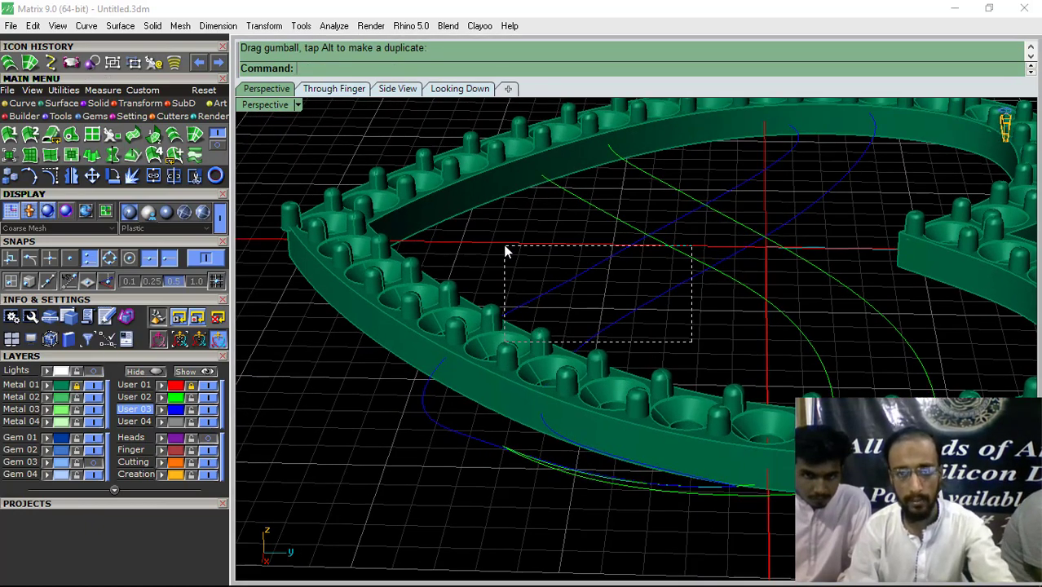
{"action": "left_click_drag", "start_coordinate": [505, 246], "coordinate": [506, 247]}
{"action": "left_click_drag", "start_coordinate": [765, 350], "coordinate": [764, 351], "text": "ctrl"}
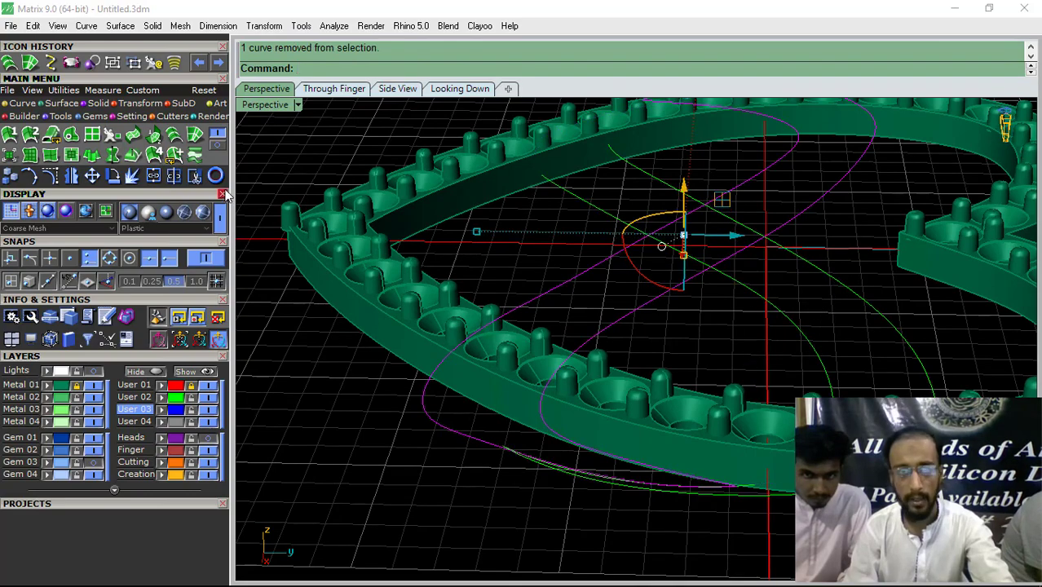
{"action": "key", "text": "Return"}
- Loft the two green curves with straight sections
{"action": "left_click", "coordinate": [777, 303]}
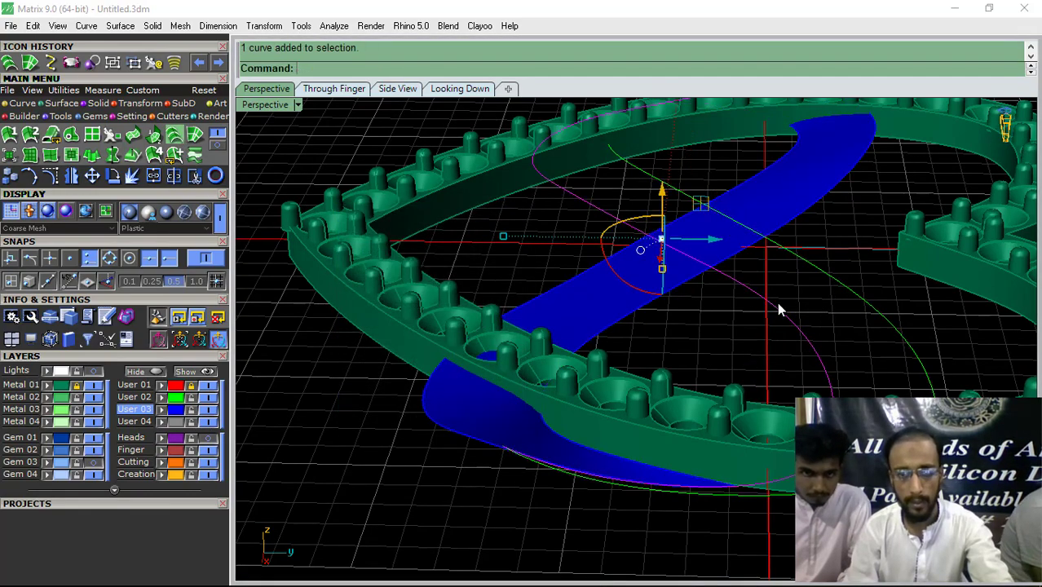
{"action": "right_click_drag", "start_coordinate": [777, 302], "coordinate": [767, 468]}
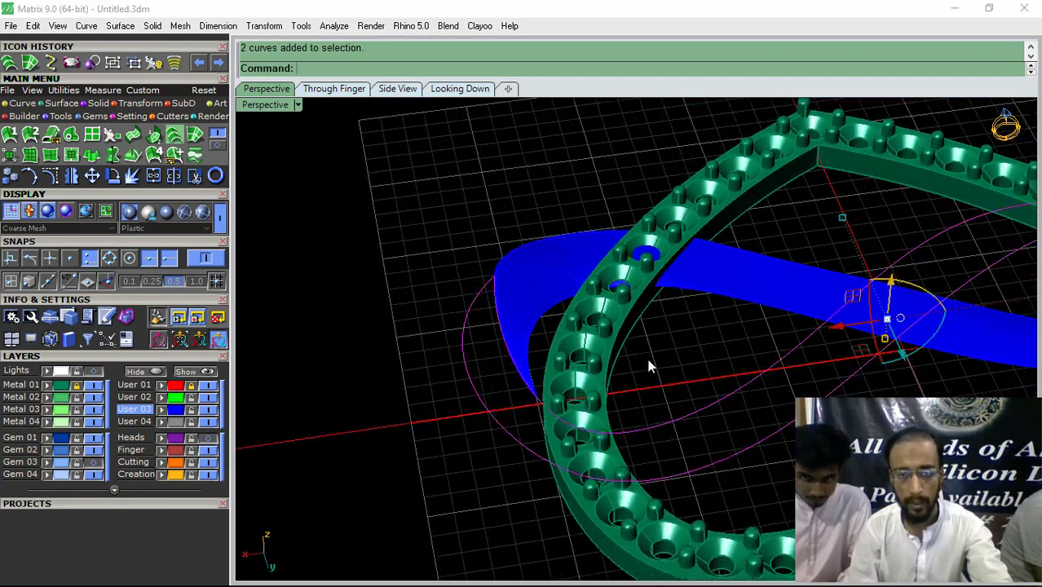
{"action": "left_click", "coordinate": [172, 136]}
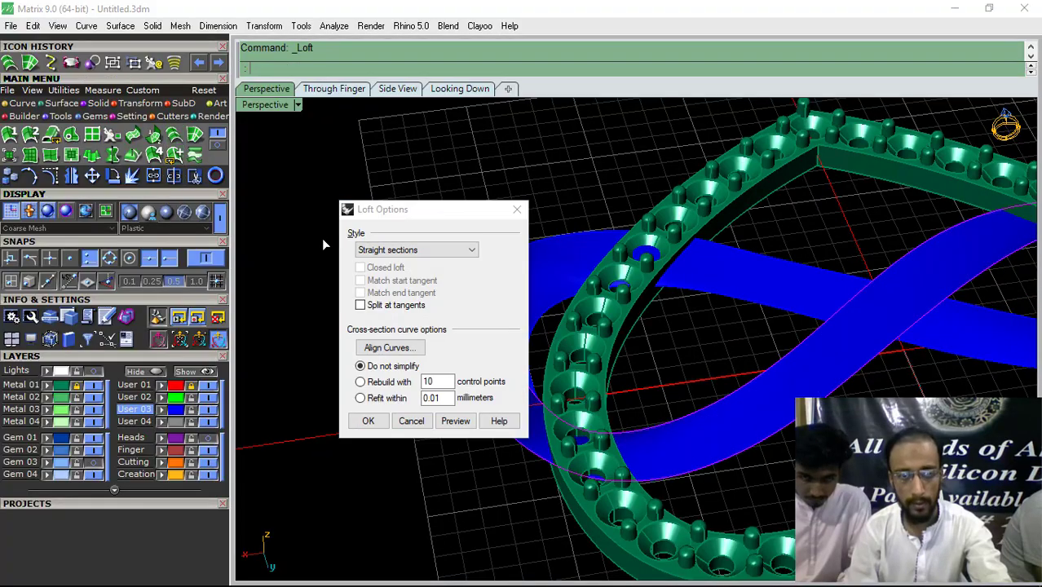
{"action": "left_click", "coordinate": [368, 485]}
- Examine how the two lofted bands cross and join at both outer ends around the heart
{"action": "right_click_drag", "start_coordinate": [561, 330], "coordinate": [691, 302]}
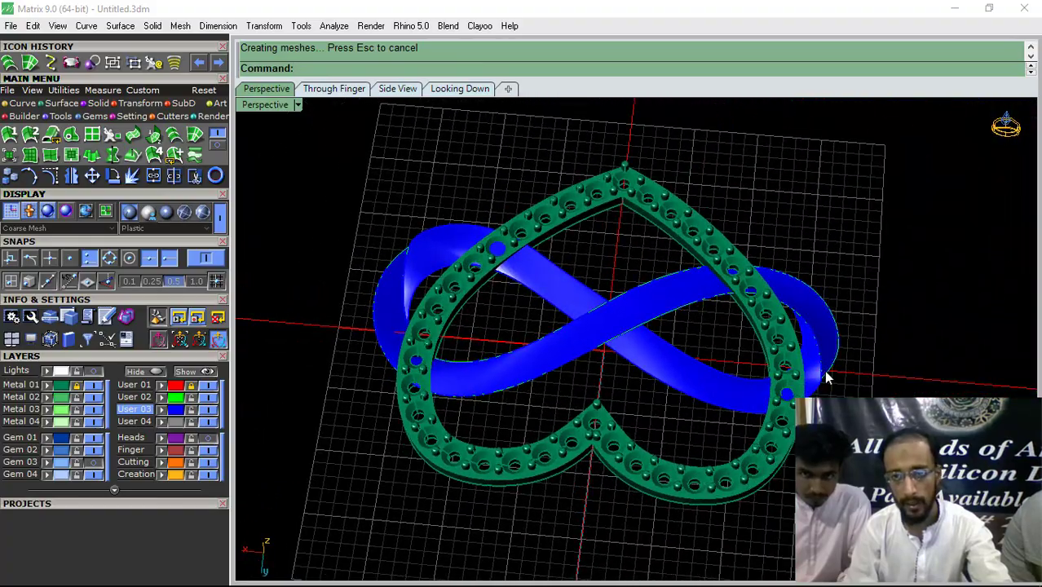
{"action": "right_click_drag", "start_coordinate": [459, 304], "coordinate": [414, 340]}
{"action": "scroll", "coordinate": [417, 302], "scroll_direction": "up", "scroll_amount": 5}
{"action": "scroll", "coordinate": [383, 298], "scroll_direction": "down", "scroll_amount": 5}
{"action": "right_click_drag", "start_coordinate": [828, 273], "coordinate": [789, 314]}
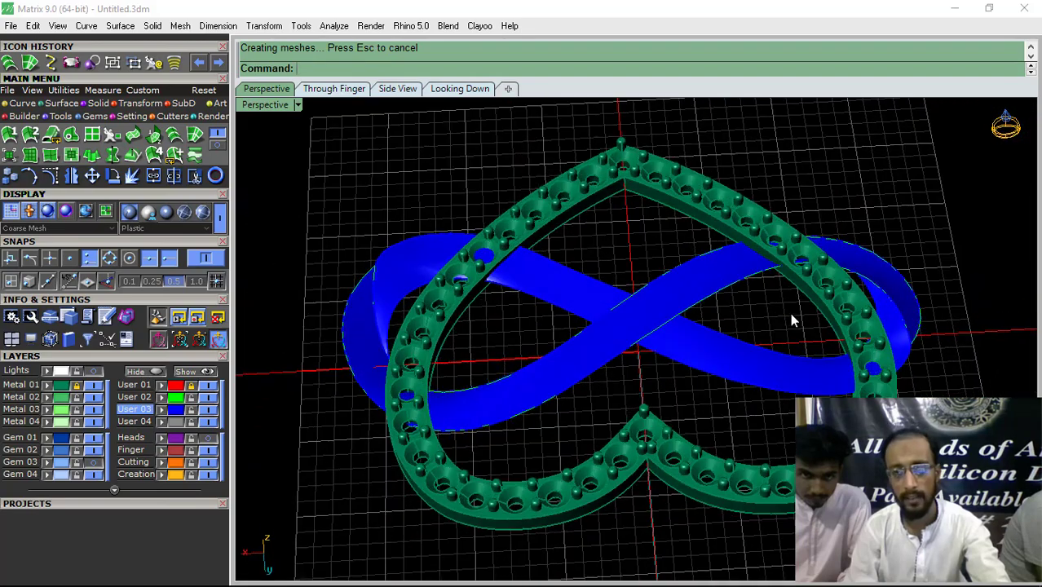
{"action": "right_click_drag", "start_coordinate": [844, 333], "coordinate": [788, 318], "text": "shift"}
{"action": "right_click_drag", "start_coordinate": [630, 345], "coordinate": [649, 373]}
- Undo both band lofts
{"action": "key", "text": "ctrl+z"}
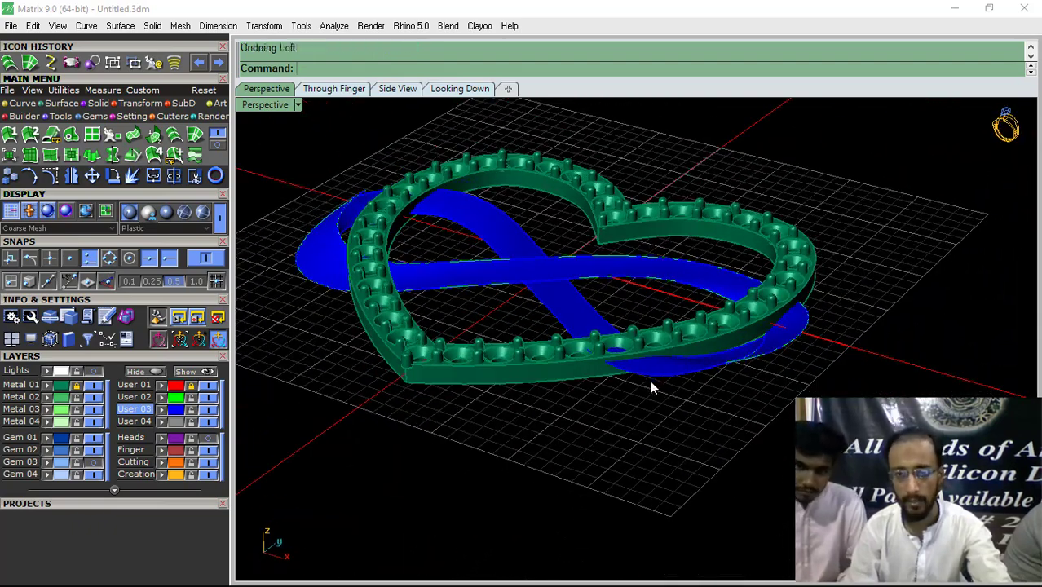
{"action": "scroll", "coordinate": [647, 369], "scroll_direction": "up", "scroll_amount": 6}
{"action": "key", "text": "ctrl+z"}
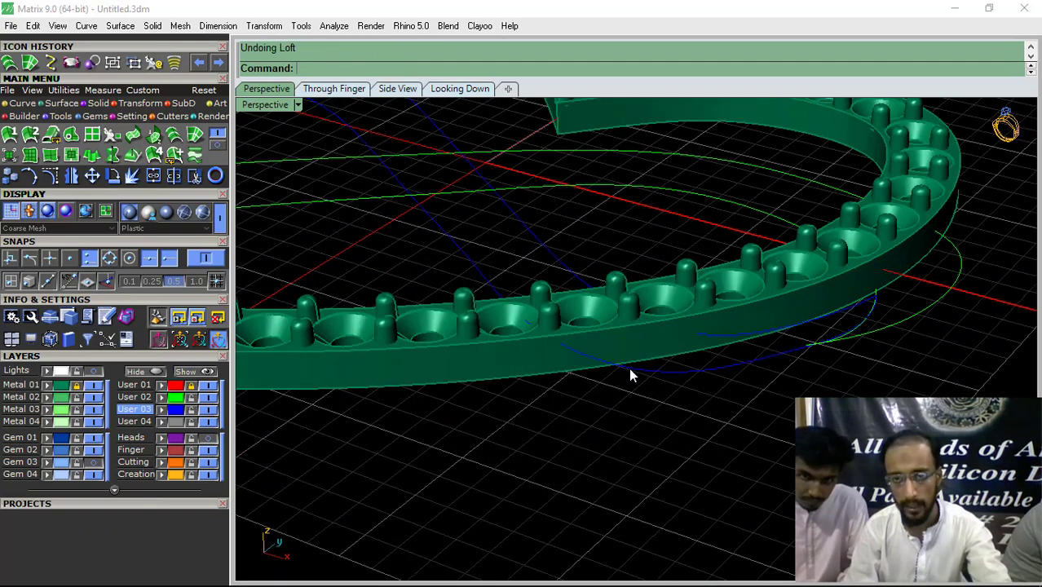
- Show the outer blue curve's control points and lower the points where it passes beneath the heart's wall
{"action": "left_click", "coordinate": [630, 370]}
{"action": "left_click", "coordinate": [53, 177]}
{"action": "right_click_drag", "start_coordinate": [558, 367], "coordinate": [548, 314]}
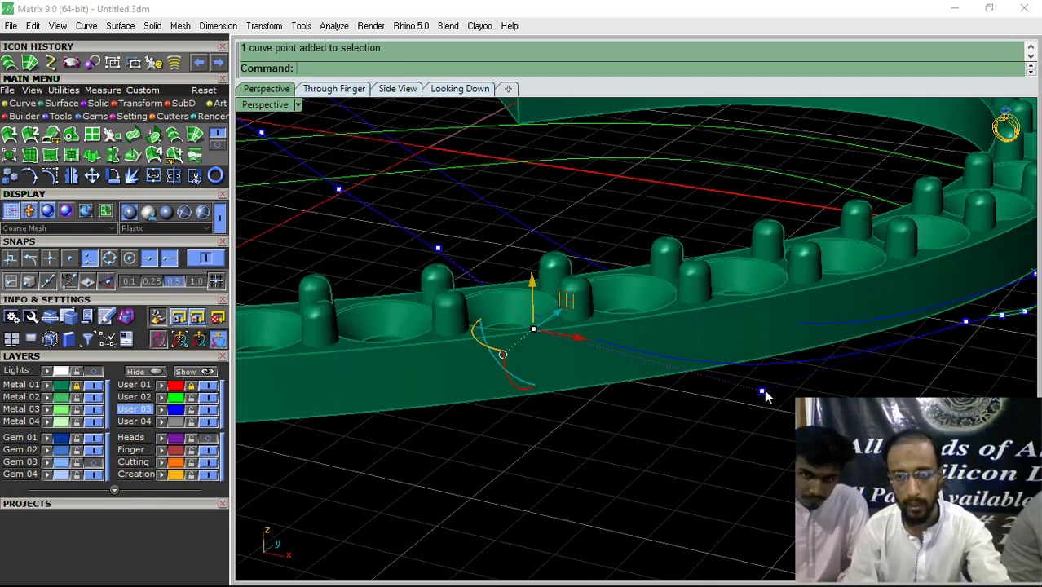
{"action": "left_click_drag", "start_coordinate": [539, 303], "coordinate": [527, 374]}
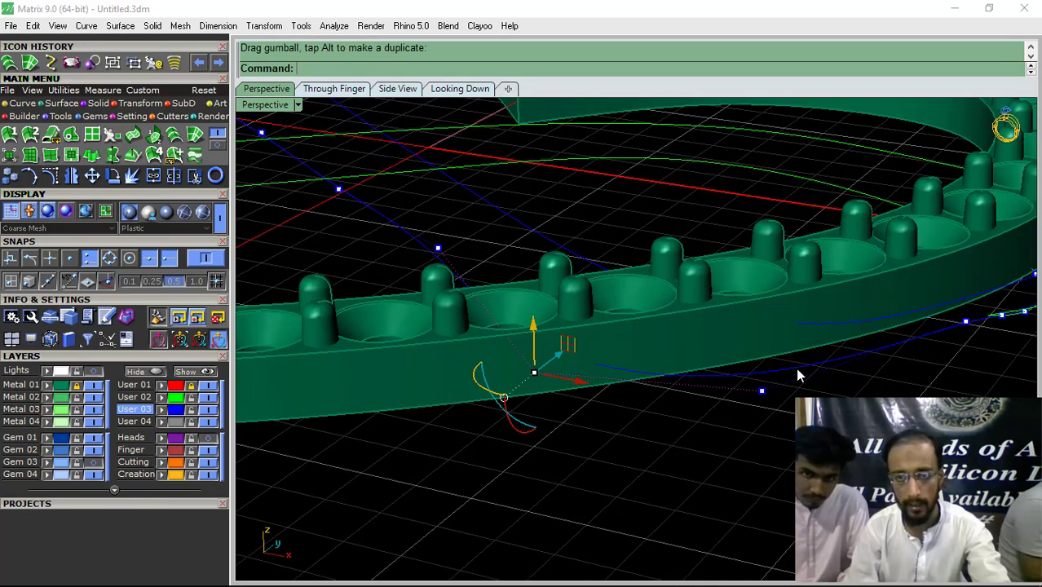
{"action": "left_click_drag", "start_coordinate": [763, 362], "coordinate": [764, 378]}
{"action": "right_click_drag", "start_coordinate": [768, 385], "coordinate": [732, 405]}
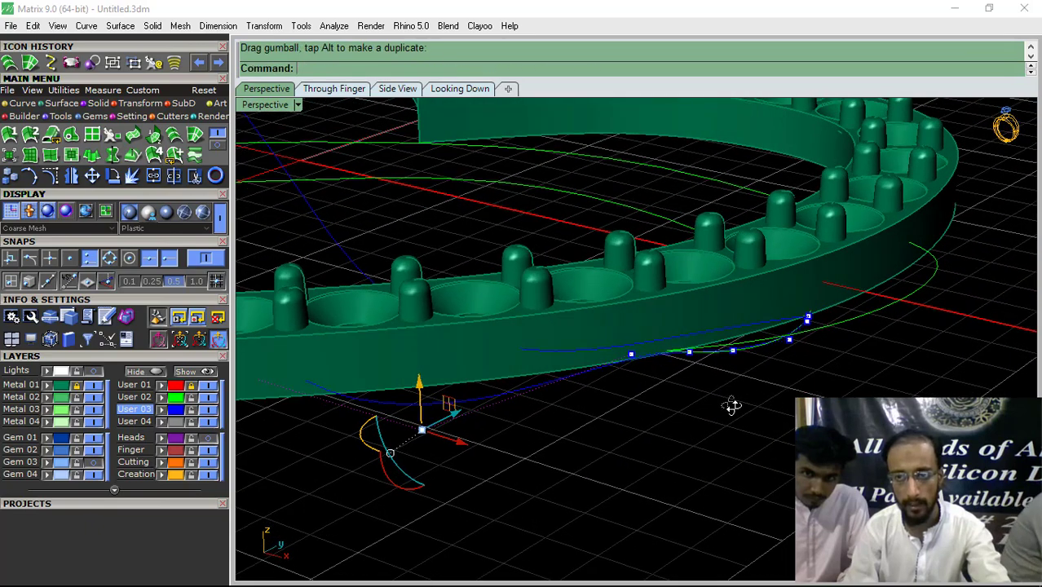
- Lower the following control point of the outer blue curve towards the green curve, beside the heart's wall
{"action": "scroll", "coordinate": [681, 361], "scroll_direction": "up", "scroll_amount": 6}
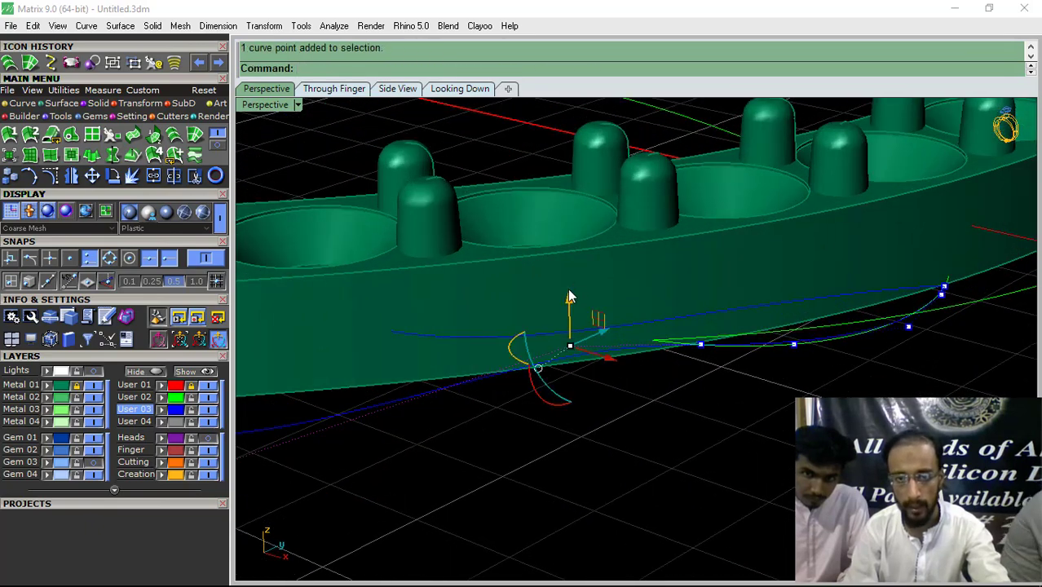
{"action": "left_click_drag", "start_coordinate": [569, 297], "coordinate": [556, 329]}
{"action": "left_click", "coordinate": [752, 414]}
{"action": "scroll", "coordinate": [718, 413], "scroll_direction": "down", "scroll_amount": 8}
{"action": "right_click_drag", "start_coordinate": [569, 387], "coordinate": [680, 429]}
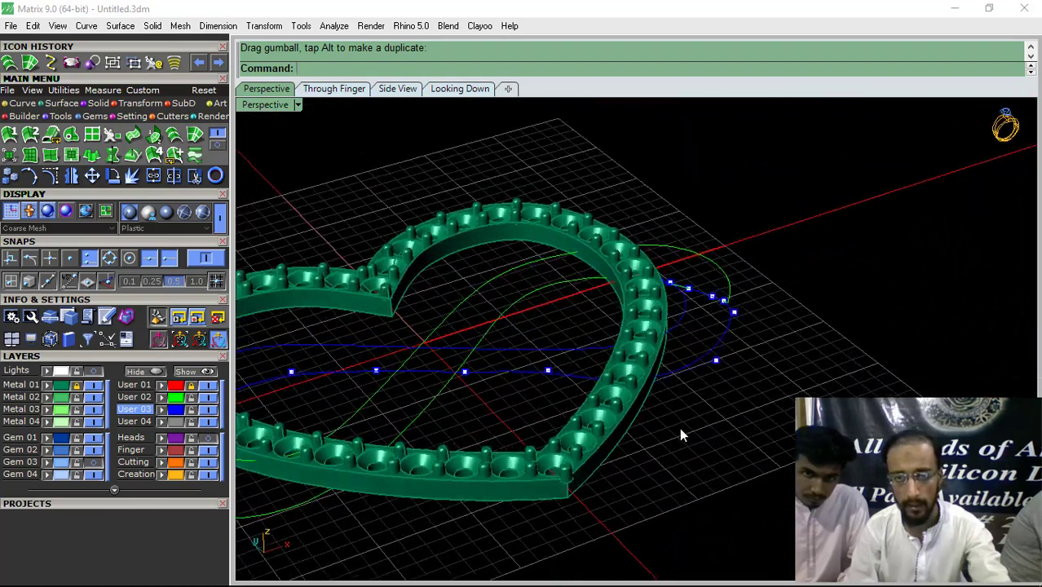
- Try lofting the two blue curves to check the band around the heart, and undo the loft
{"action": "left_click_drag", "start_coordinate": [535, 378], "coordinate": [510, 337]}
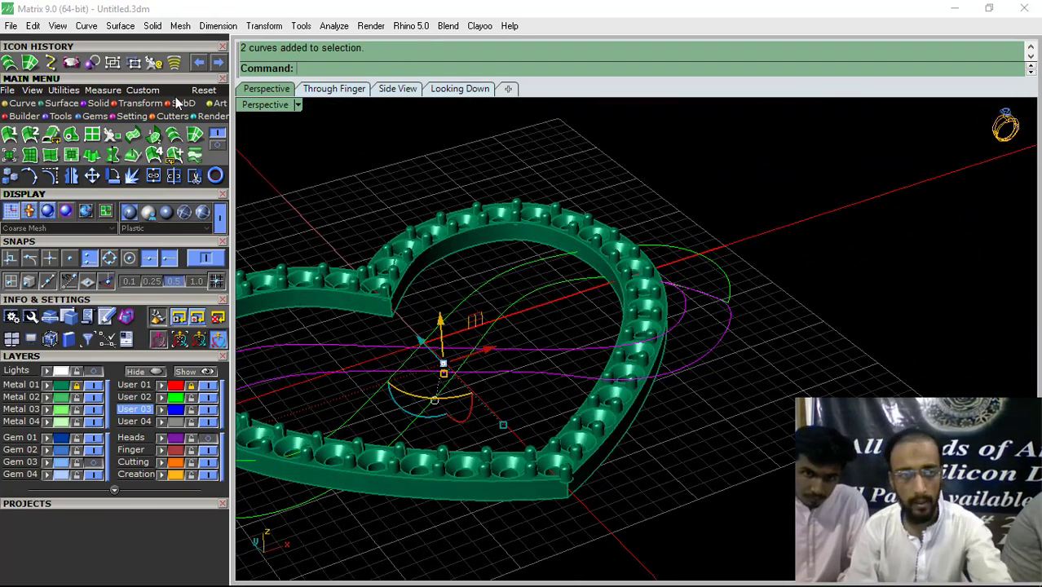
{"action": "left_click", "coordinate": [179, 140]}
{"action": "right_click_drag", "start_coordinate": [884, 338], "coordinate": [494, 333]}
{"action": "scroll", "coordinate": [469, 285], "scroll_direction": "up", "scroll_amount": 10}
{"action": "scroll", "coordinate": [470, 286], "scroll_direction": "down", "scroll_amount": 7}
{"action": "right_click_drag", "start_coordinate": [600, 367], "coordinate": [513, 361], "text": "shift"}
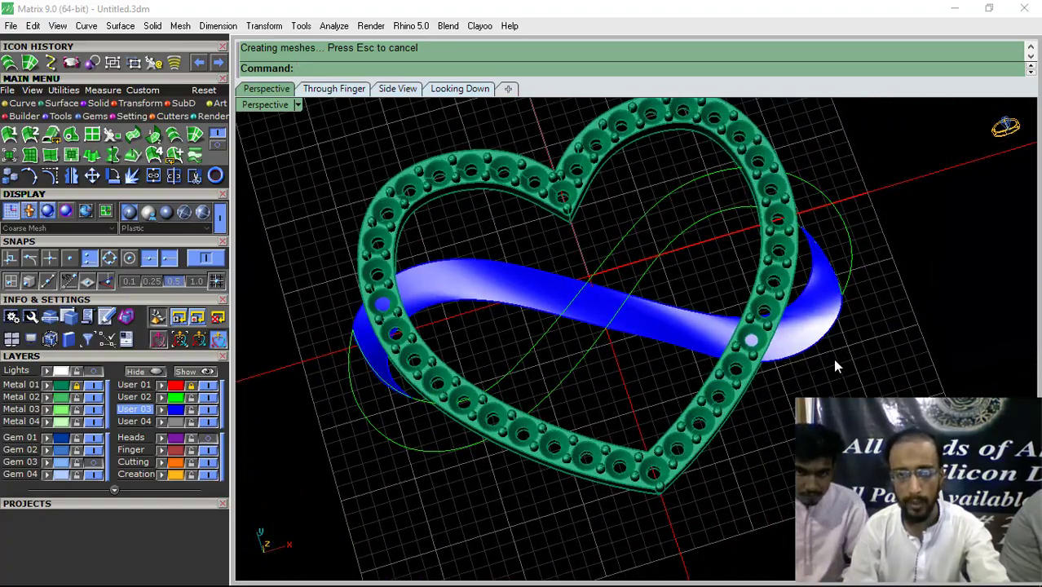
{"action": "key", "text": "ctrl+z"}
- Show the control points of the blue curve farther from the heart's notch and raise its two middle points slightly
{"action": "right_click_drag", "start_coordinate": [783, 426], "coordinate": [663, 311]}
{"action": "scroll", "coordinate": [664, 326], "scroll_direction": "up", "scroll_amount": 5}
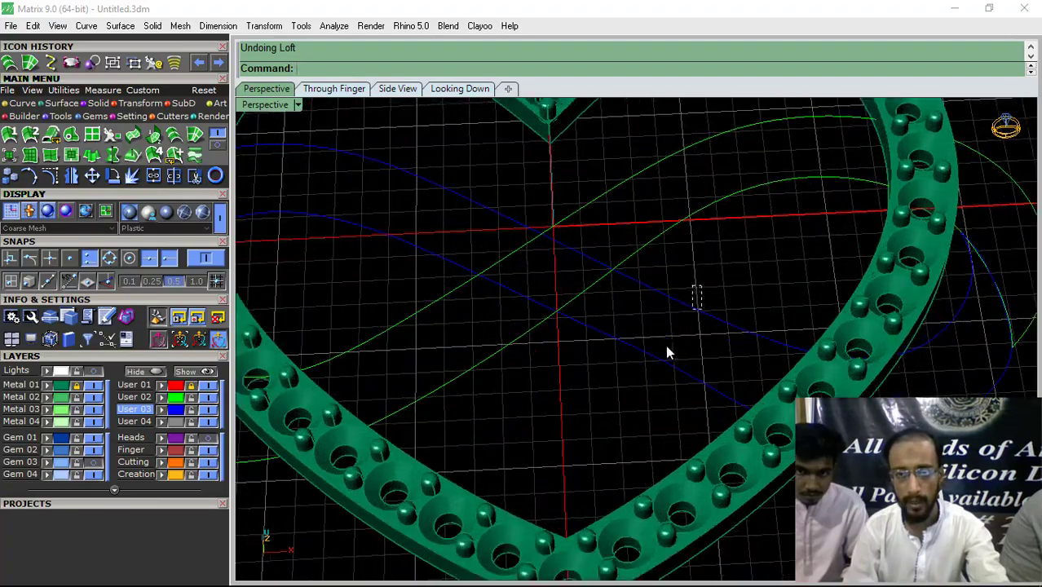
{"action": "left_click_drag", "start_coordinate": [701, 286], "coordinate": [636, 387]}
{"action": "right_click_drag", "start_coordinate": [624, 414], "coordinate": [580, 324]}
{"action": "scroll", "coordinate": [581, 326], "scroll_direction": "up", "scroll_amount": 4}
{"action": "left_click", "coordinate": [578, 330]}
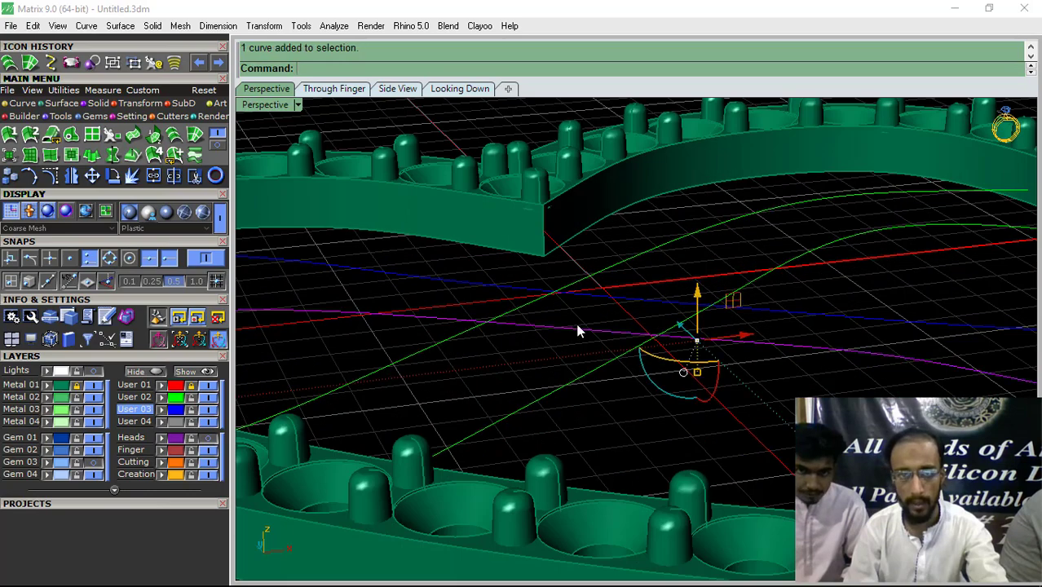
{"action": "key", "text": "F10"}
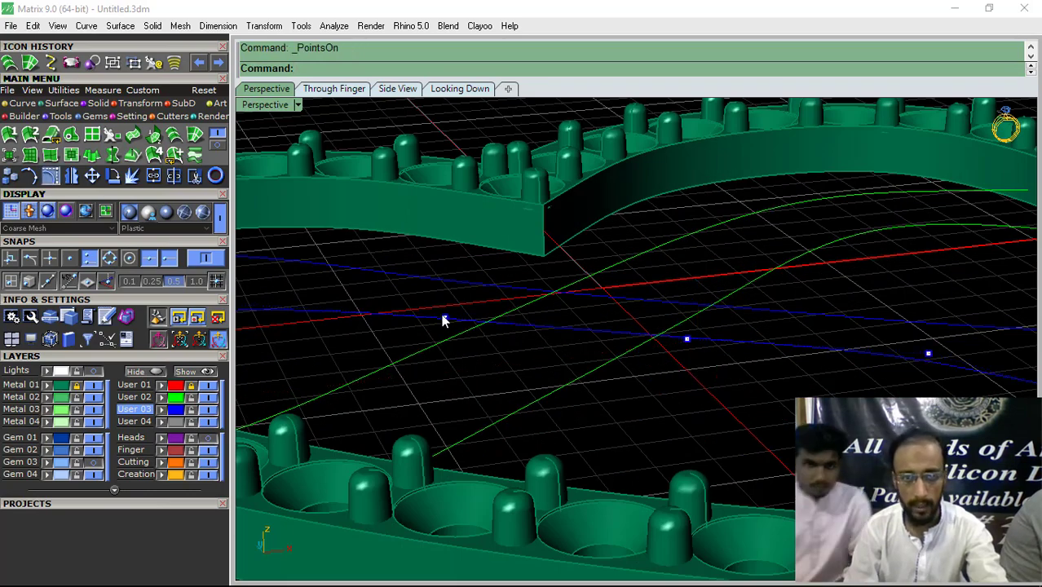
{"action": "left_click", "coordinate": [445, 316]}
{"action": "left_click", "coordinate": [687, 338], "text": "shift"}
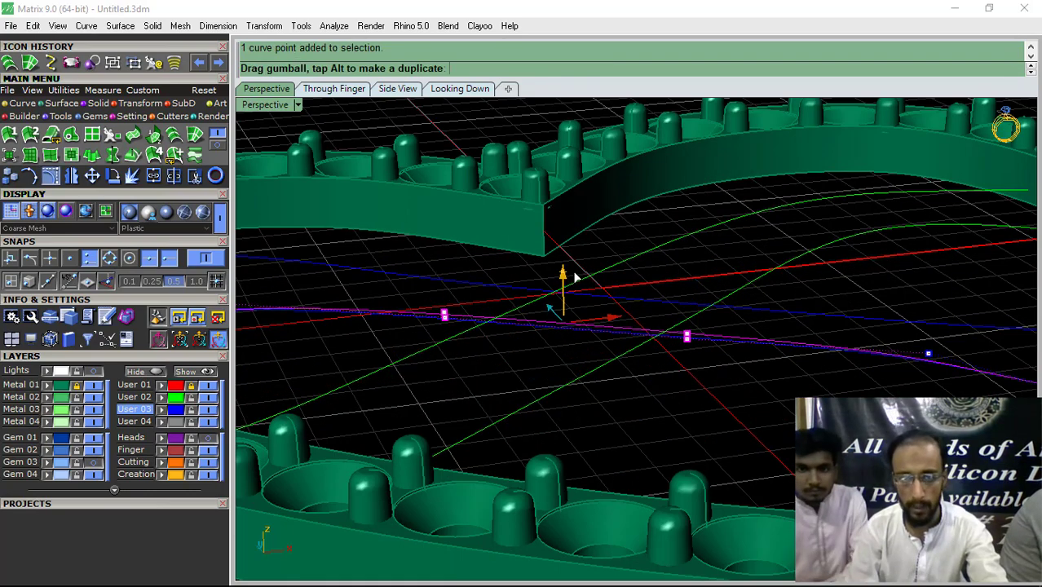
{"action": "left_click_drag", "start_coordinate": [575, 277], "coordinate": [576, 278]}
- Show the control points of the blue curve nearer the heart's notch and raise its middle points and the neighbouring one
{"action": "left_click", "coordinate": [634, 301]}
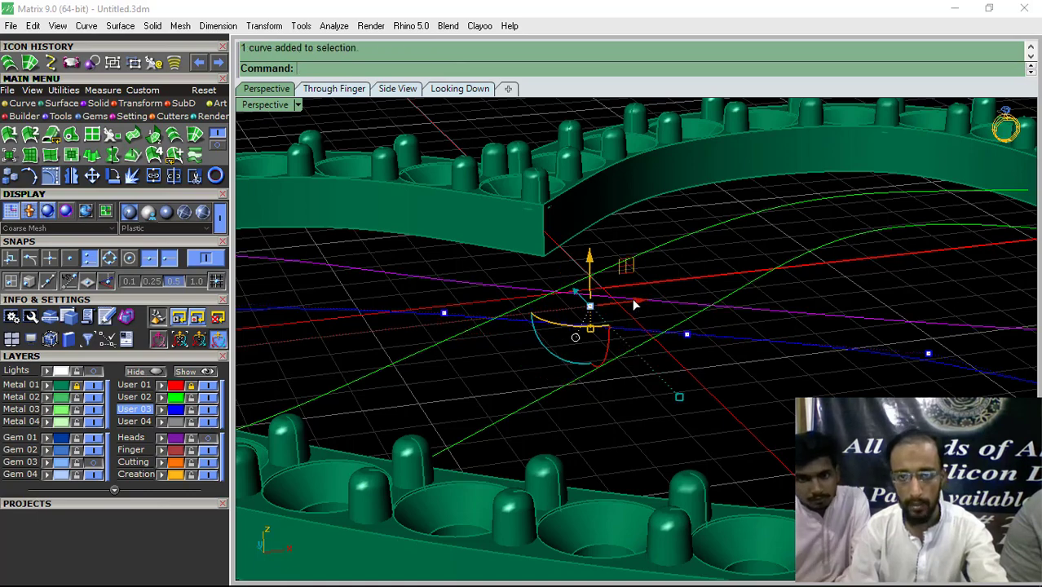
{"action": "key", "text": "F10"}
{"action": "left_click", "coordinate": [686, 304], "text": "shift"}
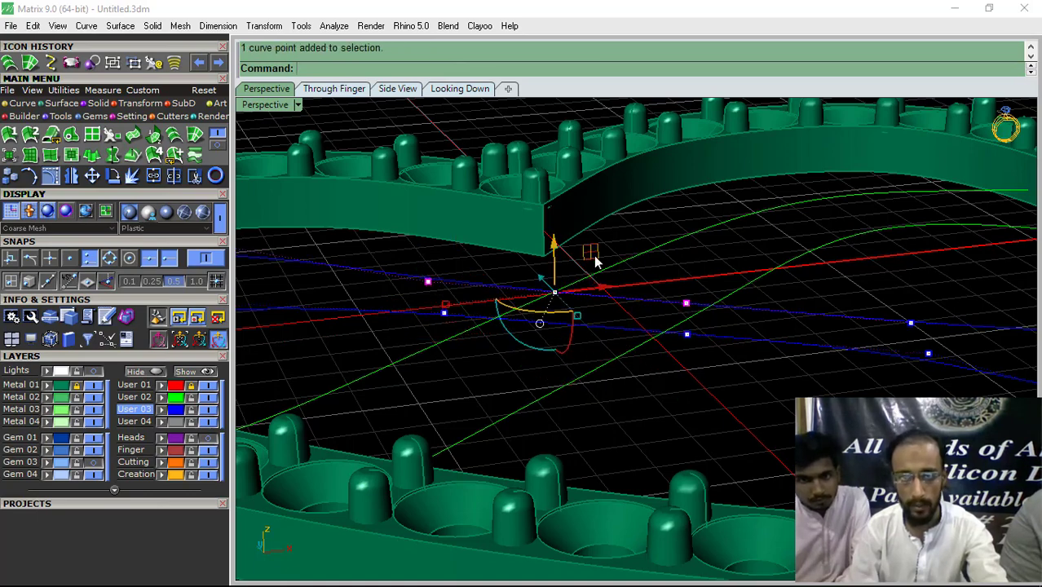
{"action": "left_click_drag", "start_coordinate": [558, 243], "coordinate": [571, 232]}
{"action": "left_click_drag", "start_coordinate": [912, 279], "coordinate": [914, 266]}
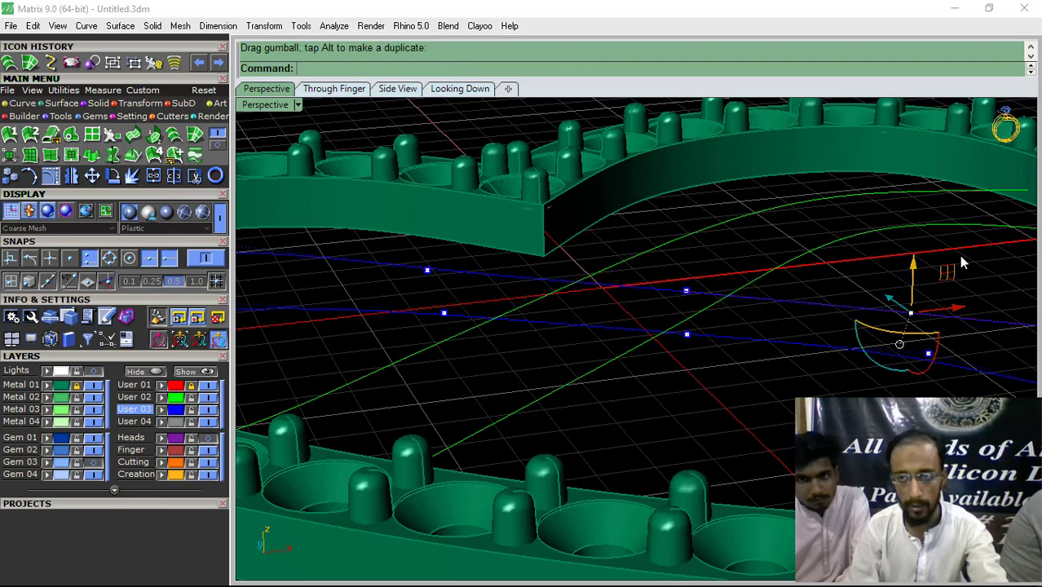
{"action": "left_click", "coordinate": [964, 261]}
- Raise the control point just below the heart's notch on the nearer blue curve slightly
{"action": "scroll", "coordinate": [682, 292], "scroll_direction": "down", "scroll_amount": 10}
{"action": "right_click_drag", "start_coordinate": [682, 292], "coordinate": [546, 354]}
{"action": "scroll", "coordinate": [547, 354], "scroll_direction": "up", "scroll_amount": 5}
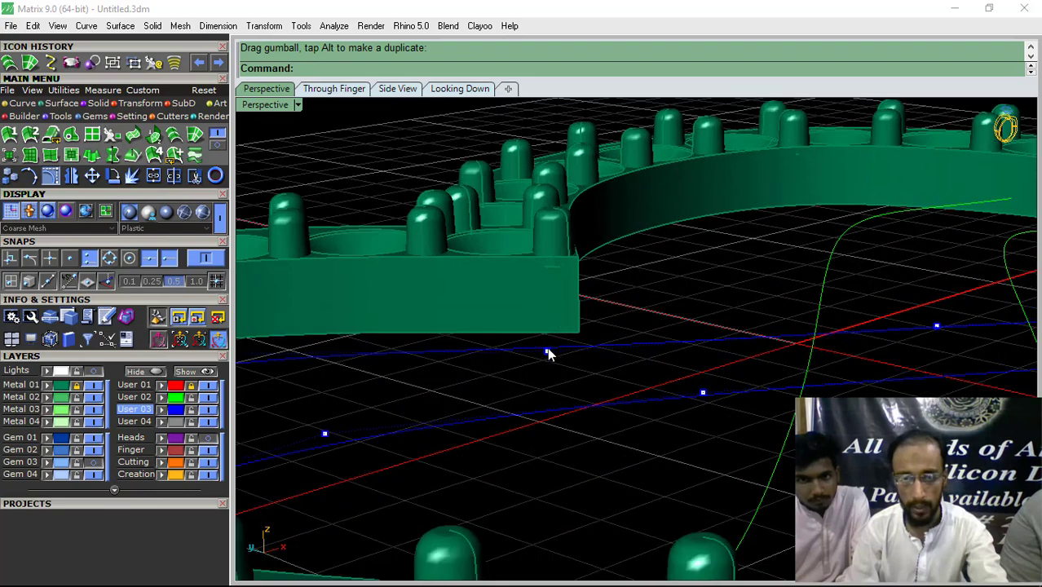
{"action": "left_click_drag", "start_coordinate": [547, 313], "coordinate": [548, 307]}
{"action": "left_click", "coordinate": [776, 258]}
- Loft the two blue curves into the lower band surface that passes beneath the heart
{"action": "scroll", "coordinate": [829, 300], "scroll_direction": "down", "scroll_amount": 6}
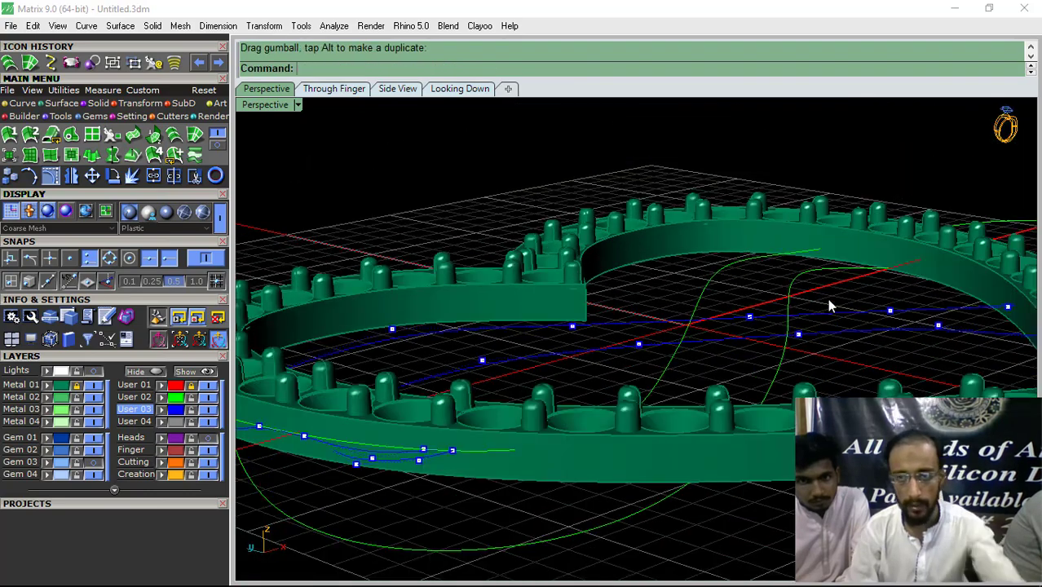
{"action": "right_click_drag", "start_coordinate": [828, 301], "coordinate": [762, 384]}
{"action": "left_click_drag", "start_coordinate": [895, 328], "coordinate": [514, 316]}
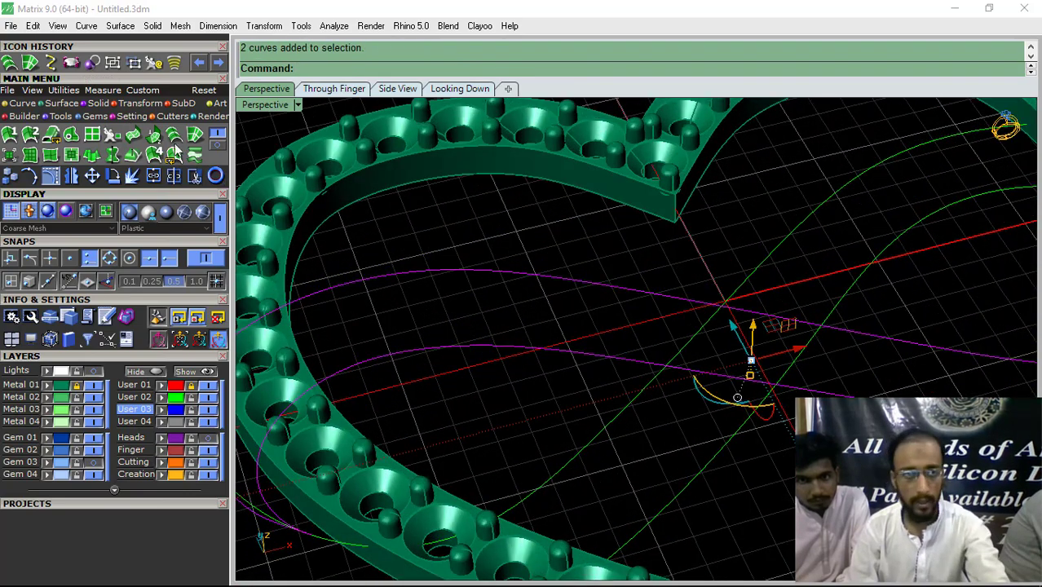
{"action": "right_click", "coordinate": [584, 324]}
{"action": "key", "text": "Return"}
{"action": "scroll", "coordinate": [676, 410], "scroll_direction": "down", "scroll_amount": 5}
{"action": "right_click_drag", "start_coordinate": [682, 412], "coordinate": [711, 366]}
{"action": "scroll", "coordinate": [711, 365], "scroll_direction": "up", "scroll_amount": 7}
{"action": "scroll", "coordinate": [736, 352], "scroll_direction": "down", "scroll_amount": 3}
{"action": "scroll", "coordinate": [747, 338], "scroll_direction": "up", "scroll_amount": 3}
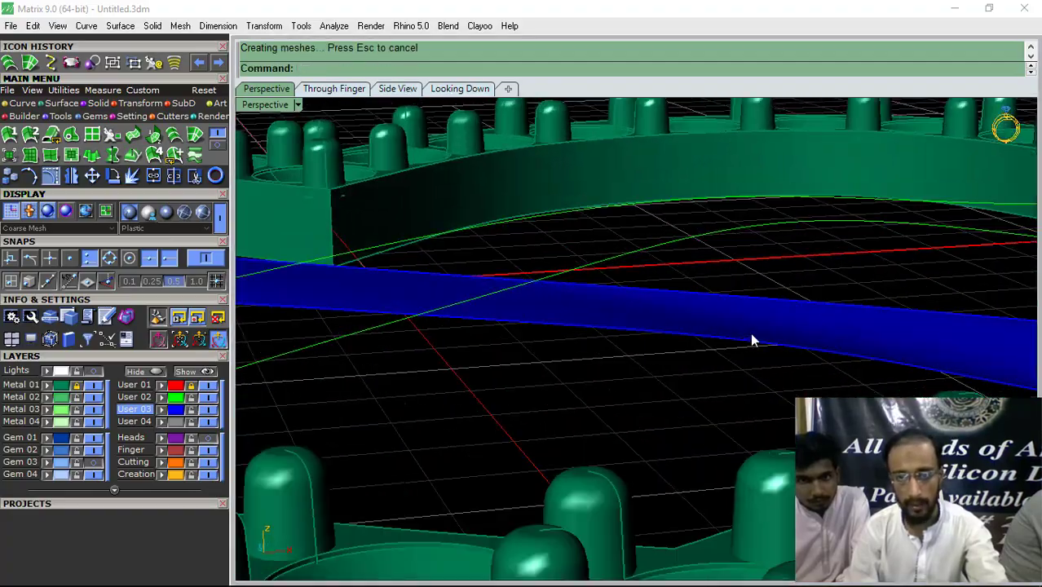
{"action": "scroll", "coordinate": [606, 299], "scroll_direction": "down", "scroll_amount": 5}
{"action": "right_click_drag", "start_coordinate": [606, 298], "coordinate": [681, 443]}
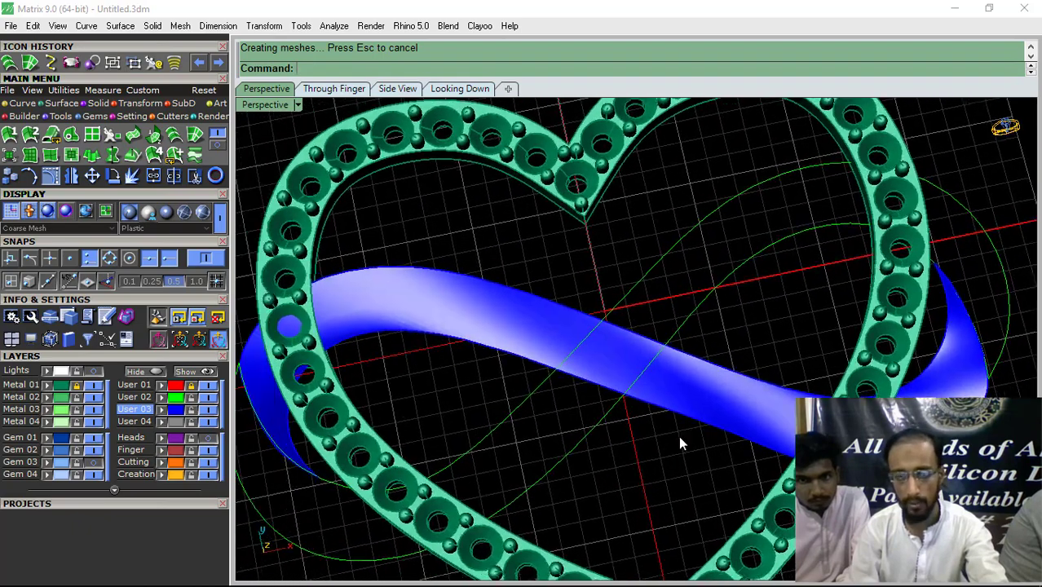
- Loft the two green curves with straight sections to form the upper band surface that crosses over the blue one
{"action": "left_click_drag", "start_coordinate": [789, 295], "coordinate": [696, 204]}
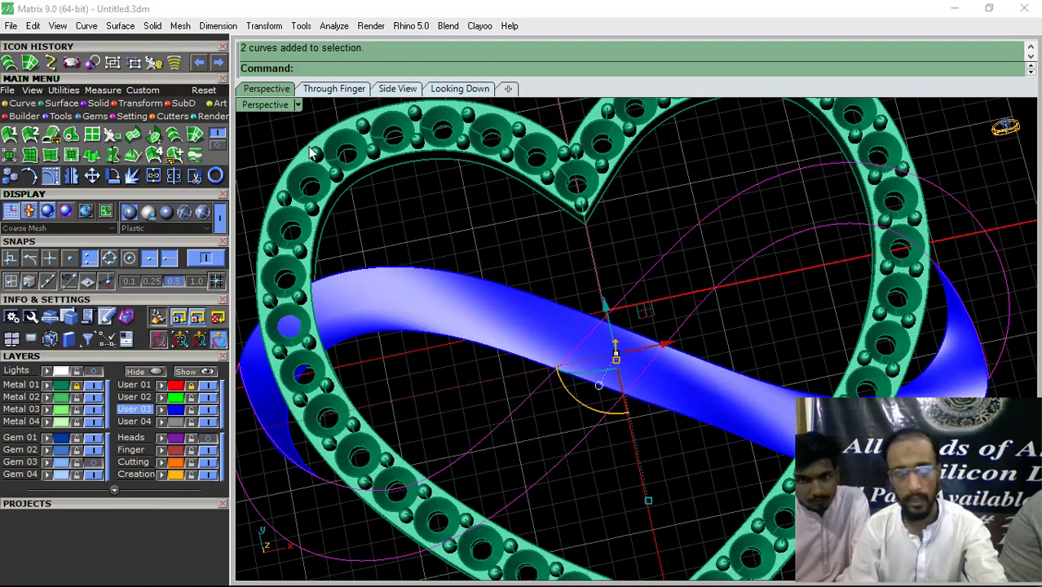
{"action": "left_click", "coordinate": [175, 142]}
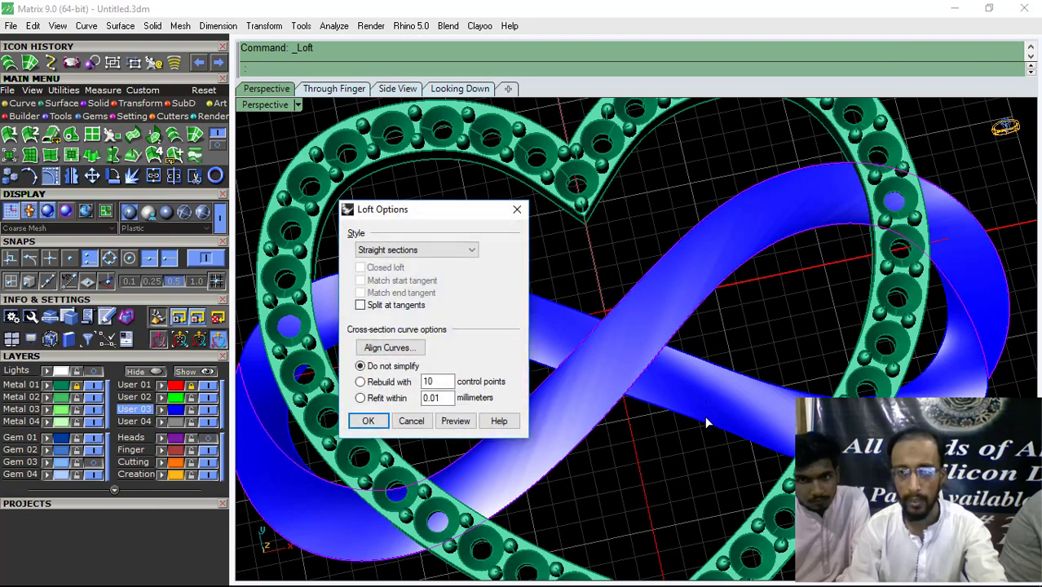
{"action": "right_click_drag", "start_coordinate": [706, 399], "coordinate": [772, 327]}
{"action": "left_click", "coordinate": [368, 421]}
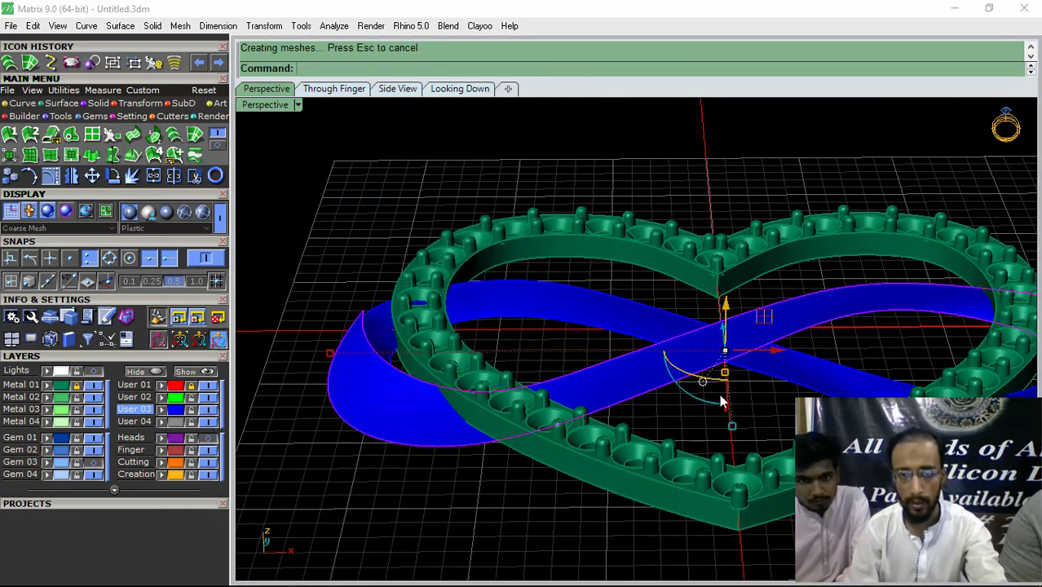
{"action": "left_click", "coordinate": [493, 380]}
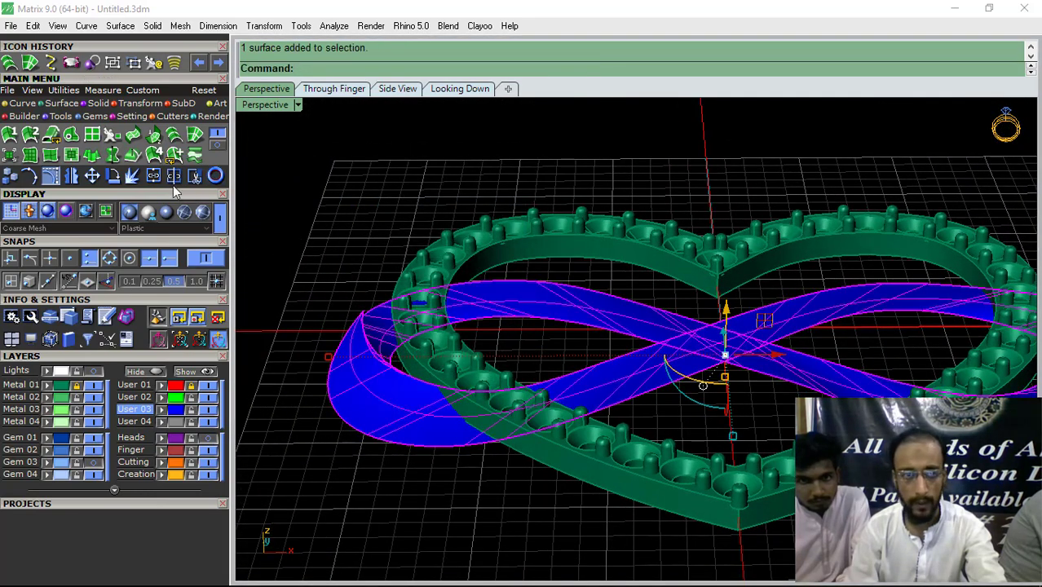
{"action": "right_click_drag", "start_coordinate": [307, 218], "coordinate": [603, 293]}
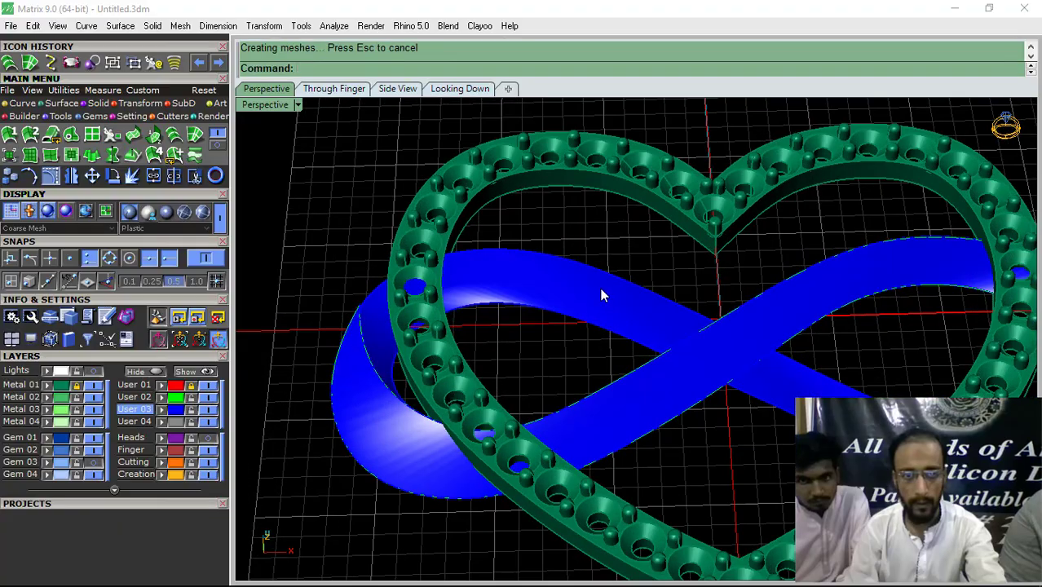
{"action": "key", "text": "Escape"}
- Show the upper band surface's control points and raise three near the crossing on the edge farther from the heart's notch
{"action": "right_click_drag", "start_coordinate": [687, 390], "coordinate": [582, 334]}
{"action": "scroll", "coordinate": [628, 330], "scroll_direction": "up", "scroll_amount": 4}
{"action": "left_click", "coordinate": [627, 341]}
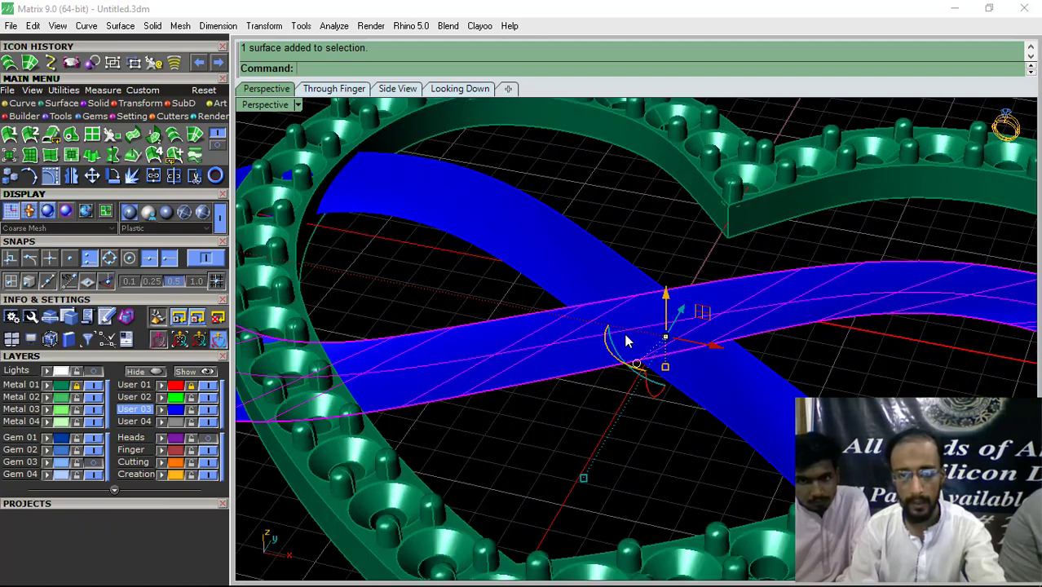
{"action": "key", "text": "F10"}
{"action": "right_click_drag", "start_coordinate": [555, 352], "coordinate": [532, 422]}
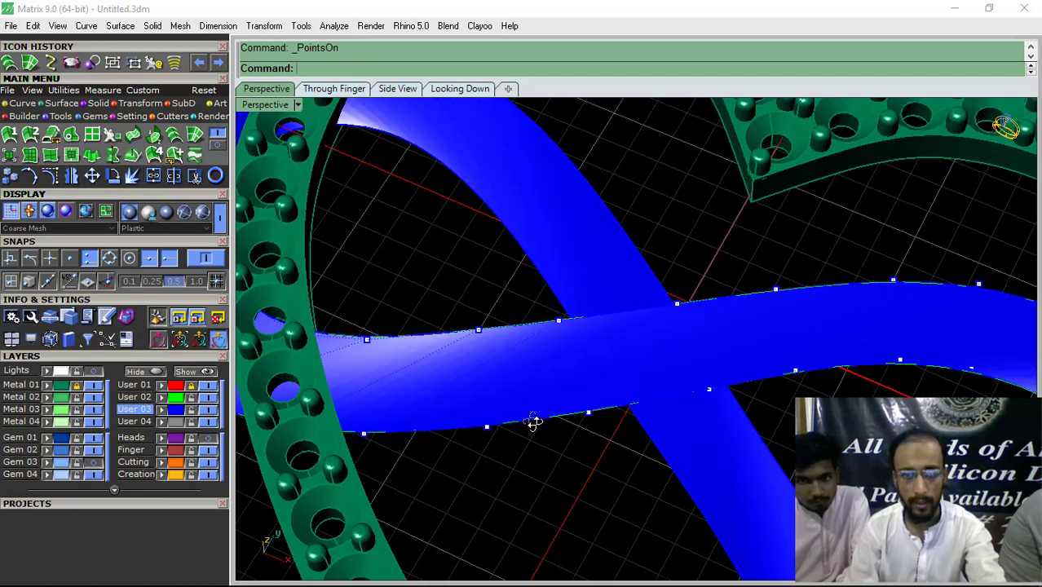
{"action": "left_click_drag", "start_coordinate": [477, 433], "coordinate": [481, 435]}
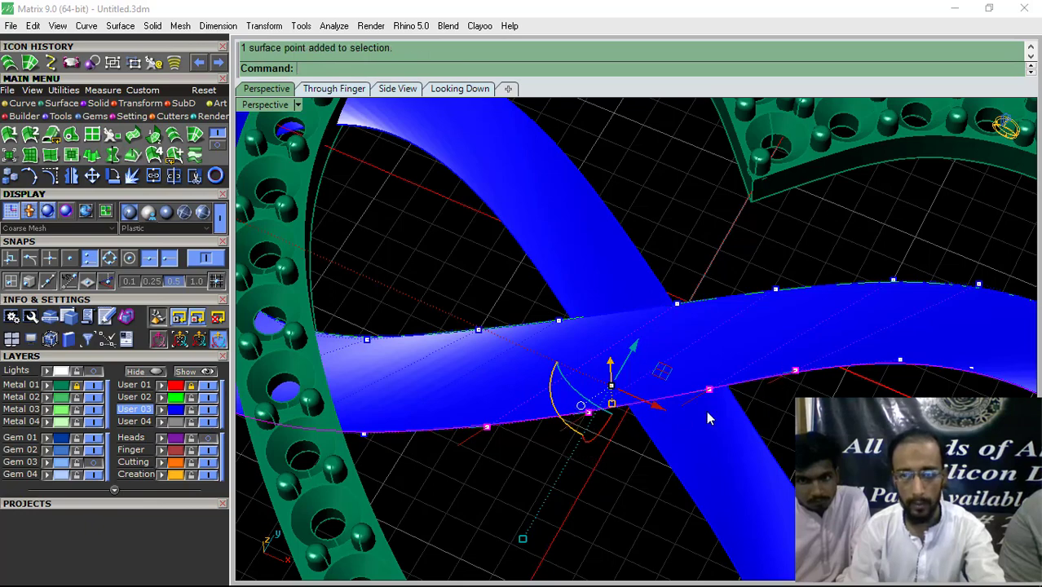
{"action": "scroll", "coordinate": [703, 303], "scroll_direction": "down", "scroll_amount": 4}
{"action": "left_click_drag", "start_coordinate": [633, 304], "coordinate": [629, 300]}
- Raise three control points near the crossing on the upper band's edge nearer the heart's notch, leaving the lower band and curves out of the selection
{"action": "right_click_drag", "start_coordinate": [630, 302], "coordinate": [760, 424]}
{"action": "left_click", "coordinate": [661, 390]}
{"action": "left_click_drag", "start_coordinate": [594, 346], "coordinate": [593, 347]}
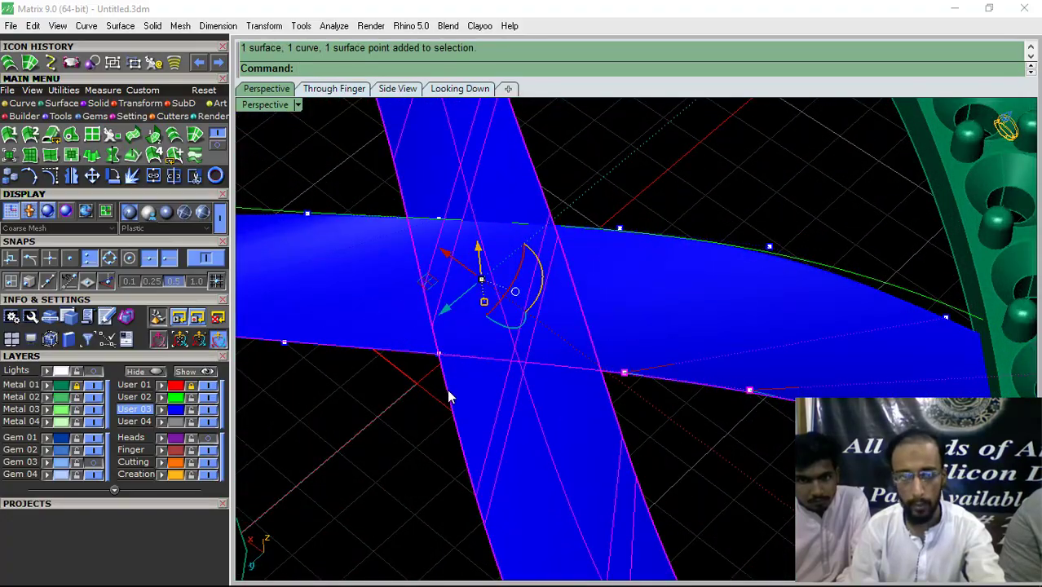
{"action": "right_click_drag", "start_coordinate": [413, 414], "coordinate": [554, 401]}
{"action": "left_click", "coordinate": [553, 483], "text": "ctrl"}
{"action": "left_click", "coordinate": [529, 456], "text": "ctrl"}
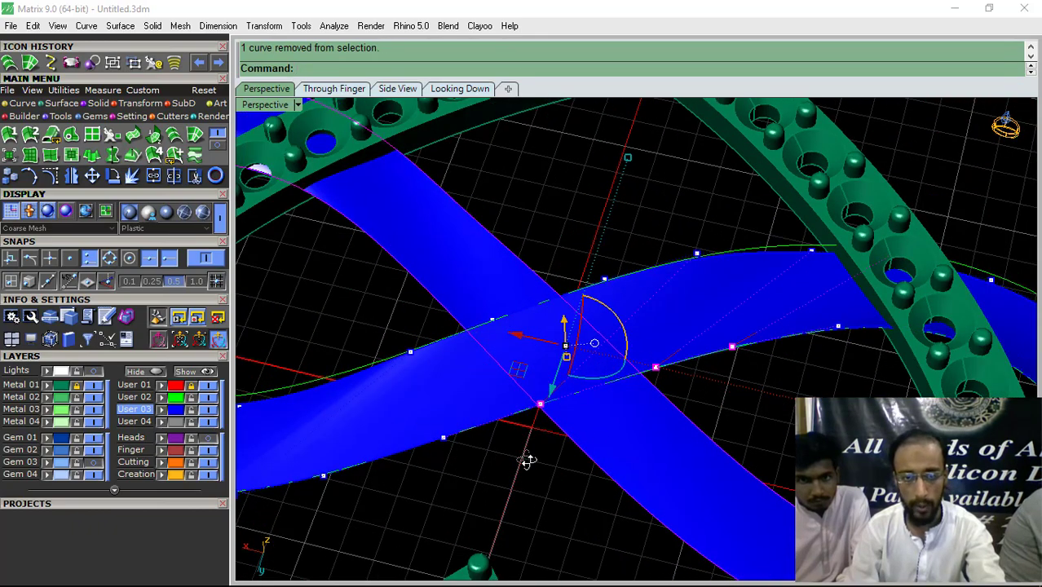
{"action": "right_click_drag", "start_coordinate": [528, 457], "coordinate": [575, 363]}
{"action": "left_click_drag", "start_coordinate": [685, 376], "coordinate": [674, 369], "text": "ctrl"}
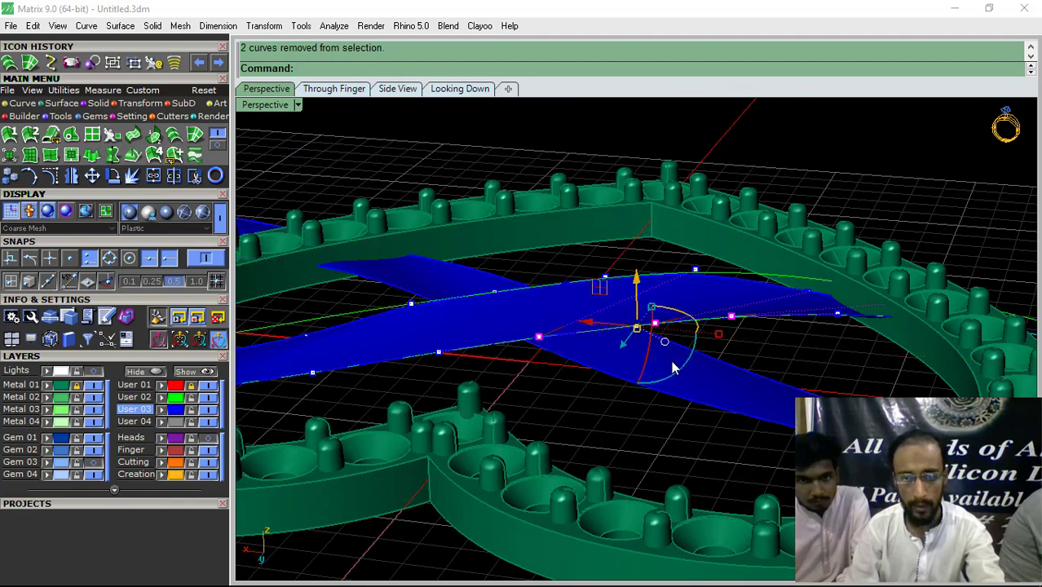
{"action": "scroll", "coordinate": [618, 306], "scroll_direction": "up", "scroll_amount": 4}
{"action": "left_click_drag", "start_coordinate": [649, 297], "coordinate": [649, 276]}
{"action": "scroll", "coordinate": [711, 277], "scroll_direction": "down", "scroll_amount": 4}
- Raise the next control point beside the crossing on the upper band's notch-side edge slightly
{"action": "right_click_drag", "start_coordinate": [711, 278], "coordinate": [557, 428]}
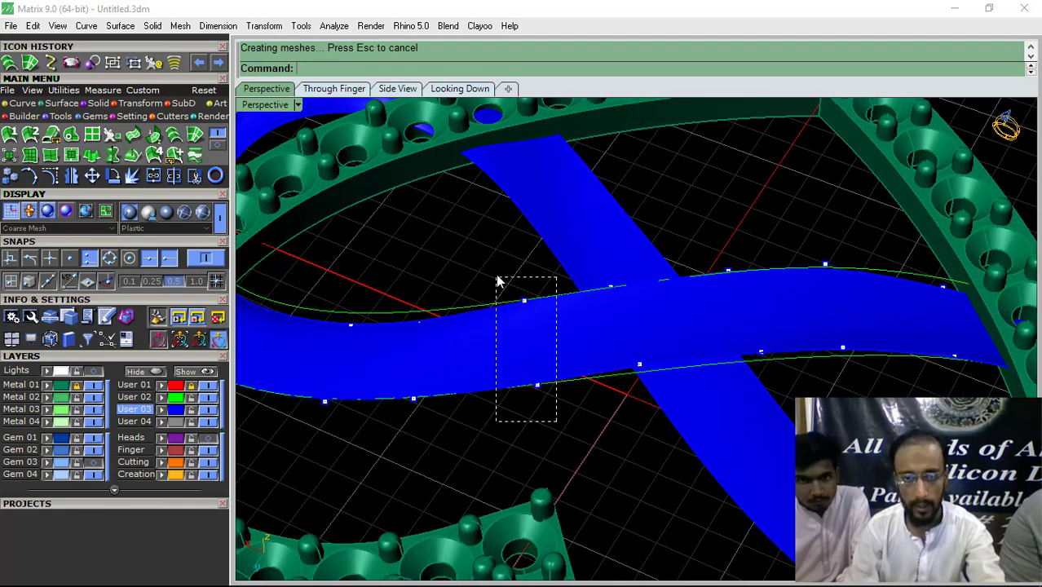
{"action": "left_click_drag", "start_coordinate": [499, 280], "coordinate": [498, 279]}
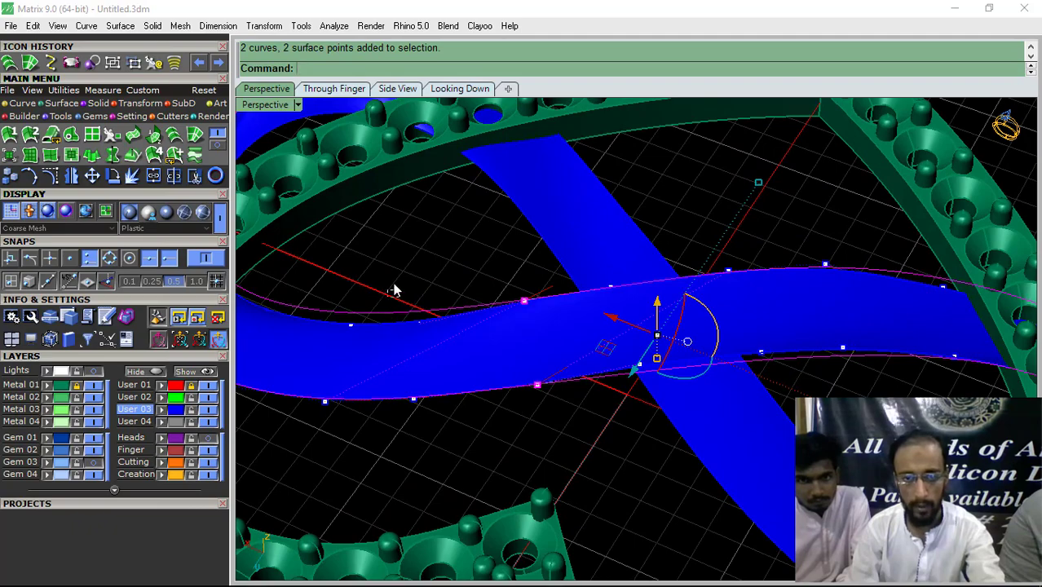
{"action": "right_click_drag", "start_coordinate": [476, 339], "coordinate": [556, 418]}
{"action": "left_click", "coordinate": [559, 391]}
{"action": "left_click_drag", "start_coordinate": [546, 356], "coordinate": [576, 388]}
{"action": "right_click_drag", "start_coordinate": [579, 391], "coordinate": [610, 296]}
{"action": "scroll", "coordinate": [609, 296], "scroll_direction": "up", "scroll_amount": 5}
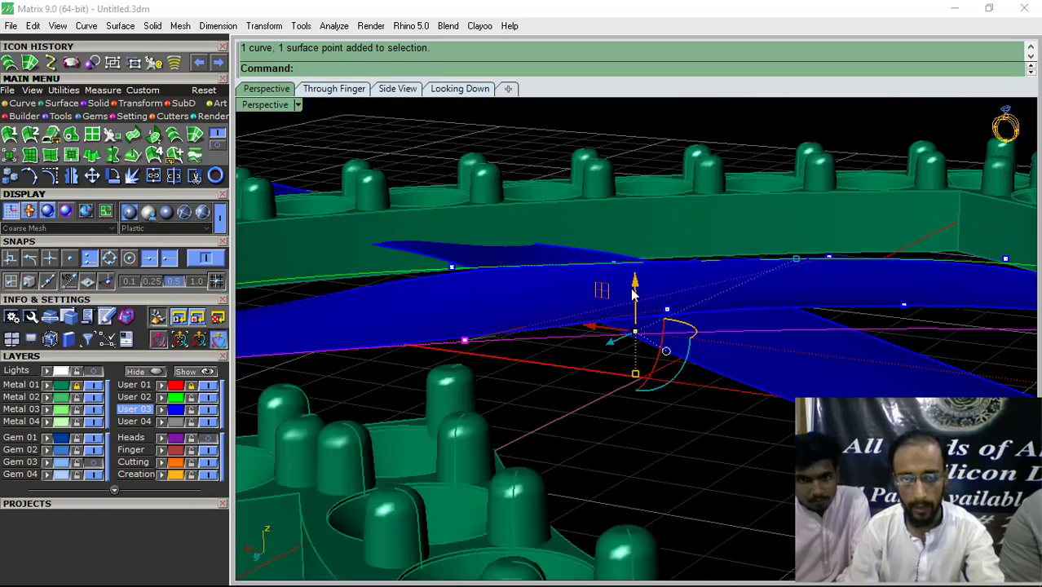
{"action": "mouse_move", "coordinate": [634, 293]}
{"action": "left_mouse_down"}
{"action": "mouse_move", "coordinate": [633, 275]}
{"action": "mouse_move", "coordinate": [632, 289]}
{"action": "left_mouse_up"}
- Lower the matching control point on the upper band's opposite edge slightly, without moving the guide curve, and hide the control points
{"action": "right_click_drag", "start_coordinate": [633, 289], "coordinate": [509, 320]}
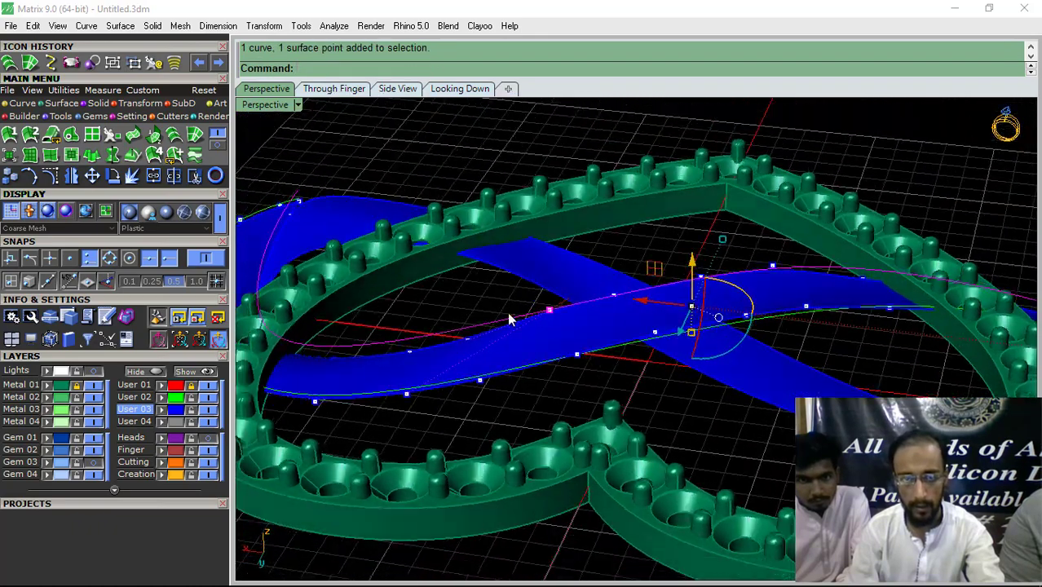
{"action": "scroll", "coordinate": [491, 311], "scroll_direction": "up", "scroll_amount": 4}
{"action": "left_click", "coordinate": [529, 321], "text": "ctrl"}
{"action": "left_click_drag", "start_coordinate": [576, 270], "coordinate": [576, 281]}
{"action": "left_click", "coordinate": [510, 300]}
{"action": "scroll", "coordinate": [511, 302], "scroll_direction": "down", "scroll_amount": 5}
{"action": "right_click_drag", "start_coordinate": [563, 303], "coordinate": [601, 362]}
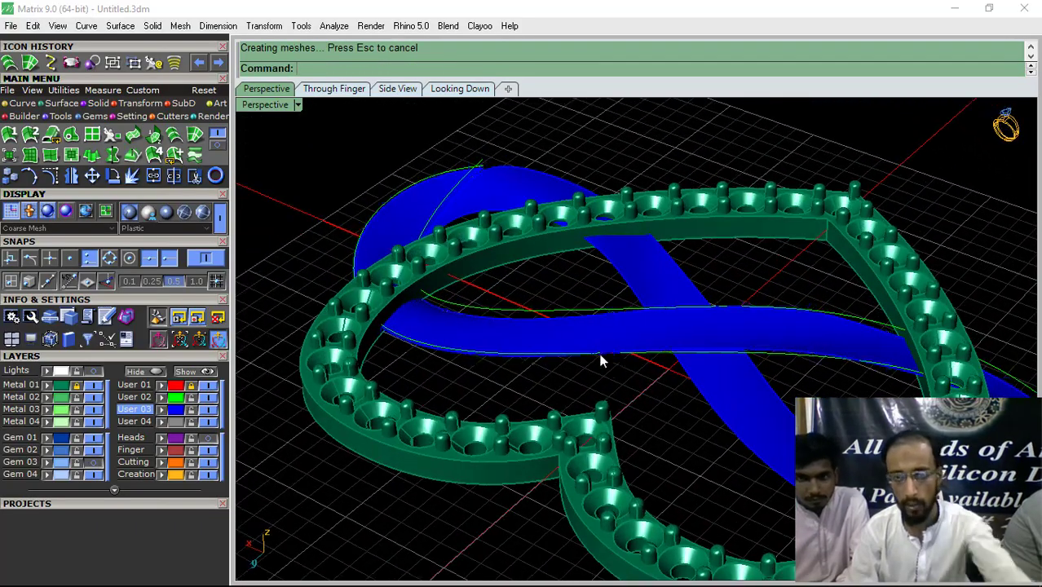
- Try offsetting the lower band into a solid by 0.6 on both sides with flipped direction, and undo the offset
{"action": "right_click_drag", "start_coordinate": [703, 358], "coordinate": [616, 308], "text": "shift"}
{"action": "right_click_drag", "start_coordinate": [481, 290], "coordinate": [495, 365]}
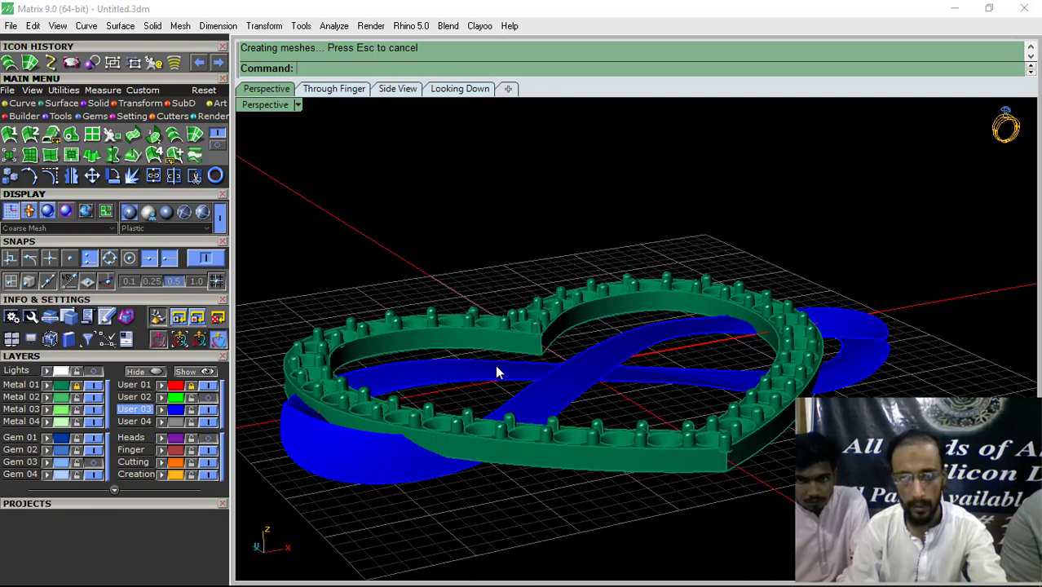
{"action": "scroll", "coordinate": [493, 367], "scroll_direction": "up", "scroll_amount": 3}
{"action": "left_click", "coordinate": [615, 436]}
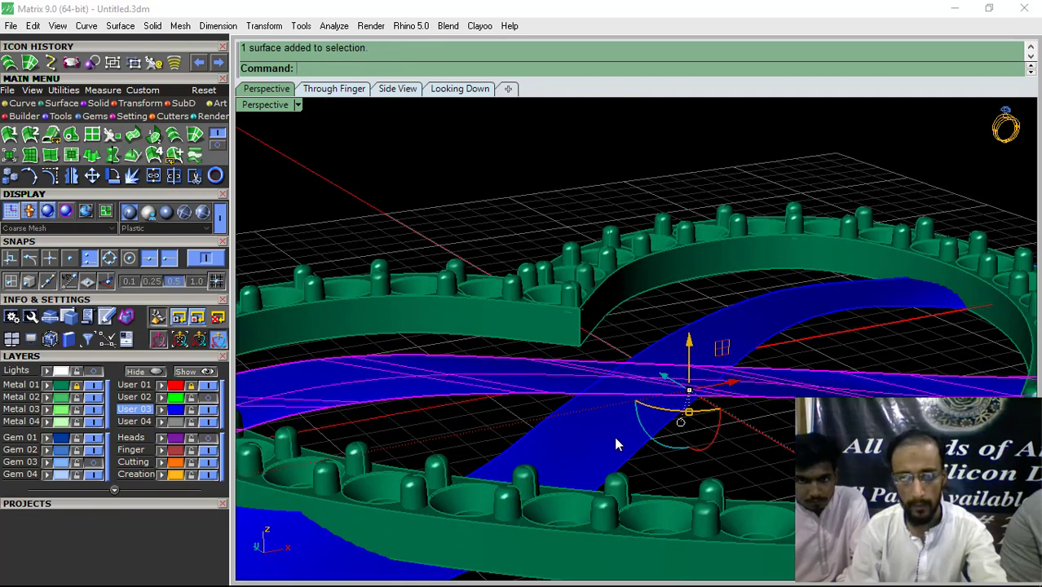
{"action": "left_click", "coordinate": [219, 147]}
{"action": "left_click", "coordinate": [92, 135]}
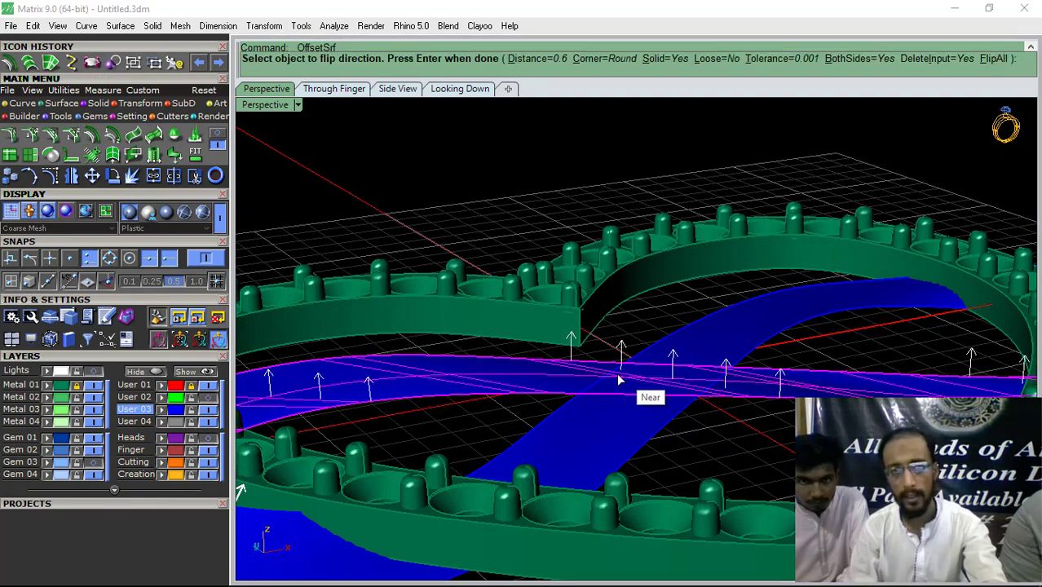
{"action": "scroll", "coordinate": [618, 380], "scroll_direction": "down", "scroll_amount": 4}
{"action": "right_click_drag", "start_coordinate": [605, 316], "coordinate": [589, 383]}
{"action": "left_click", "coordinate": [684, 403]}
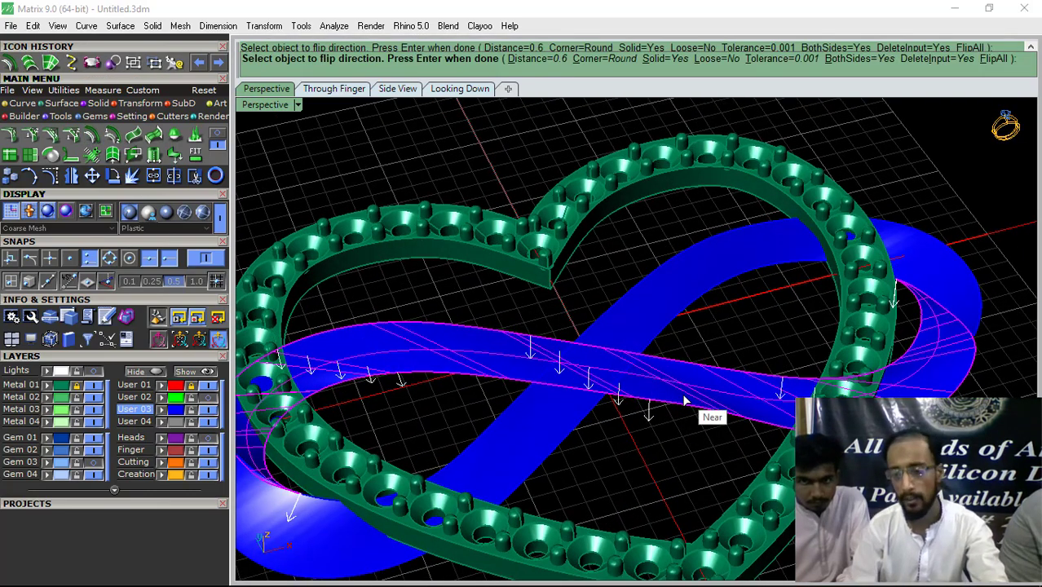
{"action": "key", "text": "Return"}
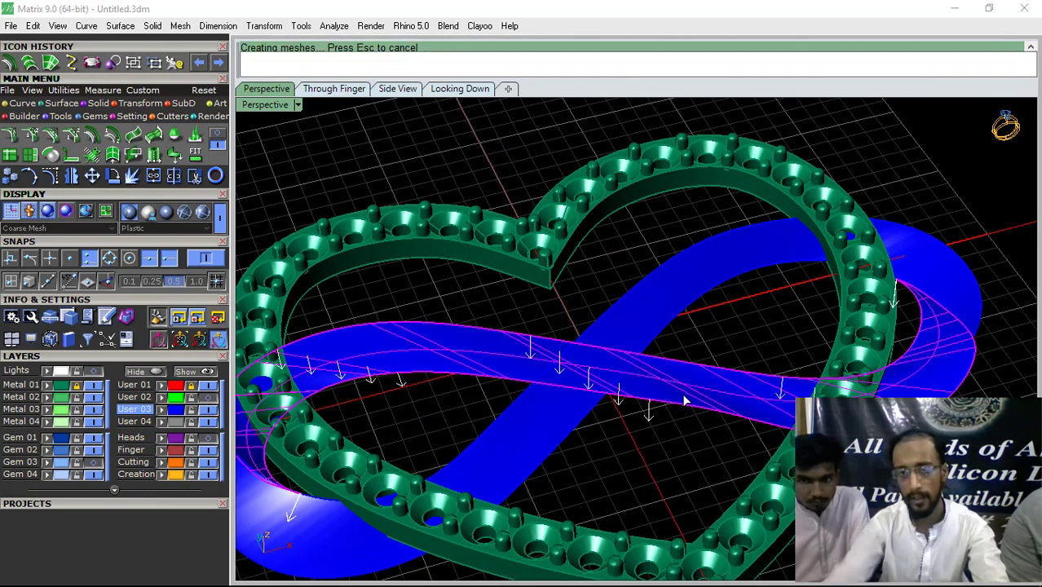
{"action": "key", "text": "ctrl+z"}
- Offset the lower band surface by 0.5 into a solid on one side only, deleting the input surface
{"action": "right_click", "coordinate": [681, 420]}
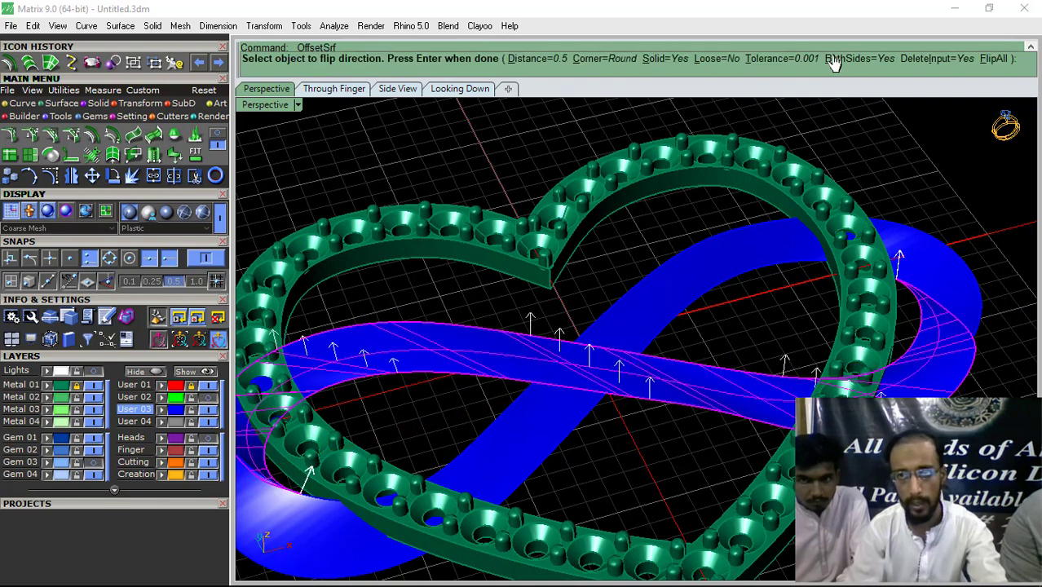
{"action": "left_click", "coordinate": [874, 63]}
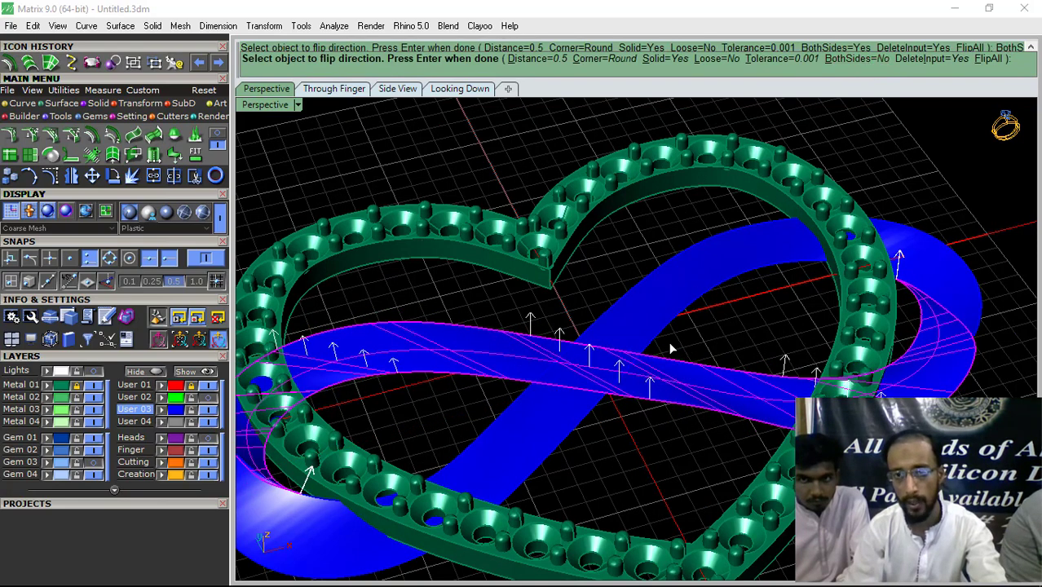
{"action": "key", "text": "Return"}
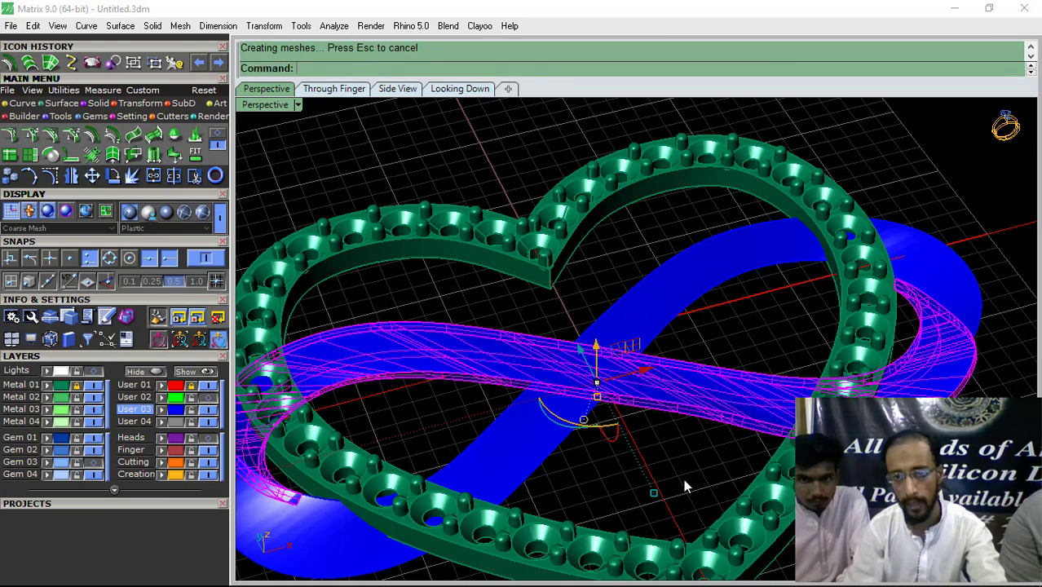
{"action": "left_click", "coordinate": [684, 480]}
- Offset the upper band surface into a one-sided solid with the same 0.5 distance
{"action": "right_click_drag", "start_coordinate": [685, 480], "coordinate": [619, 336]}
{"action": "scroll", "coordinate": [603, 325], "scroll_direction": "up", "scroll_amount": 4}
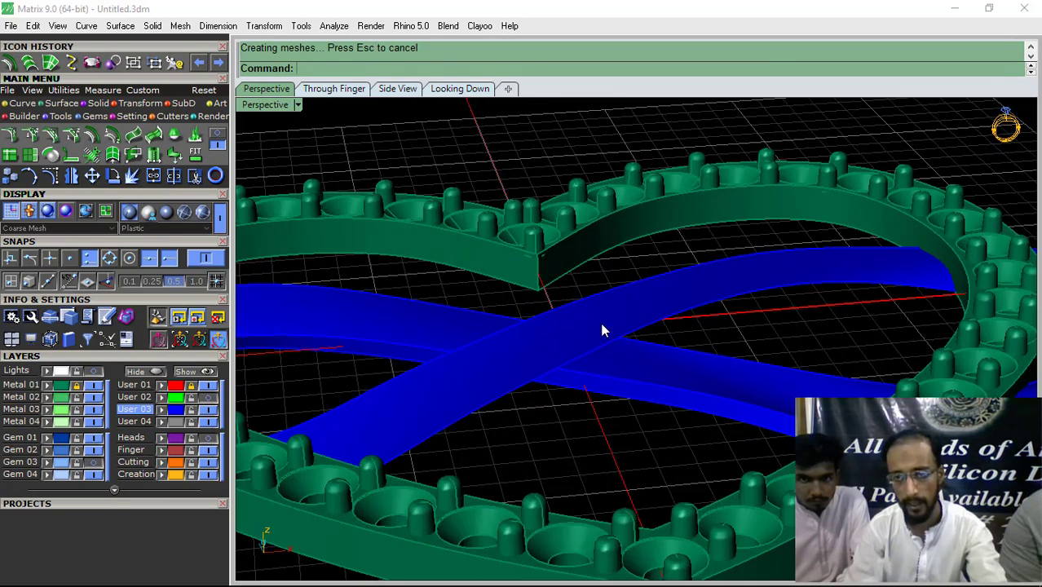
{"action": "left_click", "coordinate": [602, 330]}
{"action": "key", "text": "Return"}
{"action": "key", "text": "Return"}
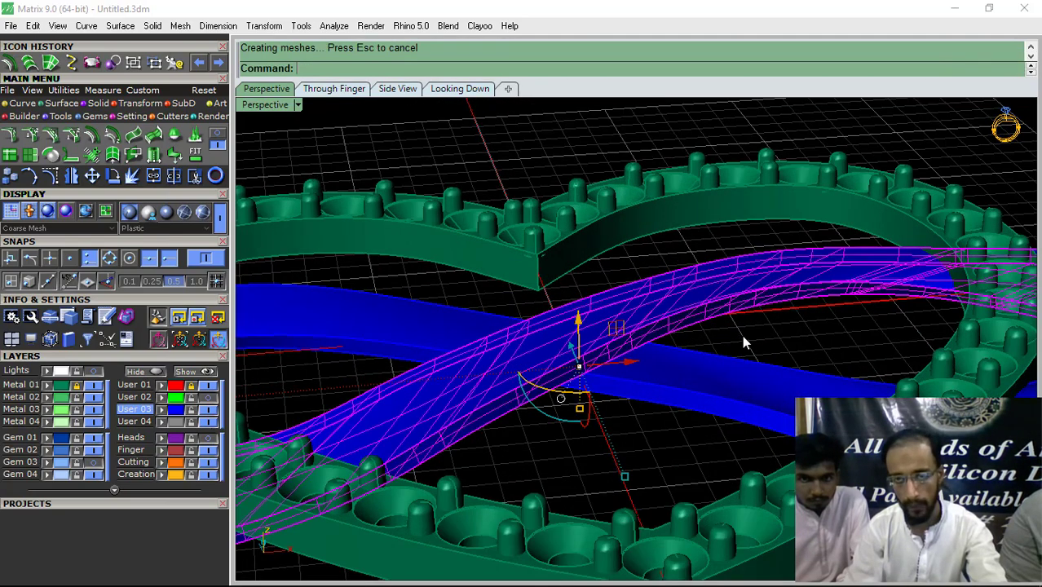
{"action": "left_click", "coordinate": [741, 339]}
- Examine from above how the two solid bands cross and pass beneath the heart
{"action": "scroll", "coordinate": [662, 356], "scroll_direction": "down", "scroll_amount": 6}
{"action": "right_click_drag", "start_coordinate": [660, 357], "coordinate": [689, 418]}
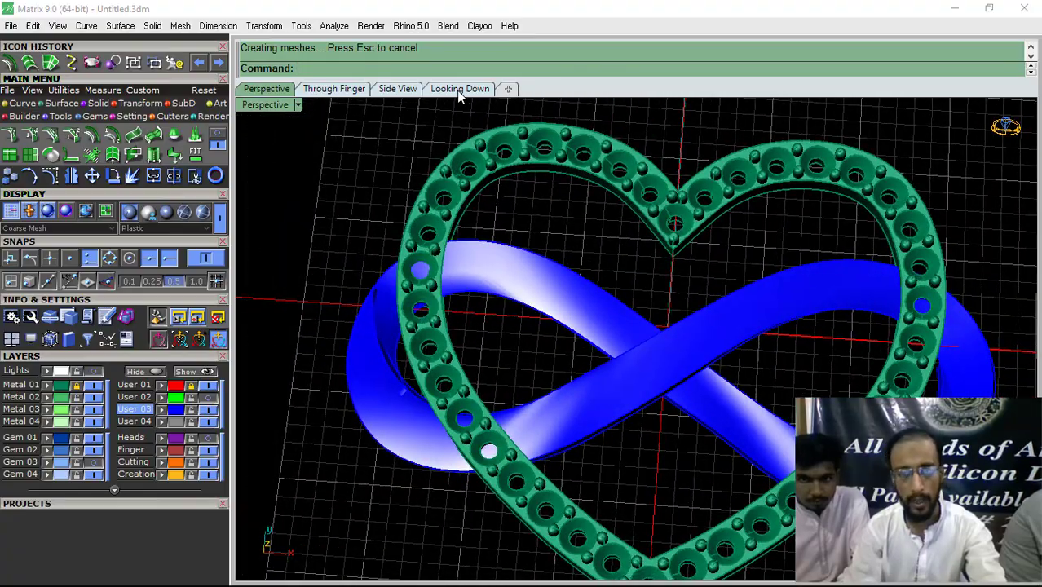
{"action": "left_click", "coordinate": [459, 90]}
{"action": "left_click", "coordinate": [266, 89]}
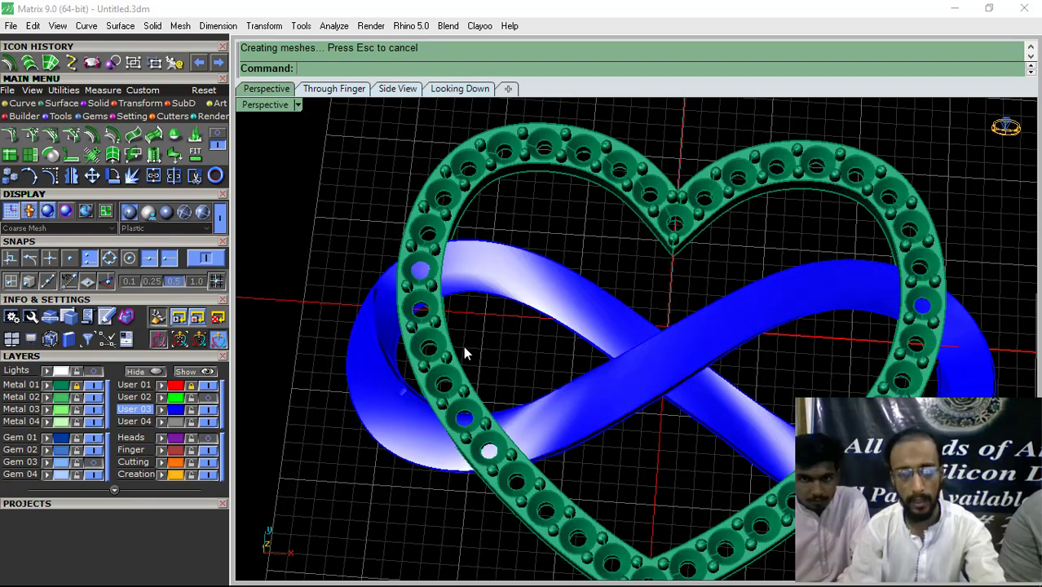
{"action": "right_click_drag", "start_coordinate": [358, 420], "coordinate": [726, 416], "text": "shift"}
{"action": "scroll", "coordinate": [616, 357], "scroll_direction": "up", "scroll_amount": 5}
{"action": "scroll", "coordinate": [583, 412], "scroll_direction": "up", "scroll_amount": 3}
{"action": "scroll", "coordinate": [597, 401], "scroll_direction": "down", "scroll_amount": 4}
{"action": "scroll", "coordinate": [528, 411], "scroll_direction": "down", "scroll_amount": 5}
{"action": "scroll", "coordinate": [757, 417], "scroll_direction": "up", "scroll_amount": 6}
- Show the Gem 03 stones to check the band's position beneath the heart, and hide them again
{"action": "left_click", "coordinate": [86, 461]}
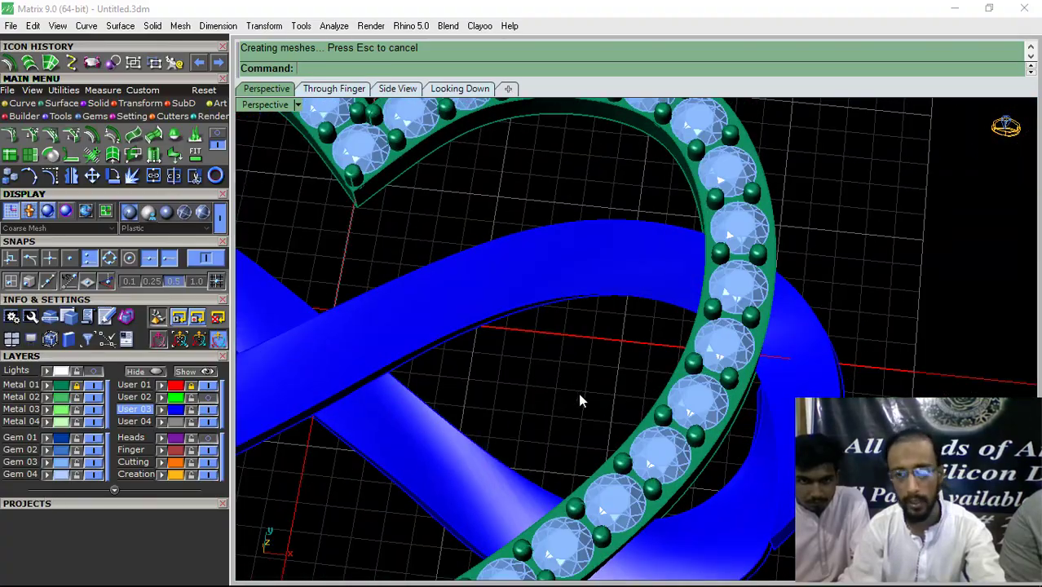
{"action": "scroll", "coordinate": [620, 318], "scroll_direction": "down", "scroll_amount": 6}
{"action": "right_click_drag", "start_coordinate": [493, 328], "coordinate": [503, 384]}
{"action": "scroll", "coordinate": [504, 384], "scroll_direction": "up", "scroll_amount": 6}
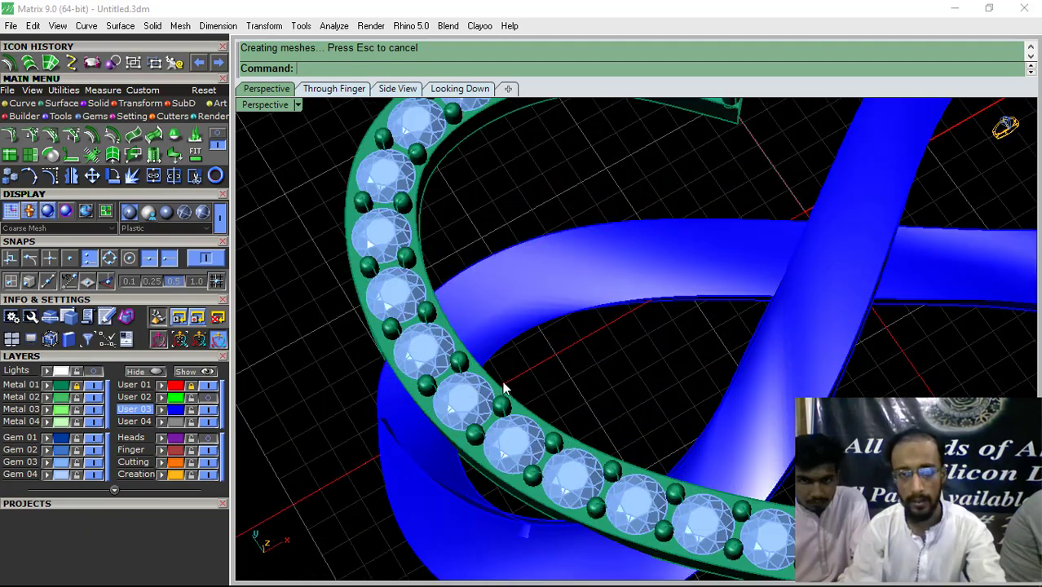
{"action": "left_click", "coordinate": [96, 463]}
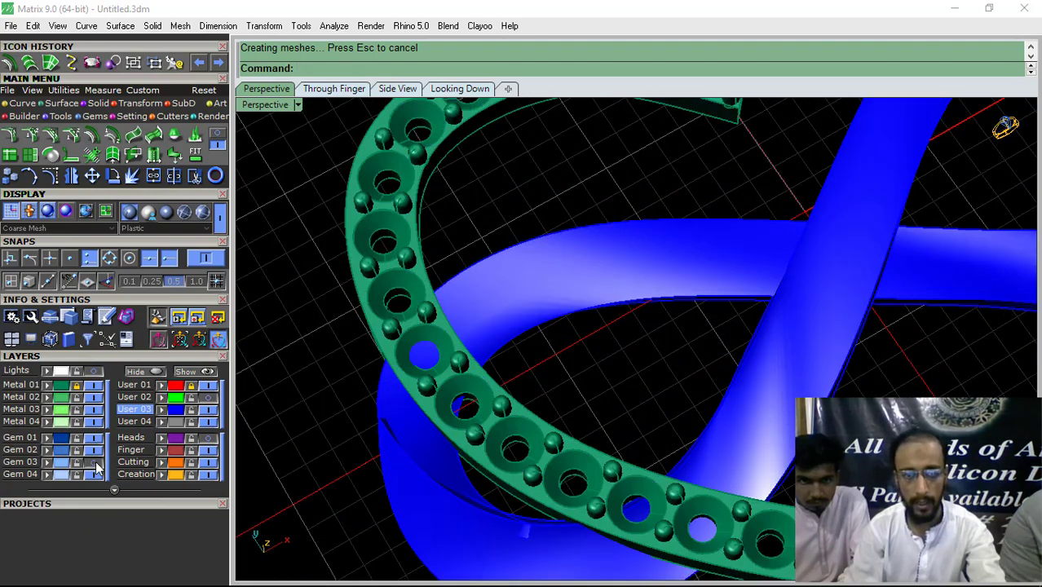
- Show the Gem 03 stones and ungroup them from the heart frame and from each other on the heart's left half
{"action": "left_click", "coordinate": [96, 462]}
{"action": "left_click", "coordinate": [419, 358]}
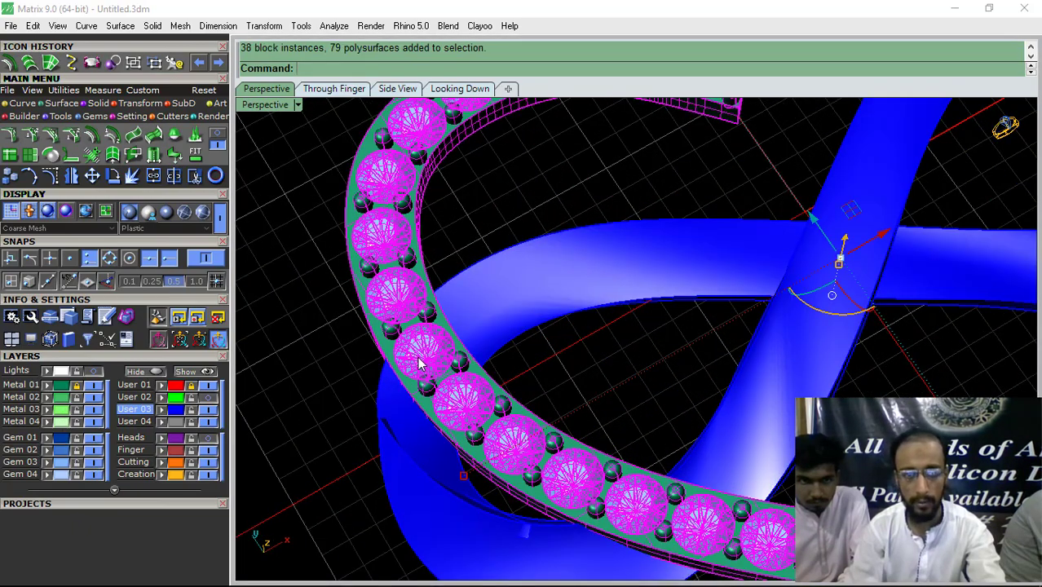
{"action": "left_click", "coordinate": [160, 65]}
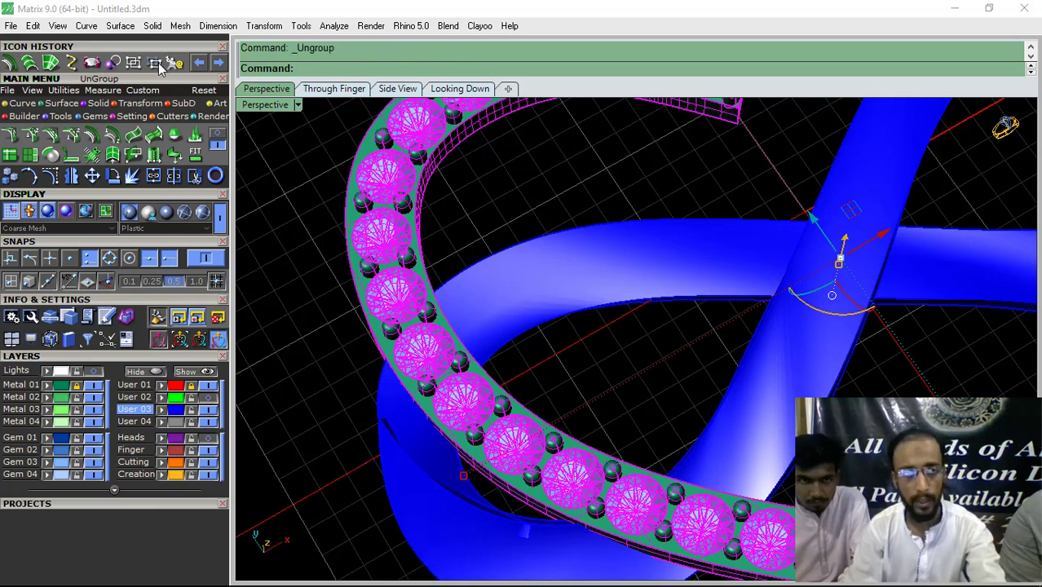
{"action": "left_click", "coordinate": [63, 91]}
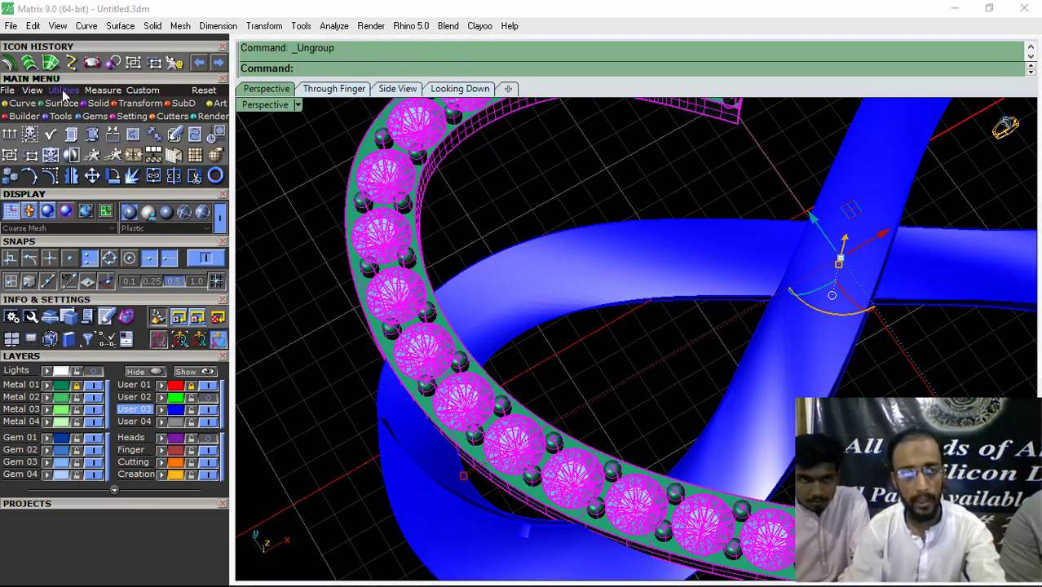
{"action": "left_click", "coordinate": [282, 335]}
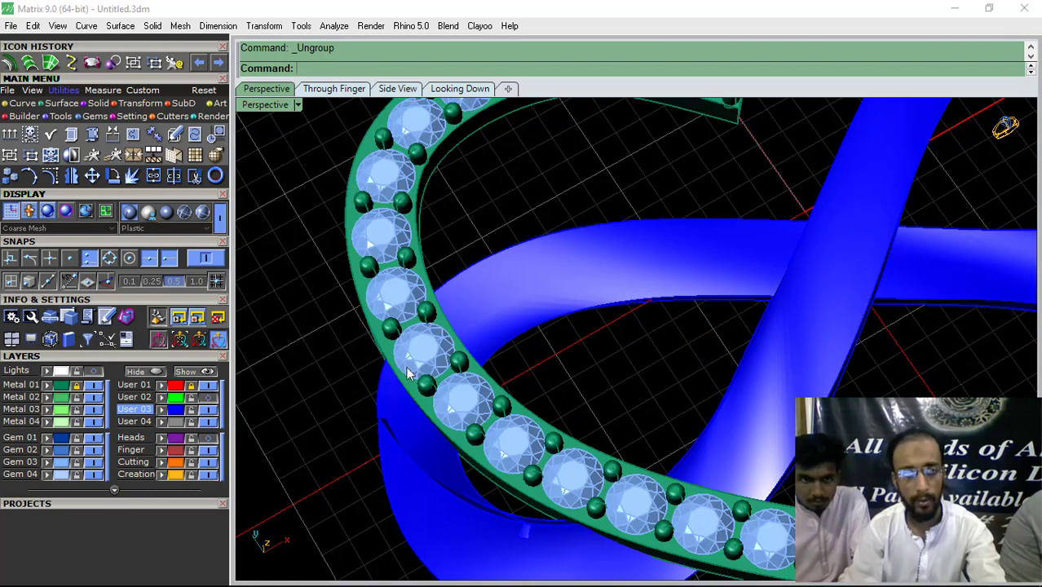
{"action": "left_click", "coordinate": [94, 465]}
{"action": "left_click", "coordinate": [94, 465]}
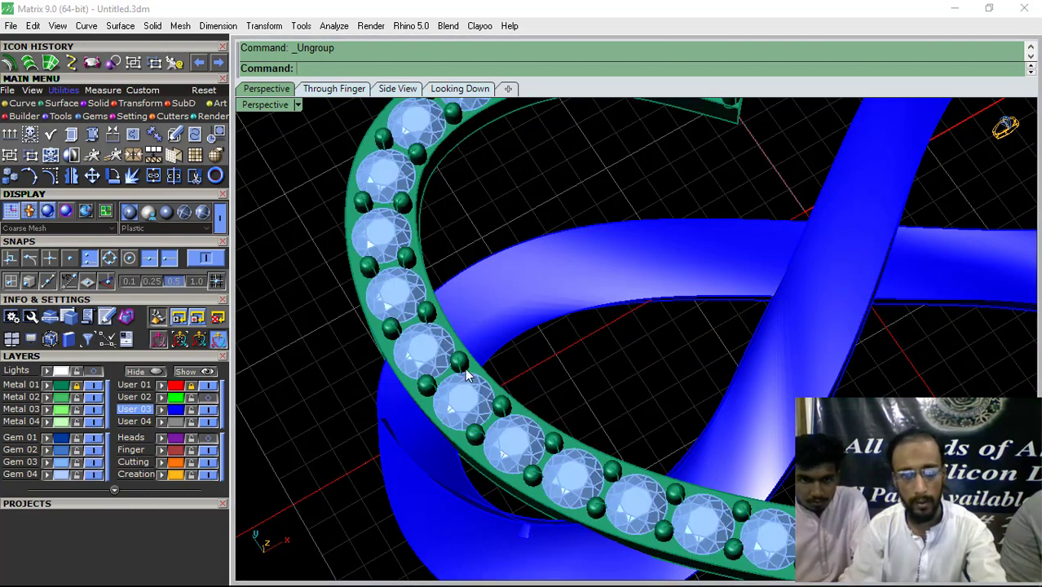
{"action": "left_click", "coordinate": [419, 358]}
{"action": "key", "text": "ctrl+shift+g"}
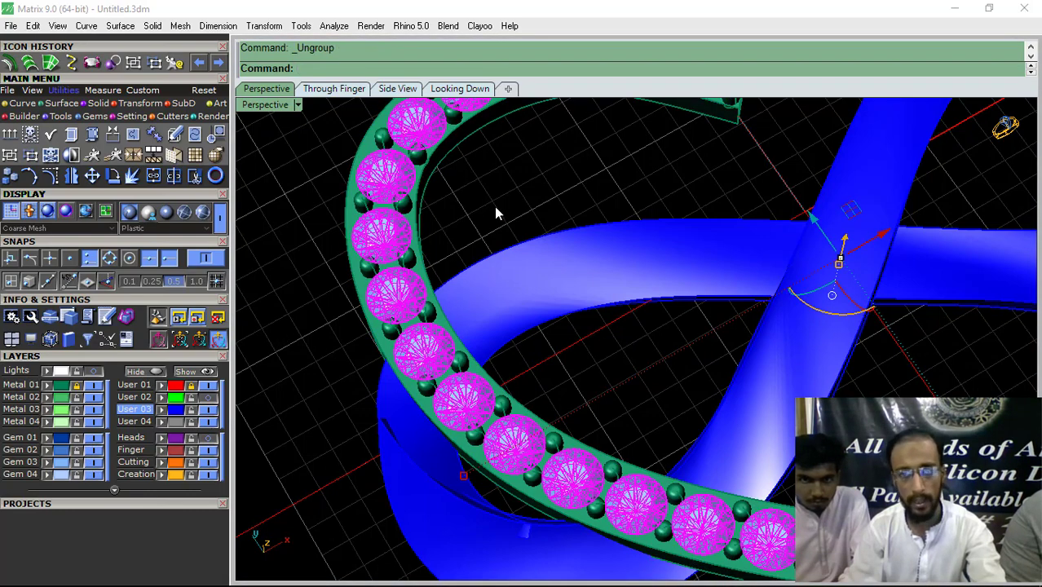
{"action": "key", "text": "Escape"}
- Move the single stone above the infinity band on the heart's left side to the Gem 04 layer
{"action": "left_click", "coordinate": [423, 352]}
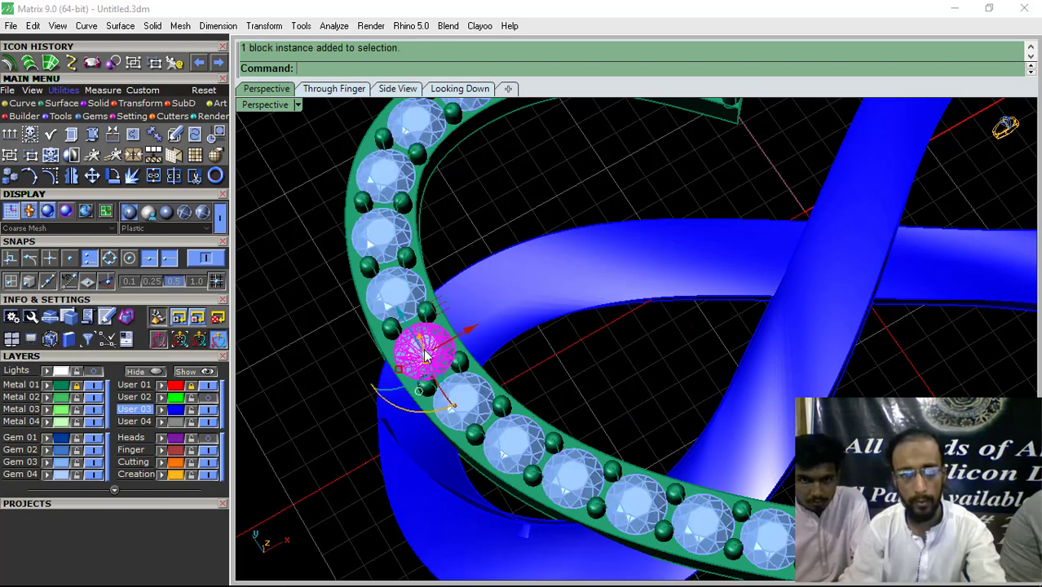
{"action": "scroll", "coordinate": [424, 357], "scroll_direction": "down", "scroll_amount": 7}
{"action": "right_click_drag", "start_coordinate": [772, 310], "coordinate": [678, 351]}
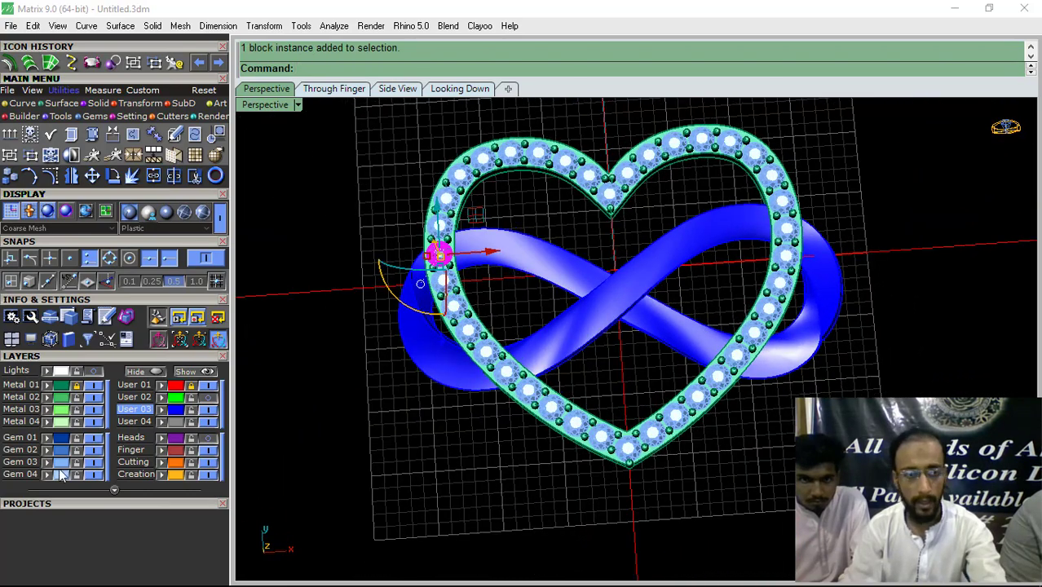
{"action": "left_click", "coordinate": [45, 476]}
{"action": "key", "text": "Escape"}
{"action": "right_click_drag", "start_coordinate": [532, 351], "coordinate": [472, 391], "text": "shift"}
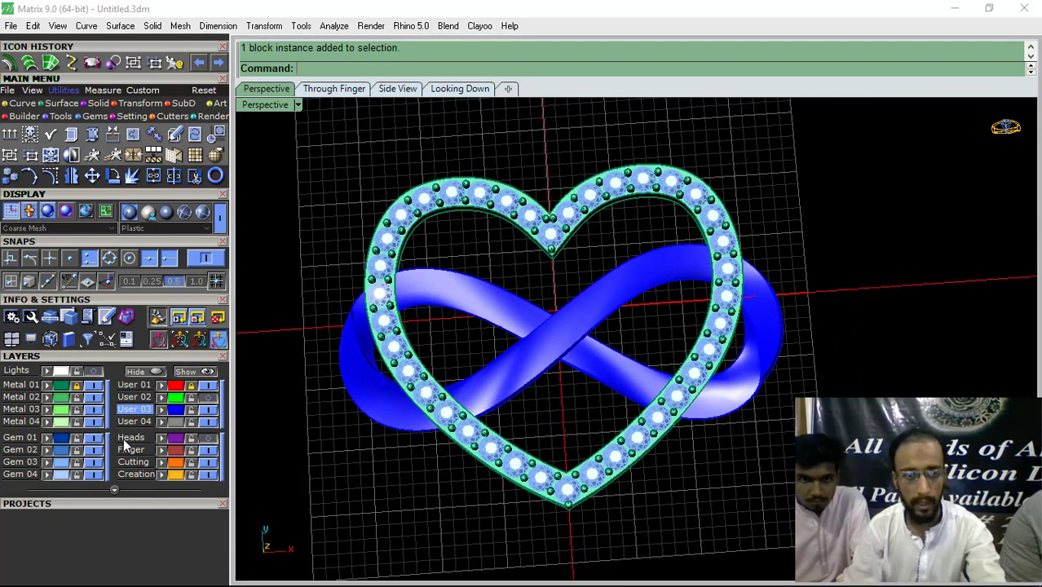
- Ungroup the row of stones on the heart's right half
{"action": "left_click", "coordinate": [96, 465]}
{"action": "scroll", "coordinate": [729, 291], "scroll_direction": "up", "scroll_amount": 5}
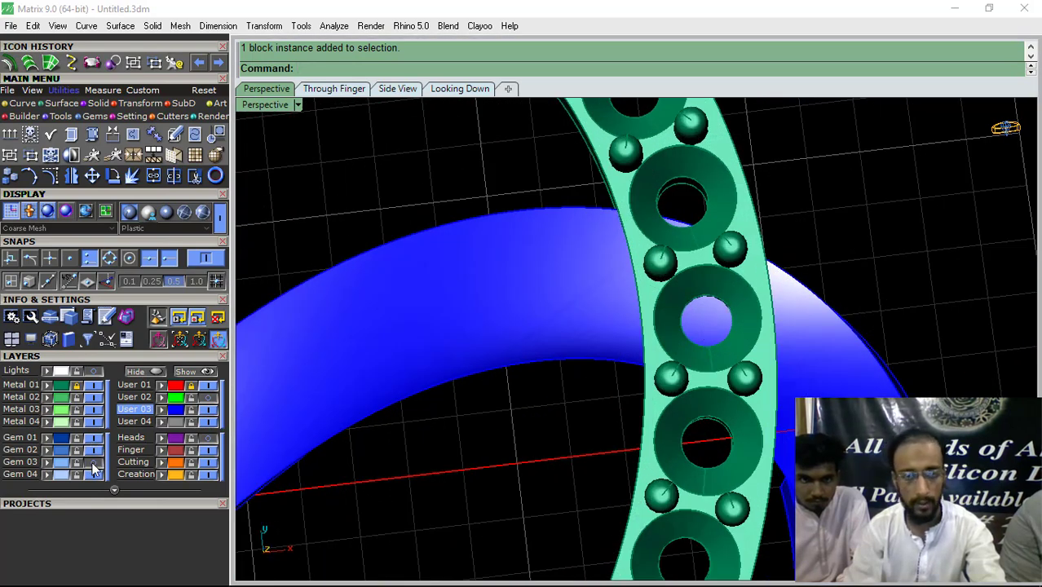
{"action": "left_click", "coordinate": [94, 464]}
{"action": "left_click", "coordinate": [716, 332]}
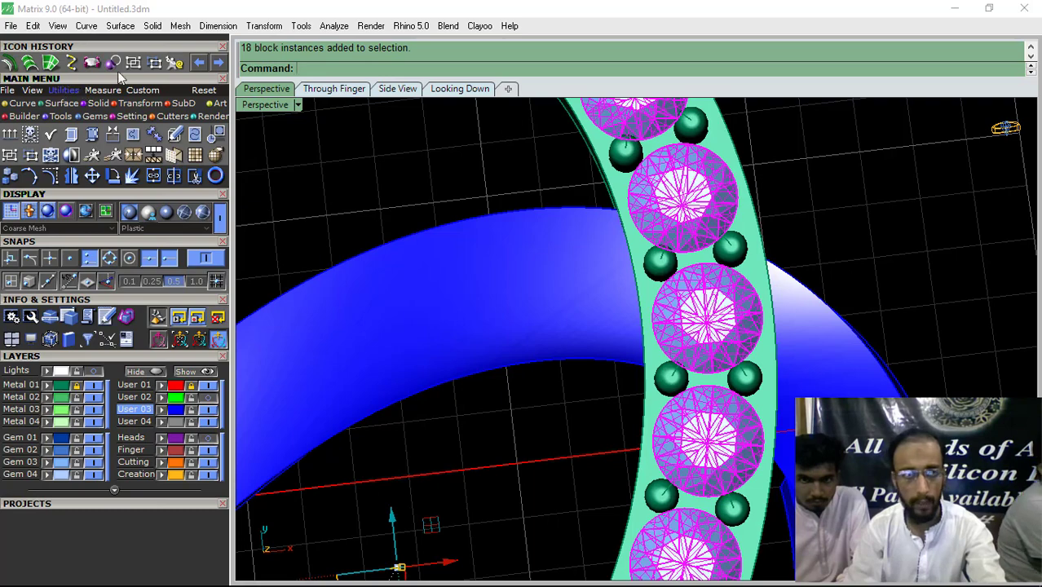
{"action": "left_click", "coordinate": [157, 66]}
{"action": "left_click", "coordinate": [375, 194]}
- Move the stone above the band on the heart's right side to the Gem 04 layer and hide Gem 03
{"action": "left_click", "coordinate": [766, 313]}
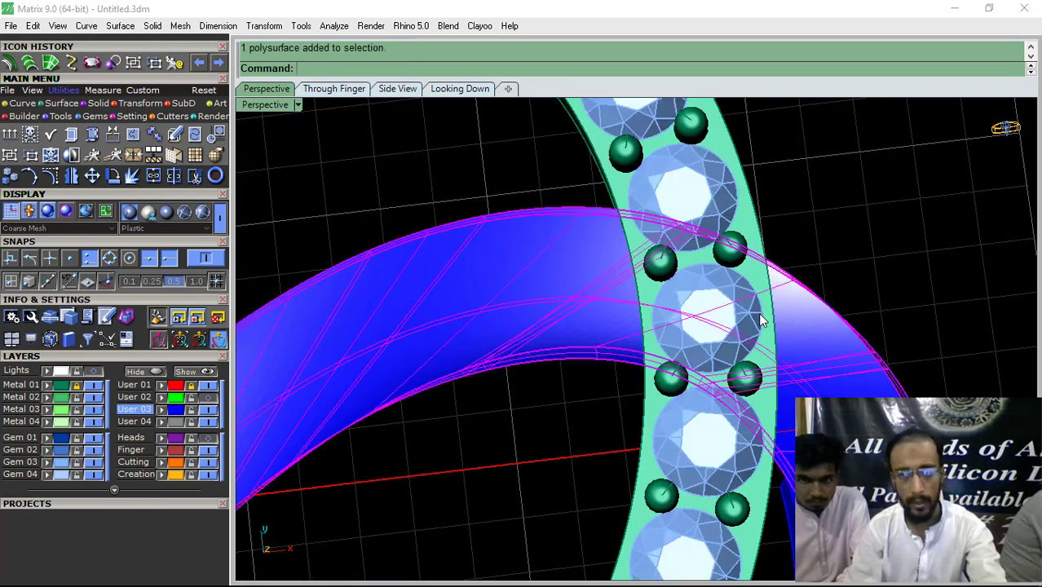
{"action": "left_click", "coordinate": [701, 322]}
{"action": "left_click", "coordinate": [47, 476]}
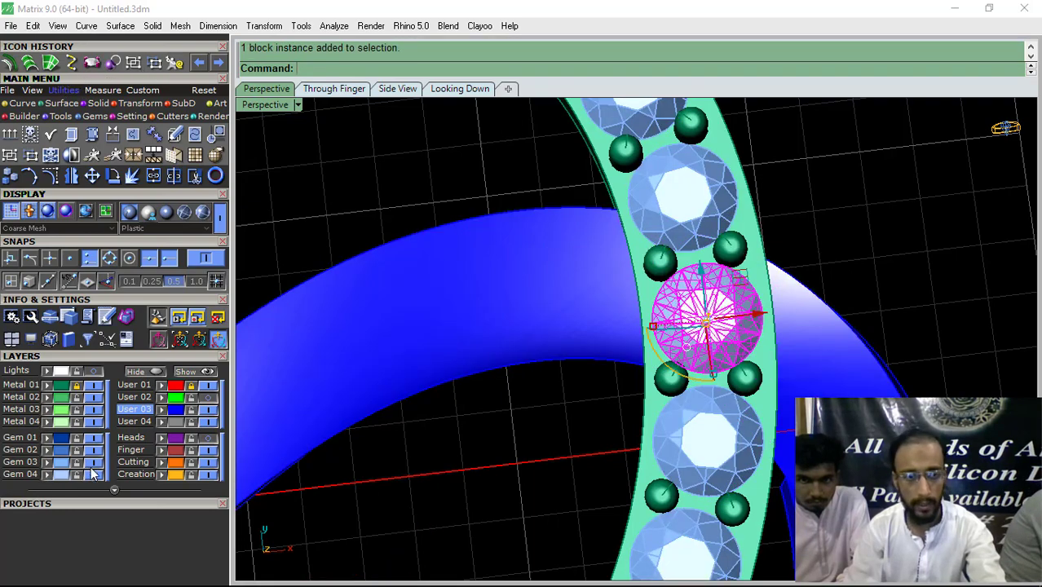
{"action": "left_click", "coordinate": [94, 463]}
{"action": "scroll", "coordinate": [546, 335], "scroll_direction": "down", "scroll_amount": 6}
{"action": "left_click", "coordinate": [749, 265]}
{"action": "scroll", "coordinate": [750, 268], "scroll_direction": "down", "scroll_amount": 6}
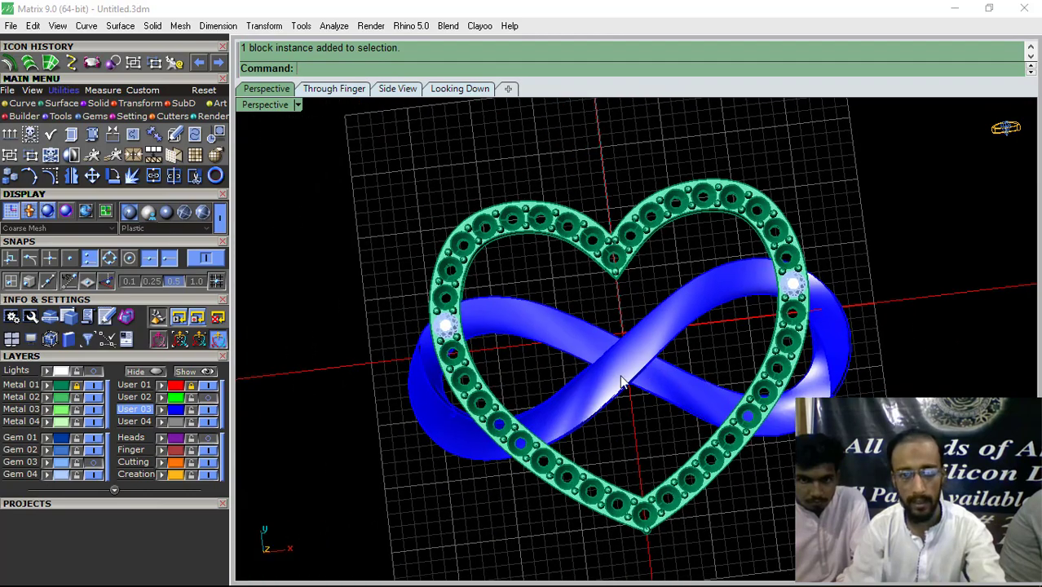
- Create gem cutters on the two Gem 04 stones over the band, using a style from the Cutters category
{"action": "scroll", "coordinate": [444, 334], "scroll_direction": "up", "scroll_amount": 6}
{"action": "left_click", "coordinate": [426, 323]}
{"action": "scroll", "coordinate": [365, 336], "scroll_direction": "down", "scroll_amount": 6}
{"action": "scroll", "coordinate": [772, 324], "scroll_direction": "up", "scroll_amount": 2}
{"action": "scroll", "coordinate": [773, 323], "scroll_direction": "up", "scroll_amount": 5}
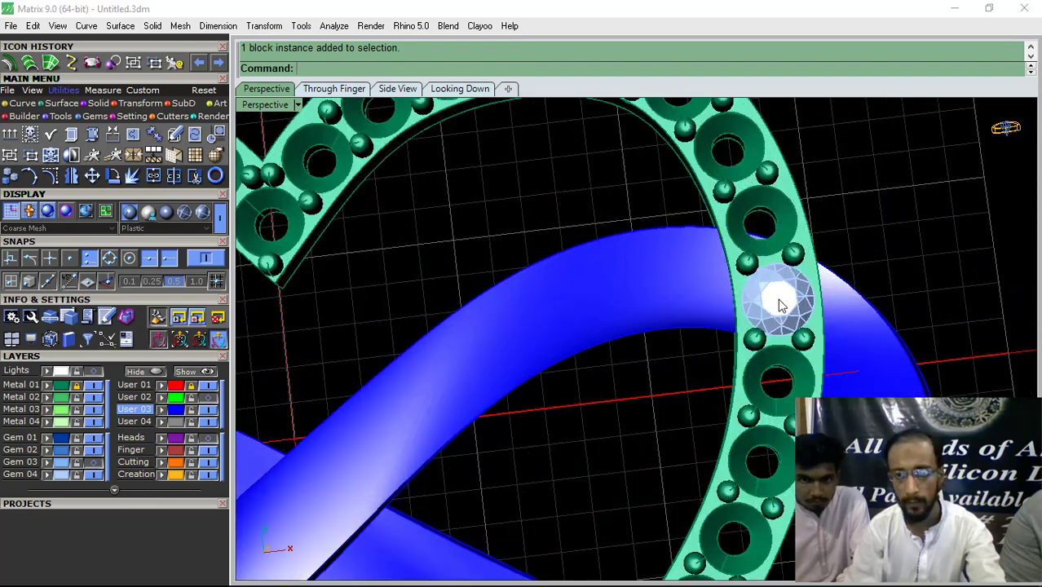
{"action": "left_click", "coordinate": [779, 303], "text": "shift"}
{"action": "scroll", "coordinate": [783, 304], "scroll_direction": "down", "scroll_amount": 7}
{"action": "right_click_drag", "start_coordinate": [685, 387], "coordinate": [718, 313]}
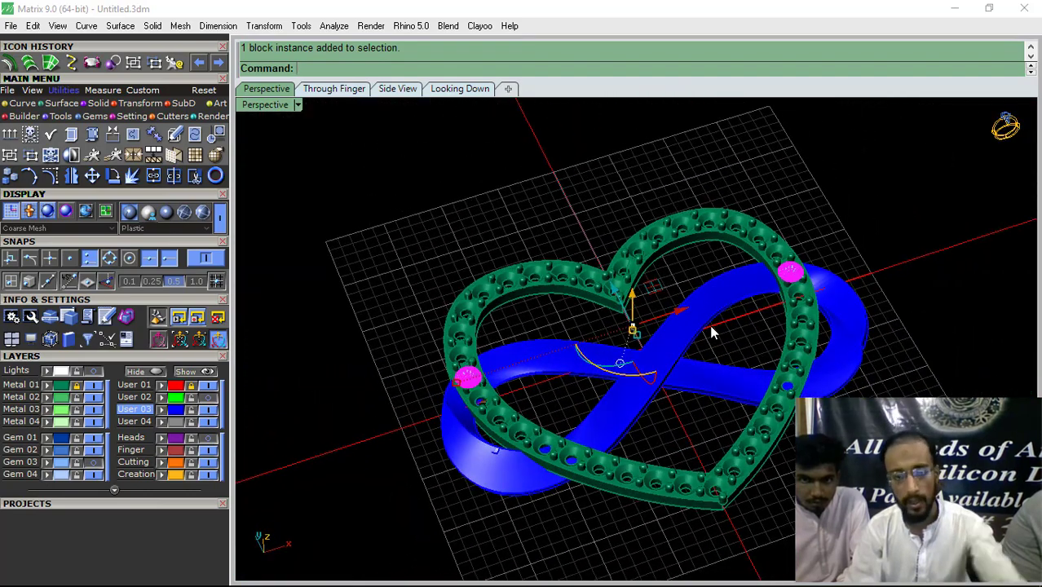
{"action": "key", "text": "F6"}
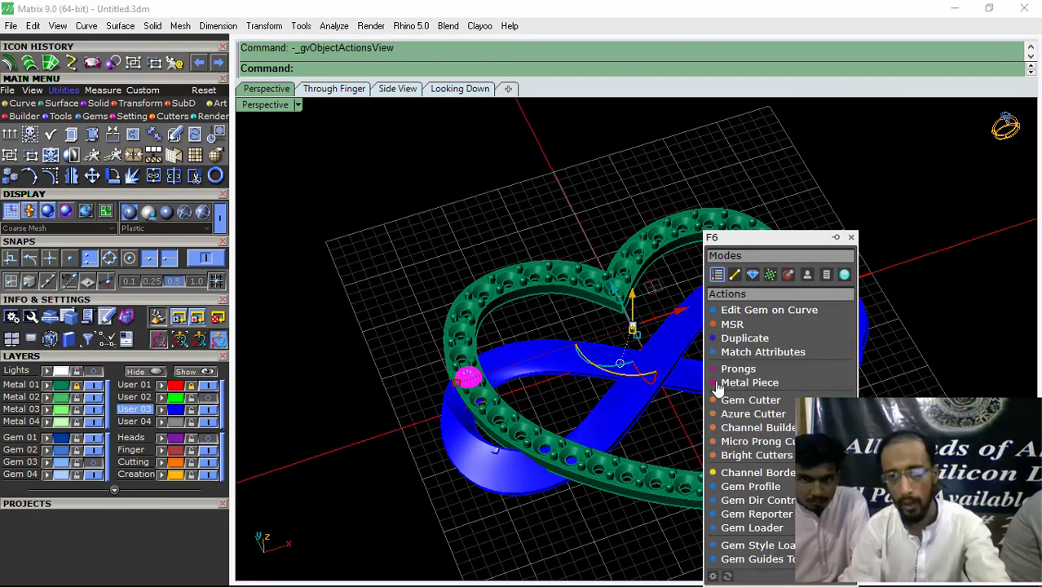
{"action": "left_click", "coordinate": [734, 400]}
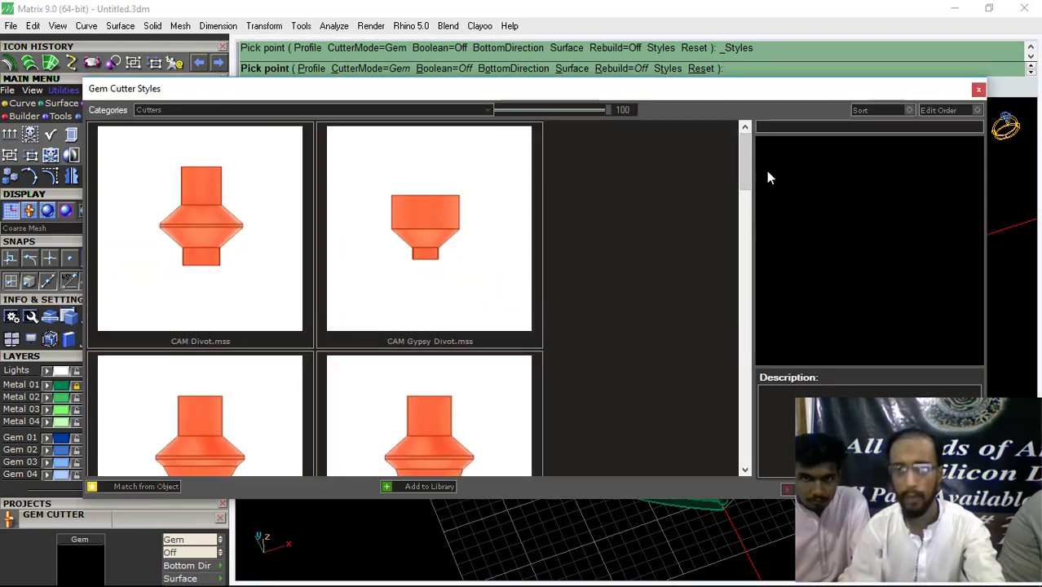
{"action": "left_click_drag", "start_coordinate": [743, 163], "coordinate": [759, 393]}
{"action": "left_click", "coordinate": [217, 225]}
{"action": "left_click", "coordinate": [823, 490]}
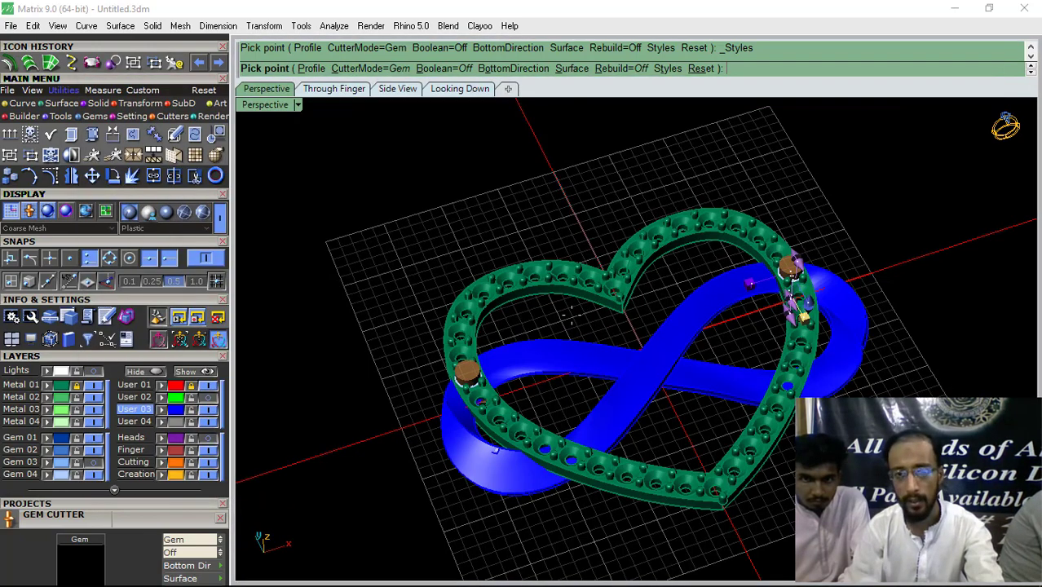
{"action": "right_click_drag", "start_coordinate": [568, 326], "coordinate": [489, 426]}
{"action": "scroll", "coordinate": [575, 353], "scroll_direction": "up", "scroll_amount": 5}
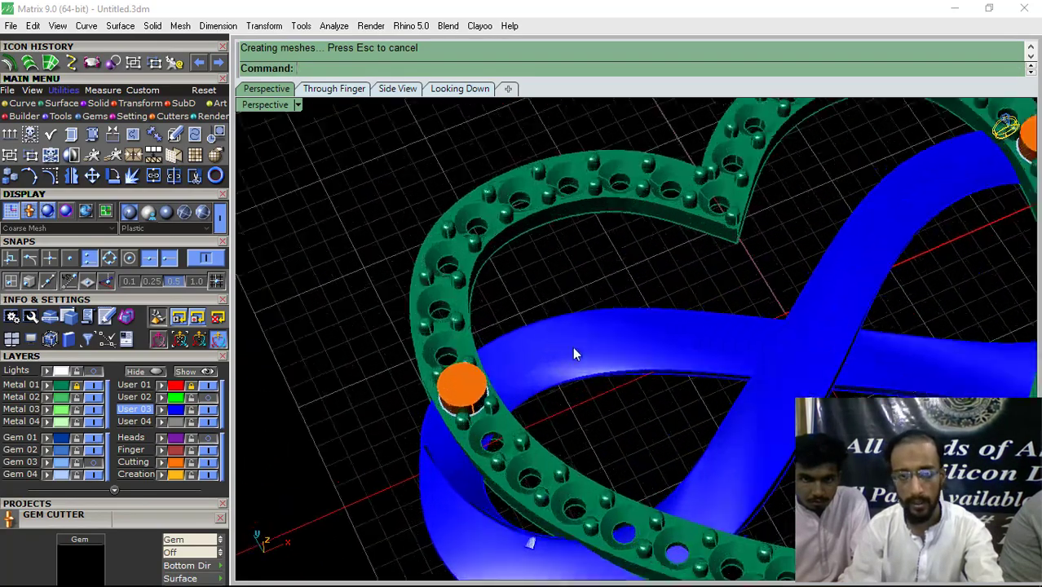
- Subtract the two gem cutters from the infinity band solid with a Boolean difference, deleting the cutters
{"action": "left_click", "coordinate": [672, 308]}
{"action": "left_click_drag", "start_coordinate": [712, 438], "coordinate": [710, 437]}
{"action": "scroll", "coordinate": [669, 408], "scroll_direction": "down", "scroll_amount": 5}
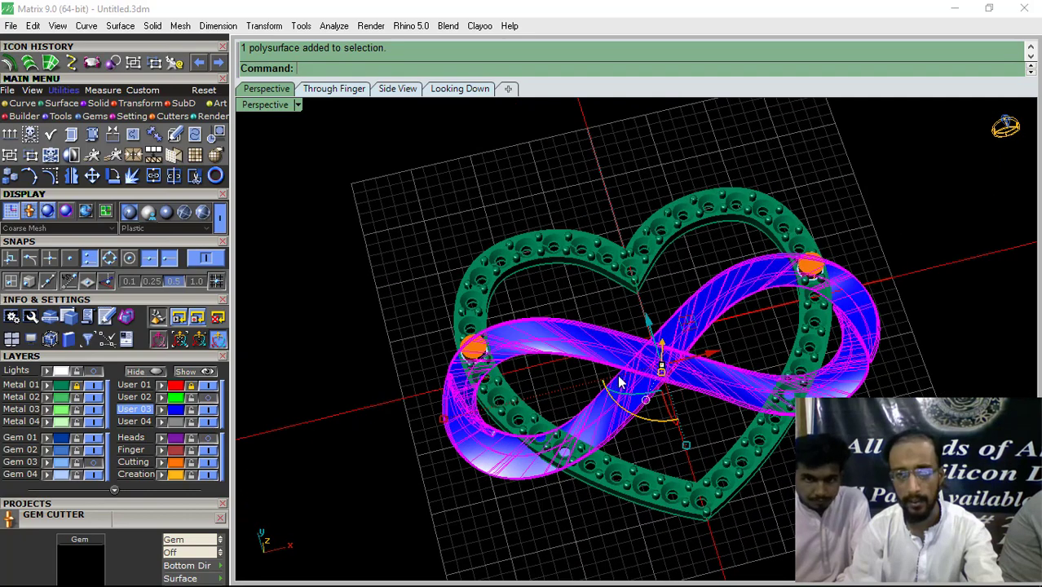
{"action": "left_click", "coordinate": [99, 104]}
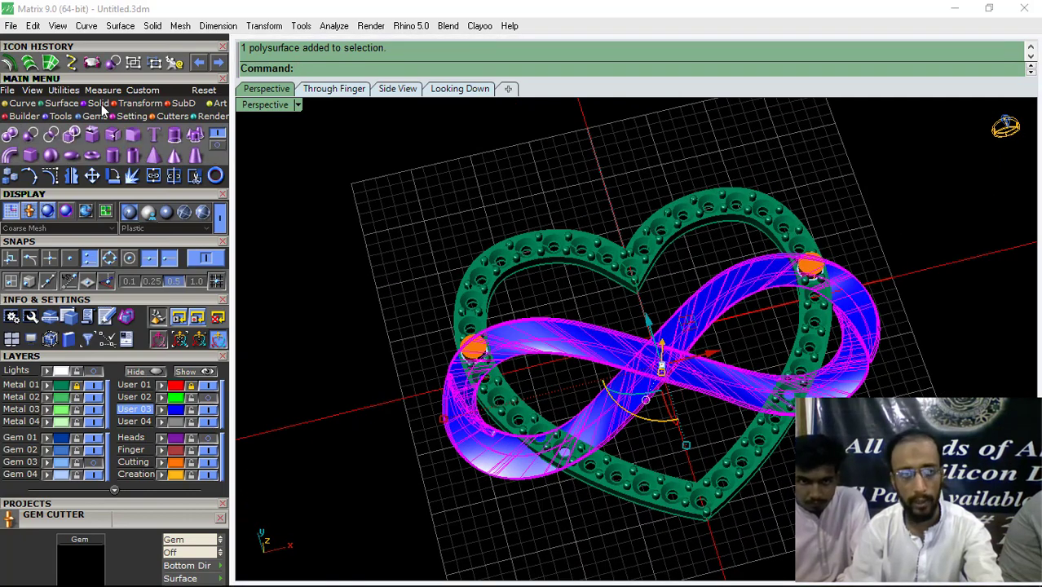
{"action": "left_click", "coordinate": [34, 137]}
{"action": "scroll", "coordinate": [470, 349], "scroll_direction": "up", "scroll_amount": 5}
{"action": "left_click", "coordinate": [470, 349]}
{"action": "scroll", "coordinate": [470, 349], "scroll_direction": "down", "scroll_amount": 5}
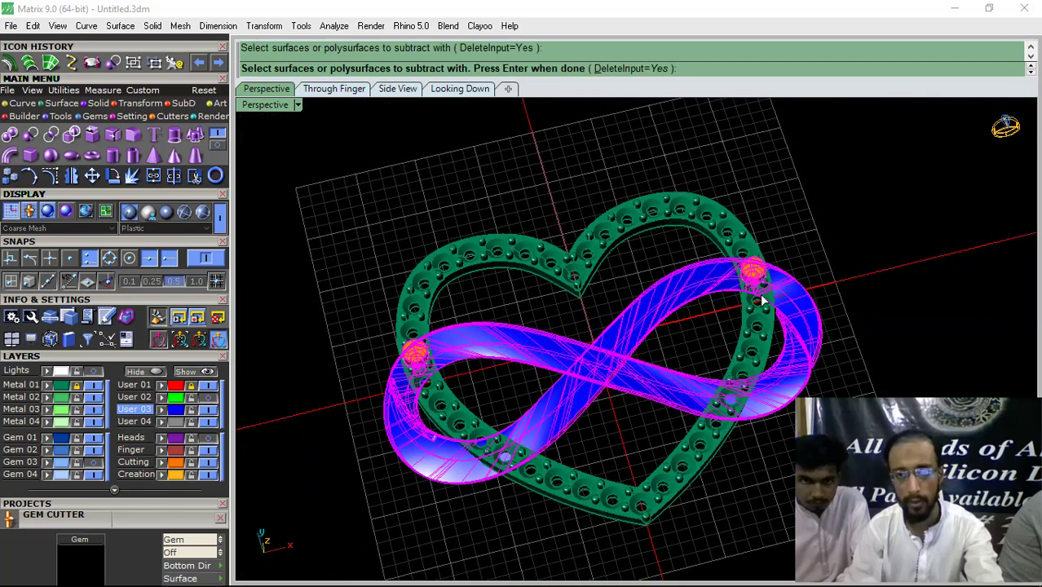
{"action": "scroll", "coordinate": [750, 274], "scroll_direction": "up", "scroll_amount": 6}
{"action": "left_click", "coordinate": [750, 275]}
{"action": "scroll", "coordinate": [751, 275], "scroll_direction": "down", "scroll_amount": 5}
{"action": "right_click_drag", "start_coordinate": [698, 367], "coordinate": [692, 314]}
{"action": "right_click", "coordinate": [692, 311]}
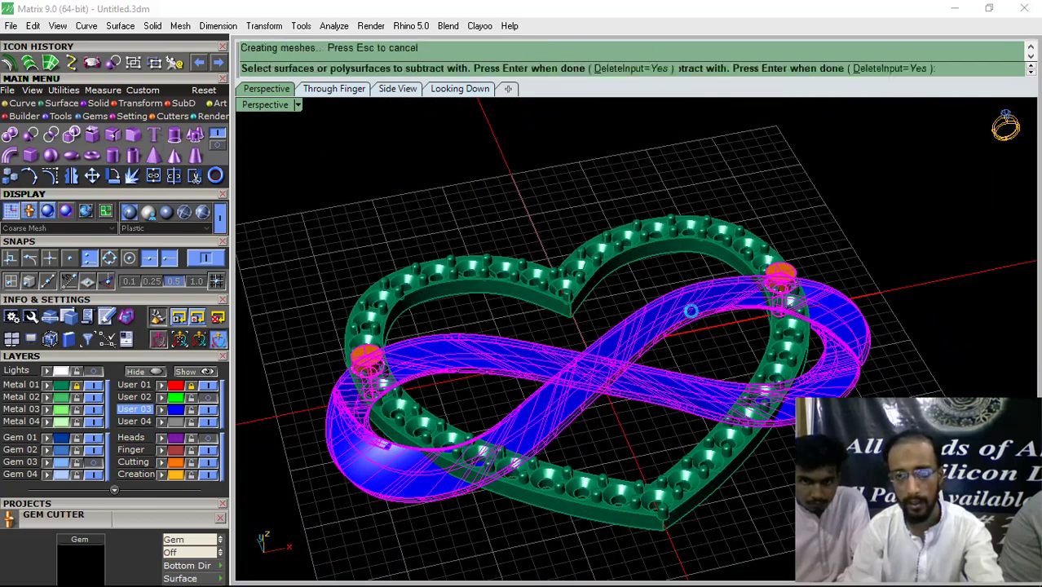
{"action": "key", "text": "Return"}
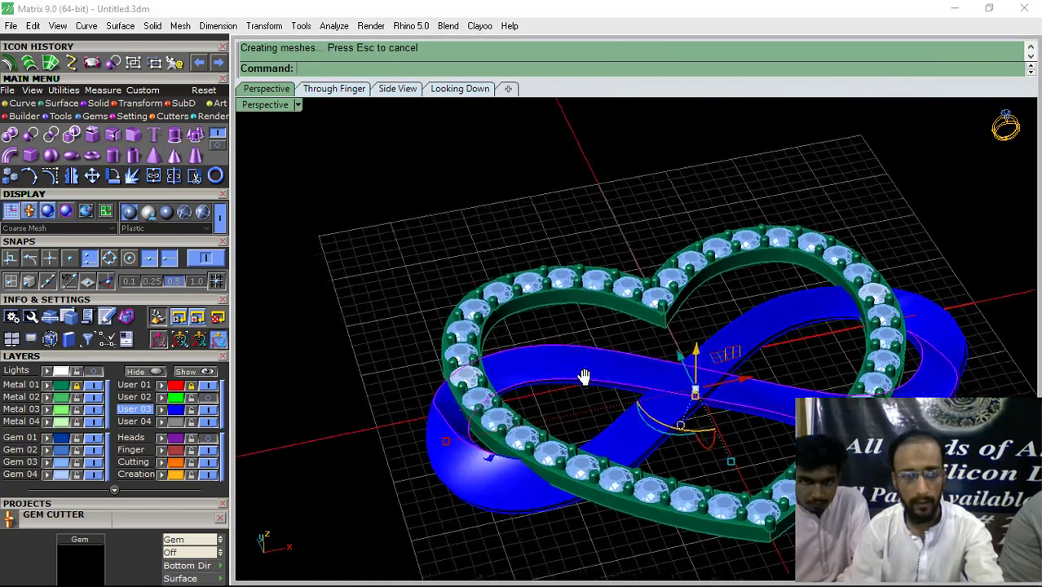
- Hide the Gem 03 stones and examine the holes cut through the band beneath the heart's two side seats
{"action": "left_click", "coordinate": [93, 467]}
{"action": "right_click_drag", "start_coordinate": [494, 365], "coordinate": [509, 434]}
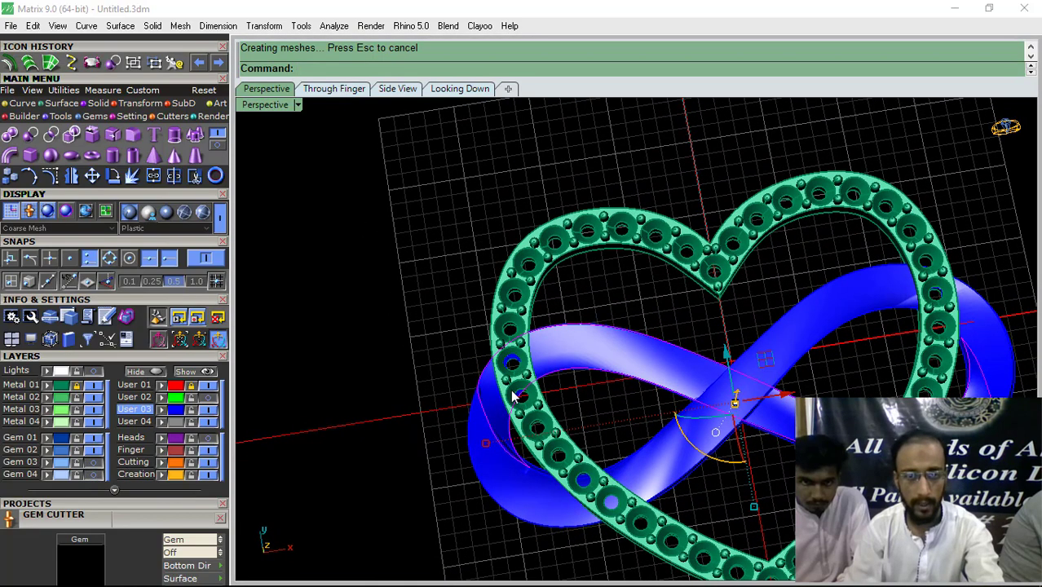
{"action": "scroll", "coordinate": [528, 364], "scroll_direction": "up", "scroll_amount": 8}
{"action": "mouse_move", "coordinate": [532, 363]}
{"action": "right_mouse_down"}
{"action": "mouse_move", "coordinate": [538, 396]}
{"action": "mouse_move", "coordinate": [528, 363]}
{"action": "right_mouse_up"}
{"action": "scroll", "coordinate": [498, 352], "scroll_direction": "down", "scroll_amount": 4}
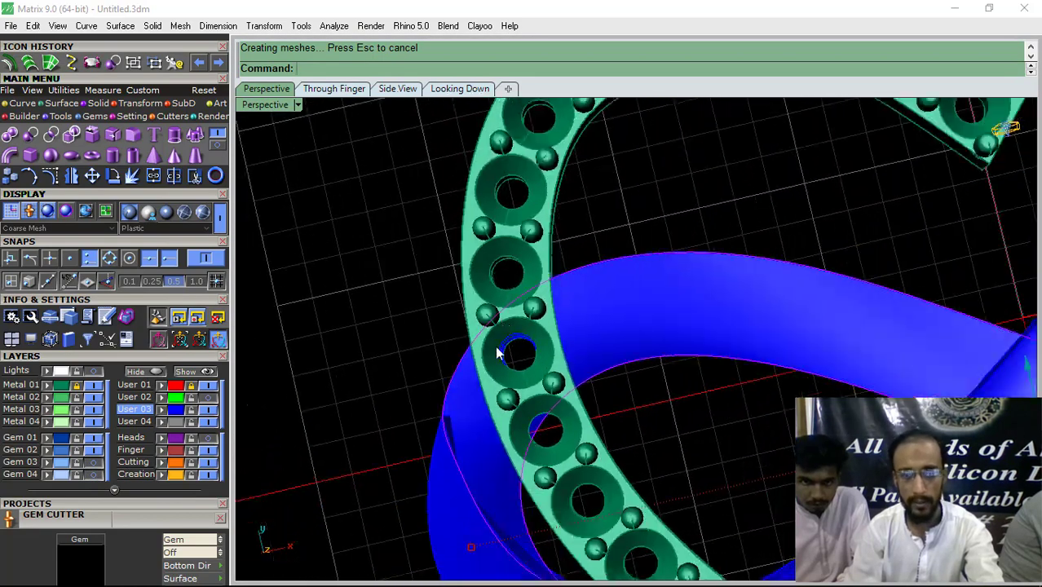
{"action": "scroll", "coordinate": [530, 339], "scroll_direction": "down", "scroll_amount": 5}
{"action": "scroll", "coordinate": [783, 295], "scroll_direction": "up", "scroll_amount": 6}
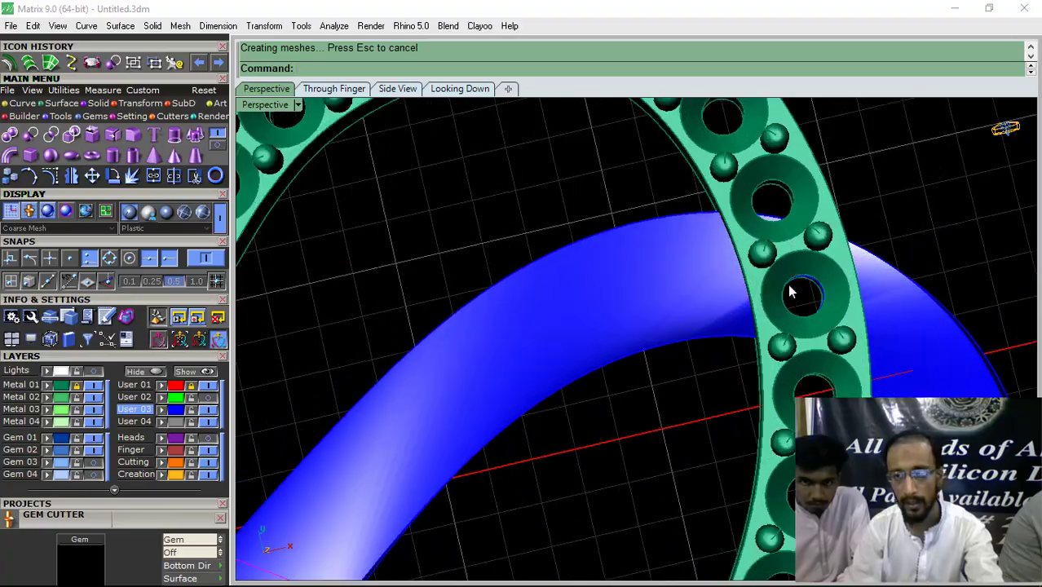
{"action": "scroll", "coordinate": [613, 287], "scroll_direction": "down", "scroll_amount": 6}
{"action": "right_click_drag", "start_coordinate": [675, 491], "coordinate": [639, 430]}
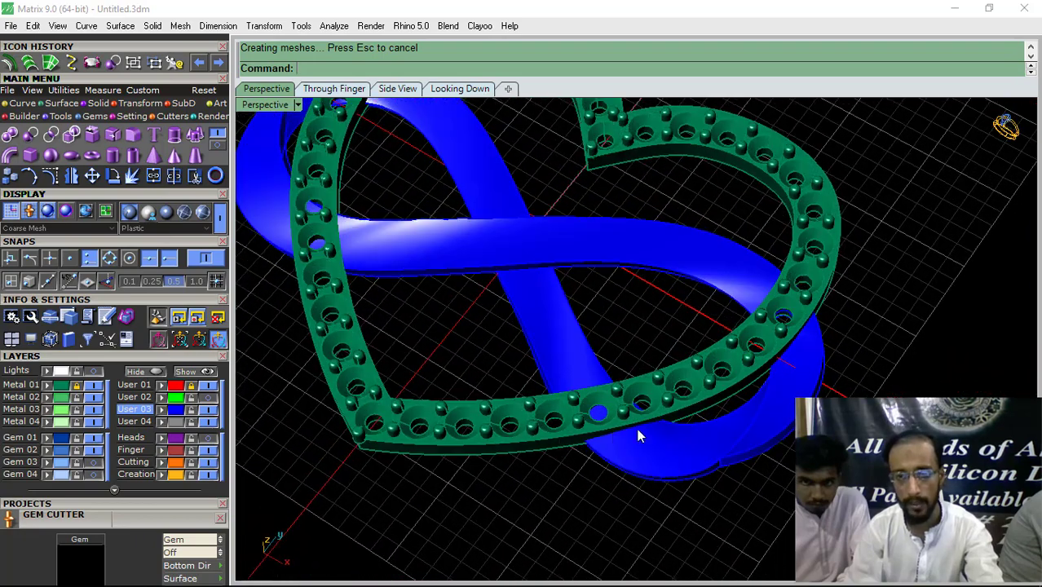
- Create a gem cutter on the stone above the band near the heart's lower point, and select the band beneath it
{"action": "scroll", "coordinate": [640, 420], "scroll_direction": "up", "scroll_amount": 3}
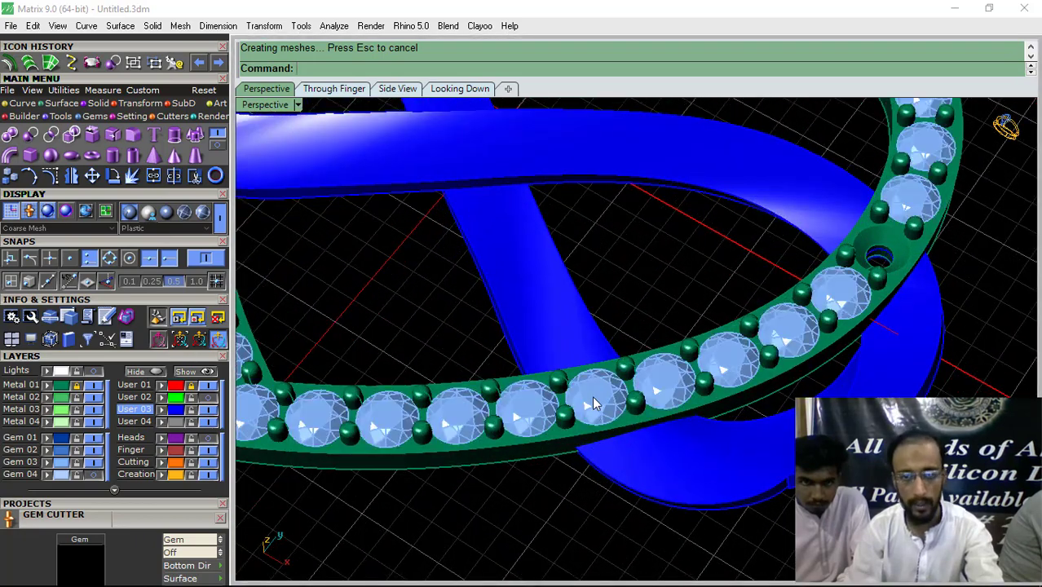
{"action": "left_click", "coordinate": [82, 359]}
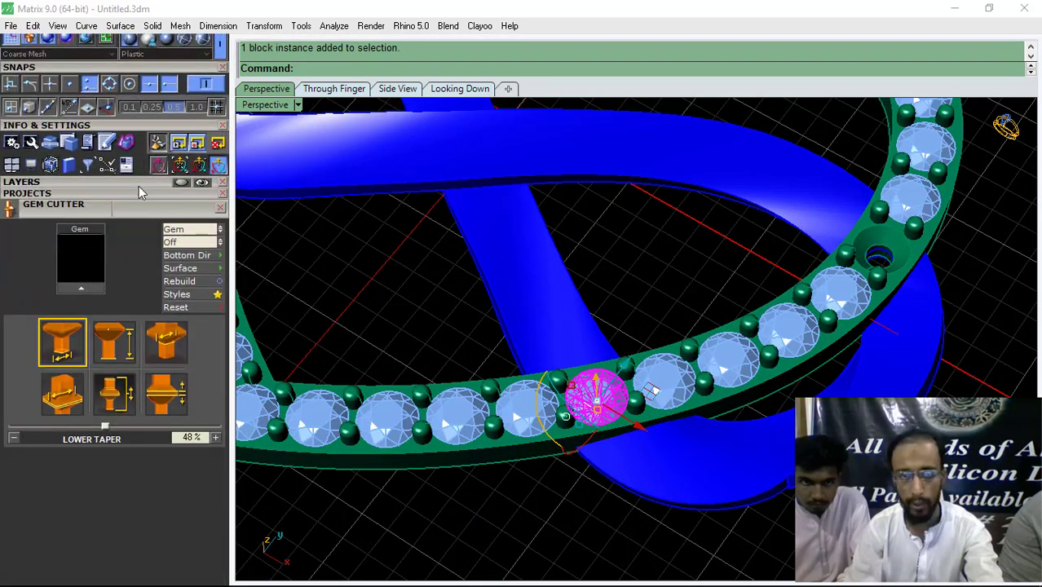
{"action": "left_click", "coordinate": [89, 290]}
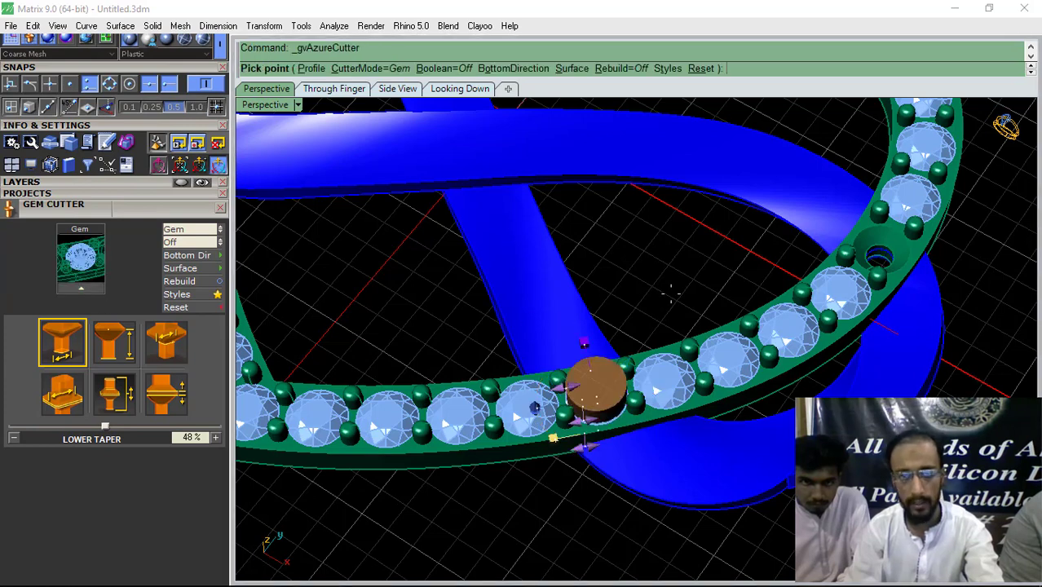
{"action": "key", "text": "Return"}
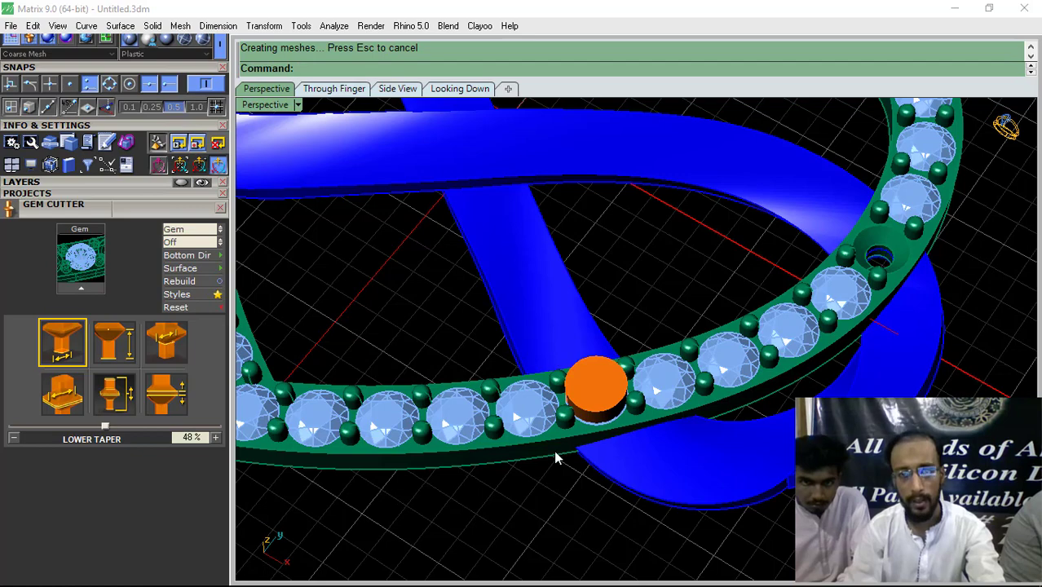
{"action": "left_click", "coordinate": [654, 461]}
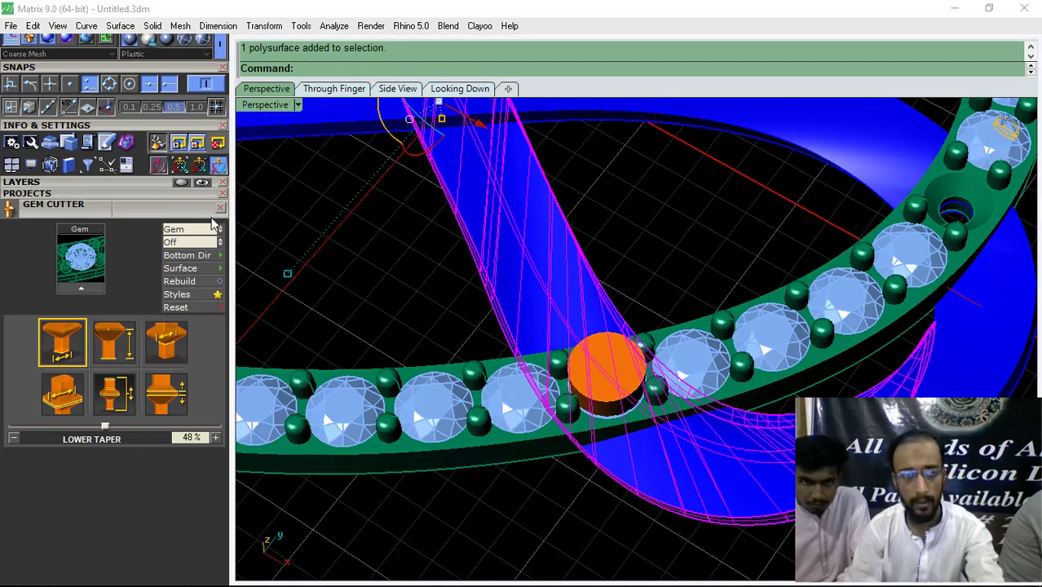
{"action": "left_click", "coordinate": [220, 207]}
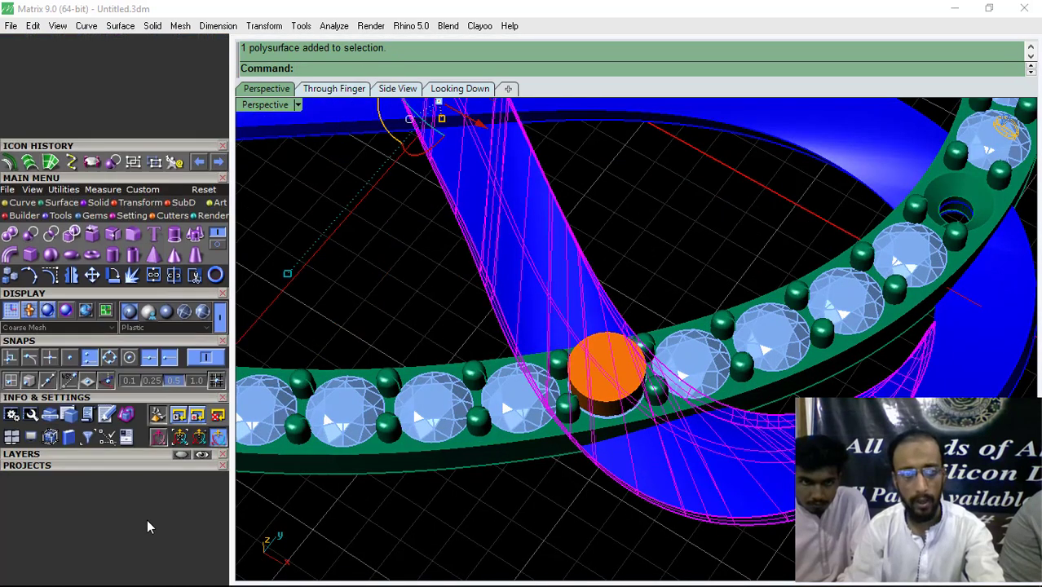
- Subtract the gem cutter from the selected infinity band with a Boolean difference
{"action": "left_click", "coordinate": [30, 236]}
{"action": "left_click", "coordinate": [620, 384]}
{"action": "key", "text": "Return"}
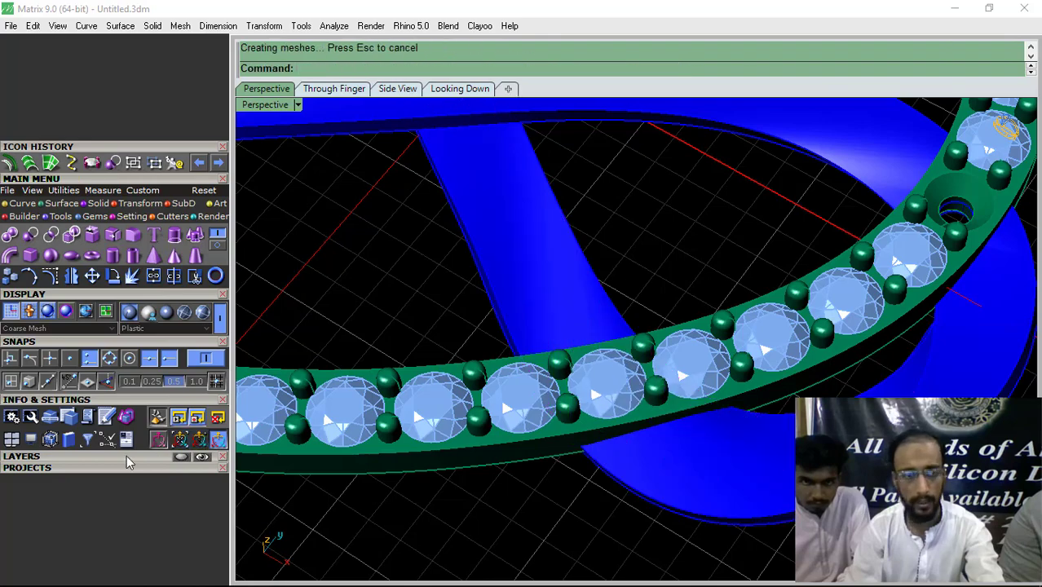
- Hide the Gem 03 stones and examine the holes across the whole heart and infinity from above
{"action": "left_click", "coordinate": [127, 457]}
{"action": "left_click", "coordinate": [93, 564]}
{"action": "right_click_drag", "start_coordinate": [477, 394], "coordinate": [637, 455]}
{"action": "scroll", "coordinate": [718, 373], "scroll_direction": "down", "scroll_amount": 8}
{"action": "right_click_drag", "start_coordinate": [587, 407], "coordinate": [681, 352], "text": "shift"}
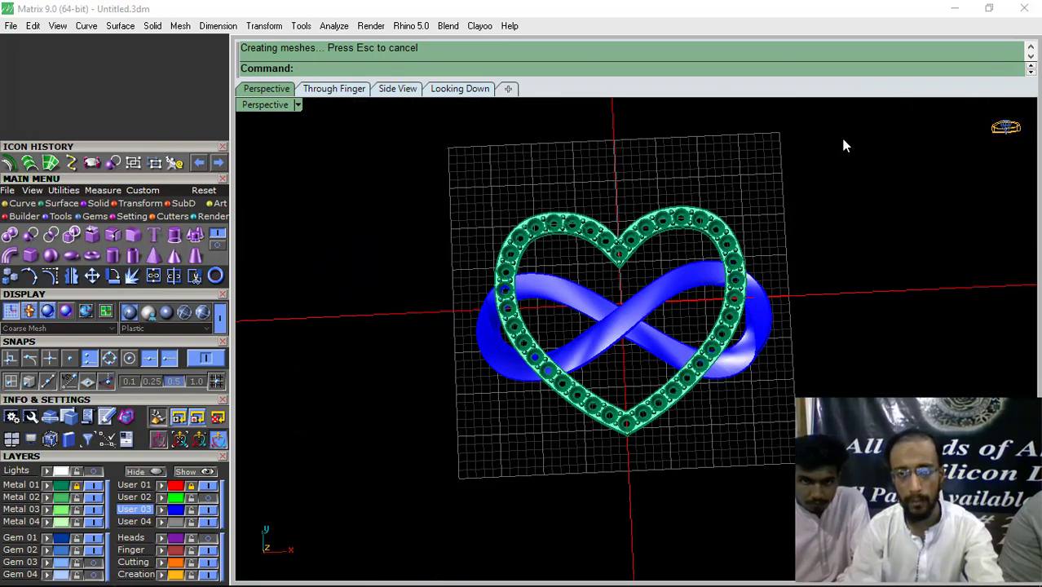
- Unlock the Metal 01 layer, select all the heart and infinity parts and group them together
{"action": "left_click_drag", "start_coordinate": [398, 519], "coordinate": [398, 518]}
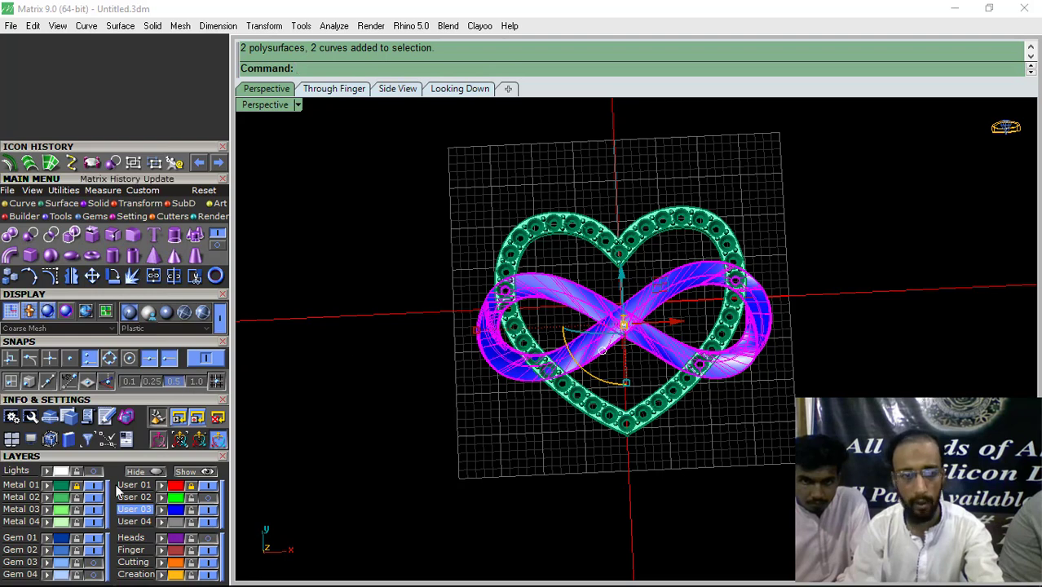
{"action": "left_click", "coordinate": [70, 194]}
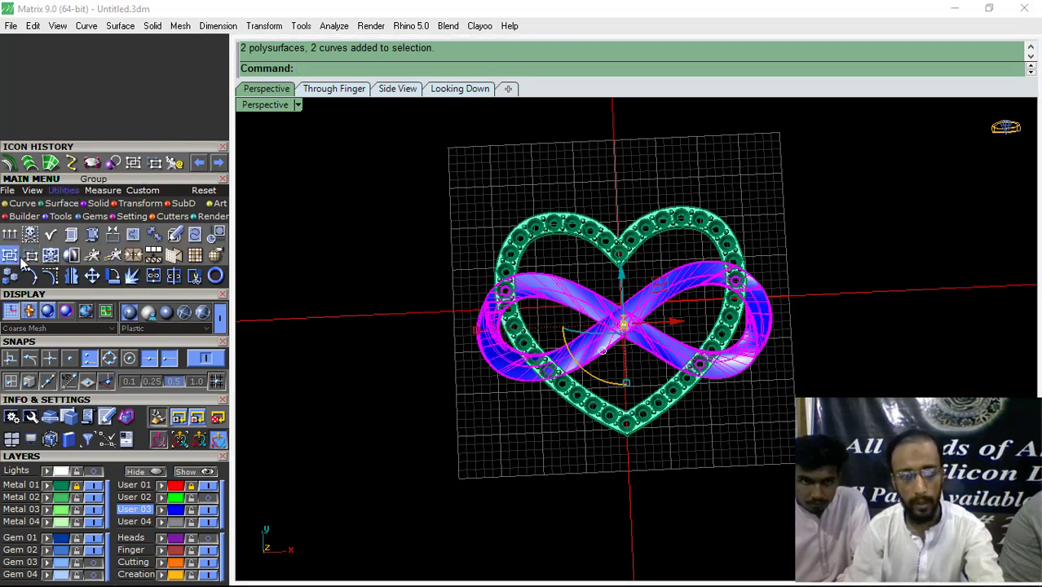
{"action": "left_click", "coordinate": [28, 258]}
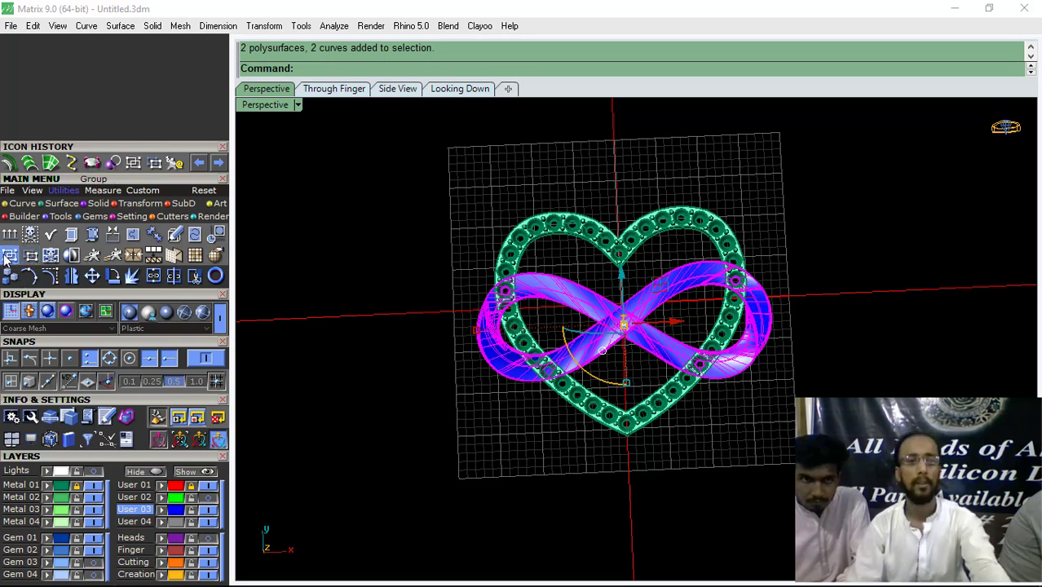
{"action": "left_click", "coordinate": [616, 339]}
{"action": "left_click", "coordinate": [694, 425]}
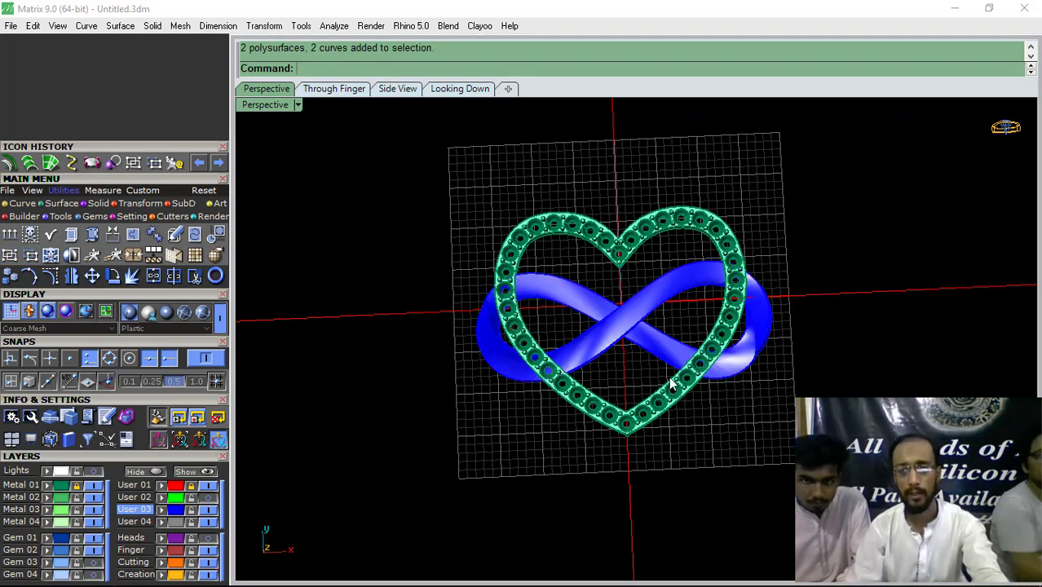
{"action": "left_click", "coordinate": [621, 327]}
{"action": "left_click", "coordinate": [614, 287]}
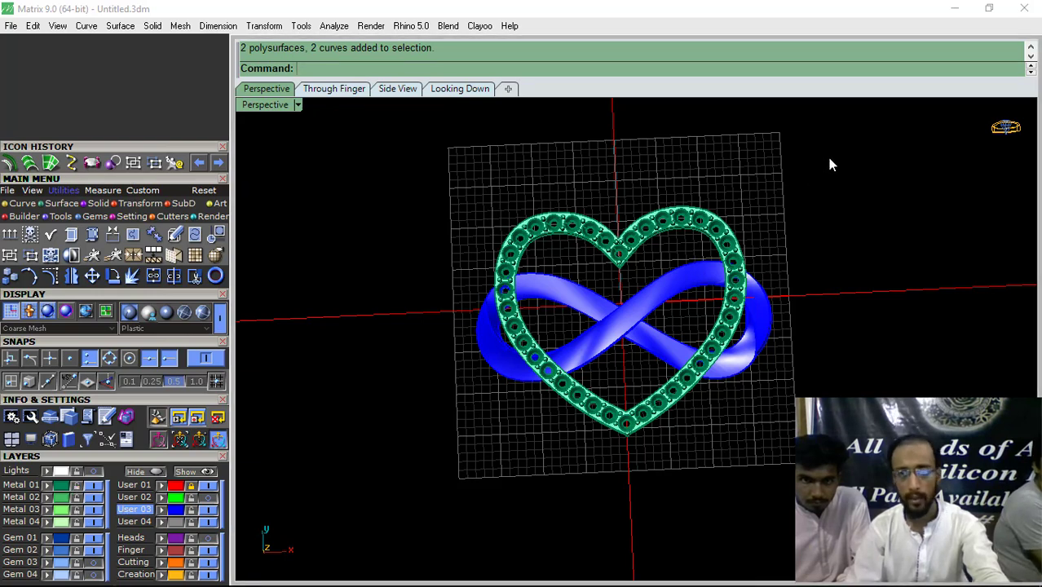
{"action": "left_click_drag", "start_coordinate": [322, 551], "coordinate": [318, 545]}
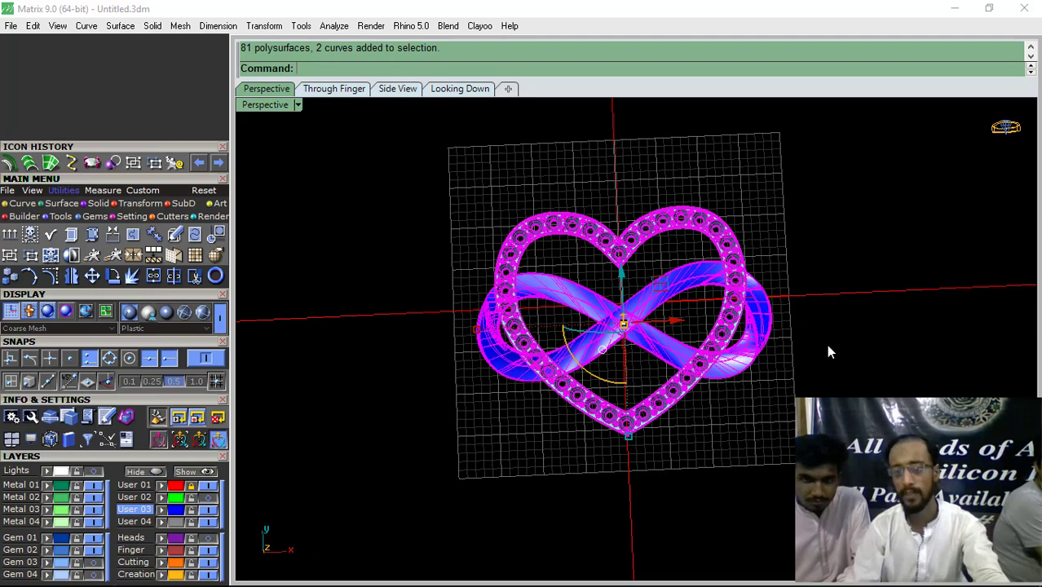
{"action": "key", "text": "ctrl+g"}
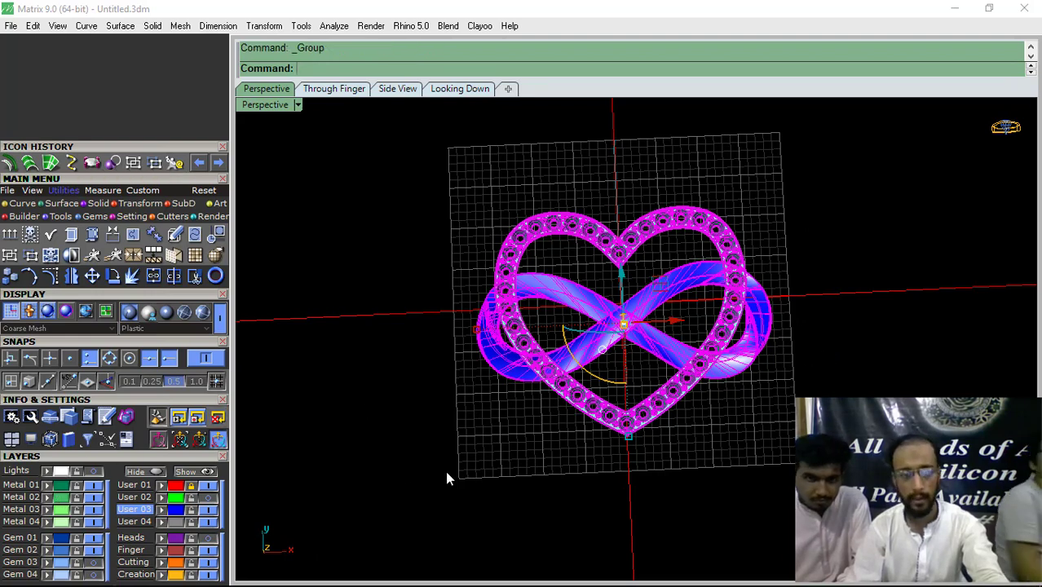
- Assign the grouped heart and infinity parts to the Metal 01 layer
{"action": "left_click", "coordinate": [445, 478]}
{"action": "left_click", "coordinate": [564, 410]}
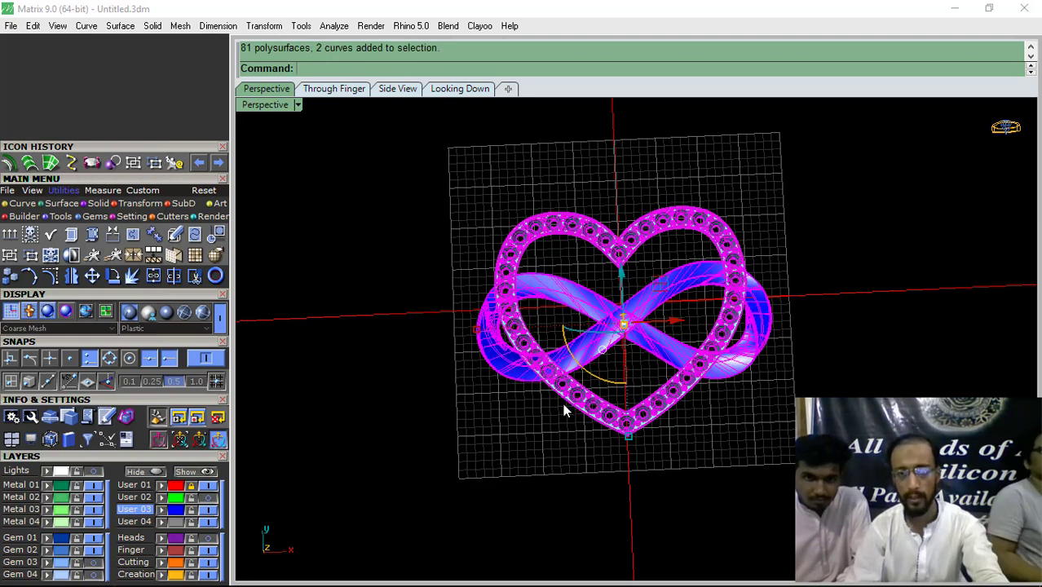
{"action": "left_click", "coordinate": [47, 486]}
{"action": "mouse_move", "coordinate": [661, 347]}
{"action": "right_mouse_down"}
{"action": "mouse_move", "coordinate": [677, 395]}
{"action": "mouse_move", "coordinate": [672, 326]}
{"action": "mouse_move", "coordinate": [677, 350]}
{"action": "right_mouse_up"}
- Show the Lights layer and lower the reference picture and its dimension beneath the heart and infinity
{"action": "left_click", "coordinate": [460, 89]}
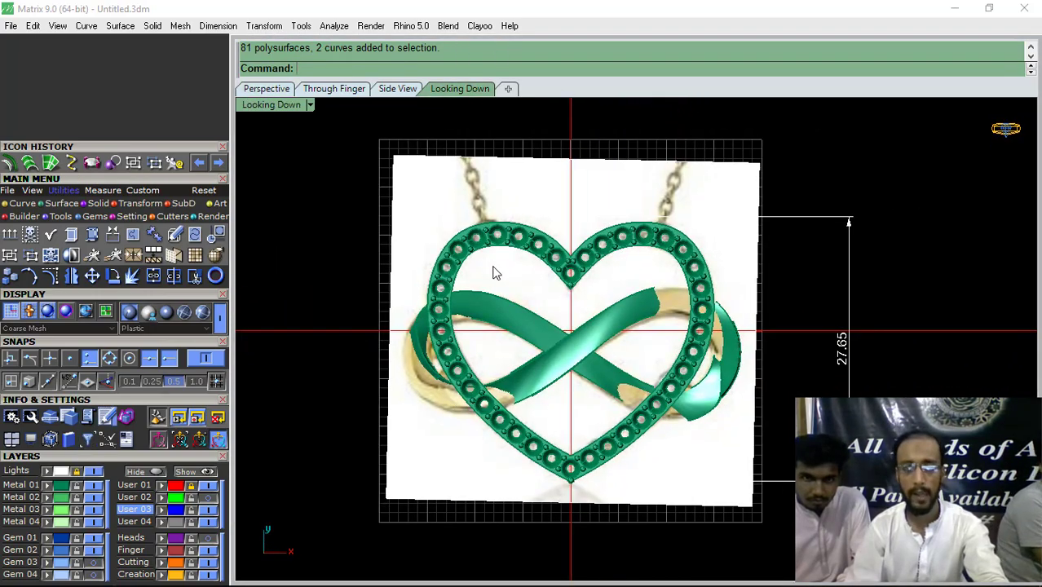
{"action": "left_click", "coordinate": [61, 475]}
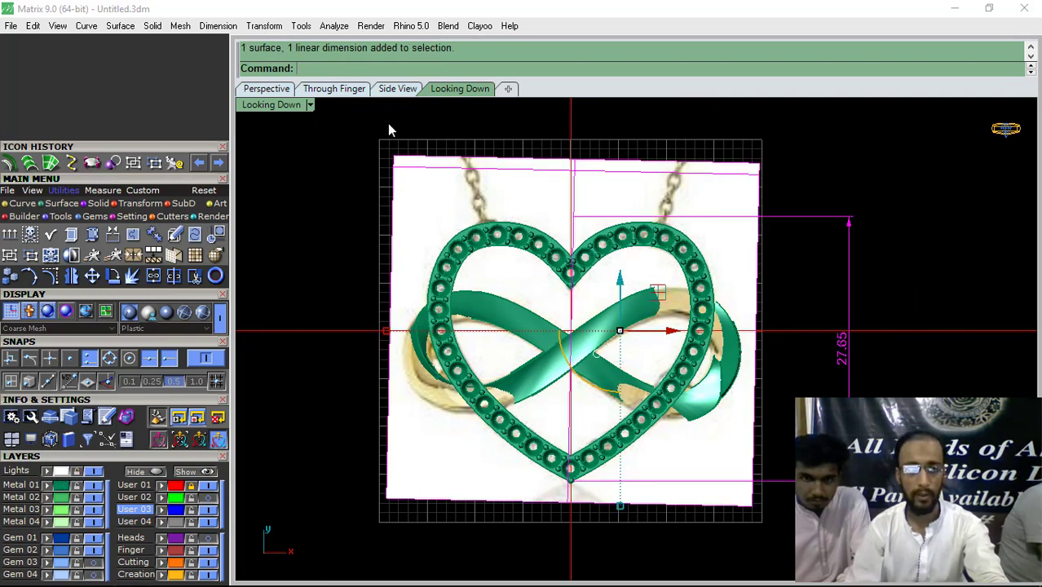
{"action": "left_click", "coordinate": [275, 92]}
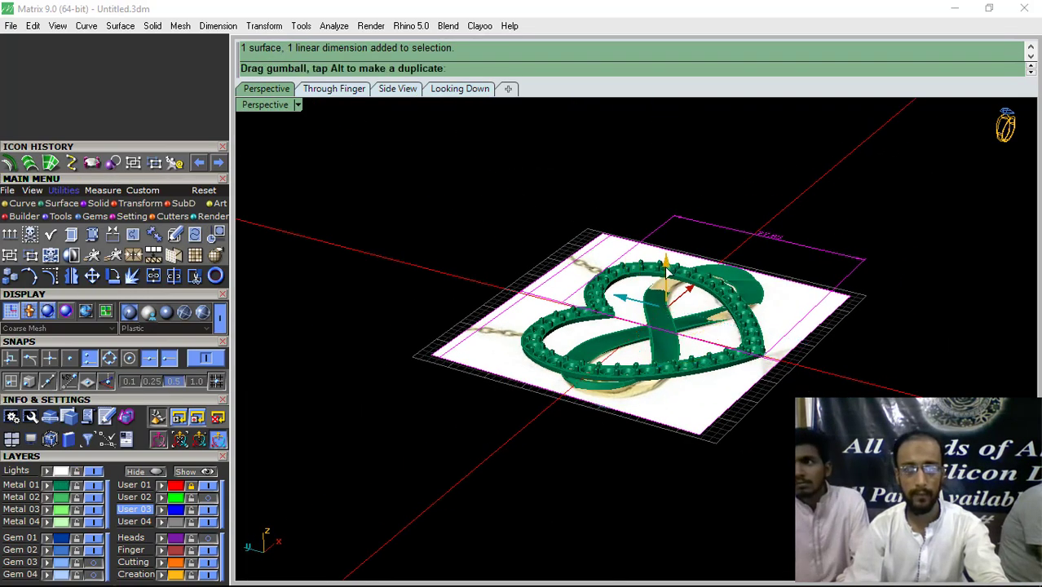
{"action": "left_click", "coordinate": [460, 89]}
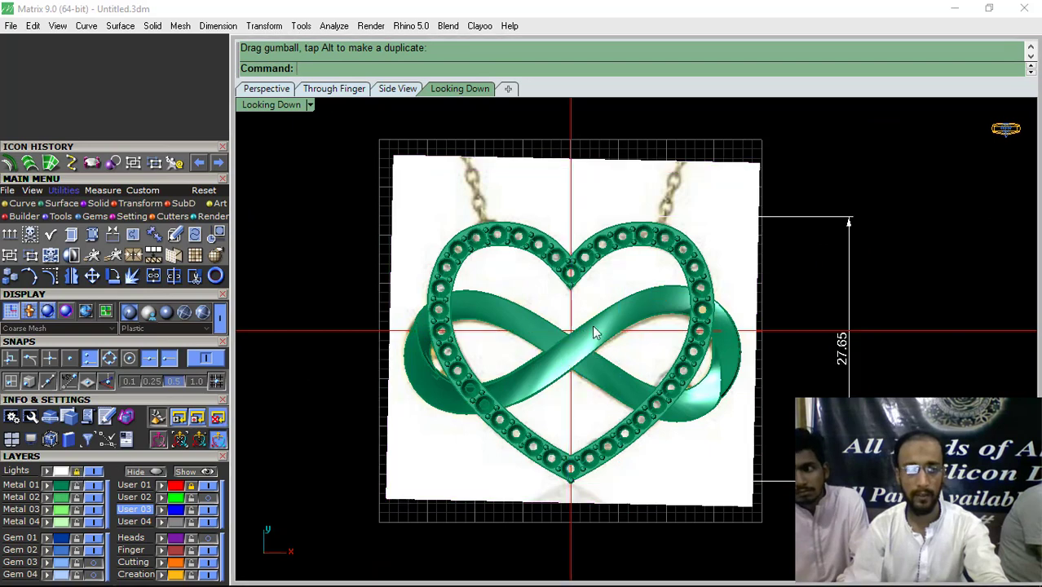
{"action": "right_click_drag", "start_coordinate": [586, 318], "coordinate": [603, 352]}
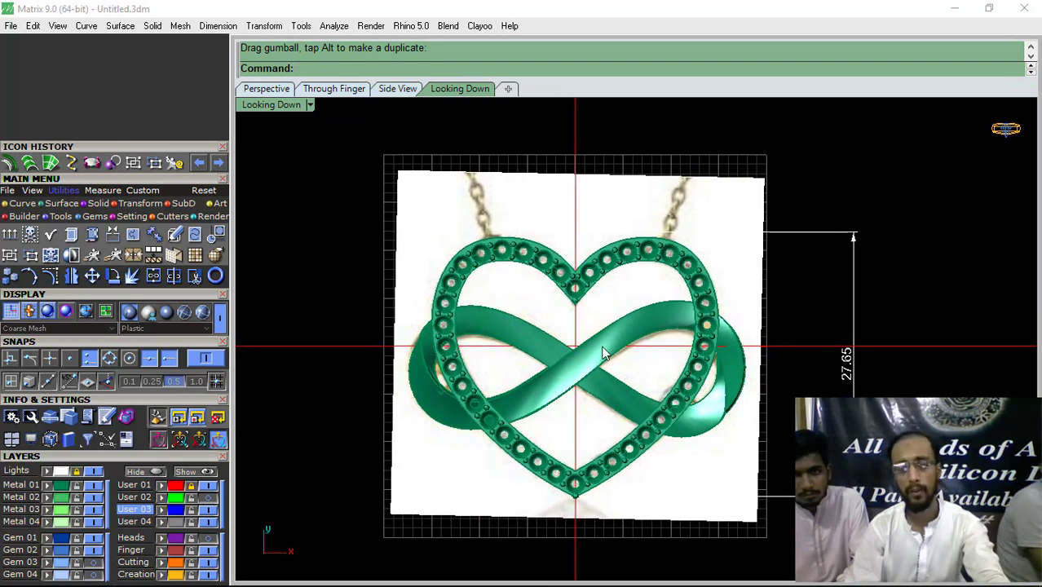
- Show the Gem 03 and Gem 04 stones in the heart's seats over the reference picture
{"action": "left_click", "coordinate": [95, 564]}
{"action": "left_click", "coordinate": [65, 575]}
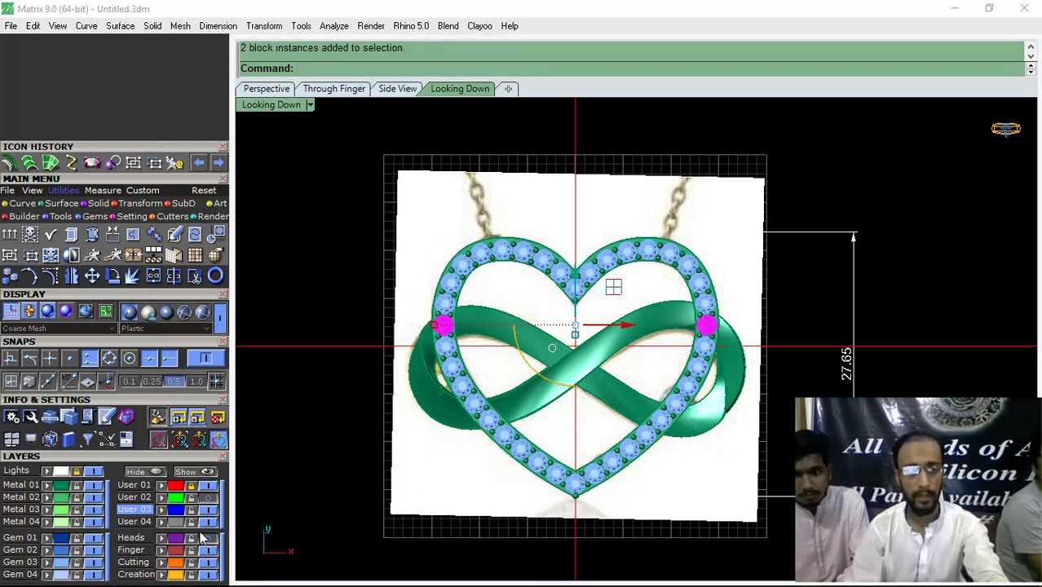
{"action": "left_click", "coordinate": [354, 421]}
{"action": "right_click_drag", "start_coordinate": [356, 420], "coordinate": [389, 417]}
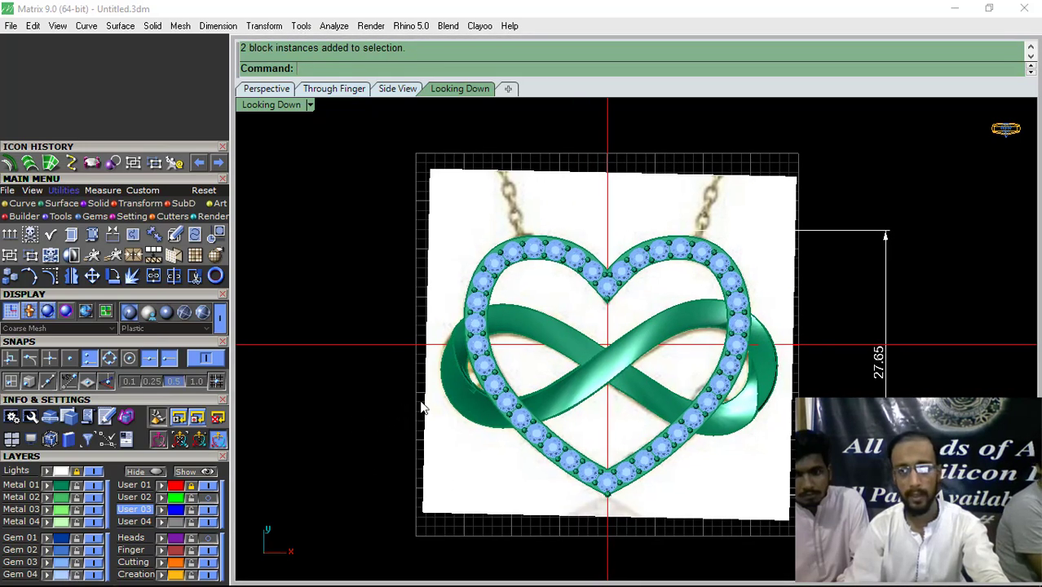
{"action": "mouse_move", "coordinate": [729, 341]}
{"action": "right_mouse_down"}
{"action": "mouse_move", "coordinate": [707, 339]}
{"action": "mouse_move", "coordinate": [716, 331]}
{"action": "right_mouse_up"}
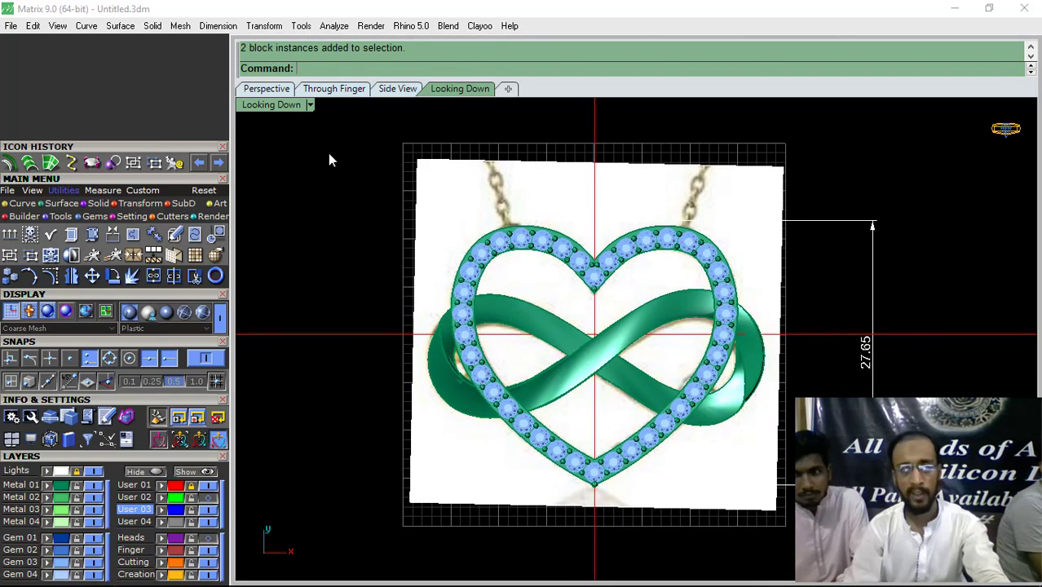
- Hide the Lights layer and inspect the heart and infinity pendant from several angles
{"action": "left_click", "coordinate": [269, 90]}
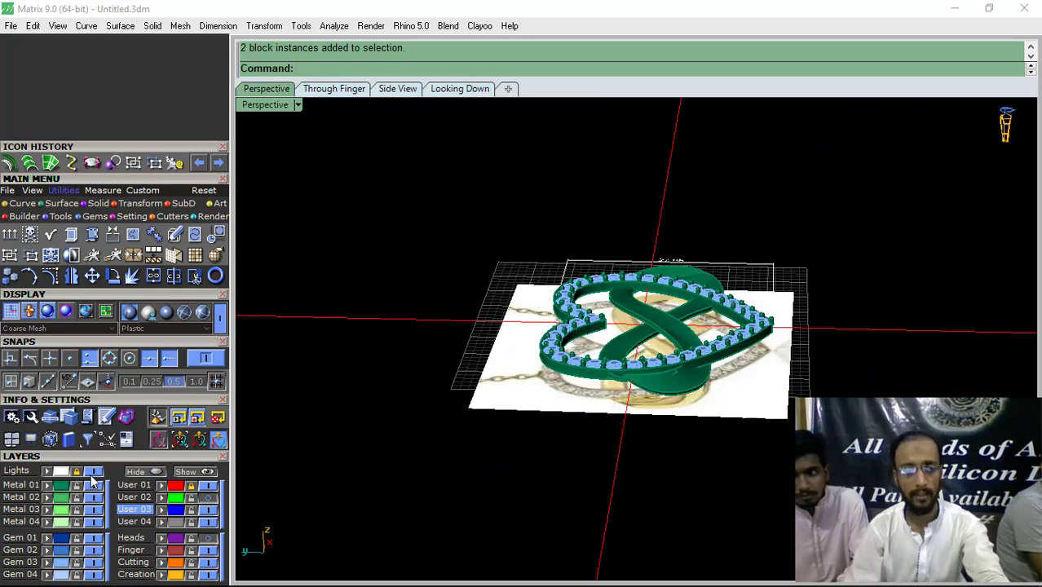
{"action": "left_click", "coordinate": [94, 474]}
{"action": "right_click_drag", "start_coordinate": [457, 424], "coordinate": [642, 400]}
{"action": "scroll", "coordinate": [644, 400], "scroll_direction": "up", "scroll_amount": 5}
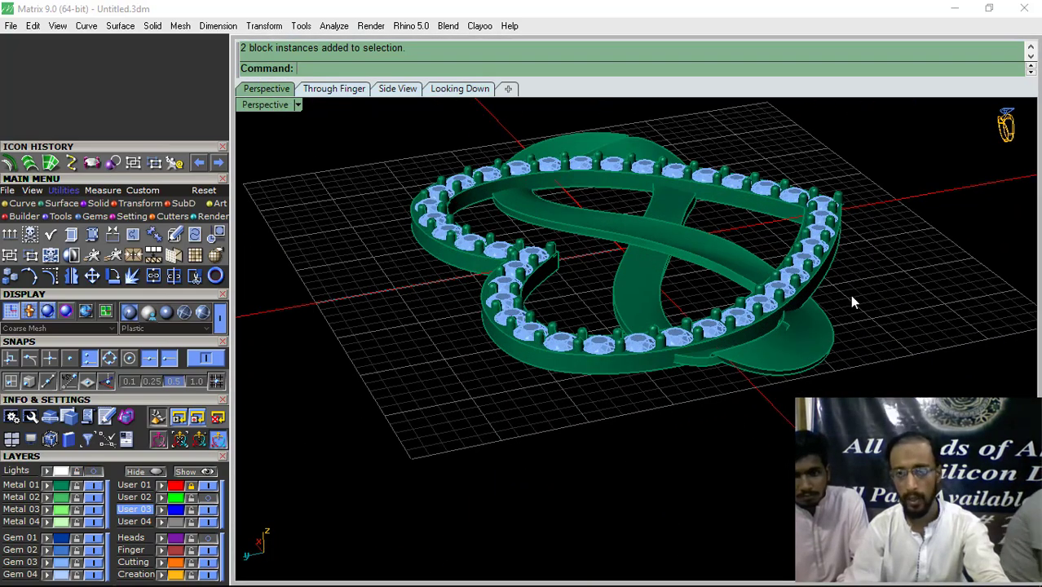
{"action": "right_click_drag", "start_coordinate": [850, 302], "coordinate": [662, 341]}
{"action": "right_click_drag", "start_coordinate": [522, 343], "coordinate": [689, 428]}
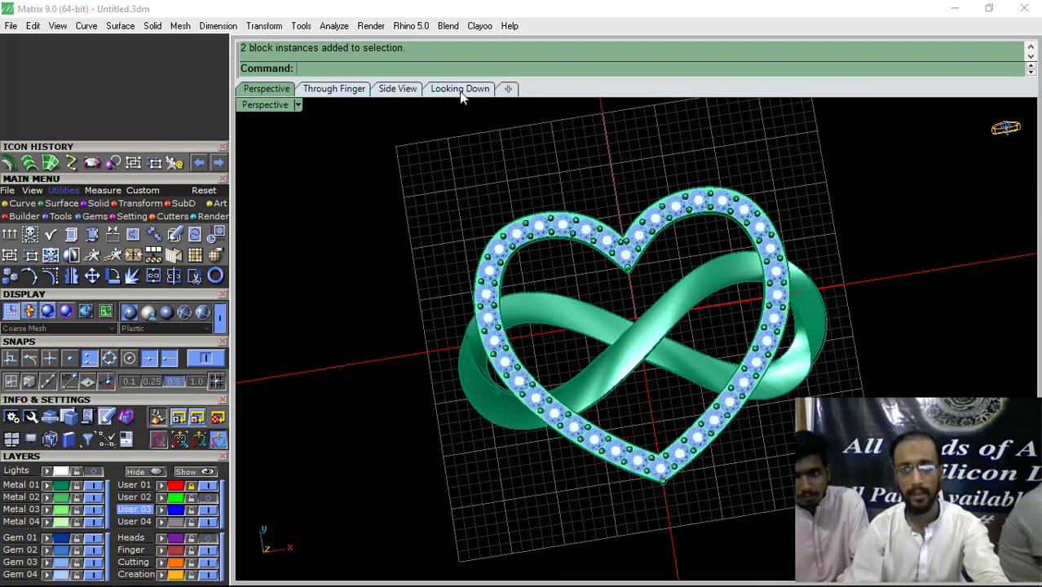
- Show the Lights layer and compare the pendant with the reference picture in the Looking Down view
{"action": "left_click", "coordinate": [460, 89]}
{"action": "scroll", "coordinate": [598, 287], "scroll_direction": "up", "scroll_amount": 5}
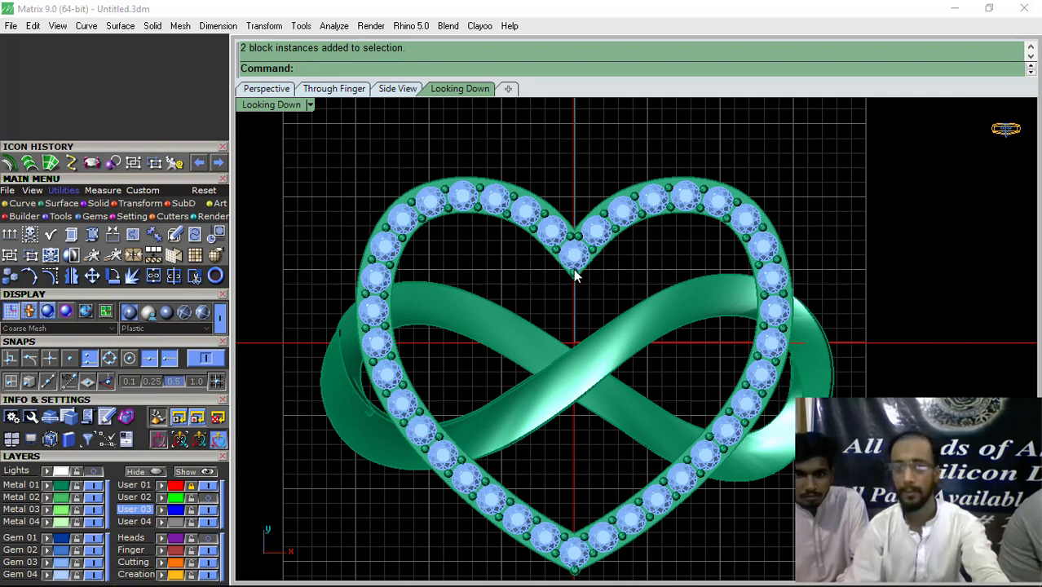
{"action": "right_click_drag", "start_coordinate": [543, 305], "coordinate": [580, 294]}
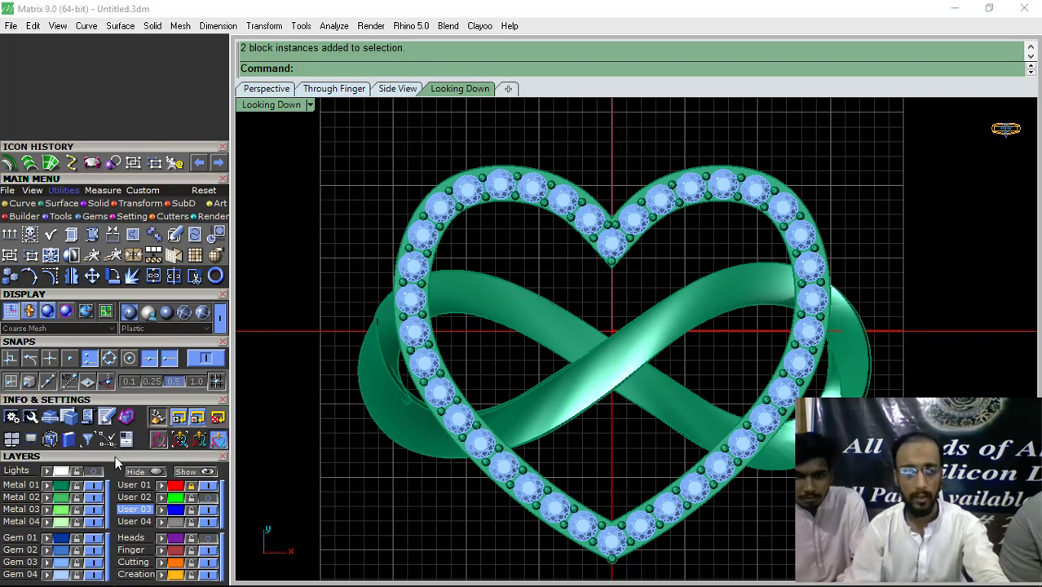
{"action": "left_click_drag", "start_coordinate": [115, 457], "coordinate": [124, 369]}
{"action": "scroll", "coordinate": [575, 306], "scroll_direction": "down", "scroll_amount": 2}
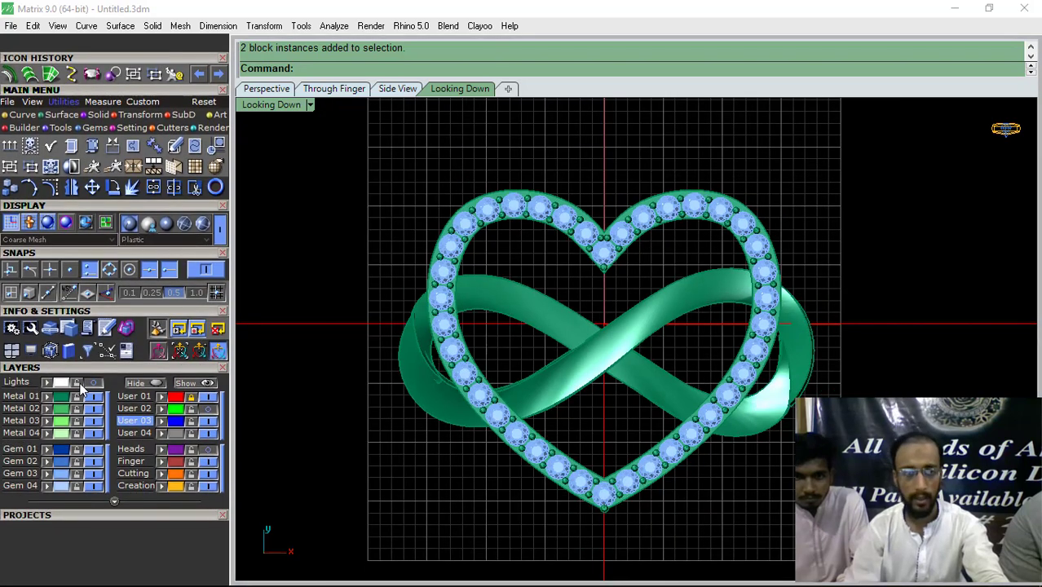
{"action": "left_click", "coordinate": [79, 384]}
{"action": "right_click_drag", "start_coordinate": [643, 298], "coordinate": [640, 310]}
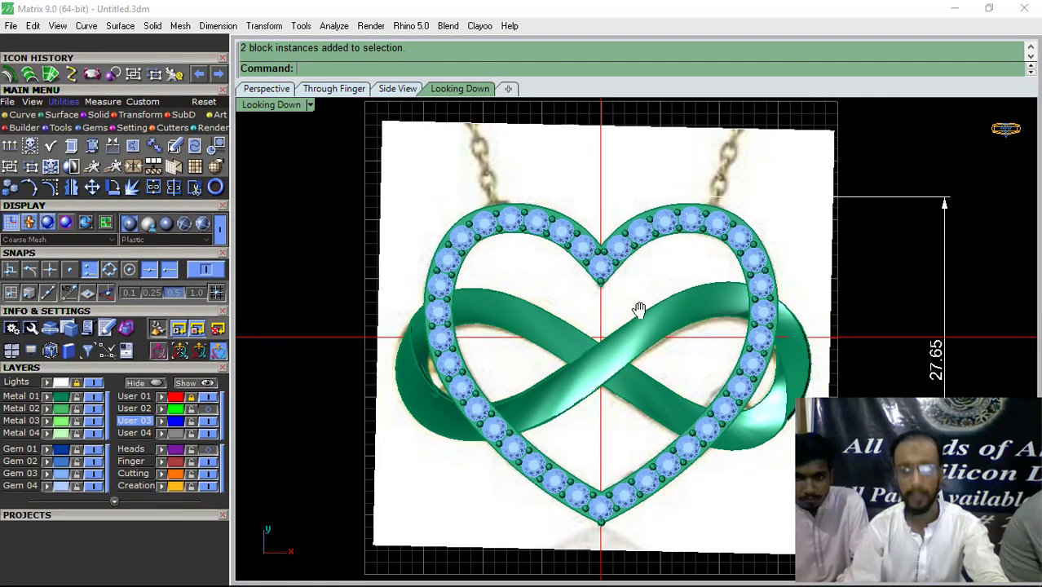
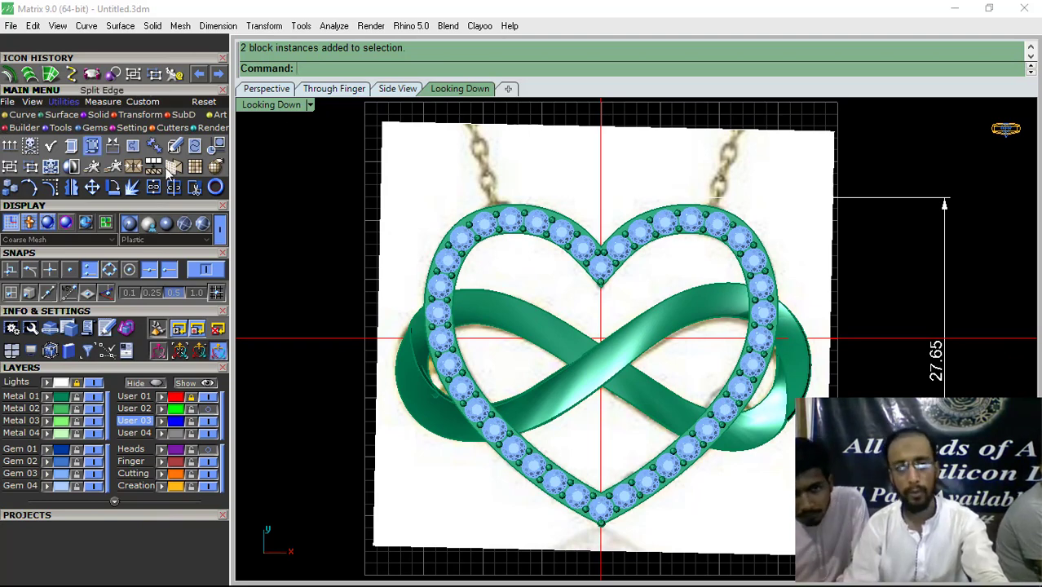
{"action": "left_click", "coordinate": [18, 116]}
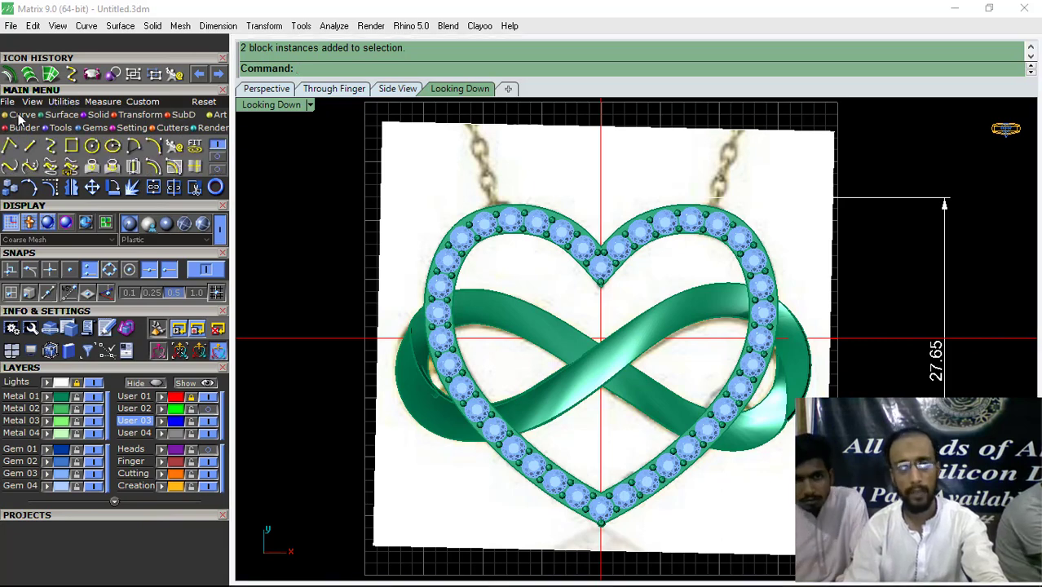
{"action": "left_click", "coordinate": [101, 116]}
{"action": "left_click", "coordinate": [183, 117]}
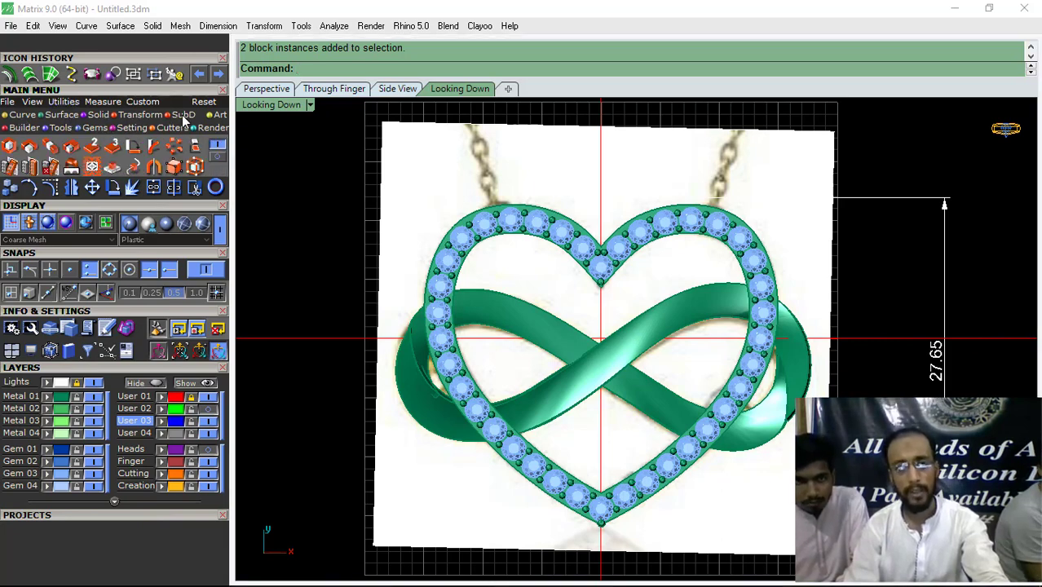
{"action": "left_click", "coordinate": [173, 129]}
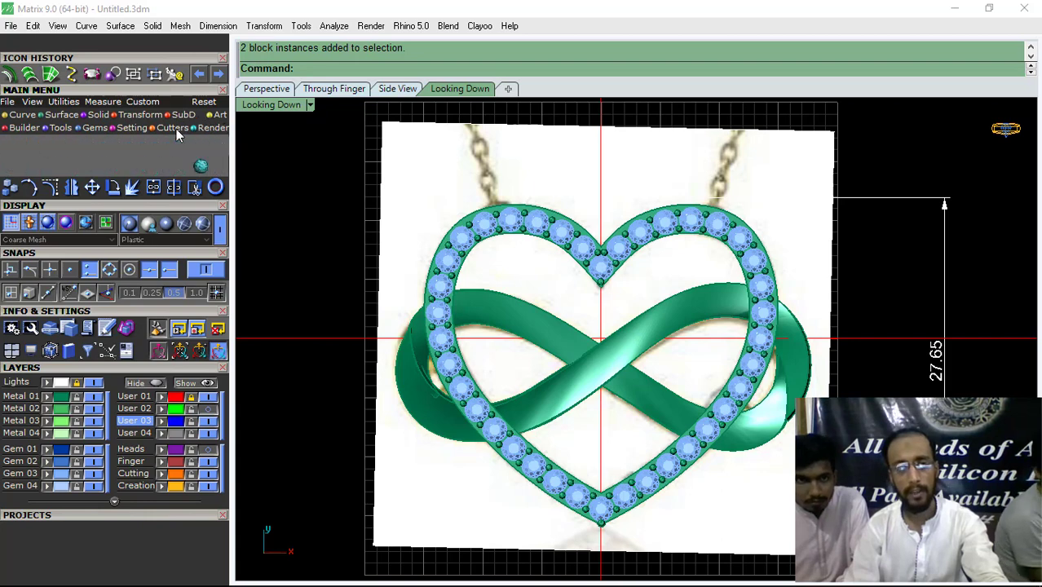
{"action": "left_click", "coordinate": [24, 130]}
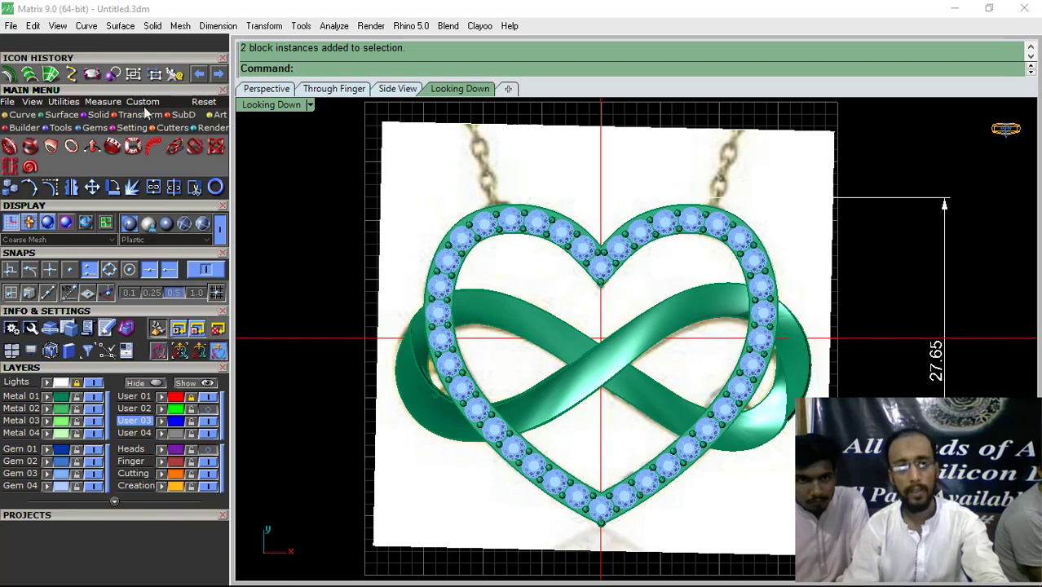
{"action": "left_click", "coordinate": [21, 115]}
{"action": "mouse_move", "coordinate": [588, 238]}
{"action": "right_mouse_down"}
{"action": "mouse_move", "coordinate": [619, 255]}
{"action": "mouse_move", "coordinate": [590, 250]}
{"action": "right_mouse_up"}
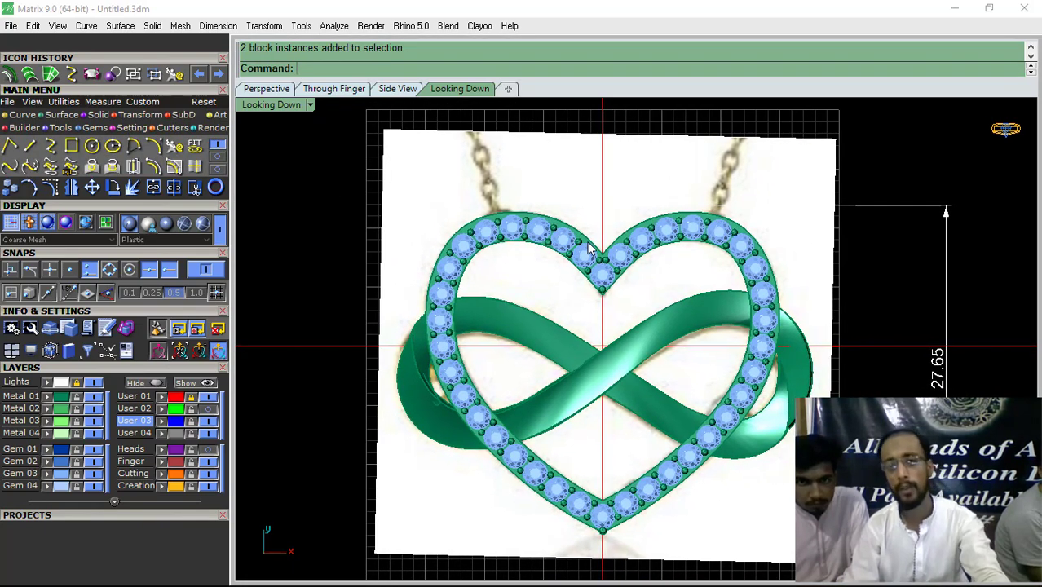